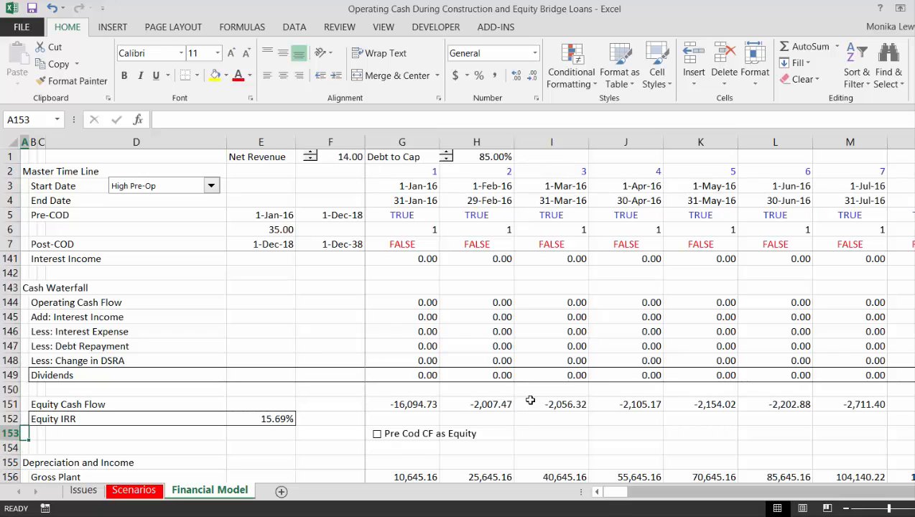
Review the Financial Model sheet from Equity IRR back through the debt schedule and Total Funding Needs to Sources and Uses
{"action": "key", "text": "Up"}
{"action": "key", "text": "Up"}
{"action": "key", "text": "Up"}
{"action": "key", "text": "Up"}
{"action": "key", "text": "Up"}
{"action": "key", "text": "Up"}
{"action": "key", "text": "Up"}
{"action": "key", "text": "Up"}
{"action": "key", "text": "Up"}
{"action": "key", "text": "Up"}
{"action": "key", "text": "Up"}
{"action": "key", "text": "Up"}
{"action": "key", "text": "Up"}
{"action": "key", "text": "Up"}
{"action": "key", "text": "Up"}
{"action": "key", "text": "Up"}
{"action": "key", "text": "Up"}
{"action": "key", "text": "Up"}
{"action": "key", "text": "Up"}
{"action": "key", "text": "Up"}
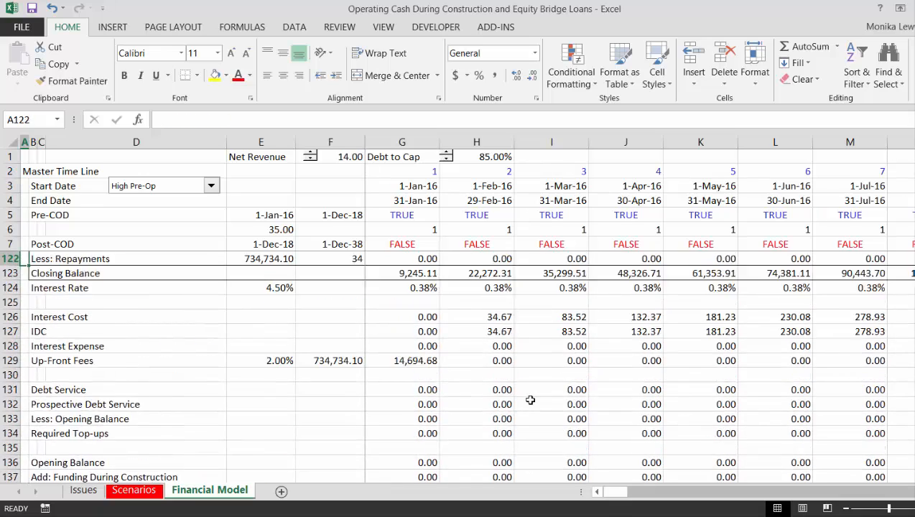
{"action": "key", "text": "Up"}
{"action": "key", "text": "Up"}
{"action": "key", "text": "Up"}
{"action": "key", "text": "Up"}
{"action": "key", "text": "Up"}
{"action": "key", "text": "Up"}
{"action": "key", "text": "Up"}
{"action": "key", "text": "Up"}
{"action": "key", "text": "Up"}
{"action": "key", "text": "Up"}
{"action": "key", "text": "Up"}
{"action": "key", "text": "Up"}
{"action": "key", "text": "Up"}
{"action": "key", "text": "Up"}
{"action": "key", "text": "Up"}
{"action": "key", "text": "Up"}
{"action": "key", "text": "Up"}
{"action": "key", "text": "Up"}
{"action": "key", "text": "Up"}
{"action": "key", "text": "Up"}
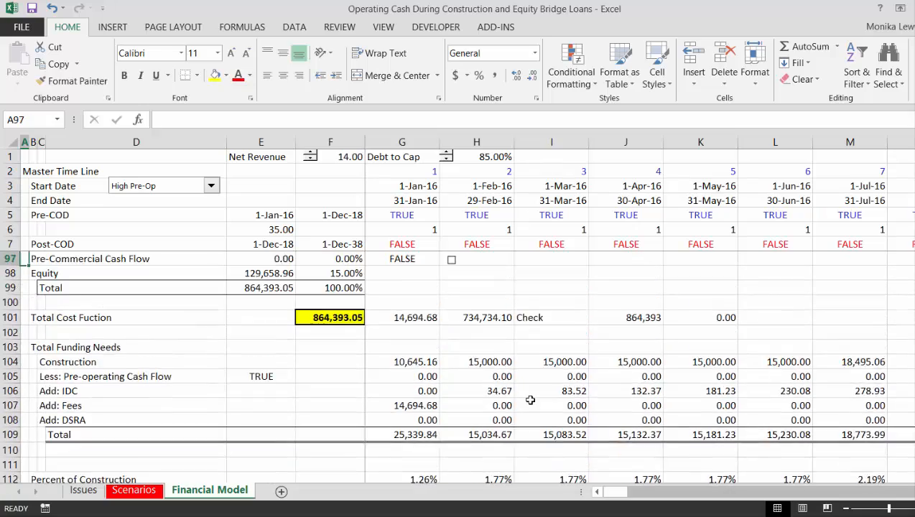
{"action": "key", "text": "Up"}
{"action": "key", "text": "Up"}
{"action": "key", "text": "Up"}
{"action": "key", "text": "Up"}
{"action": "key", "text": "Up"}
{"action": "key", "text": "Up"}
{"action": "key", "text": "Up"}
{"action": "key", "text": "Up"}
{"action": "key", "text": "Up"}
{"action": "key", "text": "Up"}
{"action": "key", "text": "Up"}
{"action": "key", "text": "Up"}
Examine the Sources and Uses, funding needs, debt draws, Debt Schedule and debt service reserve rows down to Interest Income Rate
{"action": "key", "text": "Down"}
{"action": "key", "text": "Down"}
{"action": "key", "text": "Down"}
{"action": "key", "text": "Down"}
{"action": "key", "text": "Down"}
{"action": "key", "text": "Down"}
{"action": "key", "text": "Down"}
{"action": "key", "text": "Down"}
{"action": "key", "text": "Down"}
{"action": "key", "text": "Down"}
{"action": "key", "text": "Down"}
{"action": "key", "text": "Down"}
{"action": "key", "text": "Down"}
{"action": "key", "text": "Down"}
{"action": "key", "text": "Down"}
{"action": "key", "text": "Down"}
{"action": "key", "text": "Down"}
{"action": "key", "text": "Down"}
{"action": "key", "text": "Down"}
{"action": "key", "text": "Down"}
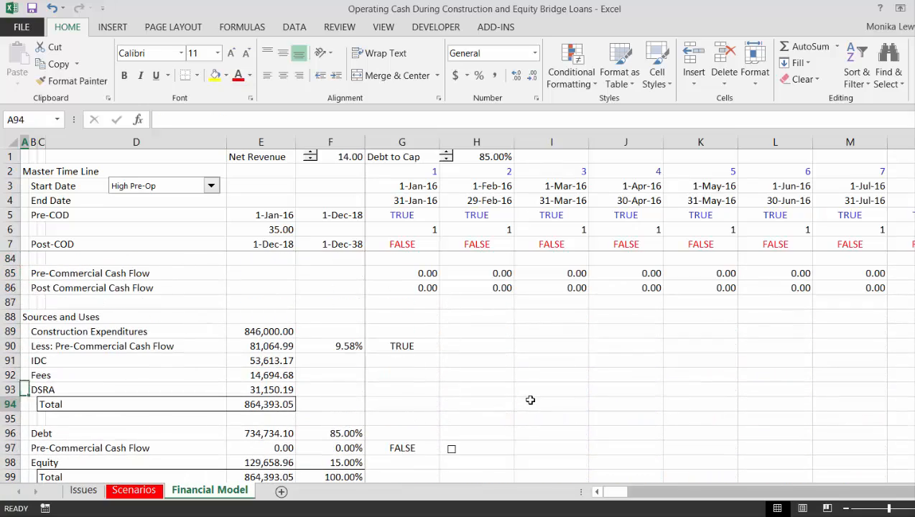
{"action": "key", "text": "Down"}
{"action": "key", "text": "Down"}
{"action": "key", "text": "Down"}
{"action": "key", "text": "Down"}
{"action": "key", "text": "Down"}
{"action": "key", "text": "Down"}
{"action": "key", "text": "Down"}
{"action": "key", "text": "Down"}
{"action": "key", "text": "Down"}
{"action": "key", "text": "Down"}
{"action": "key", "text": "Down"}
{"action": "key", "text": "Down"}
{"action": "key", "text": "Down"}
{"action": "key", "text": "Down"}
{"action": "key", "text": "Down"}
{"action": "key", "text": "Down"}
{"action": "key", "text": "Down"}
{"action": "key", "text": "Down"}
{"action": "key", "text": "Down"}
{"action": "key", "text": "Down"}
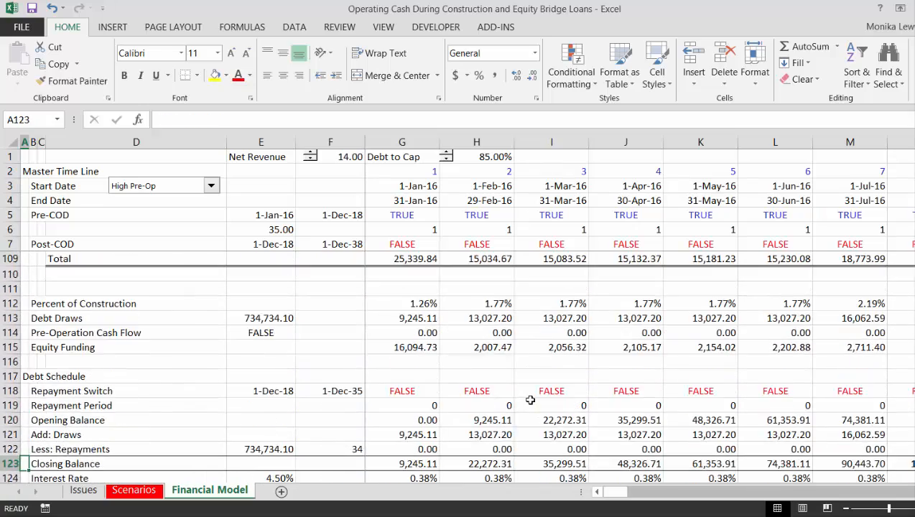
{"action": "key", "text": "Down"}
{"action": "key", "text": "Down"}
{"action": "key", "text": "Down"}
{"action": "key", "text": "Down"}
{"action": "key", "text": "Down"}
{"action": "key", "text": "Down"}
{"action": "key", "text": "Down"}
{"action": "key", "text": "Down"}
{"action": "key", "text": "Down"}
{"action": "key", "text": "Down"}
{"action": "key", "text": "Down"}
{"action": "key", "text": "Down"}
{"action": "key", "text": "Down"}
{"action": "key", "text": "Down"}
{"action": "key", "text": "Down"}
{"action": "key", "text": "Down"}
{"action": "key", "text": "Down"}
{"action": "key", "text": "Down"}
{"action": "key", "text": "Down"}
{"action": "key", "text": "Down"}
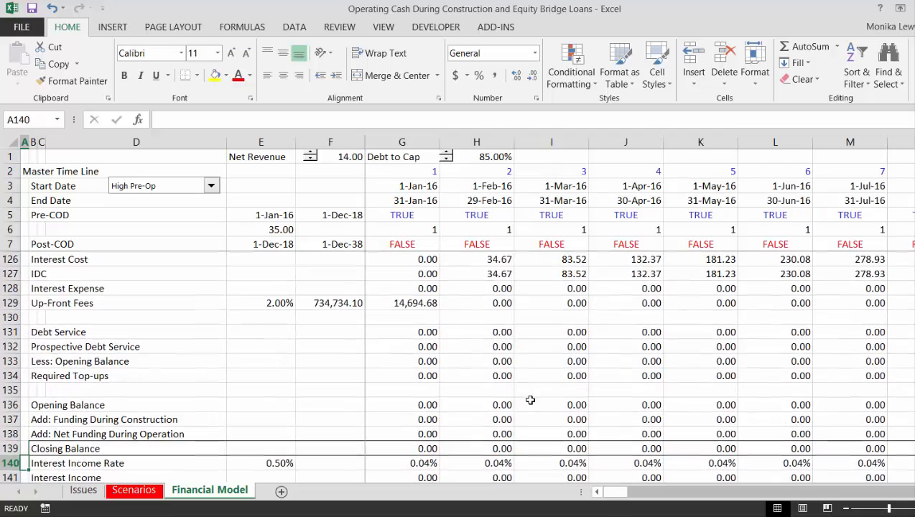
Examine the Cash Waterfall, Equity IRR, and Depreciation and Income sections down to the EBIT and interest income rows
{"action": "key", "text": "Down"}
{"action": "key", "text": "Down"}
{"action": "key", "text": "Down"}
{"action": "key", "text": "Down"}
{"action": "key", "text": "Down"}
{"action": "key", "text": "Down"}
{"action": "key", "text": "Down"}
{"action": "key", "text": "Down"}
{"action": "key", "text": "Down"}
{"action": "key", "text": "Down"}
{"action": "key", "text": "Down"}
{"action": "key", "text": "Down"}
{"action": "key", "text": "Down"}
{"action": "key", "text": "Down"}
{"action": "key", "text": "Down"}
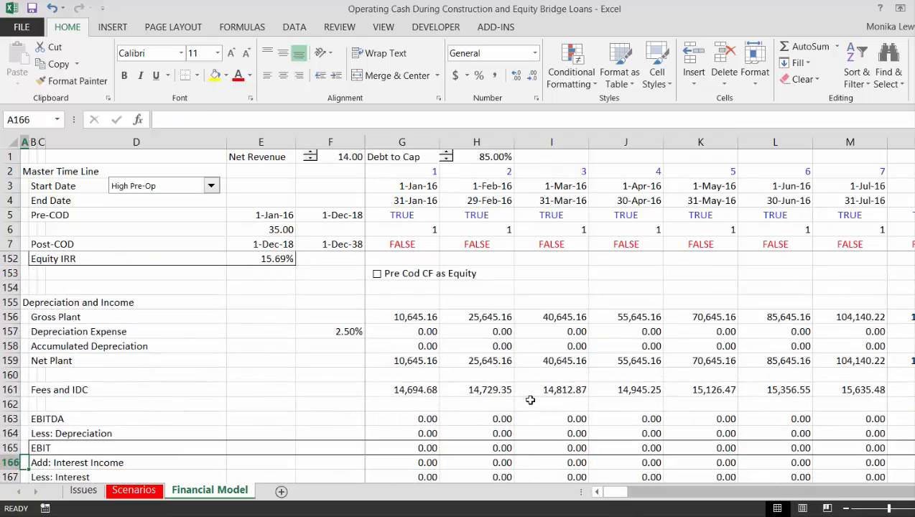
{"action": "key", "text": "Down"}
{"action": "key", "text": "Down"}
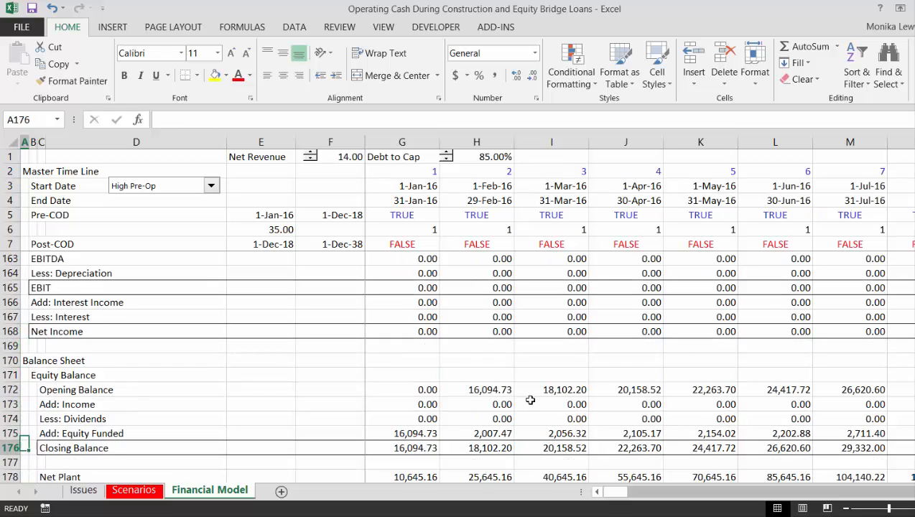
Examine the Balance Sheet section, from the equity balance through total assets, equity and debt to the Difference row
{"action": "key", "text": "Down"}
{"action": "key", "text": "Down"}
{"action": "key", "text": "Down"}
{"action": "key", "text": "Down"}
{"action": "key", "text": "Down"}
{"action": "key", "text": "Down"}
{"action": "key", "text": "Down"}
{"action": "key", "text": "Down"}
{"action": "key", "text": "Down"}
{"action": "key", "text": "Down"}
{"action": "key", "text": "Down"}
{"action": "key", "text": "Down"}
{"action": "key", "text": "Down"}
{"action": "key", "text": "Down"}
{"action": "key", "text": "Down"}
{"action": "key", "text": "Down"}
{"action": "key", "text": "Down"}
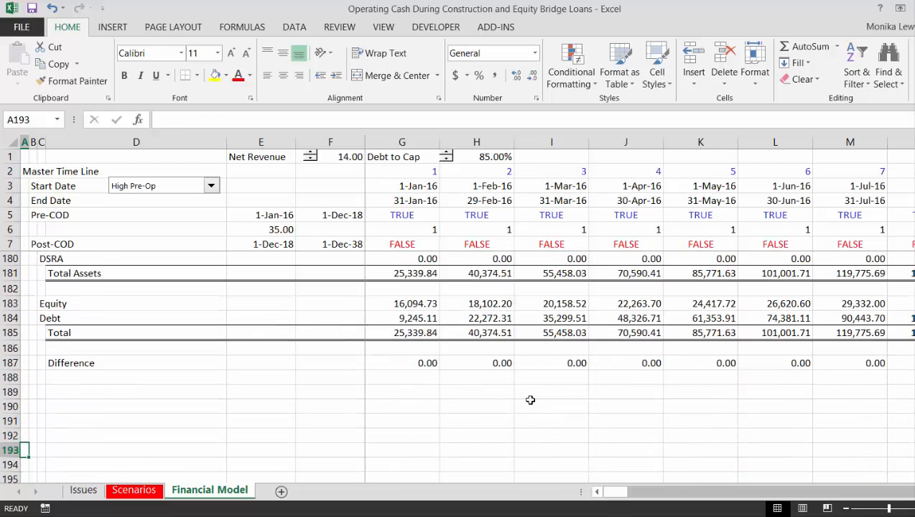
Review the model backwards from the Balance Sheet through the Cash Waterfall to the debt service reserve and Up-Front Fees rows
{"action": "key", "text": "Up"}
{"action": "key", "text": "Up"}
{"action": "key", "text": "Up"}
{"action": "key", "text": "Up"}
{"action": "key", "text": "Up"}
{"action": "key", "text": "Up"}
{"action": "key", "text": "Up"}
{"action": "key", "text": "Up"}
{"action": "key", "text": "Up"}
{"action": "key", "text": "Up"}
{"action": "key", "text": "Up"}
{"action": "key", "text": "Up"}
{"action": "key", "text": "Up"}
{"action": "key", "text": "Up"}
{"action": "key", "text": "Up"}
{"action": "key", "text": "Up"}
{"action": "key", "text": "Up"}
{"action": "key", "text": "Up"}
{"action": "key", "text": "Up"}
{"action": "key", "text": "Up"}
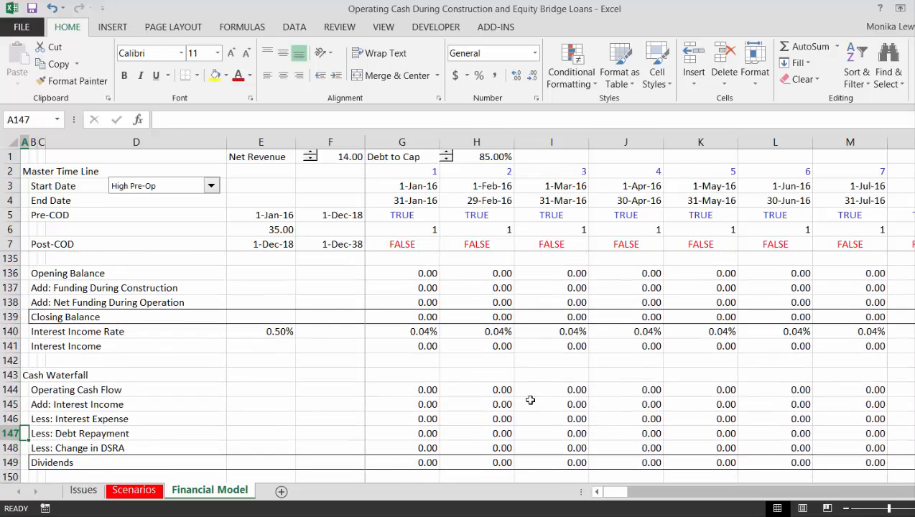
{"action": "key", "text": "Up"}
{"action": "key", "text": "Up"}
{"action": "key", "text": "Up"}
{"action": "key", "text": "Up"}
{"action": "key", "text": "Up"}
{"action": "key", "text": "Up"}
{"action": "key", "text": "Up"}
{"action": "key", "text": "Up"}
{"action": "key", "text": "Up"}
{"action": "key", "text": "Up"}
{"action": "key", "text": "Up"}
{"action": "key", "text": "Up"}
{"action": "key", "text": "Up"}
{"action": "key", "text": "Up"}
{"action": "key", "text": "Up"}
{"action": "key", "text": "Up"}
{"action": "key", "text": "Up"}
{"action": "key", "text": "Up"}
{"action": "key", "text": "Up"}
{"action": "key", "text": "Up"}
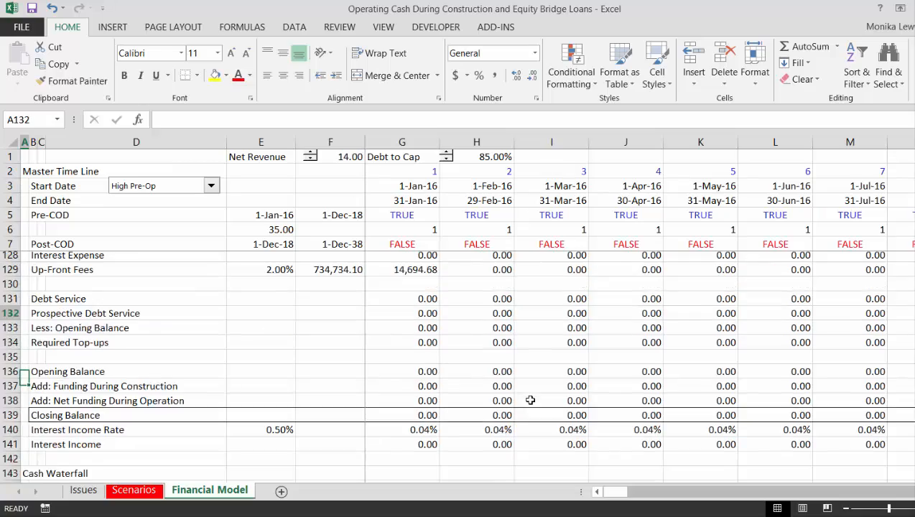
Review the sheet upward through Net Capacity, Inflation and Construction Analysis to the Senior Loan, Financing and Operating Cash Flow assumptions
{"action": "key", "text": "Up"}
{"action": "key", "text": "Up"}
{"action": "key", "text": "Up"}
{"action": "key", "text": "Up"}
{"action": "key", "text": "Up"}
{"action": "key", "text": "Up"}
{"action": "key", "text": "Up"}
{"action": "key", "text": "Up"}
{"action": "key", "text": "Up"}
{"action": "key", "text": "Up"}
{"action": "key", "text": "Up"}
{"action": "key", "text": "Up"}
{"action": "key", "text": "Up"}
{"action": "key", "text": "Up"}
{"action": "key", "text": "Up"}
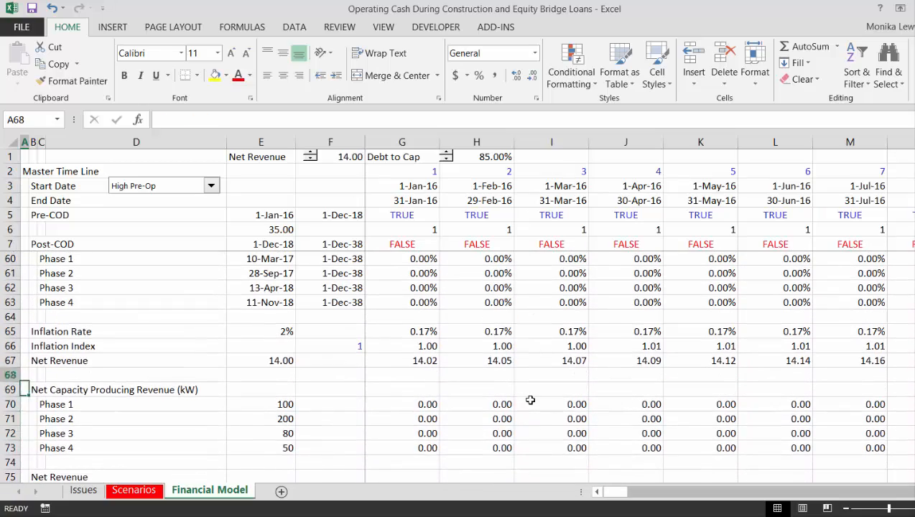
{"action": "key", "text": "Up"}
{"action": "key", "text": "Up"}
{"action": "key", "text": "Up"}
{"action": "key", "text": "Up"}
{"action": "key", "text": "Up"}
{"action": "key", "text": "Up"}
{"action": "key", "text": "Up"}
{"action": "key", "text": "Up"}
{"action": "key", "text": "Up"}
{"action": "key", "text": "Up"}
{"action": "key", "text": "Up"}
{"action": "key", "text": "Up"}
{"action": "key", "text": "Up"}
{"action": "key", "text": "Up"}
{"action": "key", "text": "Up"}
{"action": "key", "text": "Up"}
{"action": "key", "text": "Up"}
{"action": "key", "text": "Up"}
{"action": "key", "text": "Up"}
{"action": "key", "text": "Up"}
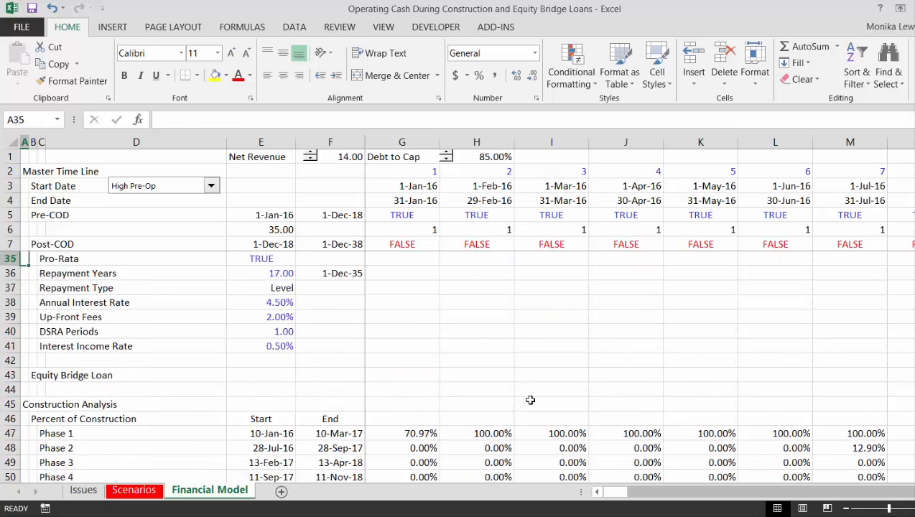
{"action": "key", "text": "Up"}
{"action": "key", "text": "Up"}
{"action": "key", "text": "Up"}
{"action": "key", "text": "Up"}
{"action": "key", "text": "Up"}
{"action": "key", "text": "Up"}
{"action": "key", "text": "Up"}
{"action": "key", "text": "Up"}
{"action": "key", "text": "Up"}
Examine the sections from the Financing assumptions down through Net Revenue to the Pre-Commercial and Post Commercial Cash Flow rows
{"action": "key", "text": "Down"}
{"action": "key", "text": "Down"}
{"action": "key", "text": "Down"}
{"action": "key", "text": "Down"}
{"action": "key", "text": "Down"}
{"action": "key", "text": "Down"}
{"action": "key", "text": "Down"}
{"action": "key", "text": "Down"}
{"action": "key", "text": "Down"}
{"action": "key", "text": "Down"}
{"action": "key", "text": "Down"}
{"action": "key", "text": "Down"}
{"action": "key", "text": "Down"}
{"action": "key", "text": "Down"}
{"action": "key", "text": "Down"}
{"action": "key", "text": "Down"}
{"action": "key", "text": "Down"}
{"action": "key", "text": "Down"}
{"action": "key", "text": "Down"}
{"action": "key", "text": "Down"}
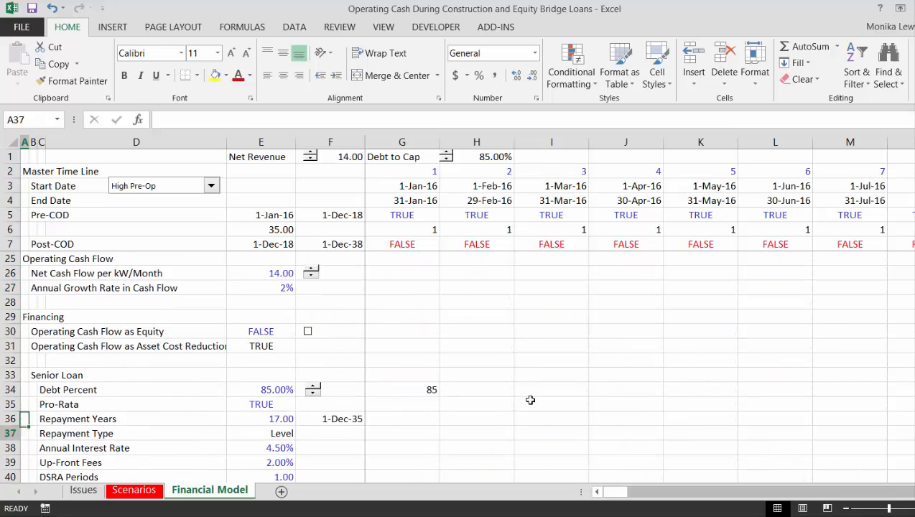
{"action": "key", "text": "Down"}
{"action": "key", "text": "Down"}
{"action": "key", "text": "Down"}
{"action": "key", "text": "Down"}
{"action": "key", "text": "Down"}
{"action": "key", "text": "Down"}
{"action": "key", "text": "Down"}
{"action": "key", "text": "Down"}
{"action": "key", "text": "Down"}
{"action": "key", "text": "Down"}
{"action": "key", "text": "Down"}
{"action": "key", "text": "Down"}
{"action": "key", "text": "Down"}
{"action": "key", "text": "Down"}
{"action": "key", "text": "Down"}
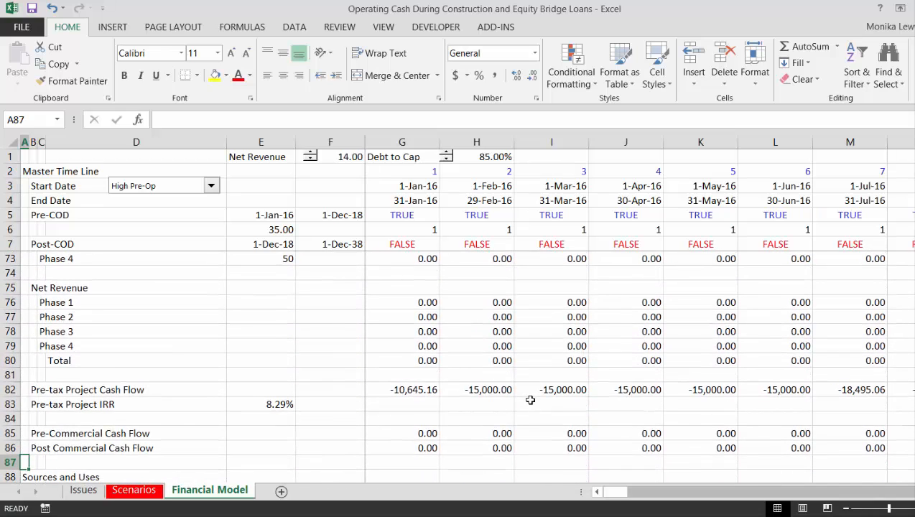
Examine Sources and Uses, Total Funding Needs, Debt Draws and Equity Funding down to the start of the Debt Schedule
{"action": "key", "text": "Down"}
{"action": "key", "text": "Down"}
{"action": "key", "text": "Down"}
{"action": "key", "text": "Down"}
{"action": "key", "text": "Down"}
{"action": "key", "text": "Down"}
{"action": "key", "text": "Down"}
{"action": "key", "text": "Down"}
{"action": "key", "text": "Down"}
{"action": "key", "text": "Down"}
{"action": "key", "text": "Down"}
{"action": "key", "text": "Down"}
{"action": "key", "text": "Down"}
{"action": "key", "text": "Down"}
{"action": "key", "text": "Down"}
{"action": "key", "text": "Down"}
{"action": "key", "text": "Down"}
{"action": "key", "text": "Down"}
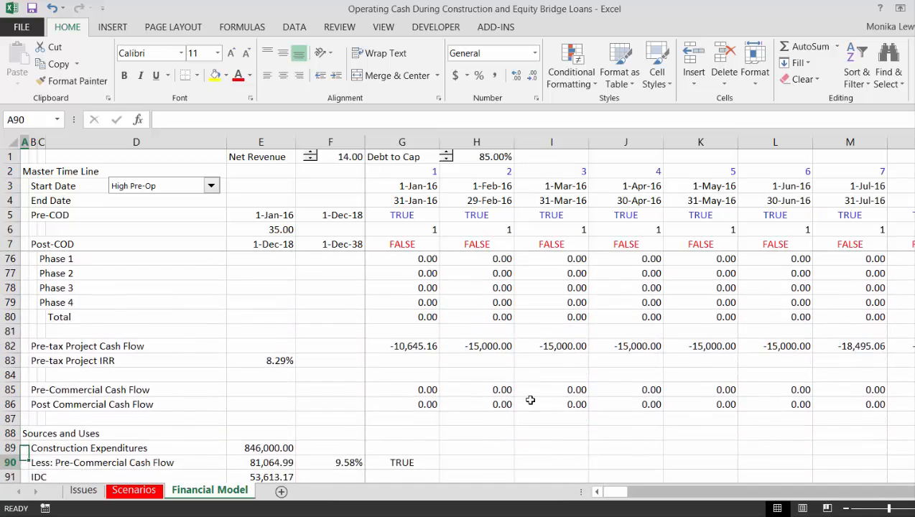
{"action": "key", "text": "Down"}
{"action": "key", "text": "Down"}
{"action": "key", "text": "Down"}
{"action": "key", "text": "Down"}
{"action": "key", "text": "Down"}
{"action": "key", "text": "Down"}
{"action": "key", "text": "Down"}
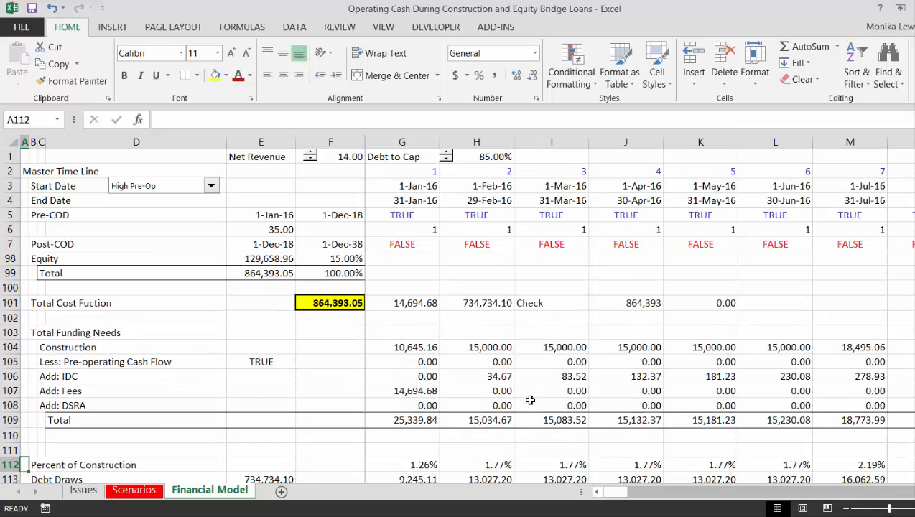
{"action": "key", "text": "Down"}
{"action": "key", "text": "Down"}
{"action": "key", "text": "Down"}
{"action": "key", "text": "Down"}
{"action": "key", "text": "Down"}
{"action": "key", "text": "Down"}
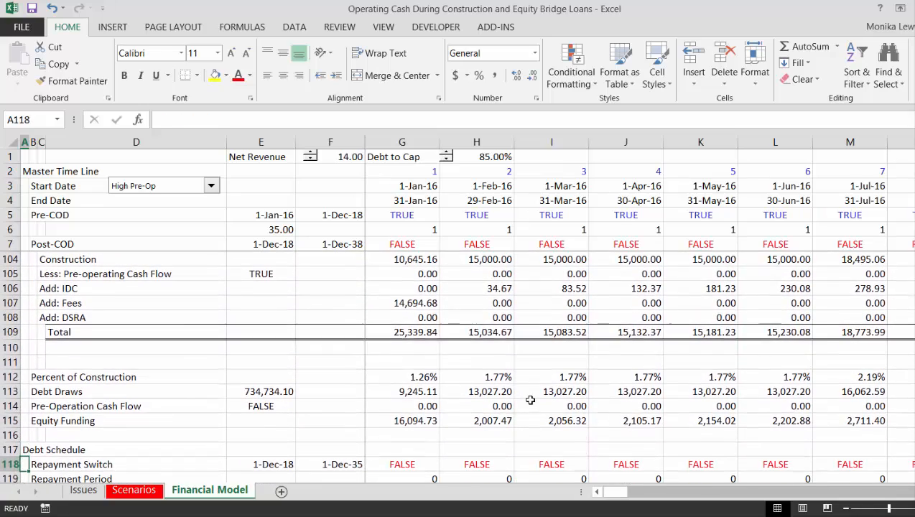
Examine the Equity Funding formula and amounts in the first construction months, starting from January 2016
{"action": "key", "text": "Up"}
{"action": "key", "text": "Up"}
{"action": "key", "text": "Up"}
{"action": "key", "text": "Right"}
{"action": "key", "text": "Right"}
{"action": "key", "text": "Right"}
{"action": "key", "text": "Right"}
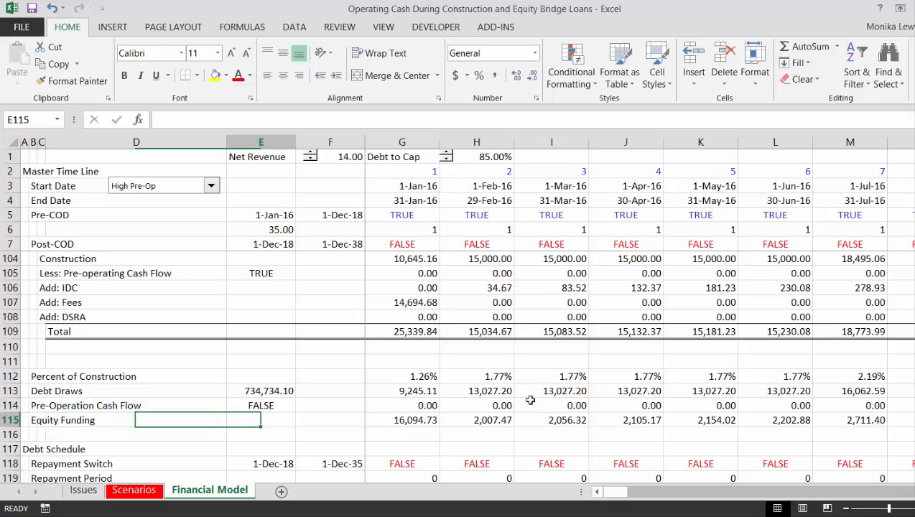
{"action": "key", "text": "Right"}
{"action": "key", "text": "Right"}
{"action": "key", "text": "shift+Right"}
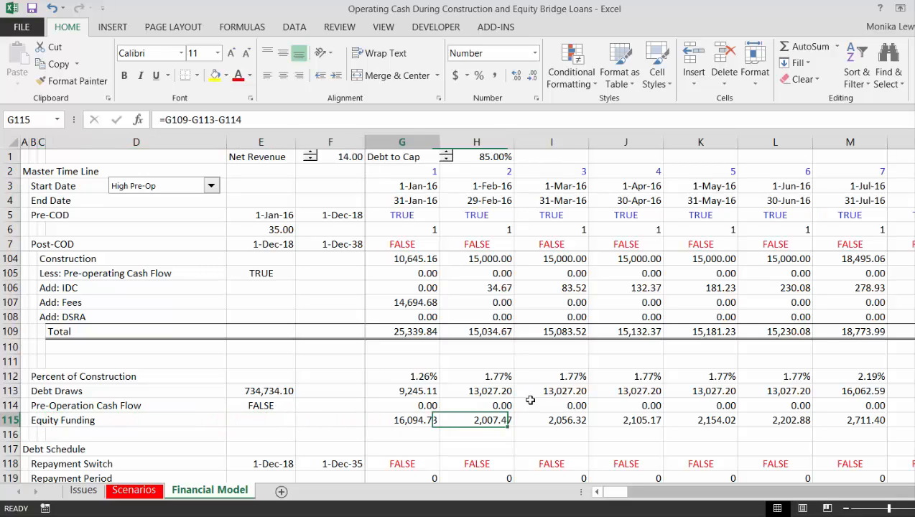
{"action": "key", "text": "shift+Left"}
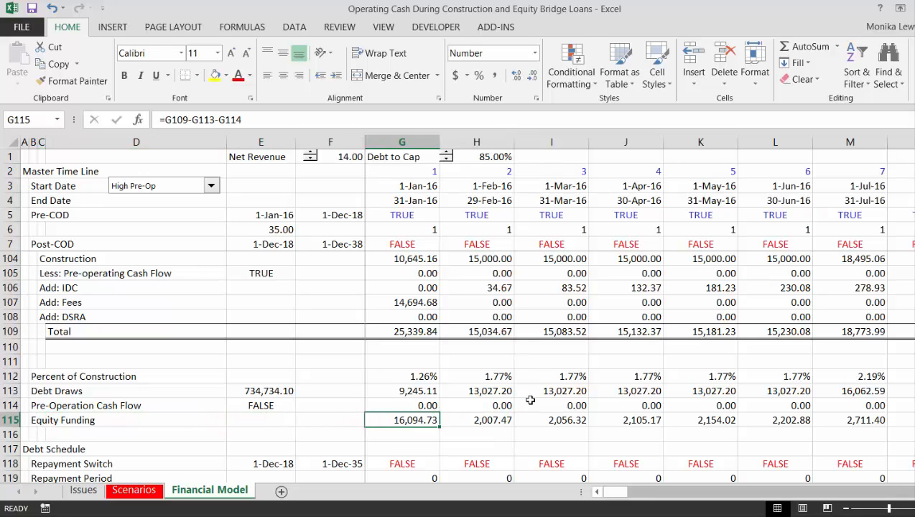
{"action": "key", "text": "Right"}
{"action": "key", "text": "Left"}
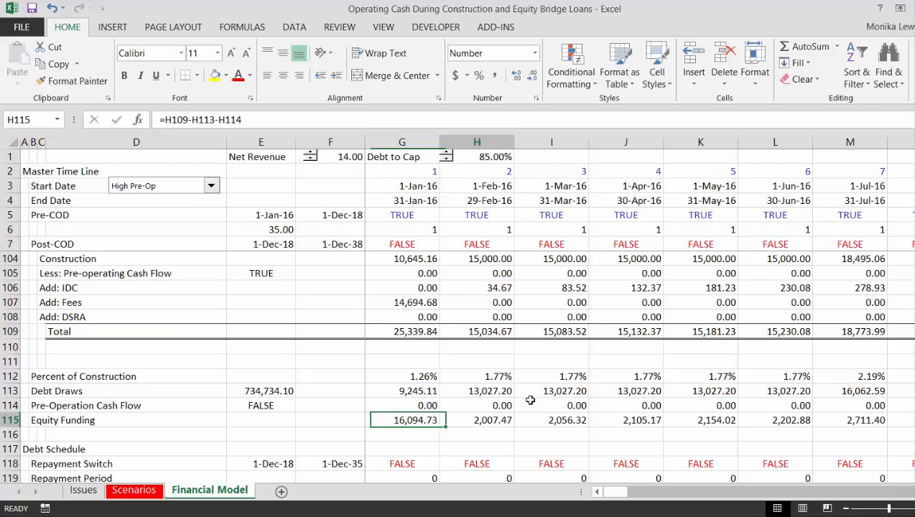
{"action": "key", "text": "Right"}
{"action": "key", "text": "Right"}
{"action": "key", "text": "Right"}
{"action": "key", "text": "Right"}
{"action": "key", "text": "Right"}
{"action": "key", "text": "Right"}
{"action": "key", "text": "Right"}
{"action": "key", "text": "Right"}
{"action": "key", "text": "Right"}
{"action": "key", "text": "Left"}
{"action": "key", "text": "Left"}
{"action": "key", "text": "Left"}
{"action": "key", "text": "Left"}
{"action": "key", "text": "Left"}
{"action": "key", "text": "Left"}
{"action": "key", "text": "Left"}
{"action": "key", "text": "Left"}
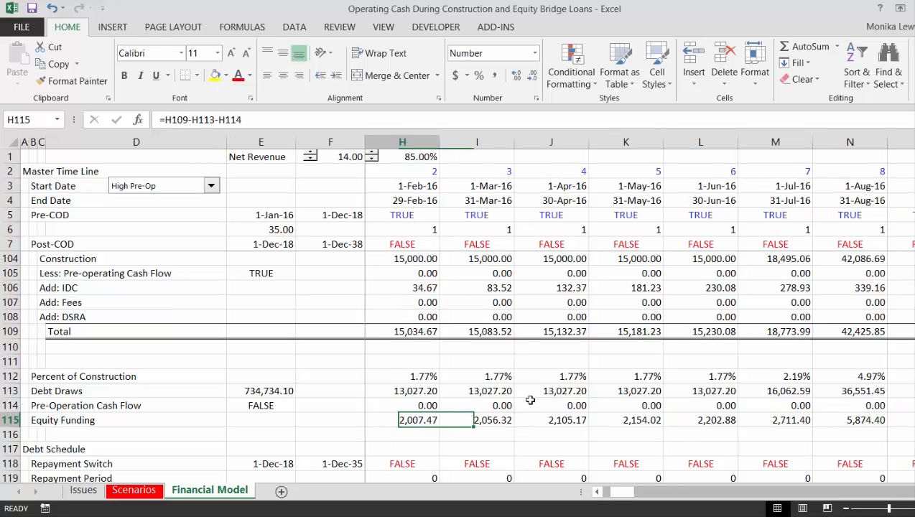
{"action": "key", "text": "Home"}
{"action": "key", "text": "Right"}
{"action": "key", "text": "Right"}
{"action": "key", "text": "Right"}
{"action": "key", "text": "Right"}
{"action": "key", "text": "Right"}
{"action": "key", "text": "Right"}
{"action": "key", "text": "Right"}
{"action": "key", "text": "Left"}
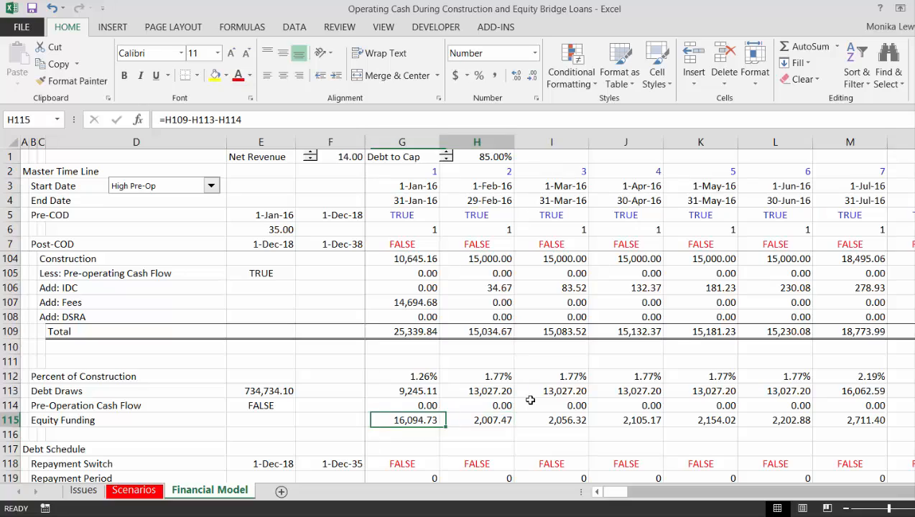
Follow the Equity Funding row across the remaining construction months through November 2018
{"action": "key", "text": "Right"}
{"action": "key", "text": "Right"}
{"action": "key", "text": "Right"}
{"action": "key", "text": "Right"}
{"action": "key", "text": "Right"}
{"action": "key", "text": "Right"}
{"action": "key", "text": "Right"}
{"action": "key", "text": "Right"}
{"action": "key", "text": "Right"}
{"action": "key", "text": "Right"}
{"action": "key", "text": "Right"}
{"action": "key", "text": "Right"}
{"action": "key", "text": "Right"}
{"action": "key", "text": "Right"}
{"action": "key", "text": "Right"}
{"action": "key", "text": "Right"}
{"action": "key", "text": "Right"}
{"action": "key", "text": "Right"}
{"action": "key", "text": "Right"}
{"action": "key", "text": "Right"}
{"action": "key", "text": "Right"}
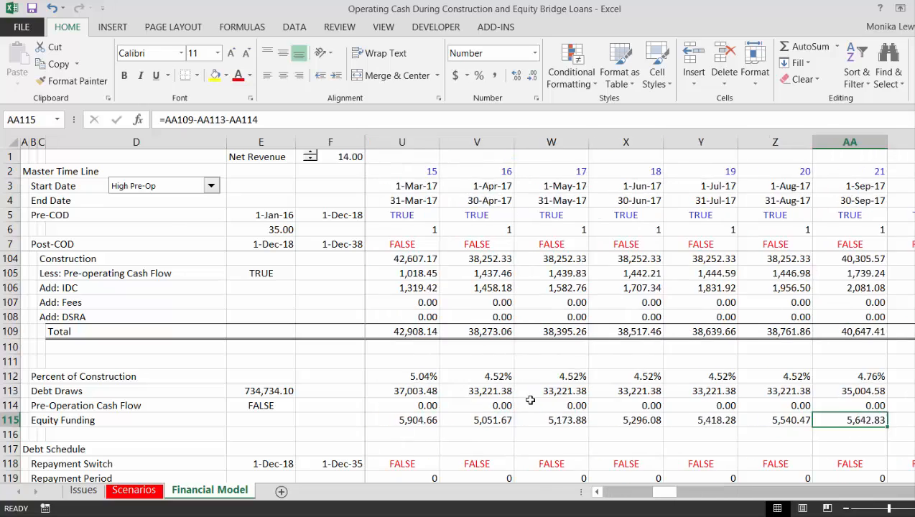
{"action": "key", "text": "Right"}
{"action": "key", "text": "Right"}
{"action": "key", "text": "Right"}
{"action": "key", "text": "Right"}
{"action": "key", "text": "Right"}
{"action": "key", "text": "Right"}
{"action": "key", "text": "Right"}
{"action": "key", "text": "Right"}
{"action": "key", "text": "Right"}
{"action": "key", "text": "Right"}
{"action": "key", "text": "Right"}
{"action": "key", "text": "Right"}
{"action": "key", "text": "Right"}
{"action": "key", "text": "Right"}
{"action": "key", "text": "Right"}
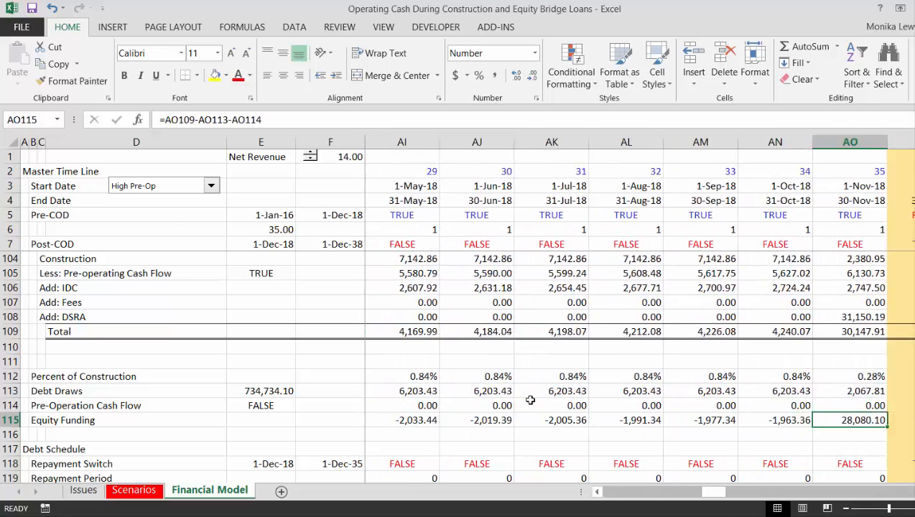
Compare Equity Funding in the final construction month with the first post-COD period starting 1-Dec-18
{"action": "key", "text": "Left"}
{"action": "key", "text": "Left"}
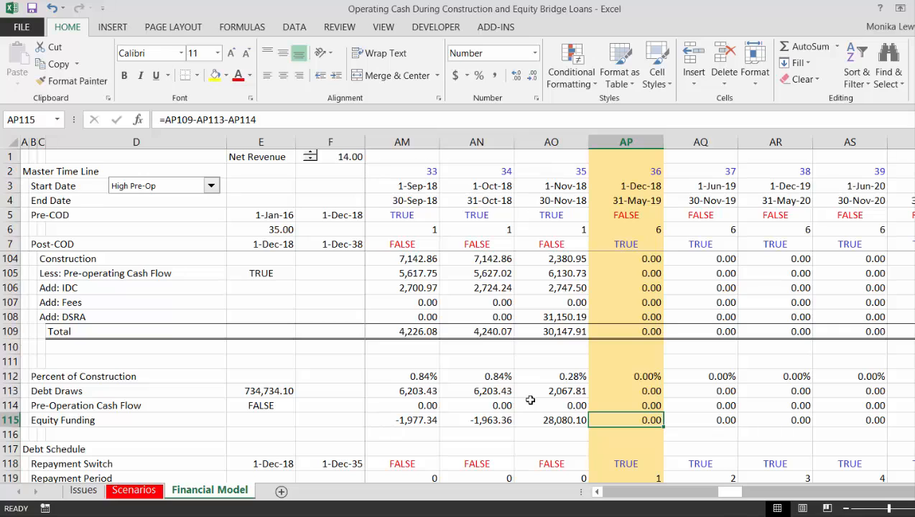
{"action": "key", "text": "Right"}
{"action": "key", "text": "Right"}
{"action": "key", "text": "Left"}
{"action": "key", "text": "Left"}
{"action": "key", "text": "Right"}
{"action": "key", "text": "Right"}
{"action": "key", "text": "Left"}
{"action": "key", "text": "Left"}
{"action": "key", "text": "Left"}
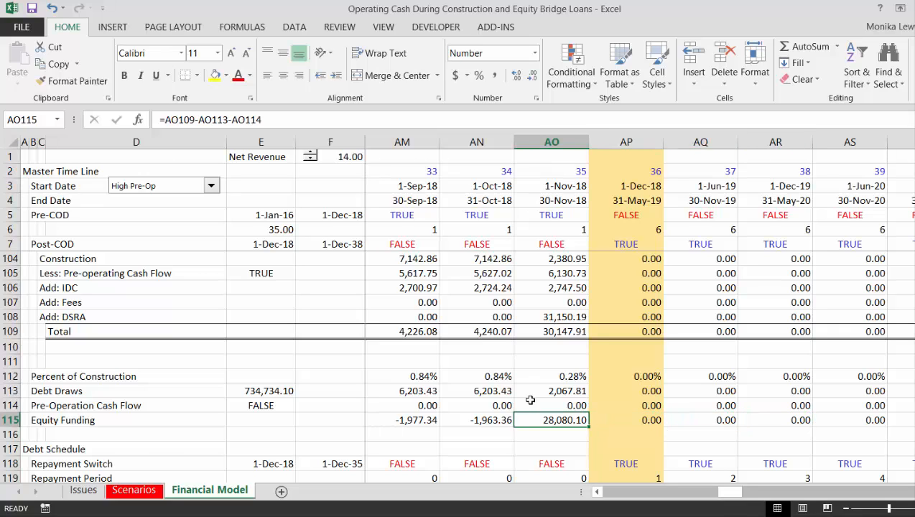
{"action": "key", "text": "Right"}
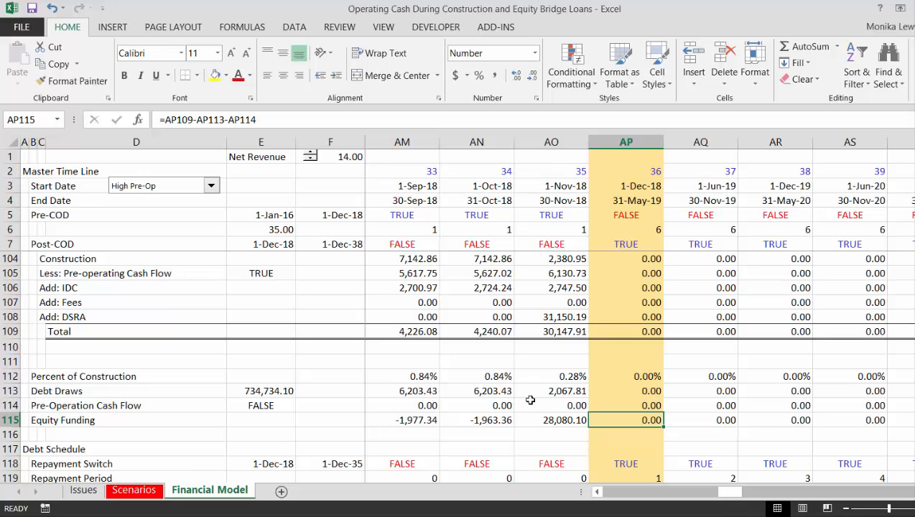
Examine how Equity Funding develops between November 2017 and November 2018 against the total funding needs and debt draws
{"action": "key", "text": "Left"}
{"action": "key", "text": "Left"}
{"action": "key", "text": "Left"}
{"action": "key", "text": "Left"}
{"action": "key", "text": "Left"}
{"action": "key", "text": "Left"}
{"action": "key", "text": "Left"}
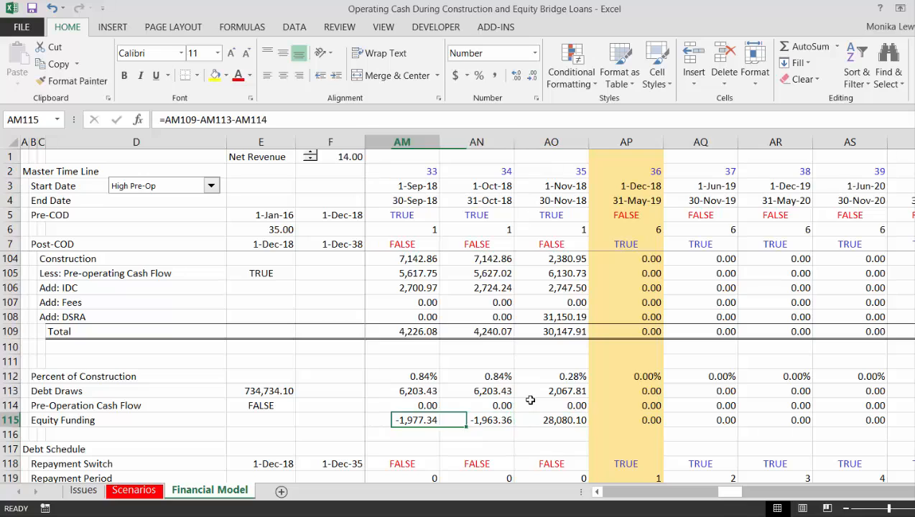
{"action": "key", "text": "Left"}
{"action": "key", "text": "Left"}
{"action": "key", "text": "Left"}
{"action": "key", "text": "Left"}
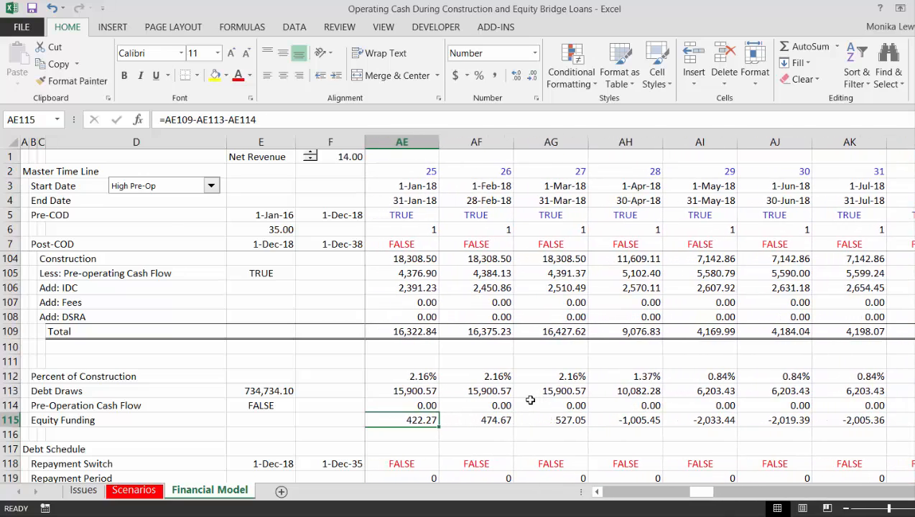
{"action": "key", "text": "Right"}
{"action": "key", "text": "Right"}
{"action": "key", "text": "Right"}
{"action": "key", "text": "Right"}
{"action": "key", "text": "Left"}
{"action": "key", "text": "Left"}
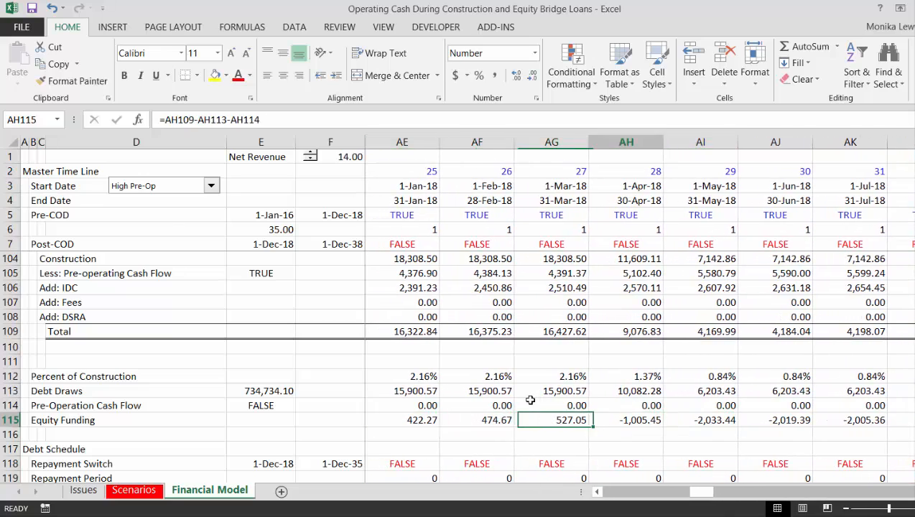
{"action": "key", "text": "Right"}
{"action": "key", "text": "Right"}
{"action": "key", "text": "Right"}
{"action": "key", "text": "Right"}
{"action": "key", "text": "Right"}
{"action": "key", "text": "Right"}
{"action": "key", "text": "Right"}
{"action": "key", "text": "Right"}
{"action": "key", "text": "Right"}
{"action": "key", "text": "Left"}
{"action": "key", "text": "Left"}
{"action": "key", "text": "Left"}
{"action": "key", "text": "Left"}
{"action": "key", "text": "Left"}
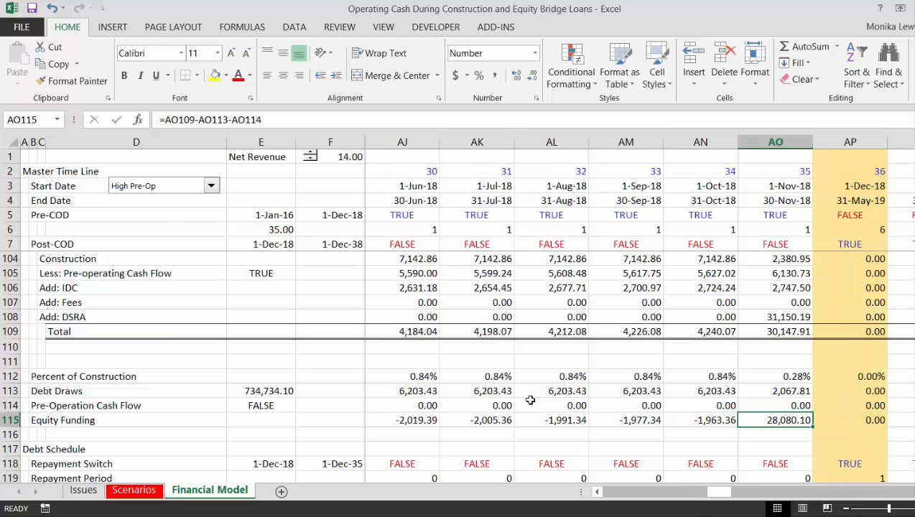
{"action": "key", "text": "Left"}
{"action": "key", "text": "Left"}
{"action": "key", "text": "Left"}
{"action": "key", "text": "Left"}
{"action": "key", "text": "Left"}
{"action": "key", "text": "Left"}
{"action": "key", "text": "Left"}
{"action": "key", "text": "Left"}
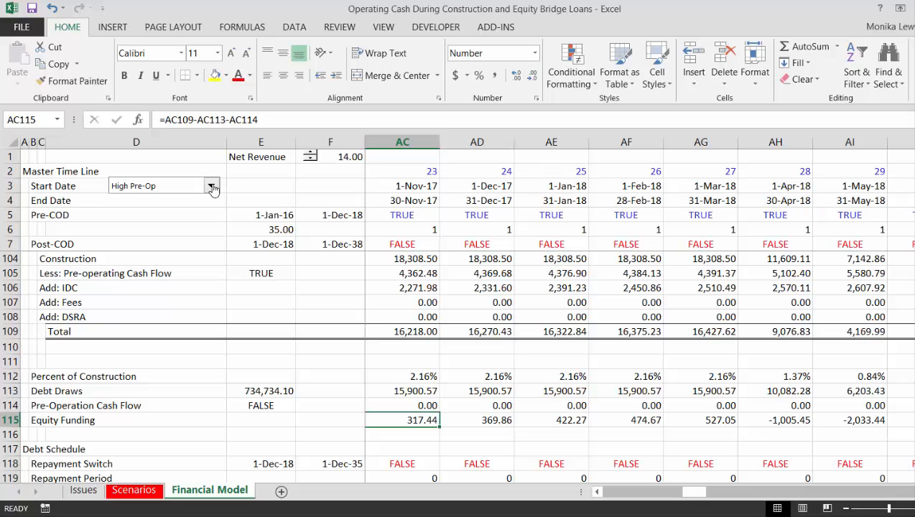
Switch the model's scenario to Med Pre-Op
{"action": "left_click", "coordinate": [213, 187]}
{"action": "key", "text": "Up"}
{"action": "key", "text": "Return"}
Trace the Equity Funding row under the Med Pre-Op scenario from October 2017 back to June 2016
{"action": "key", "text": "Left"}
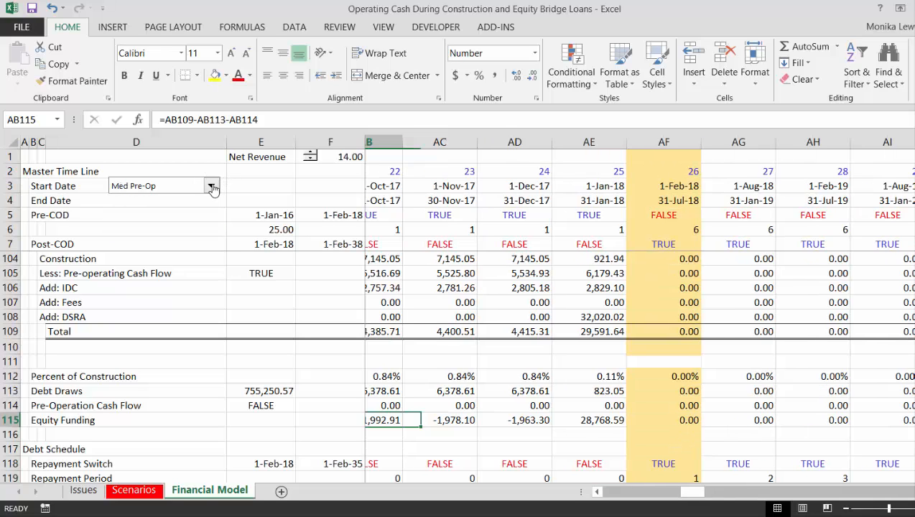
{"action": "key", "text": "Left"}
{"action": "key", "text": "Left"}
{"action": "key", "text": "Left"}
{"action": "key", "text": "Left"}
{"action": "key", "text": "Left"}
{"action": "key", "text": "Left"}
{"action": "key", "text": "Left"}
{"action": "key", "text": "Left"}
{"action": "key", "text": "Left"}
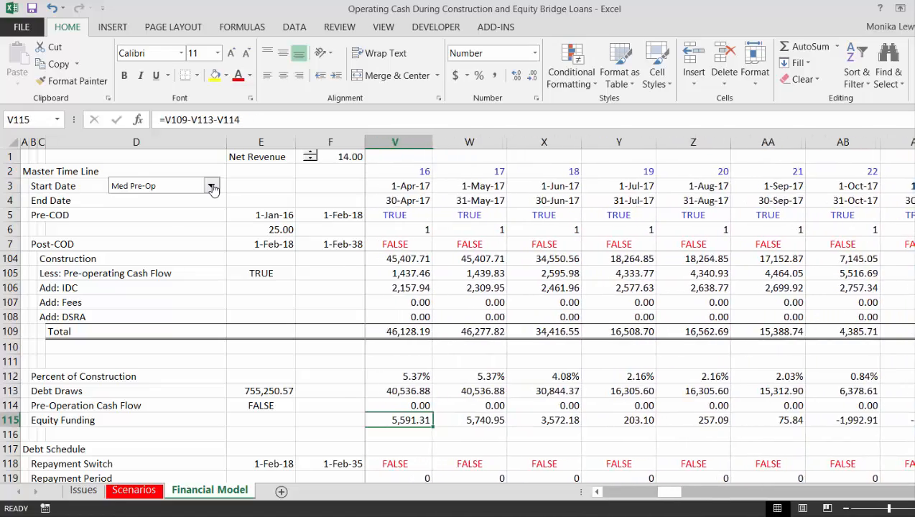
{"action": "key", "text": "Left"}
{"action": "key", "text": "Left"}
{"action": "key", "text": "Left"}
{"action": "key", "text": "Left"}
{"action": "key", "text": "Left"}
{"action": "key", "text": "Left"}
{"action": "key", "text": "Left"}
{"action": "key", "text": "Left"}
{"action": "key", "text": "Left"}
{"action": "key", "text": "Left"}
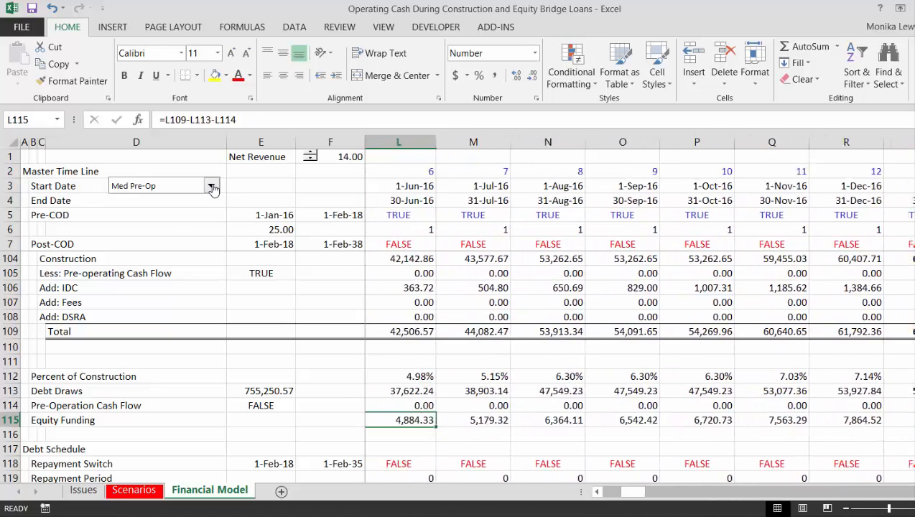
Trace the Equity Funding row under Med Pre-Op from its row label out to early 2017, comparing it with total funding needs and debt draws
{"action": "key", "text": "Left"}
{"action": "key", "text": "Left"}
{"action": "key", "text": "Left"}
{"action": "key", "text": "Left"}
{"action": "key", "text": "Left"}
{"action": "key", "text": "Left"}
{"action": "key", "text": "Left"}
{"action": "key", "text": "Left"}
{"action": "key", "text": "Right"}
{"action": "key", "text": "Right"}
{"action": "key", "text": "Right"}
{"action": "key", "text": "Right"}
{"action": "key", "text": "Right"}
{"action": "key", "text": "Right"}
{"action": "key", "text": "Right"}
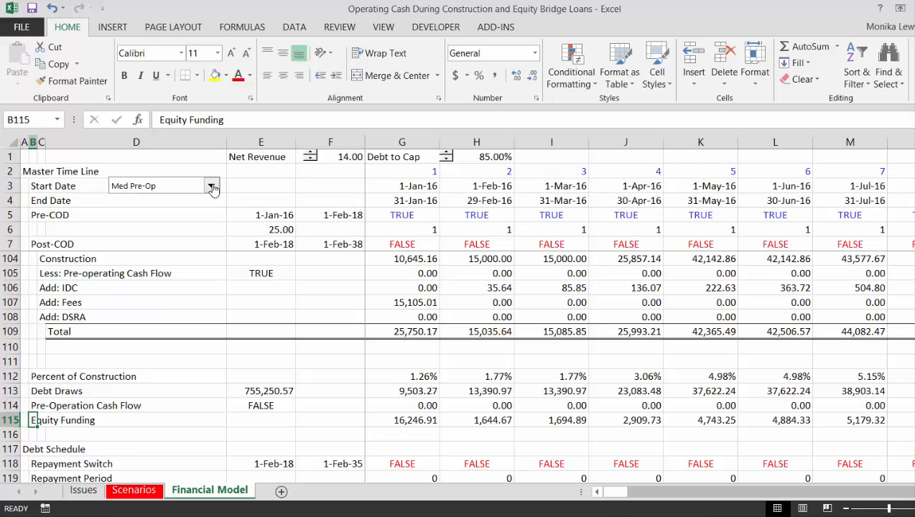
{"action": "key", "text": "Right"}
{"action": "key", "text": "Right"}
{"action": "key", "text": "Right"}
{"action": "key", "text": "Right"}
{"action": "key", "text": "Right"}
{"action": "key", "text": "Right"}
{"action": "key", "text": "Right"}
{"action": "key", "text": "Right"}
{"action": "key", "text": "Right"}
{"action": "key", "text": "Right"}
{"action": "key", "text": "Right"}
{"action": "key", "text": "Right"}
{"action": "key", "text": "Right"}
{"action": "key", "text": "Right"}
{"action": "key", "text": "Right"}
{"action": "key", "text": "Right"}
{"action": "key", "text": "Right"}
{"action": "key", "text": "Right"}
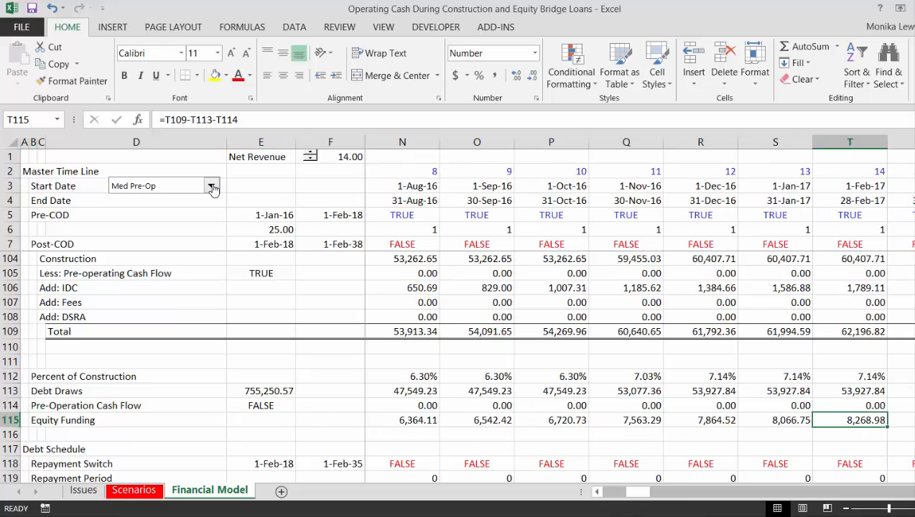
{"action": "key", "text": "Right"}
Follow the Equity Funding row back from early 2017 to the January 2016 start of construction
{"action": "key", "text": "Left"}
{"action": "key", "text": "Left"}
{"action": "key", "text": "Left"}
{"action": "key", "text": "Left"}
{"action": "key", "text": "Left"}
{"action": "key", "text": "Left"}
{"action": "key", "text": "Left"}
{"action": "key", "text": "Left"}
{"action": "key", "text": "Left"}
{"action": "key", "text": "Left"}
{"action": "key", "text": "Left"}
{"action": "key", "text": "Left"}
{"action": "key", "text": "Left"}
{"action": "key", "text": "Left"}
{"action": "key", "text": "Left"}
{"action": "key", "text": "Left"}
{"action": "key", "text": "Left"}
{"action": "key", "text": "Left"}
{"action": "key", "text": "Left"}
{"action": "key", "text": "Left"}
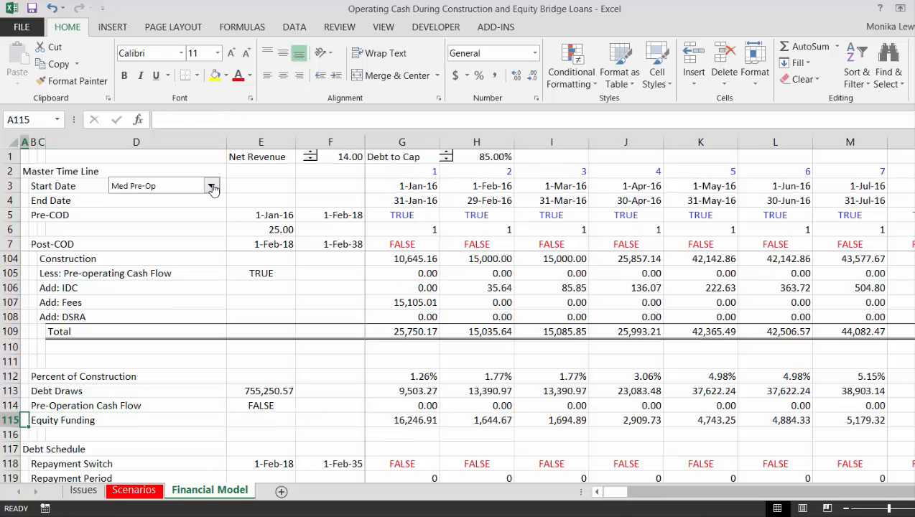
On the Issues sheet, enter "Issue in Equity Bridge Loans whether the IRR is real" in cell C6
{"action": "left_click", "coordinate": [75, 495]}
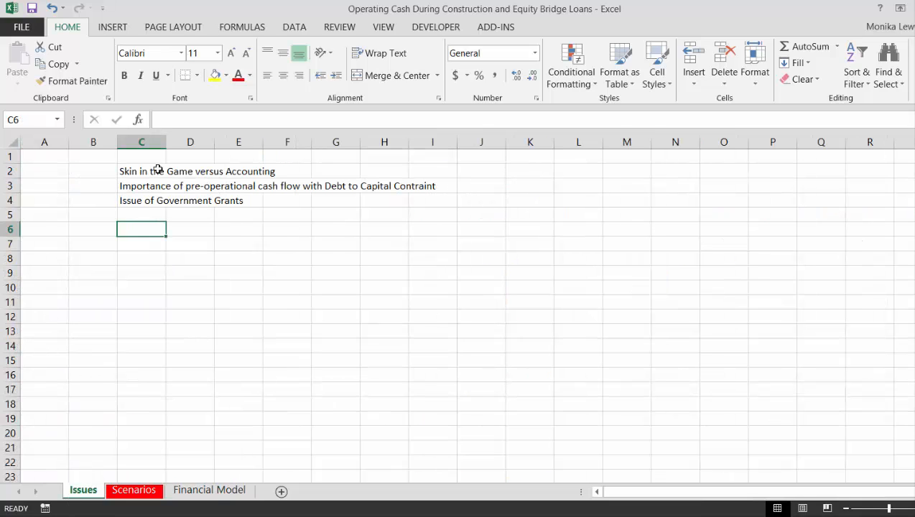
{"action": "type", "text": "Iss"}
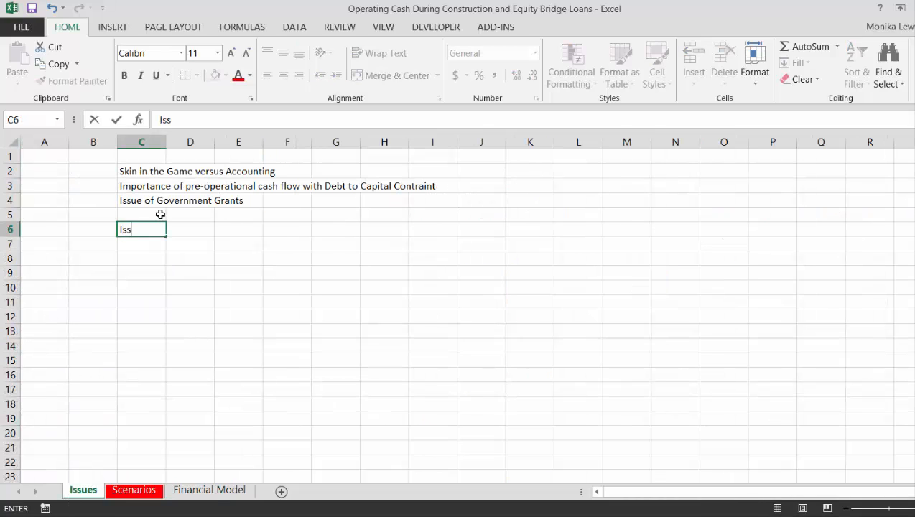
{"action": "type", "text": "ue in Equity "}
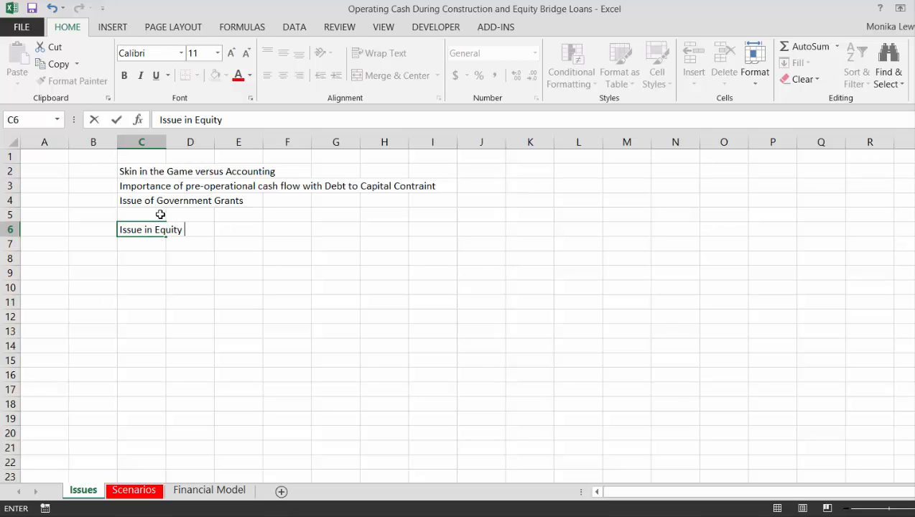
{"action": "type", "text": "Bridge Lo"}
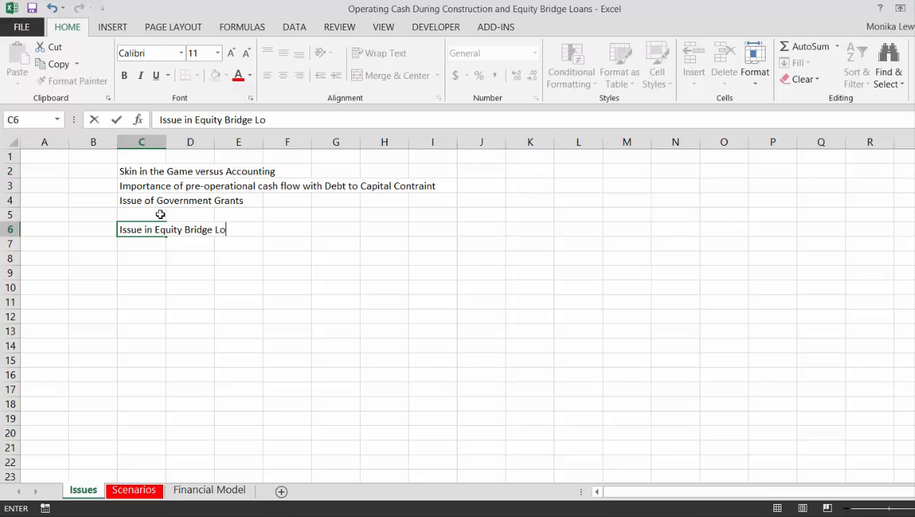
{"action": "type", "text": "s"}
{"action": "key", "text": "BackSpace"}
{"action": "type", "text": "asn"}
{"action": "key", "text": "BackSpace"}
{"action": "key", "text": "BackSpace"}
{"action": "type", "text": "ns whether"}
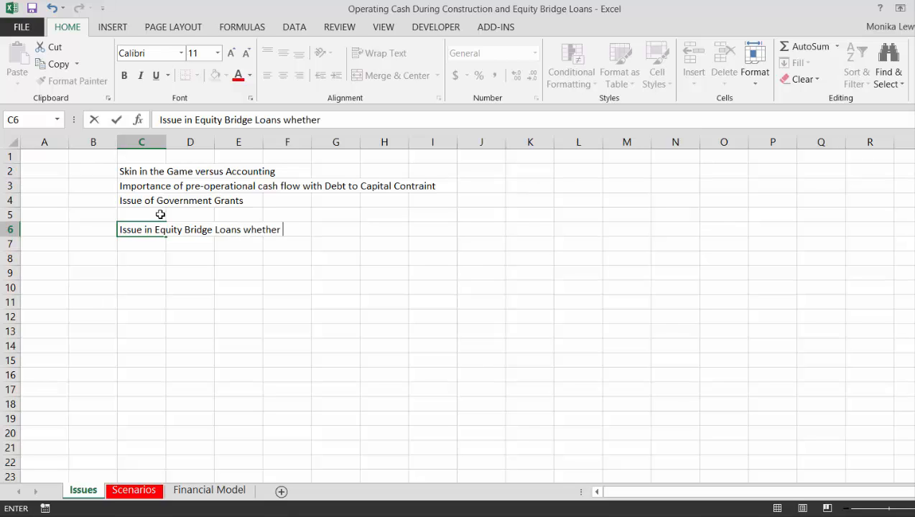
{"action": "type", "text": " the IRR is"}
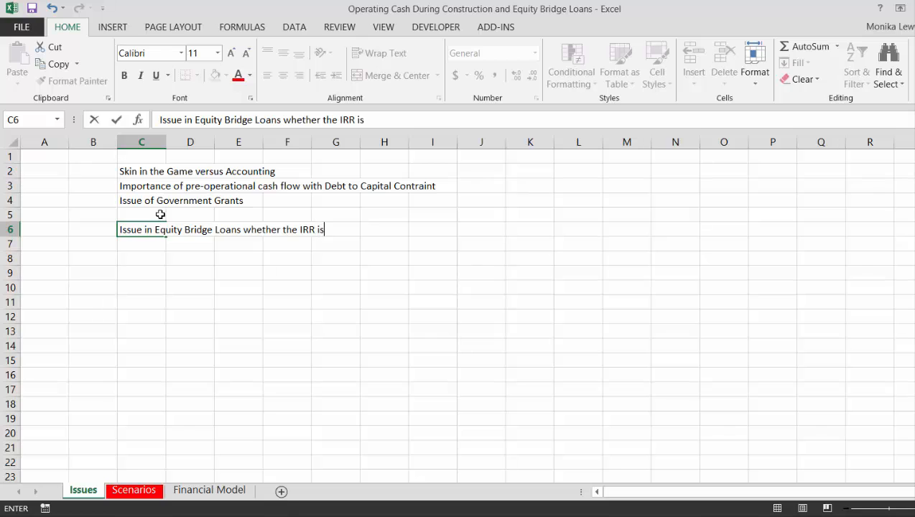
{"action": "type", "text": " real"}
{"action": "key", "text": "Return"}
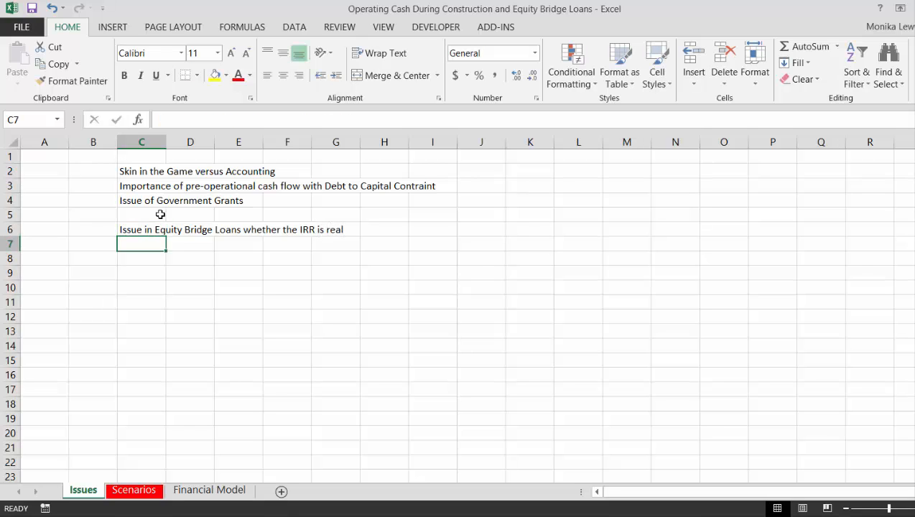
Enter the note "IRR come from parent gurantee" in cell C7
{"action": "type", "text": "IRR come"}
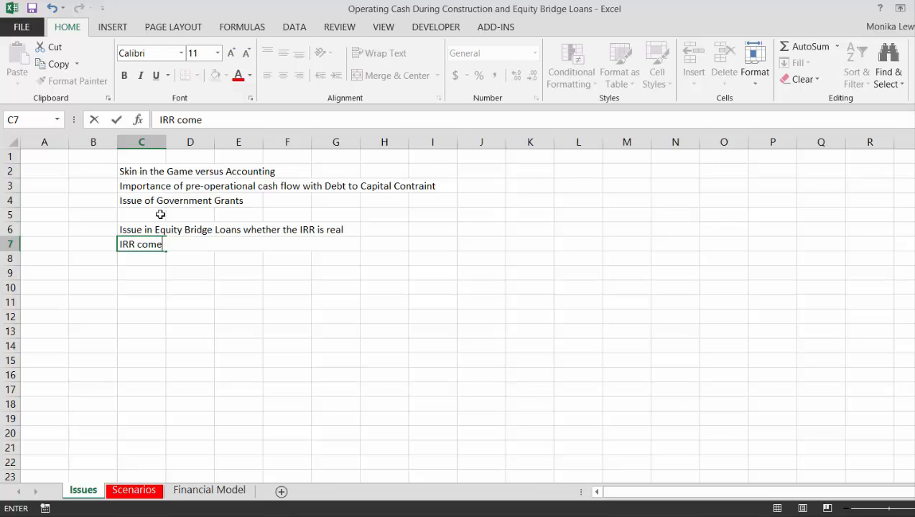
{"action": "type", "text": " from pa"}
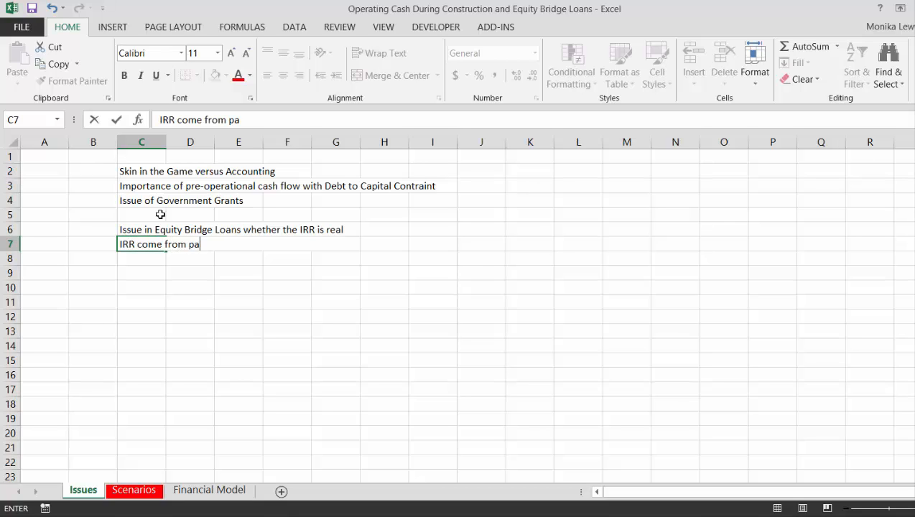
{"action": "type", "text": "rent gura"}
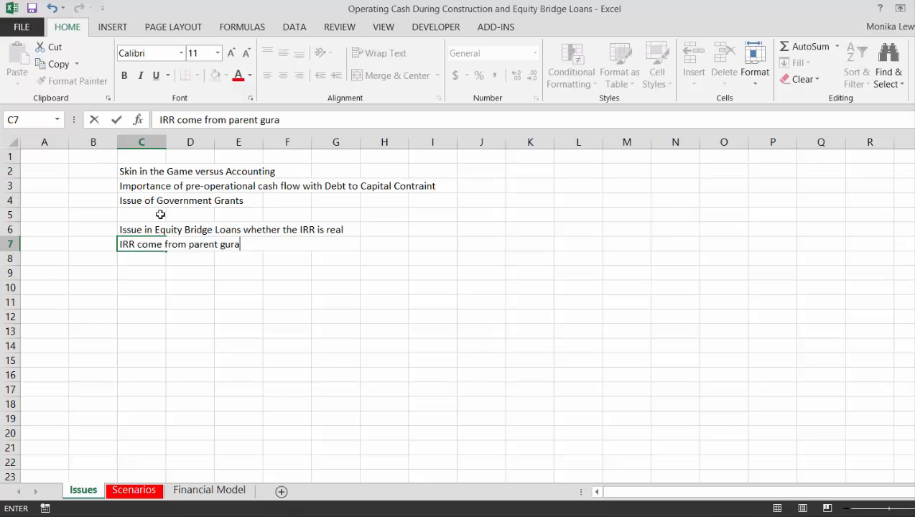
{"action": "type", "text": "ntee"}
{"action": "key", "text": "Return"}
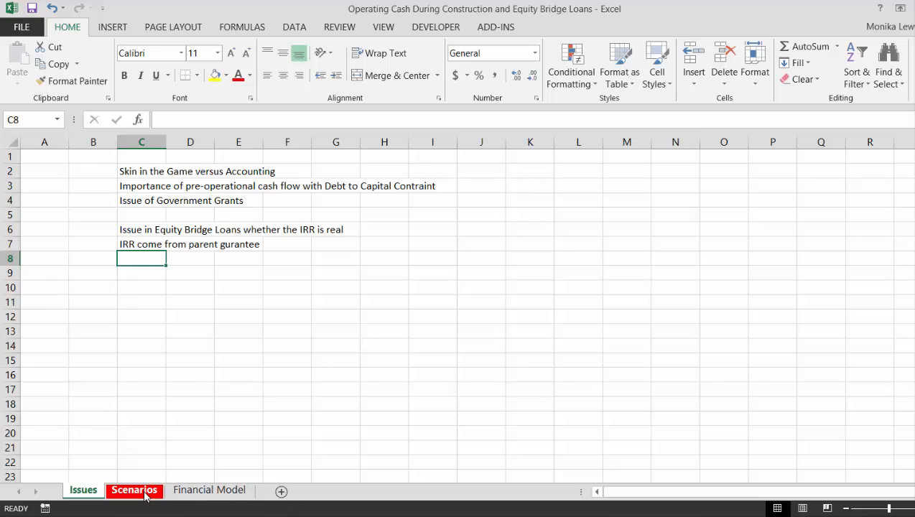
Enter "Second issue is whether equity bridge loan should be part of project finance" in cell C9 of the Issues sheet
{"action": "left_click", "coordinate": [208, 490]}
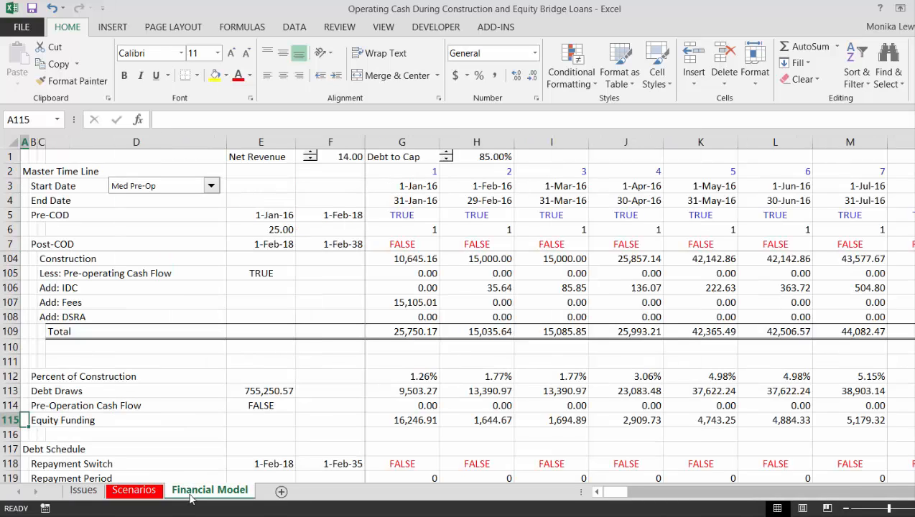
{"action": "left_click", "coordinate": [83, 490]}
{"action": "key", "text": "Down"}
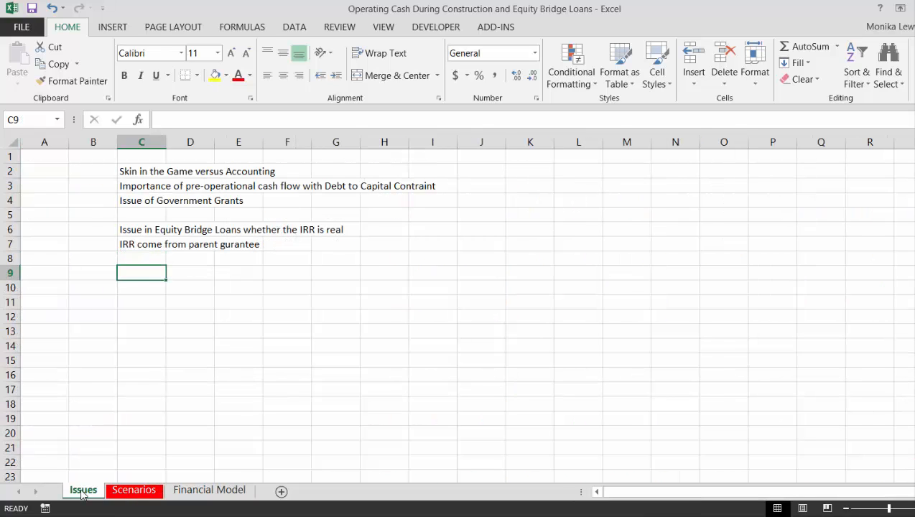
{"action": "type", "text": "Seco"}
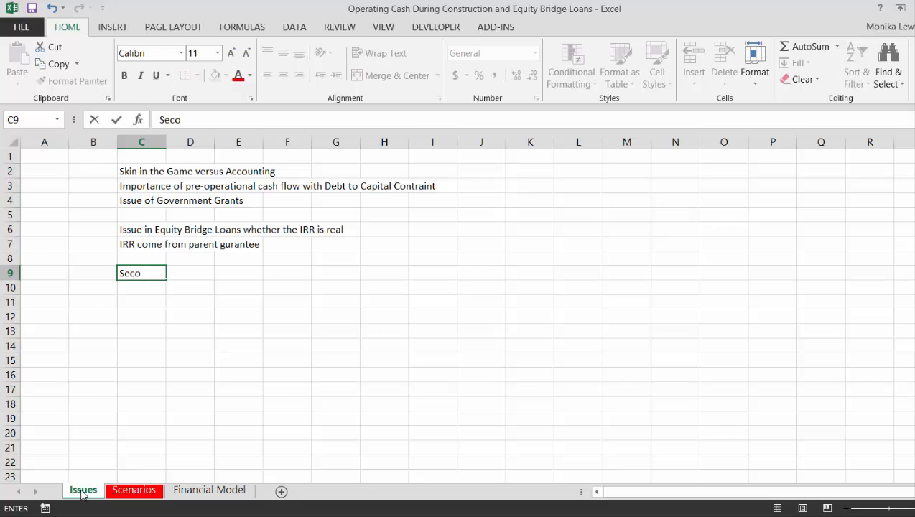
{"action": "type", "text": "nd issue is"}
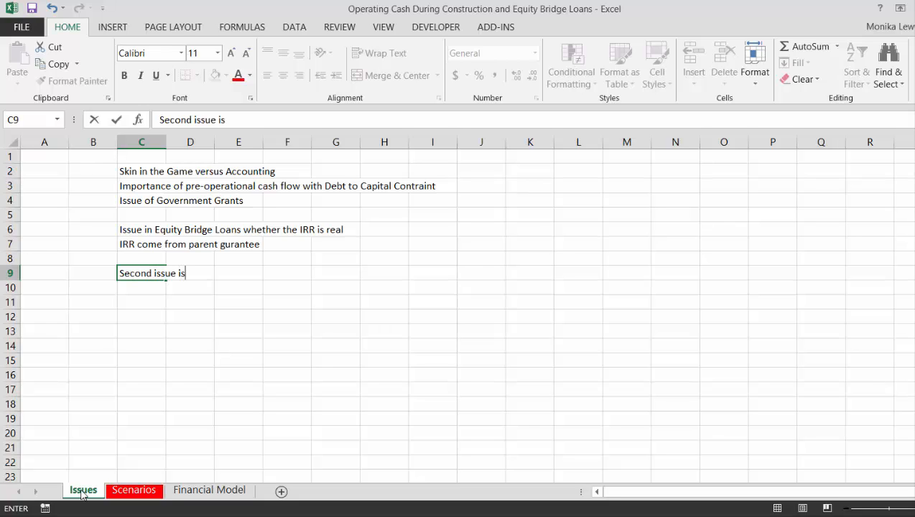
{"action": "type", "text": " whthere"}
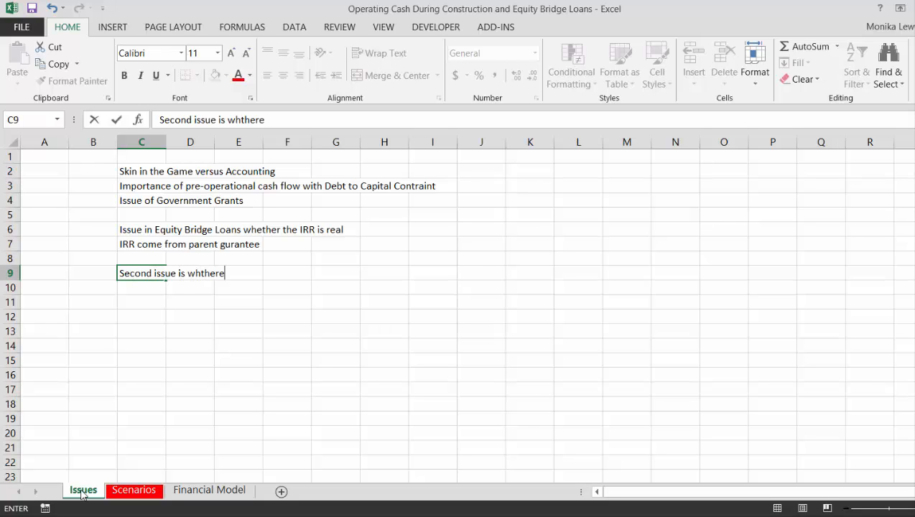
{"action": "key", "text": "BackSpace"}
{"action": "key", "text": "BackSpace"}
{"action": "key", "text": "BackSpace"}
{"action": "key", "text": "BackSpace"}
{"action": "key", "text": "BackSpace"}
{"action": "type", "text": "ether equityt"}
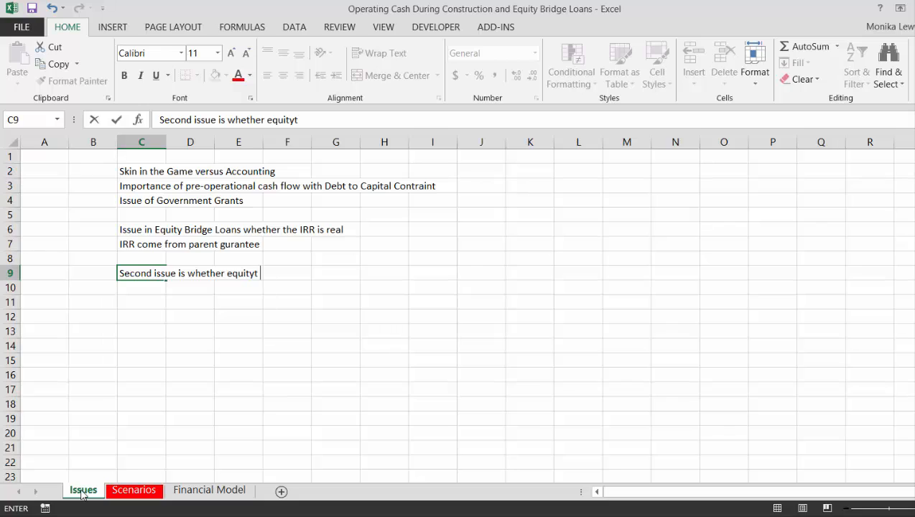
{"action": "key", "text": "BackSpace"}
{"action": "key", "text": "BackSpace"}
{"action": "type", "text": " bridge la"}
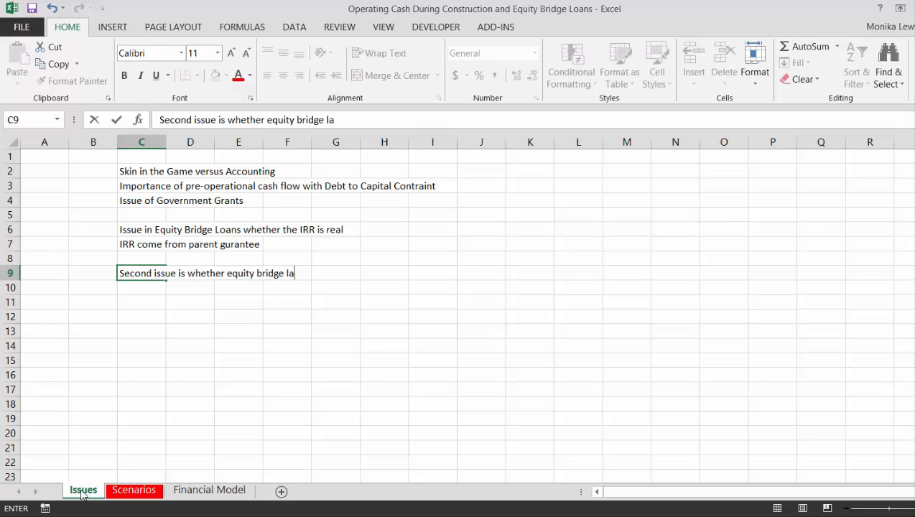
{"action": "type", "text": "oan"}
{"action": "type", "text": " pr"}
{"action": "key", "text": "BackSpace"}
{"action": "key", "text": "BackSpace"}
{"action": "type", "text": "proje"}
{"action": "key", "text": "BackSpace"}
{"action": "key", "text": "BackSpace"}
{"action": "key", "text": "BackSpace"}
{"action": "key", "text": "BackSpace"}
{"action": "key", "text": "BackSpace"}
{"action": "type", "text": "shoul"}
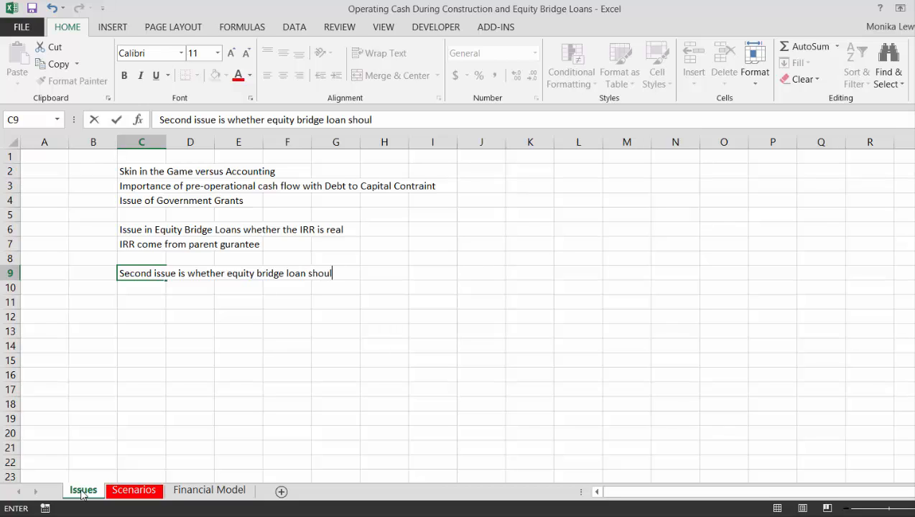
{"action": "type", "text": "d be part o"}
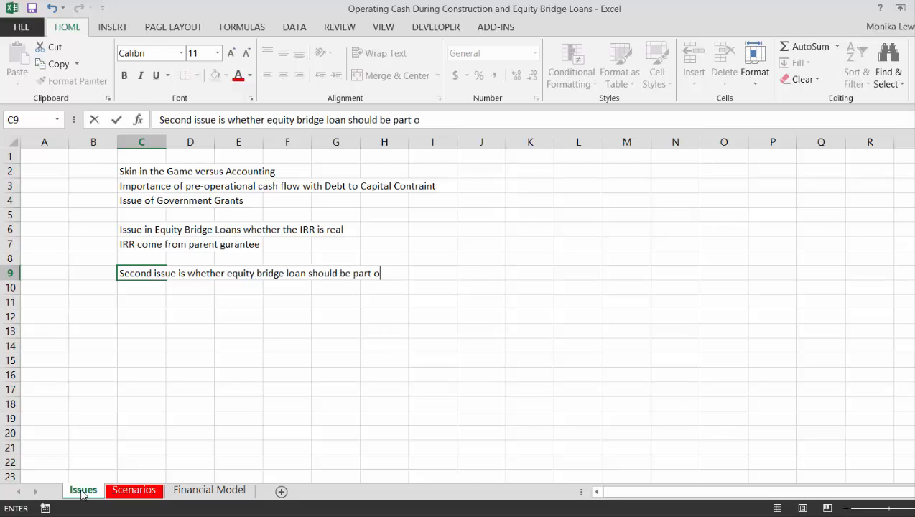
{"action": "type", "text": "f project fin"}
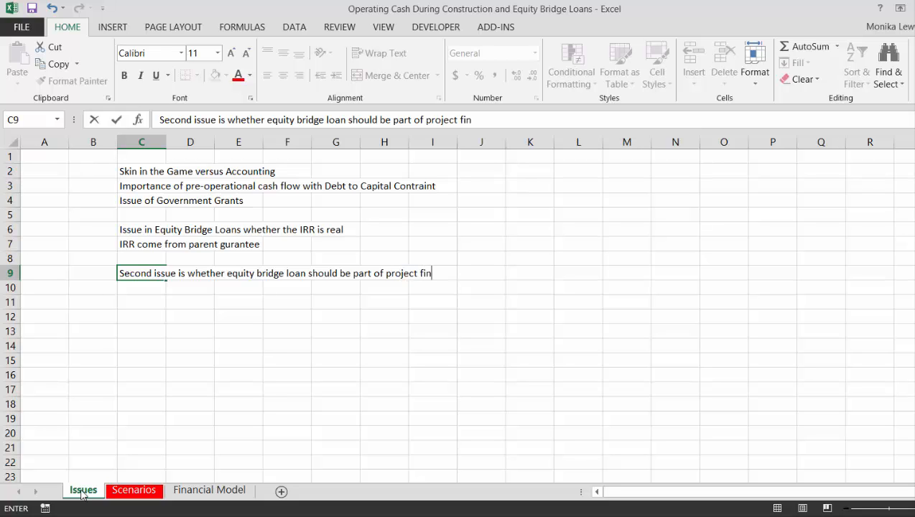
{"action": "type", "text": "ance"}
{"action": "key", "text": "Return"}
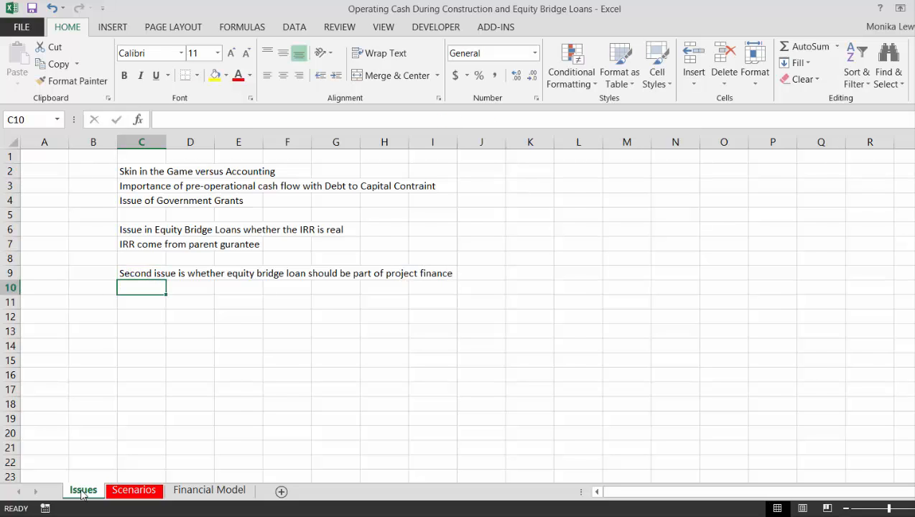
Return to the Financial Model sheet and locate the project cost and funding summary above Total Funding Needs
{"action": "key", "text": "ctrl+Page_Down"}
{"action": "key", "text": "ctrl+Page_Down"}
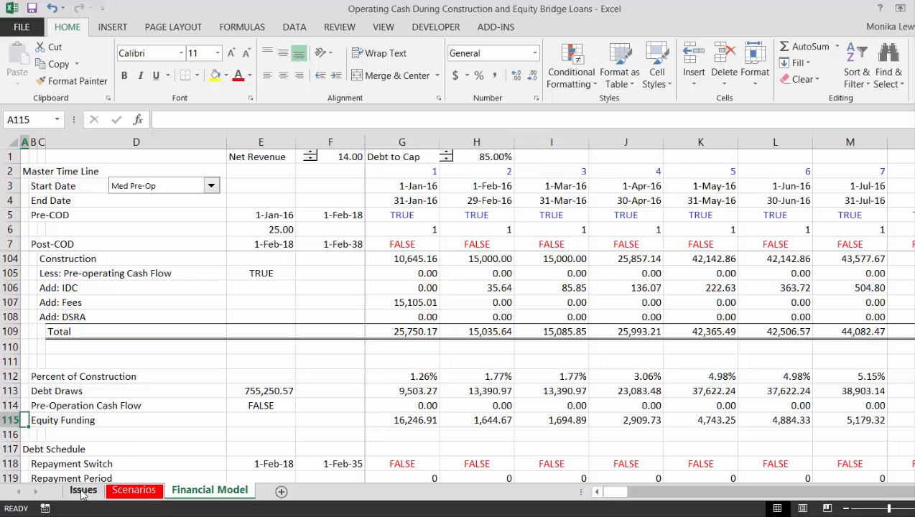
{"action": "left_click", "coordinate": [337, 303]}
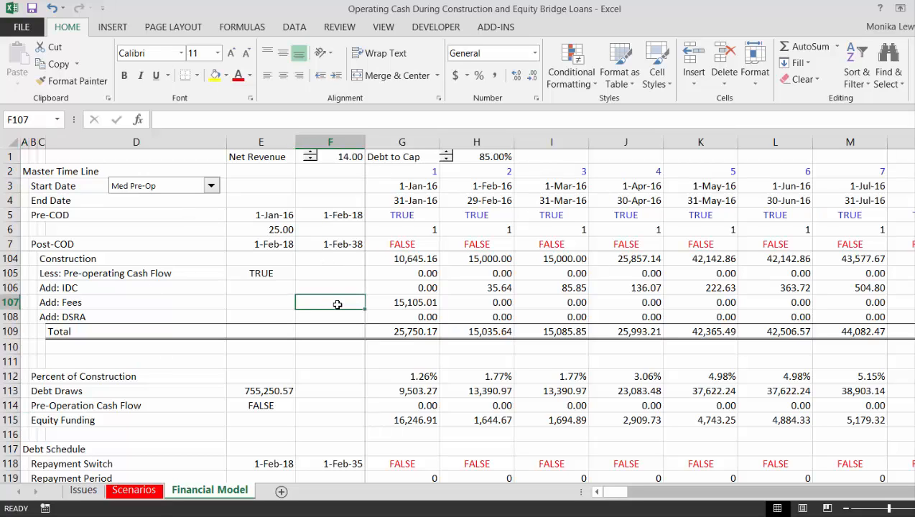
{"action": "key", "text": "Up"}
{"action": "key", "text": "Up"}
{"action": "key", "text": "Up"}
{"action": "key", "text": "Up"}
{"action": "key", "text": "Up"}
{"action": "key", "text": "Up"}
{"action": "key", "text": "Up"}
{"action": "key", "text": "Up"}
{"action": "key", "text": "Up"}
{"action": "key", "text": "Up"}
{"action": "key", "text": "Up"}
{"action": "key", "text": "Up"}
{"action": "key", "text": "Up"}
{"action": "key", "text": "Up"}
{"action": "key", "text": "Up"}
{"action": "key", "text": "Up"}
{"action": "key", "text": "Up"}
{"action": "key", "text": "Up"}
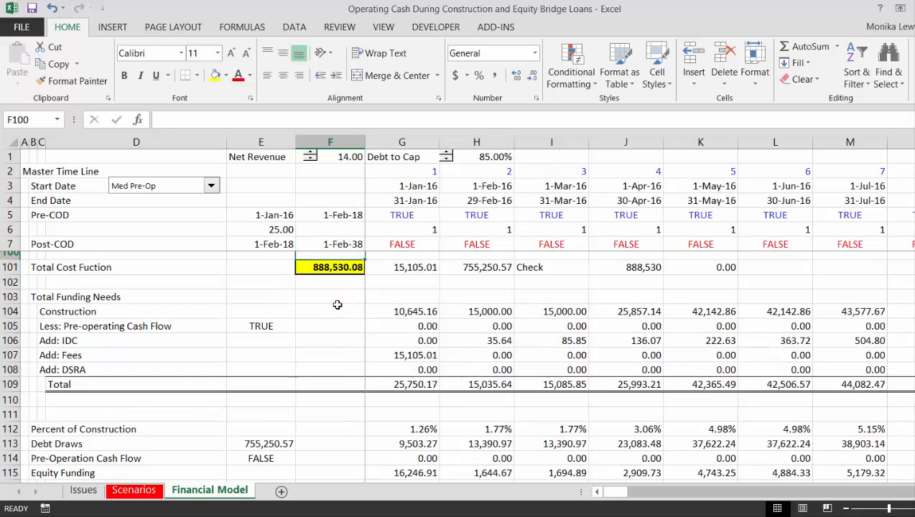
{"action": "key", "text": "Down"}
{"action": "key", "text": "Down"}
{"action": "key", "text": "Down"}
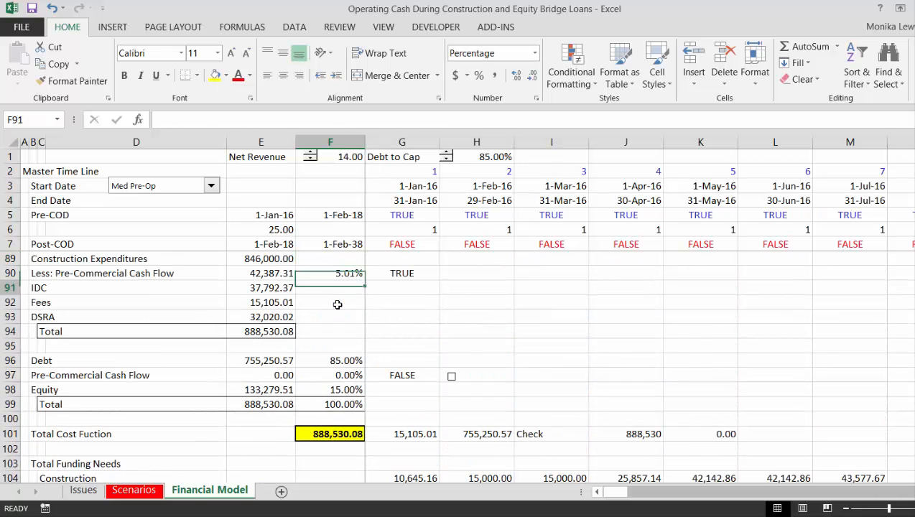
Examine the Pre-Commercial Cash Flow, IDC, Fees, DSRA and Total lines of the cost summary under Med Pre-Op
{"action": "key", "text": "Left"}
{"action": "key", "text": "Left"}
{"action": "key", "text": "Up"}
{"action": "key", "text": "Up"}
{"action": "key", "text": "Left"}
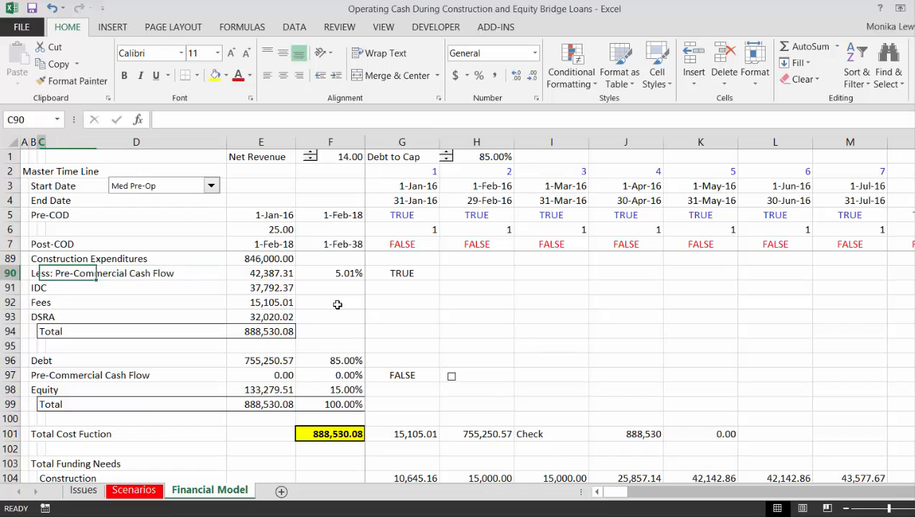
{"action": "key", "text": "Down"}
{"action": "key", "text": "Left"}
{"action": "key", "text": "Right"}
{"action": "key", "text": "Right"}
{"action": "key", "text": "Right"}
{"action": "key", "text": "Right"}
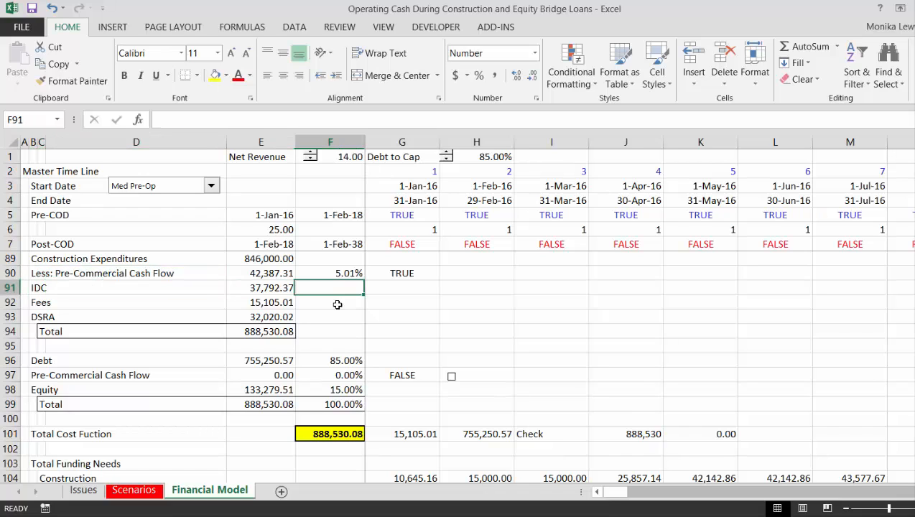
{"action": "key", "text": "Left"}
{"action": "key", "text": "Down"}
{"action": "key", "text": "Up"}
{"action": "key", "text": "Down"}
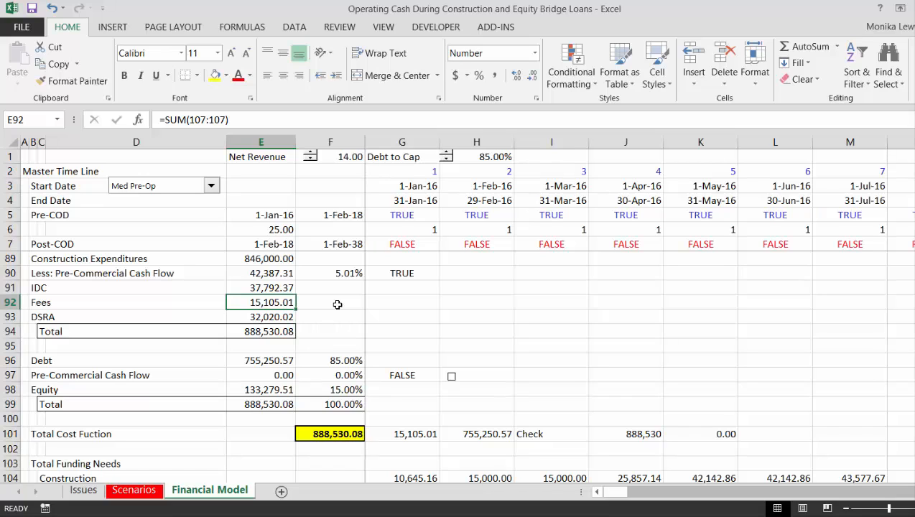
{"action": "key", "text": "Down"}
{"action": "key", "text": "Down"}
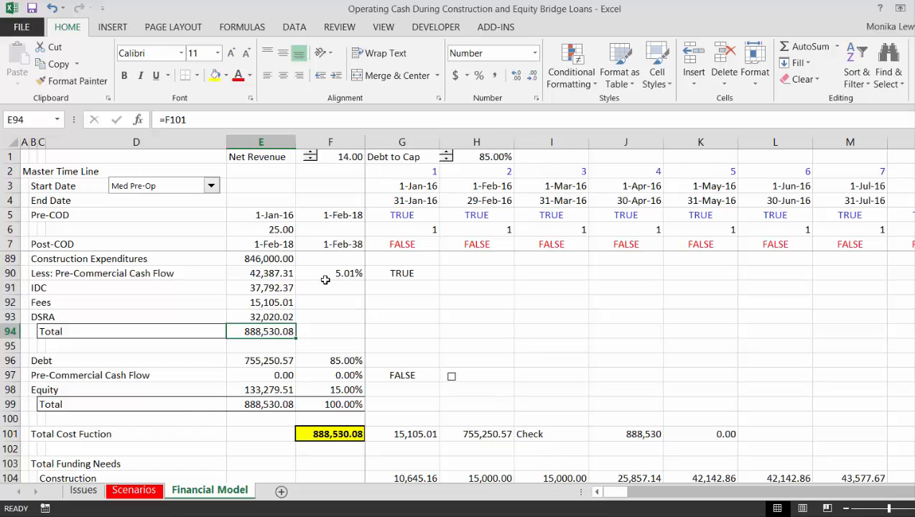
Switch the model's scenario to Same Dates
{"action": "left_click", "coordinate": [211, 187]}
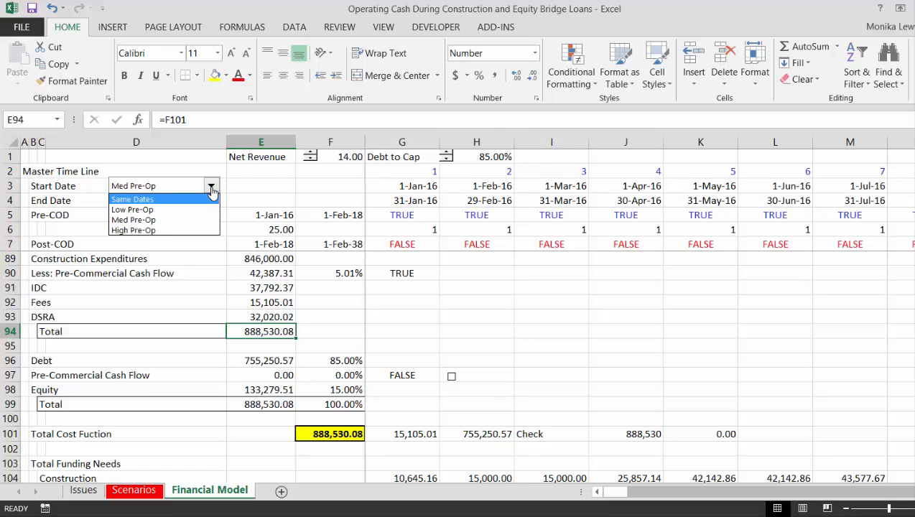
{"action": "left_click", "coordinate": [212, 191]}
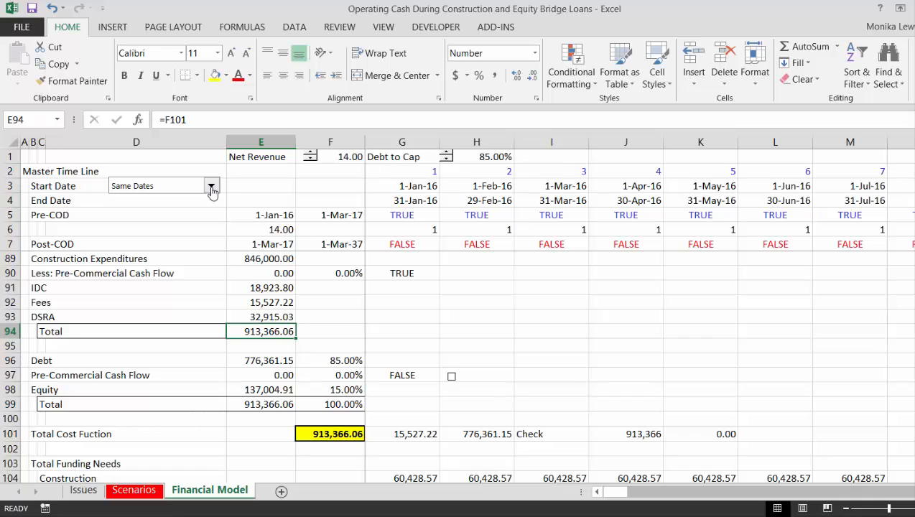
Examine how the Debt and Equity amounts derive from the project cost Total under the Same Dates scenario
{"action": "key", "text": "Down"}
{"action": "key", "text": "Up"}
{"action": "key", "text": "Up"}
{"action": "key", "text": "Down"}
{"action": "key", "text": "Down"}
{"action": "key", "text": "Down"}
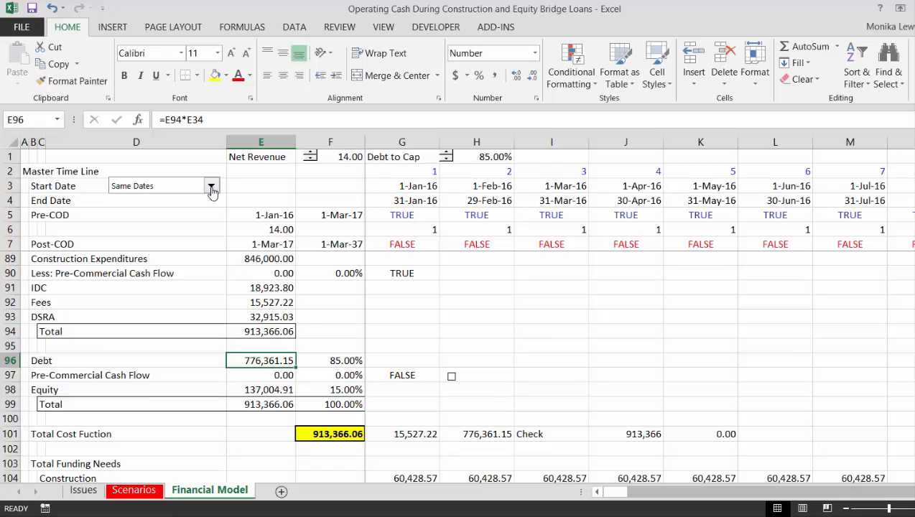
{"action": "key", "text": "Down"}
{"action": "key", "text": "Down"}
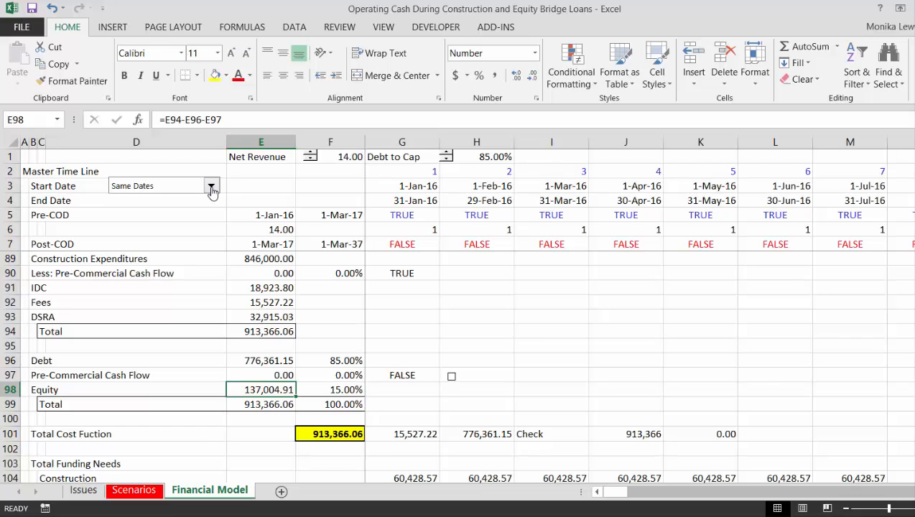
{"action": "key", "text": "Up"}
{"action": "key", "text": "Up"}
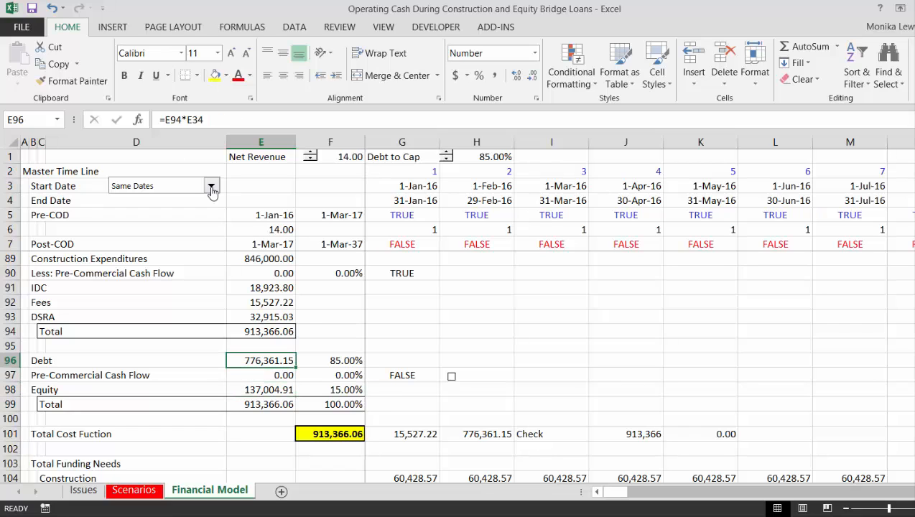
{"action": "key", "text": "Down"}
{"action": "key", "text": "Down"}
Examine the DSRA, IDC and Fees lines of the project cost summary and the rows each one sums
{"action": "key", "text": "Up"}
{"action": "key", "text": "Up"}
{"action": "key", "text": "Up"}
{"action": "key", "text": "Up"}
{"action": "key", "text": "Up"}
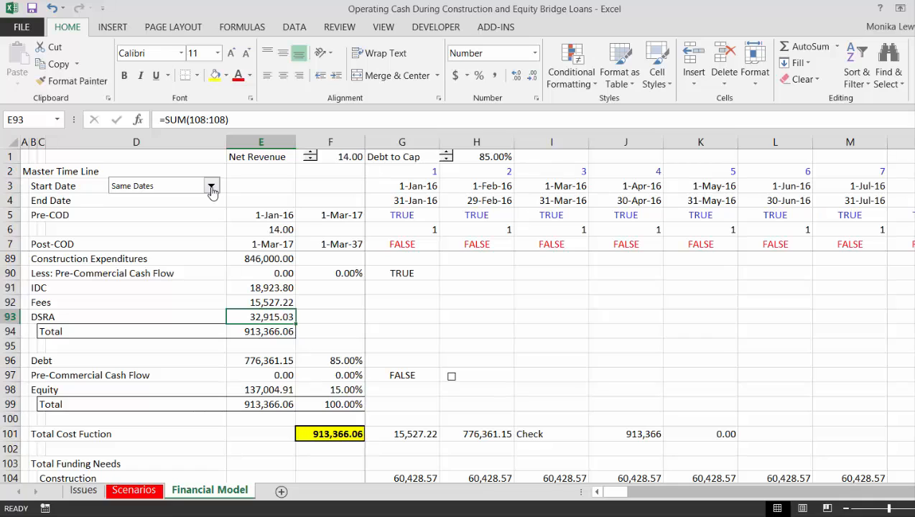
{"action": "key", "text": "Up"}
{"action": "key", "text": "Up"}
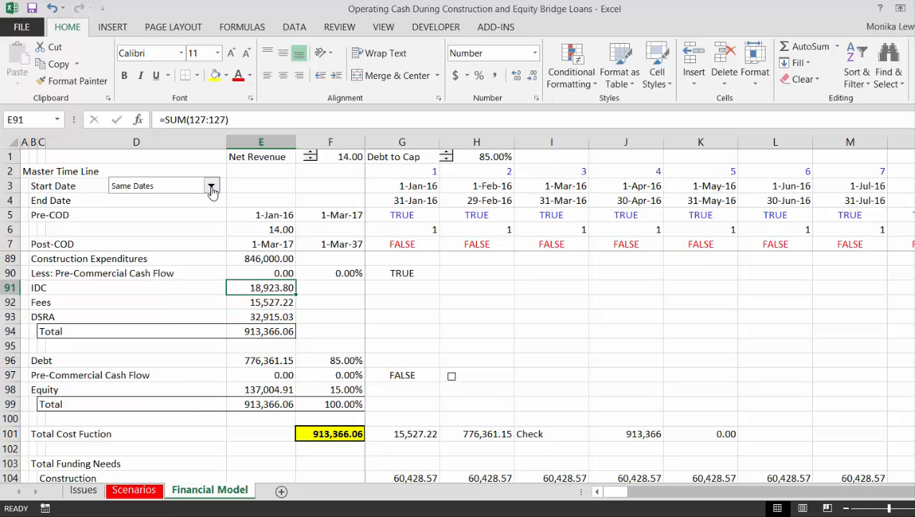
{"action": "key", "text": "Up"}
{"action": "key", "text": "Down"}
{"action": "key", "text": "Down"}
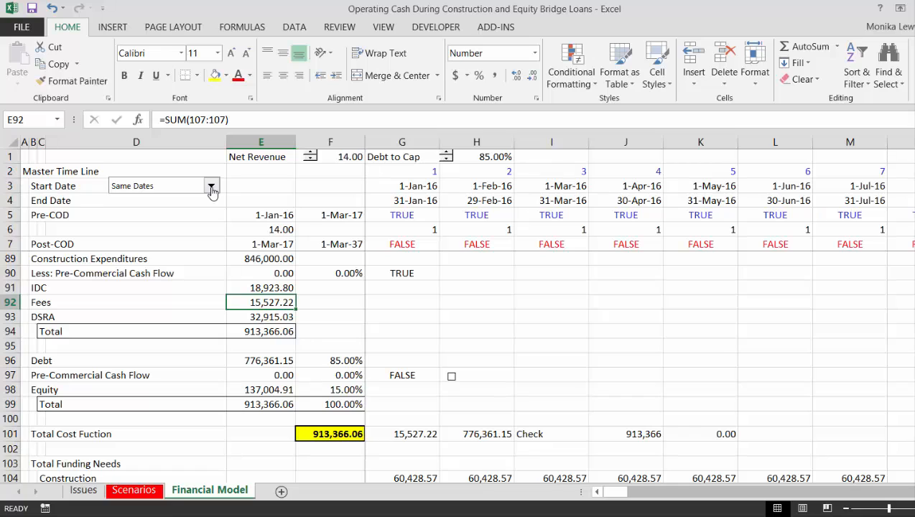
Trace the funding split from the project cost Total through the Debt formula to the Equity remainder
{"action": "key", "text": "Down"}
{"action": "key", "text": "Down"}
{"action": "key", "text": "Down"}
{"action": "key", "text": "Down"}
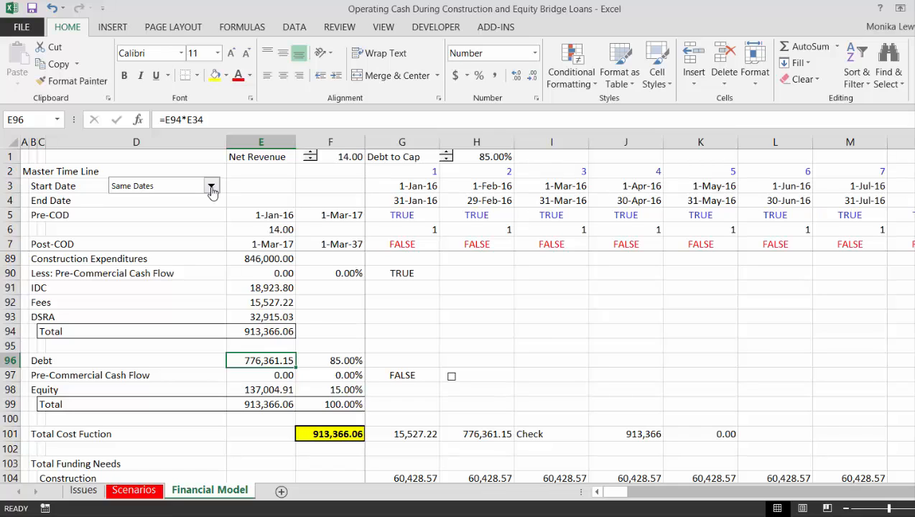
{"action": "key", "text": "Up"}
{"action": "key", "text": "Up"}
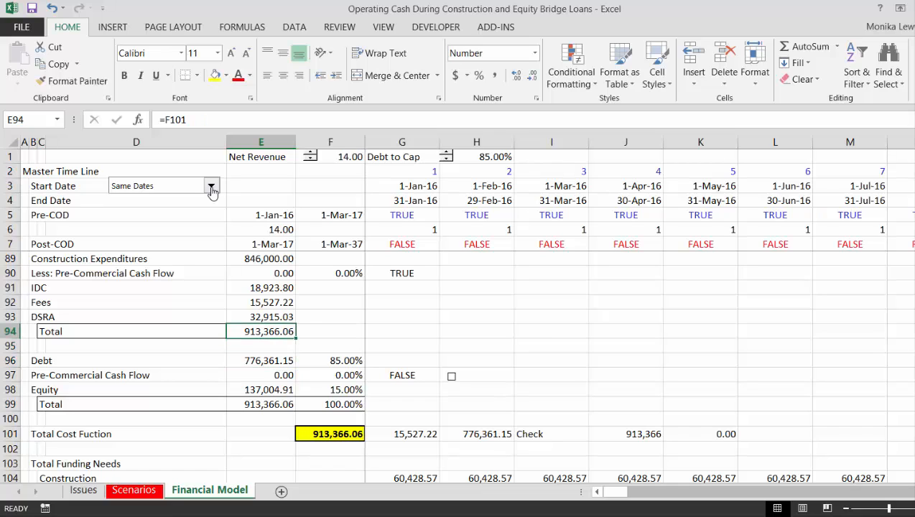
{"action": "key", "text": "Down"}
{"action": "key", "text": "Down"}
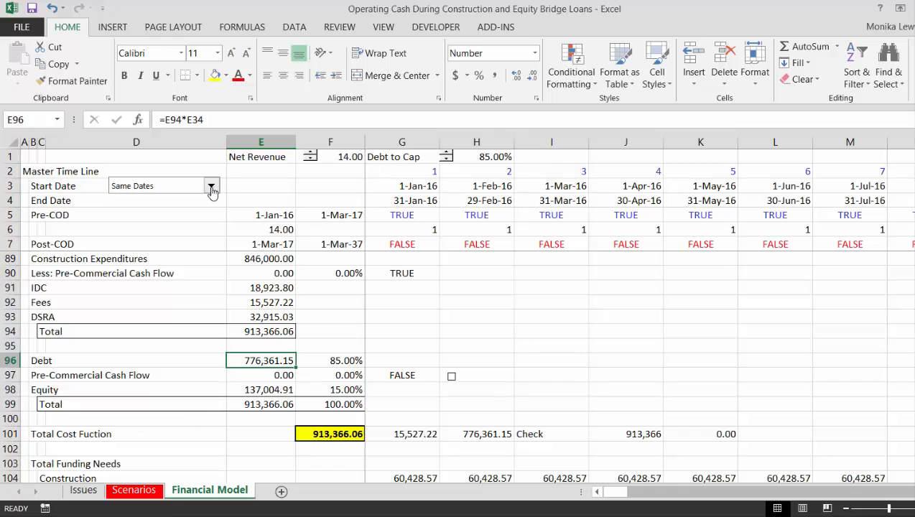
{"action": "key", "text": "Down"}
{"action": "key", "text": "Down"}
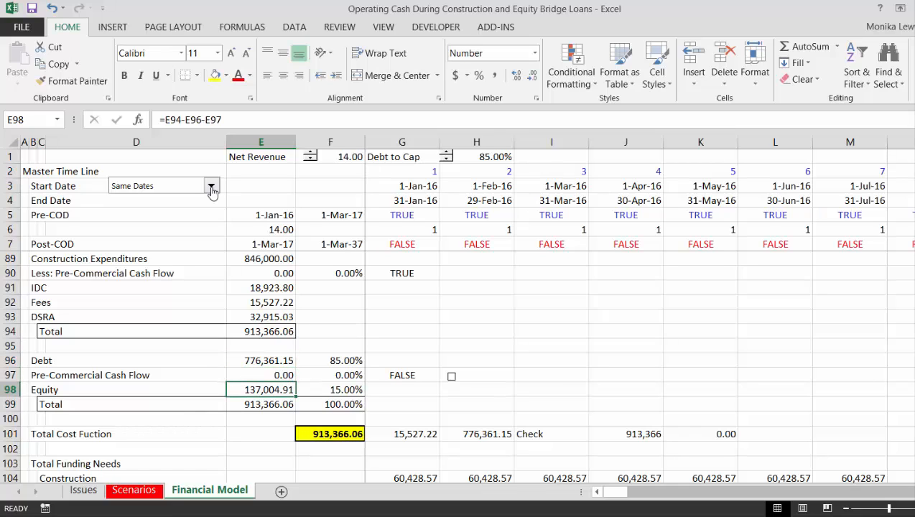
{"action": "key", "text": "Up"}
{"action": "key", "text": "Up"}
{"action": "key", "text": "Up"}
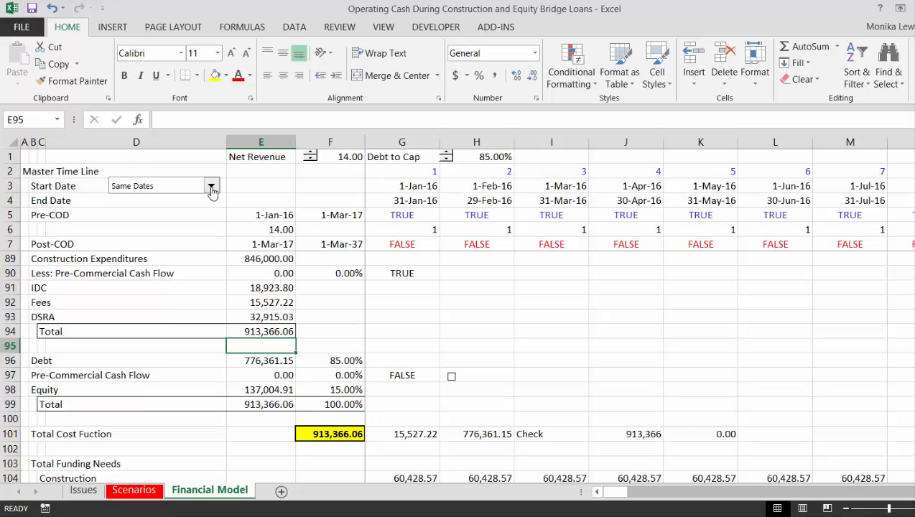
Insert six blank rows at row 44, directly beneath the Equity Bridge Loan heading in the assumptions
{"action": "key", "text": "Up"}
{"action": "key", "text": "Up"}
{"action": "key", "text": "Up"}
{"action": "key", "text": "Up"}
{"action": "key", "text": "Up"}
{"action": "key", "text": "Up"}
{"action": "key", "text": "Up"}
{"action": "key", "text": "Up"}
{"action": "key", "text": "Up"}
{"action": "key", "text": "Up"}
{"action": "key", "text": "Up"}
{"action": "key", "text": "Up"}
{"action": "key", "text": "Up"}
{"action": "key", "text": "Up"}
{"action": "key", "text": "Up"}
{"action": "key", "text": "Up"}
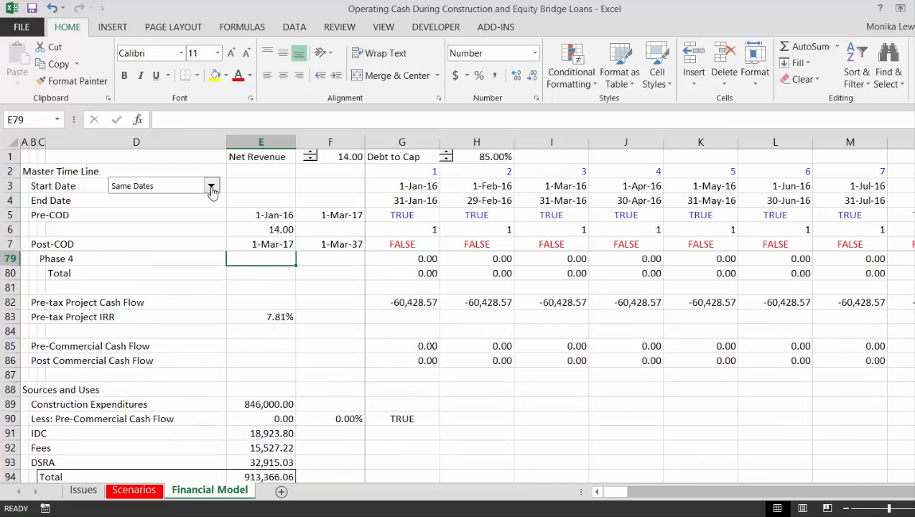
{"action": "key", "text": "Up"}
{"action": "key", "text": "Up"}
{"action": "key", "text": "Up"}
{"action": "key", "text": "Up"}
{"action": "key", "text": "Up"}
{"action": "key", "text": "Up"}
{"action": "key", "text": "Up"}
{"action": "key", "text": "Up"}
{"action": "key", "text": "Up"}
{"action": "key", "text": "Up"}
{"action": "key", "text": "Up"}
{"action": "key", "text": "Up"}
{"action": "key", "text": "Up"}
{"action": "key", "text": "Up"}
{"action": "key", "text": "Up"}
{"action": "key", "text": "Up"}
{"action": "key", "text": "Up"}
{"action": "key", "text": "Up"}
{"action": "key", "text": "Up"}
{"action": "key", "text": "Up"}
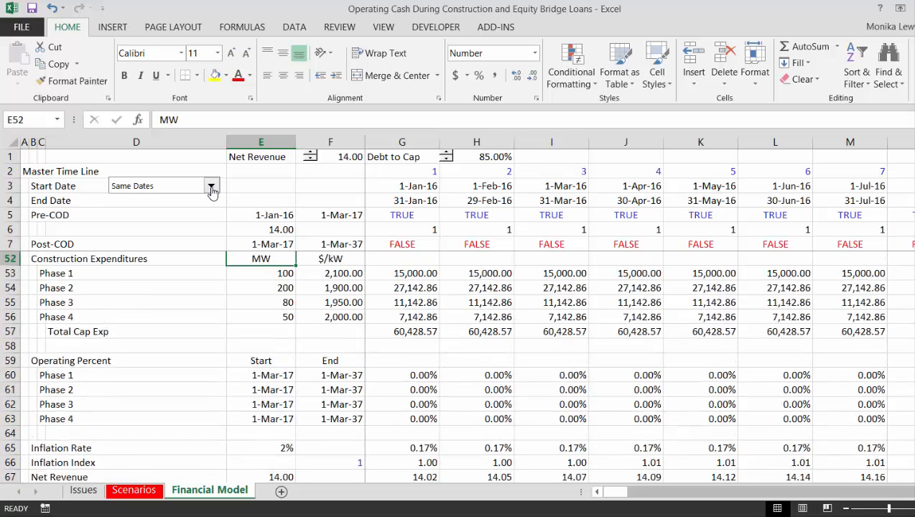
{"action": "key", "text": "Up"}
{"action": "key", "text": "Up"}
{"action": "key", "text": "Up"}
{"action": "key", "text": "Up"}
{"action": "key", "text": "Up"}
{"action": "key", "text": "Up"}
{"action": "key", "text": "Up"}
{"action": "key", "text": "Up"}
{"action": "key", "text": "Up"}
{"action": "key", "text": "Up"}
{"action": "key", "text": "Up"}
{"action": "key", "text": "Up"}
{"action": "key", "text": "Up"}
{"action": "key", "text": "Up"}
{"action": "key", "text": "Up"}
{"action": "key", "text": "Up"}
{"action": "key", "text": "Up"}
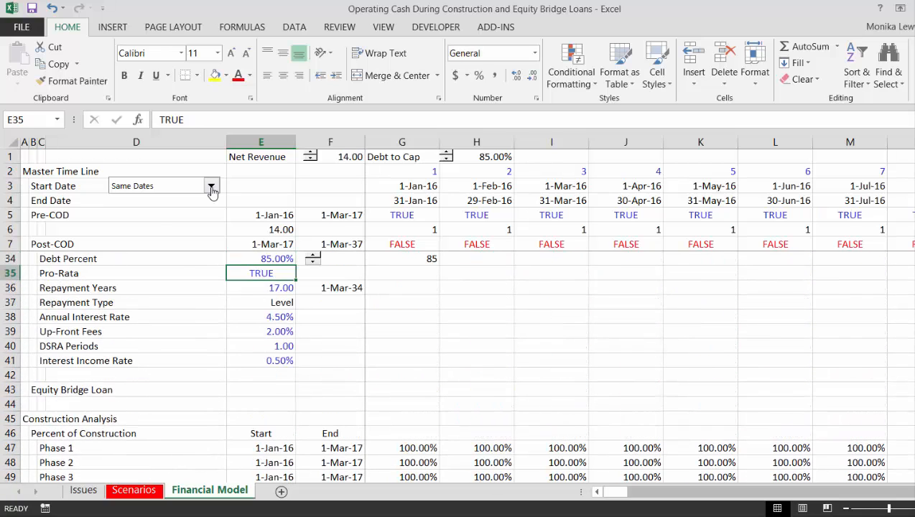
{"action": "key", "text": "Down"}
{"action": "key", "text": "Down"}
{"action": "key", "text": "Down"}
{"action": "key", "text": "Down"}
{"action": "key", "text": "Down"}
{"action": "key", "text": "Down"}
{"action": "key", "text": "Down"}
{"action": "key", "text": "Down"}
{"action": "key", "text": "Down"}
{"action": "key", "text": "Down"}
{"action": "key", "text": "Up"}
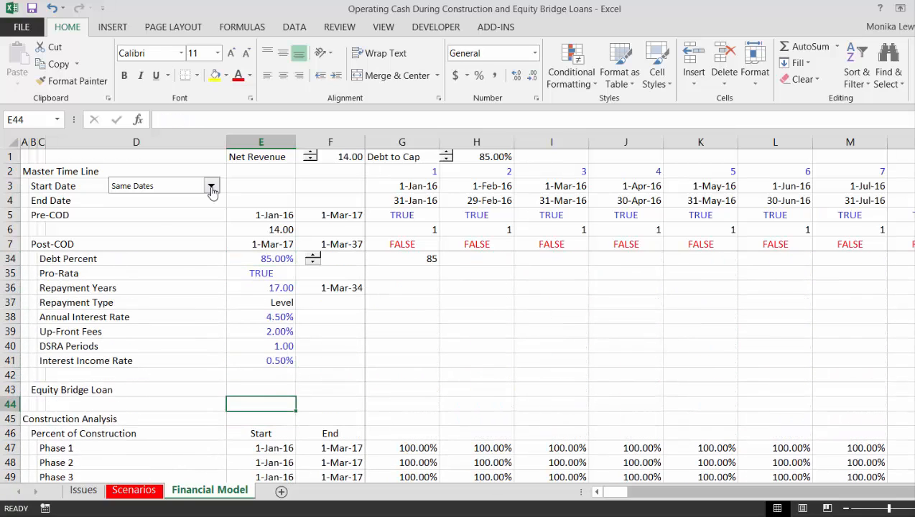
{"action": "key", "text": "shift+space"}
{"action": "key", "text": "ctrl+shift+plus"}
{"action": "key", "text": "ctrl+shift+plus"}
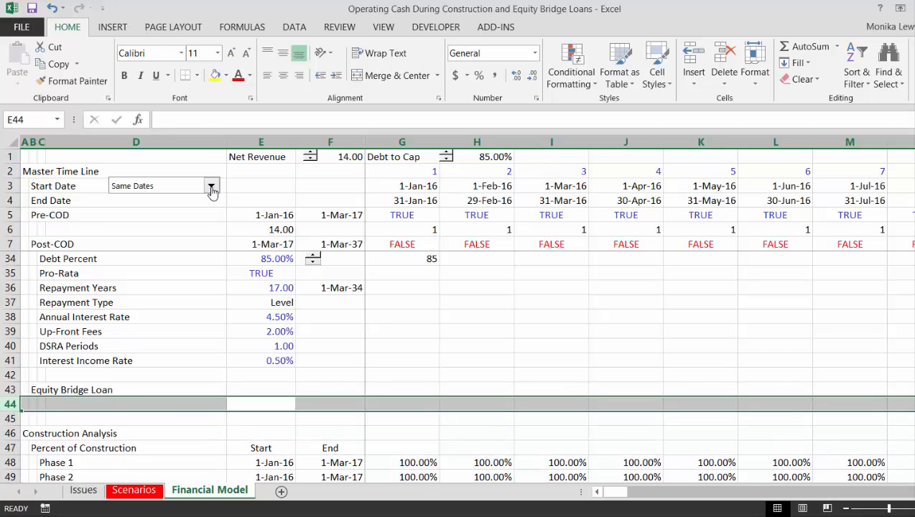
{"action": "key", "text": "ctrl+shift+plus"}
{"action": "key", "text": "ctrl+shift+plus"}
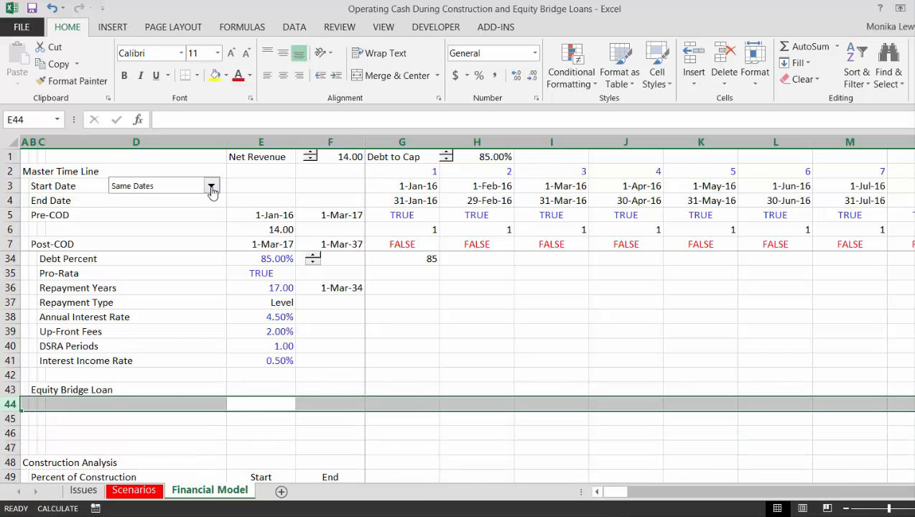
{"action": "key", "text": "ctrl+shift+plus"}
{"action": "key", "text": "ctrl+shift+plus"}
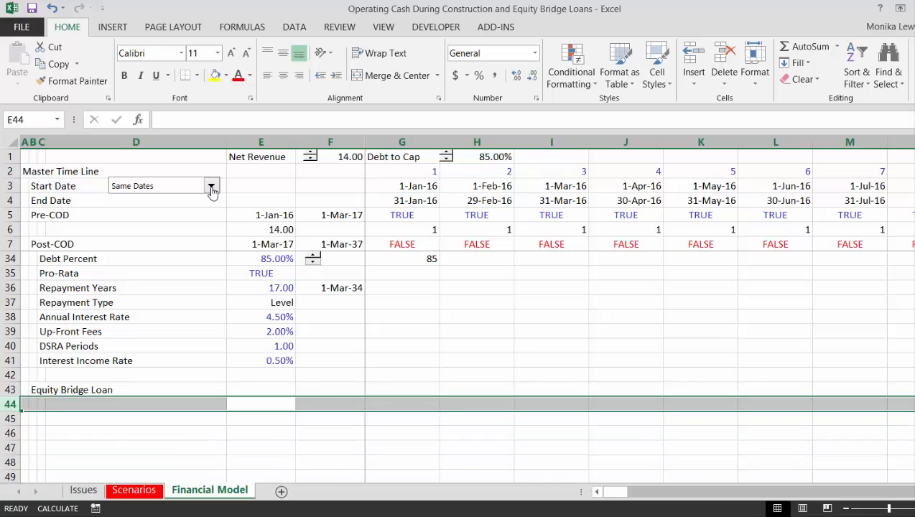
Enter the label "Include Equity Bridge Loan in Project" in cell C44 beneath the Equity Bridge Loan heading
{"action": "key", "text": "Home"}
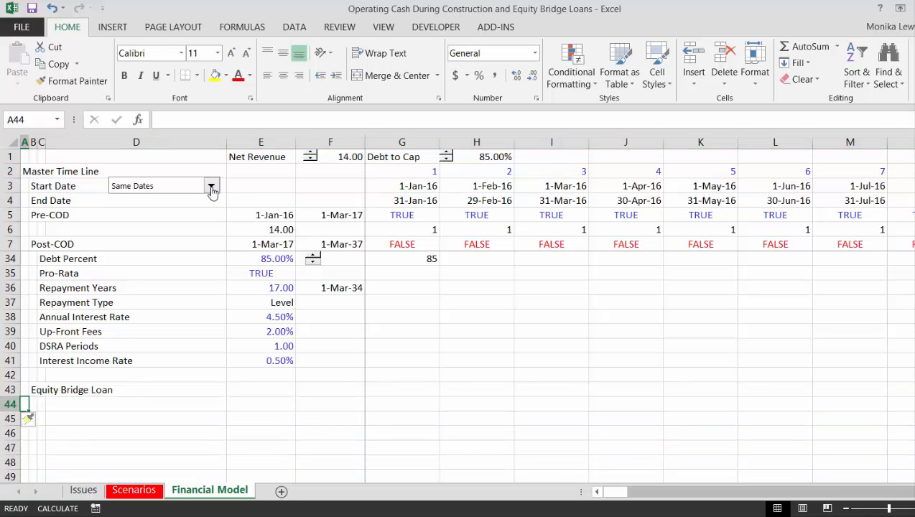
{"action": "key", "text": "Right"}
{"action": "key", "text": "Right"}
{"action": "type", "text": "Inclu"}
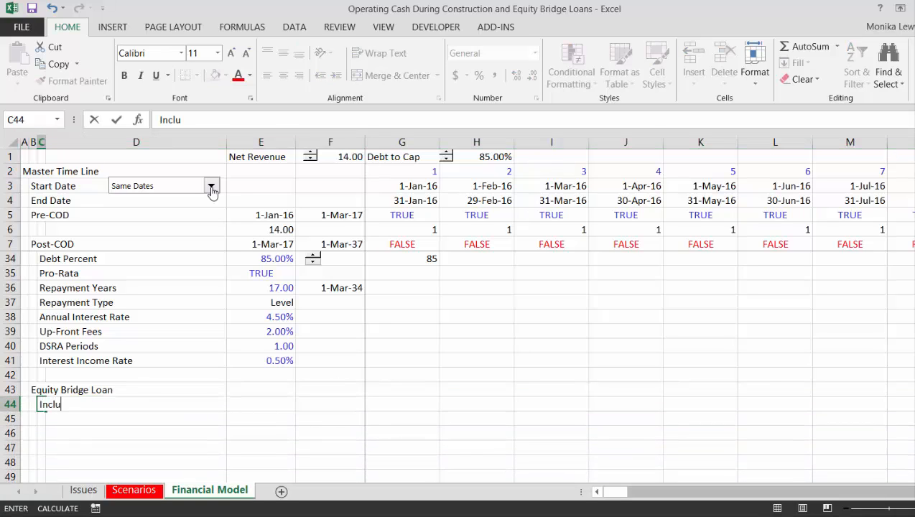
{"action": "type", "text": "de Equity"}
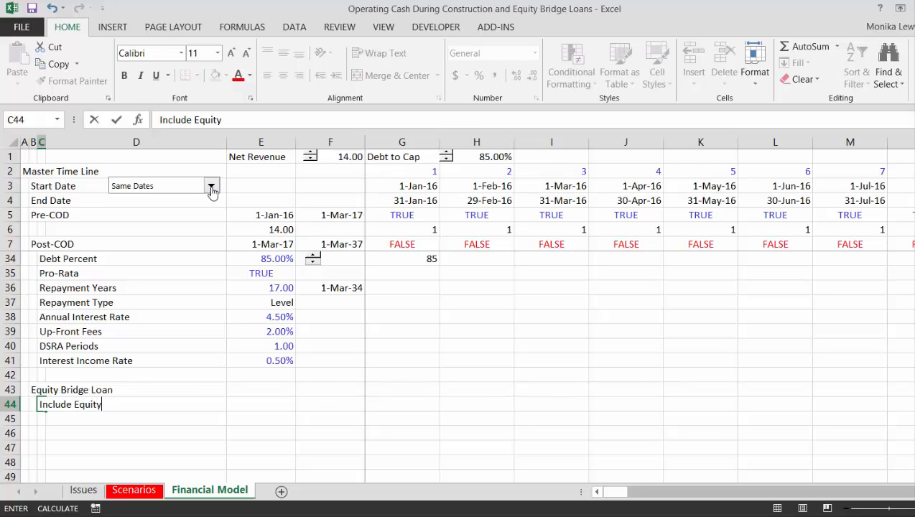
{"action": "type", "text": " Bridge Loan"}
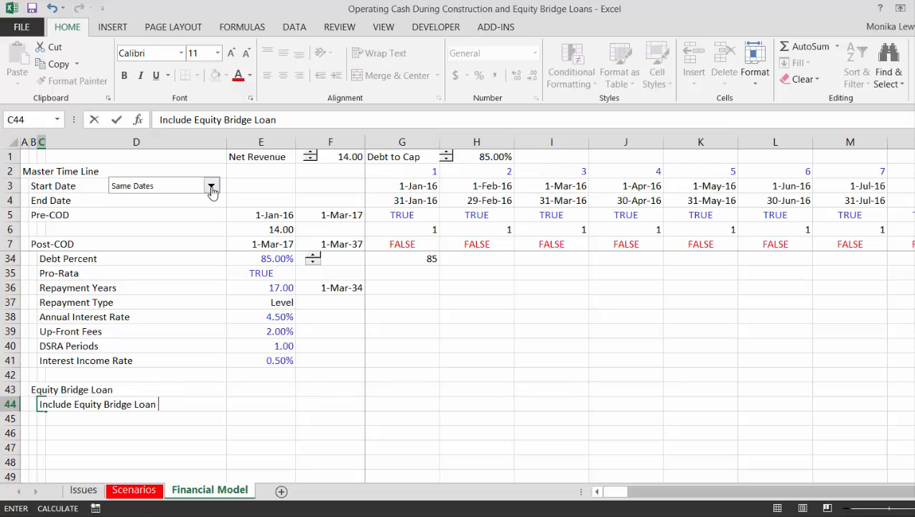
{"action": "type", "text": " in Project"}
{"action": "key", "text": "Return"}
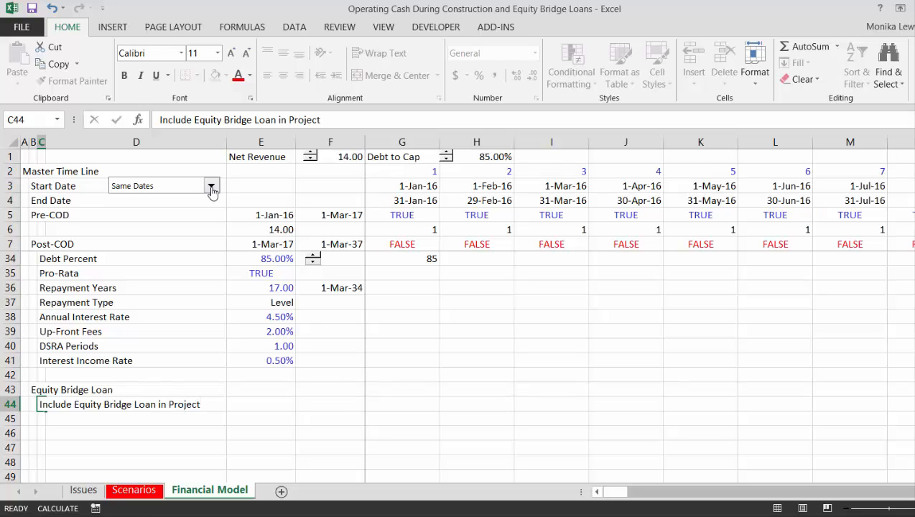
Fill in the switch value for Include Equity Bridge Loan in Project in cell E44
{"action": "key", "text": "Up"}
{"action": "key", "text": "Right"}
{"action": "key", "text": "Right"}
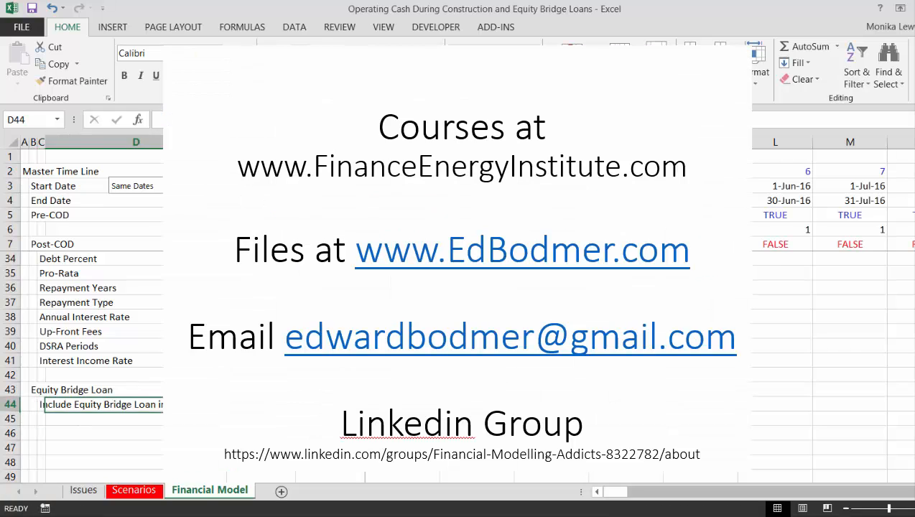
{"action": "type", "text": "t"}
{"action": "key", "text": "Return"}
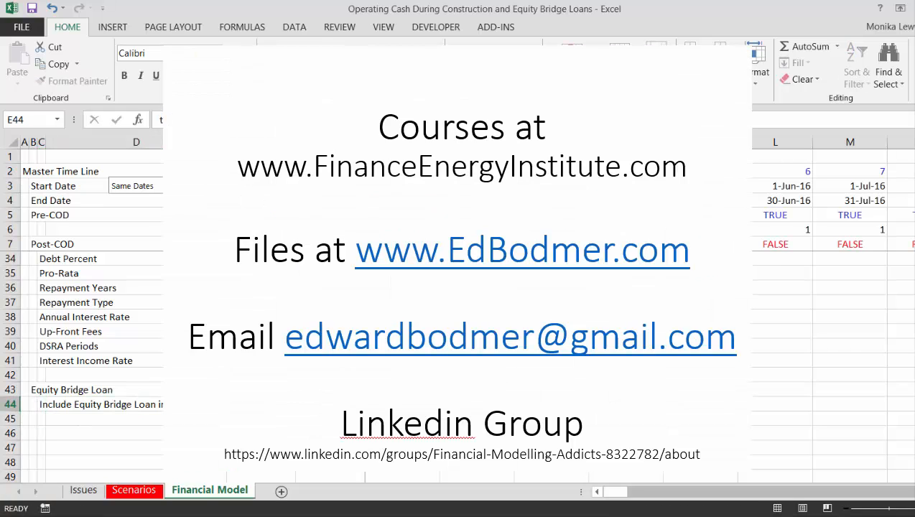
Insert a blank row between IDC and Fees in the Sources and Uses section
{"action": "key", "text": "Page_Down"}
{"action": "key", "text": "Page_Down"}
{"action": "key", "text": "Page_Down"}
{"action": "key", "text": "Page_Down"}
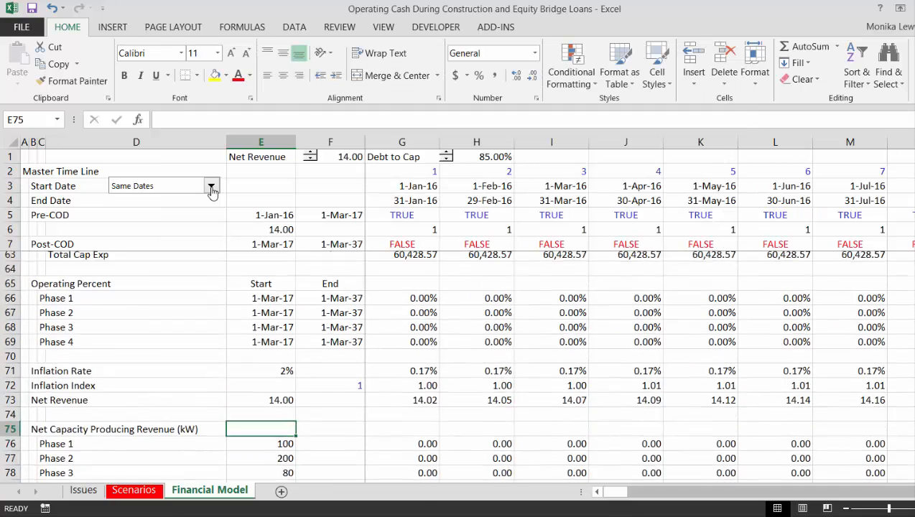
{"action": "key", "text": "Up"}
{"action": "key", "text": "Up"}
{"action": "key", "text": "Up"}
{"action": "key", "text": "Up"}
{"action": "key", "text": "Up"}
{"action": "key", "text": "Up"}
{"action": "key", "text": "Up"}
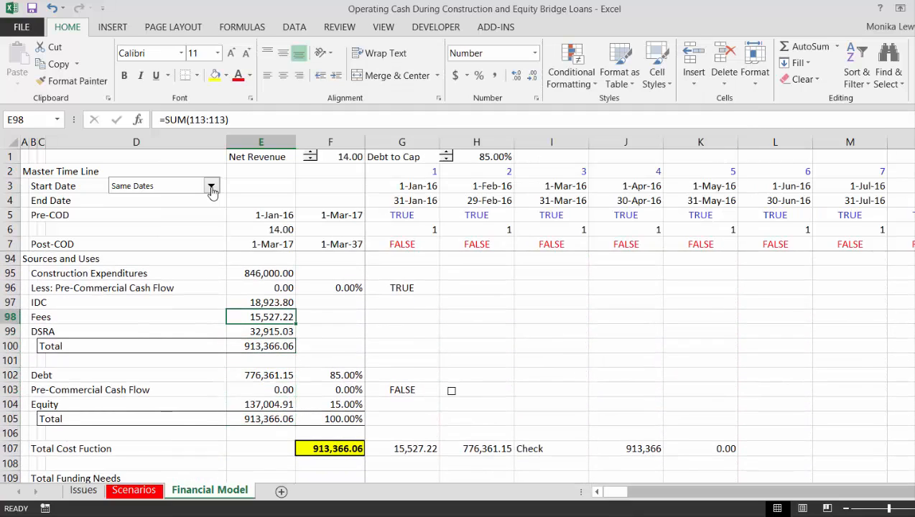
{"action": "key", "text": "shift+space"}
{"action": "key", "text": "ctrl+shift+plus"}
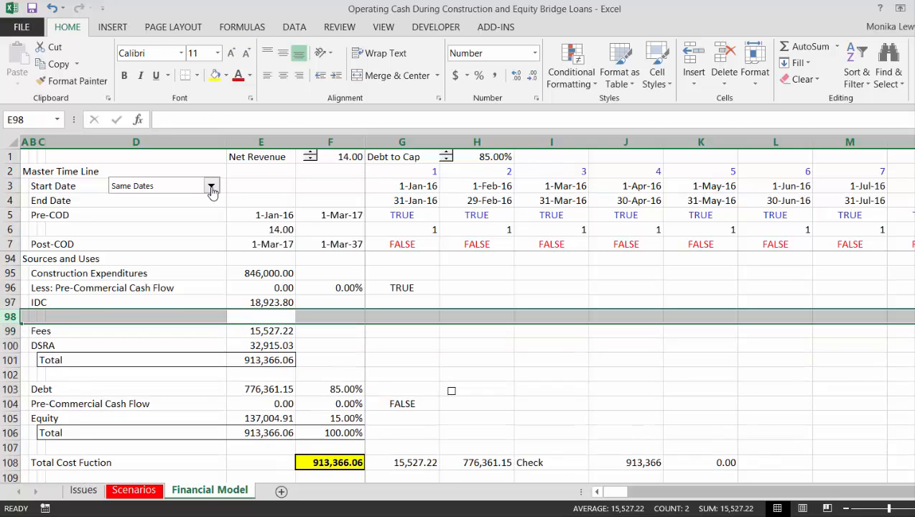
Label the new row below IDC "Equity Bridge Loan IDC" in cell B98
{"action": "key", "text": "Left"}
{"action": "key", "text": "Left"}
{"action": "key", "text": "Left"}
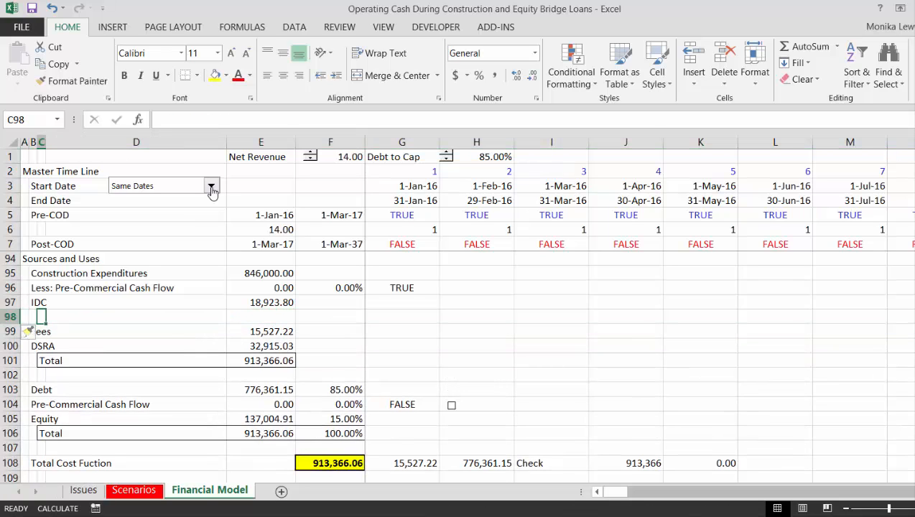
{"action": "type", "text": "Equit"}
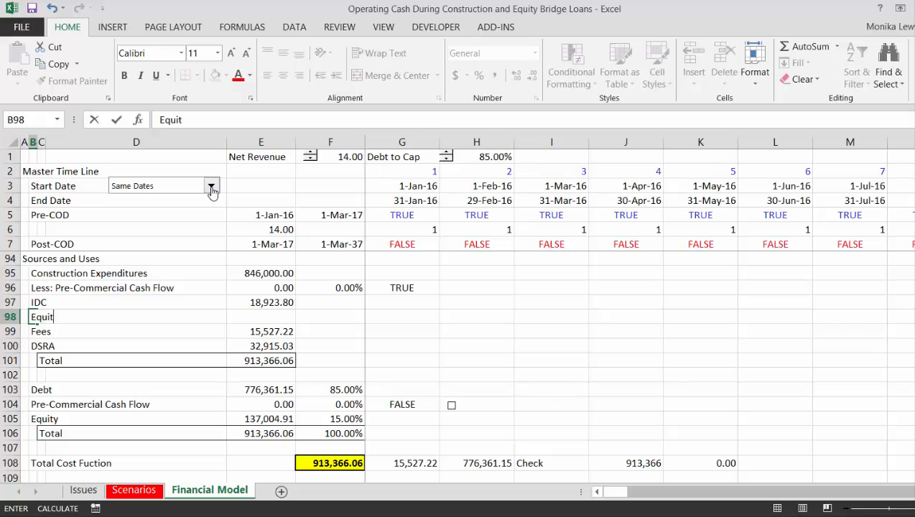
{"action": "type", "text": "y Bridge Loan I"}
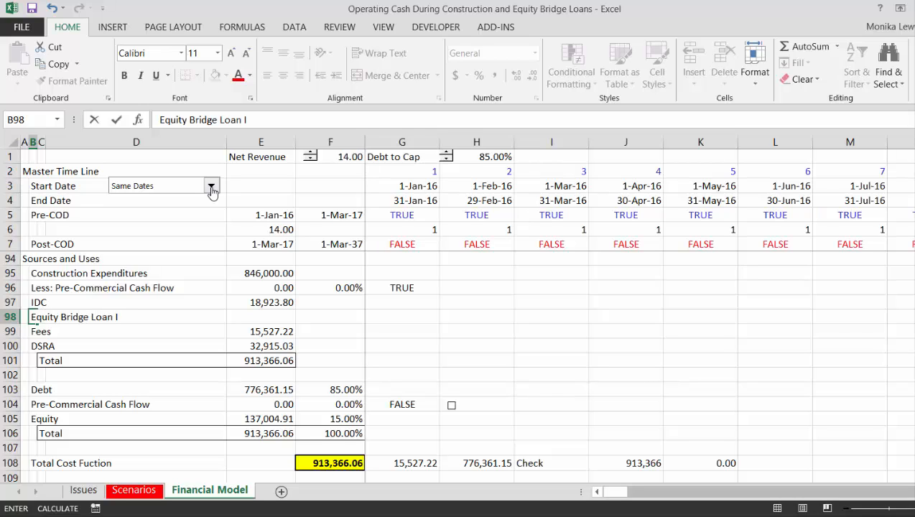
{"action": "type", "text": "DC"}
{"action": "key", "text": "ctrl+Return"}
Review the Sources and Uses block, then the project cash flow, revenue, operating percent and construction expenditure sections above it
{"action": "key", "text": "Down"}
{"action": "key", "text": "Down"}
{"action": "key", "text": "Down"}
{"action": "key", "text": "Down"}
{"action": "key", "text": "Down"}
{"action": "key", "text": "Right"}
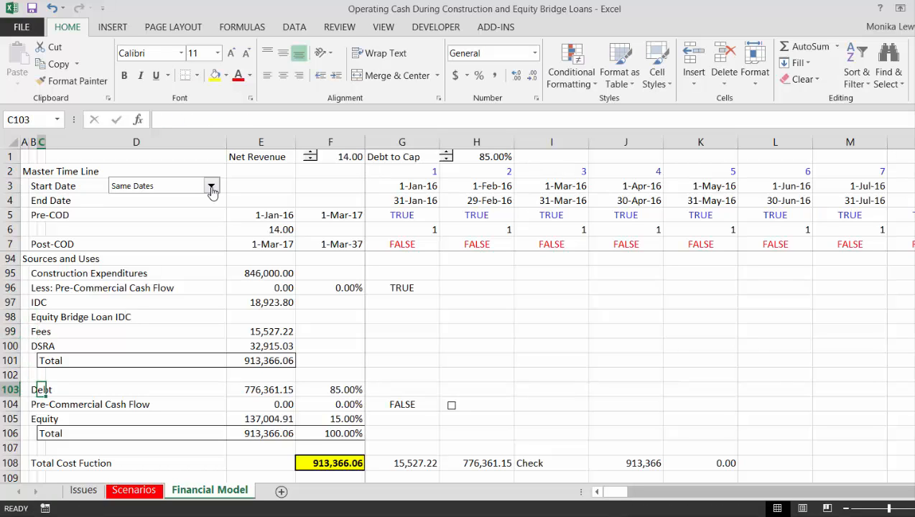
{"action": "key", "text": "Up"}
{"action": "key", "text": "Up"}
{"action": "key", "text": "Up"}
{"action": "key", "text": "Up"}
{"action": "key", "text": "Up"}
{"action": "key", "text": "Up"}
{"action": "key", "text": "Up"}
{"action": "key", "text": "Up"}
{"action": "key", "text": "Up"}
{"action": "key", "text": "Up"}
{"action": "key", "text": "Up"}
{"action": "key", "text": "Up"}
{"action": "key", "text": "Up"}
{"action": "key", "text": "Up"}
{"action": "key", "text": "Up"}
{"action": "key", "text": "Up"}
{"action": "key", "text": "Up"}
{"action": "key", "text": "Up"}
{"action": "key", "text": "Up"}
{"action": "key", "text": "Up"}
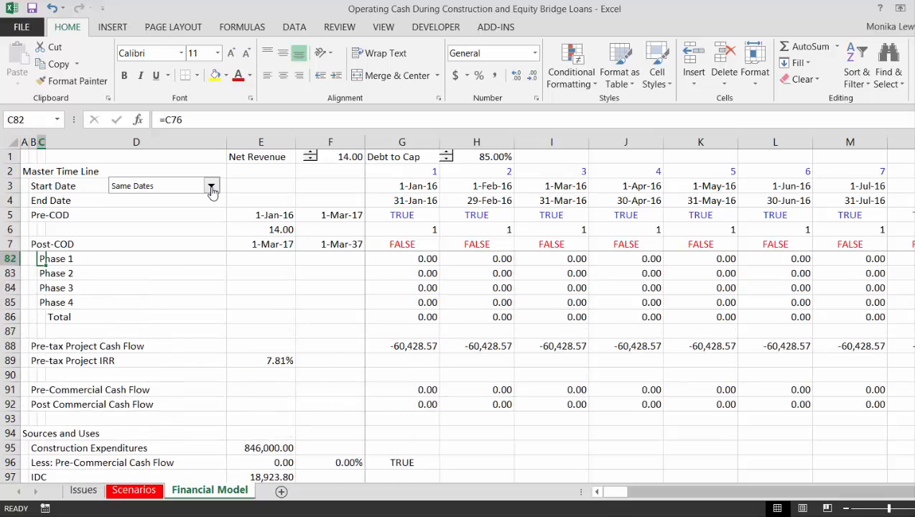
{"action": "key", "text": "Up"}
{"action": "key", "text": "Up"}
{"action": "key", "text": "Up"}
{"action": "key", "text": "Up"}
{"action": "key", "text": "Up"}
{"action": "key", "text": "Up"}
{"action": "key", "text": "Up"}
{"action": "key", "text": "Up"}
{"action": "key", "text": "Up"}
{"action": "key", "text": "Up"}
{"action": "key", "text": "Up"}
{"action": "key", "text": "Up"}
{"action": "key", "text": "Up"}
{"action": "key", "text": "Up"}
{"action": "key", "text": "Up"}
{"action": "key", "text": "Up"}
{"action": "key", "text": "Up"}
{"action": "key", "text": "Up"}
{"action": "key", "text": "Up"}
{"action": "key", "text": "Up"}
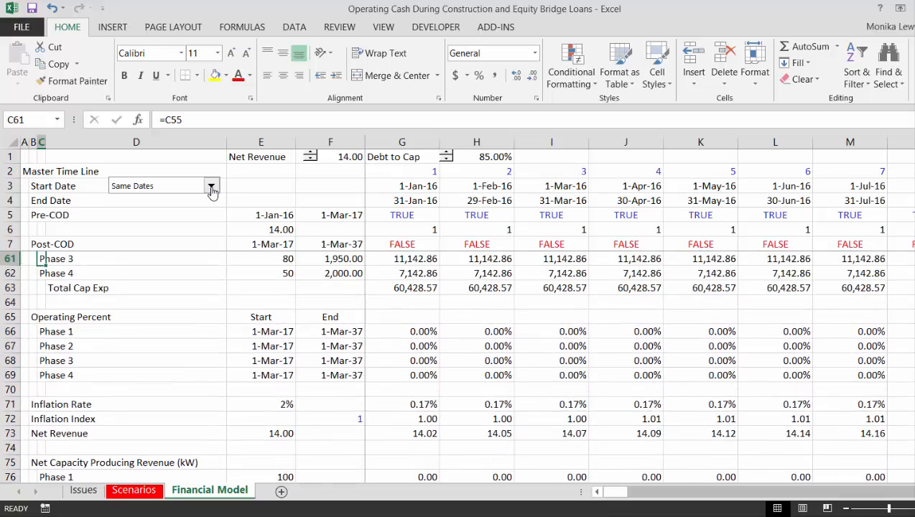
{"action": "key", "text": "Up"}
{"action": "key", "text": "Up"}
{"action": "key", "text": "Up"}
{"action": "key", "text": "Up"}
{"action": "key", "text": "Up"}
{"action": "key", "text": "Up"}
{"action": "key", "text": "Left"}
{"action": "key", "text": "Left"}
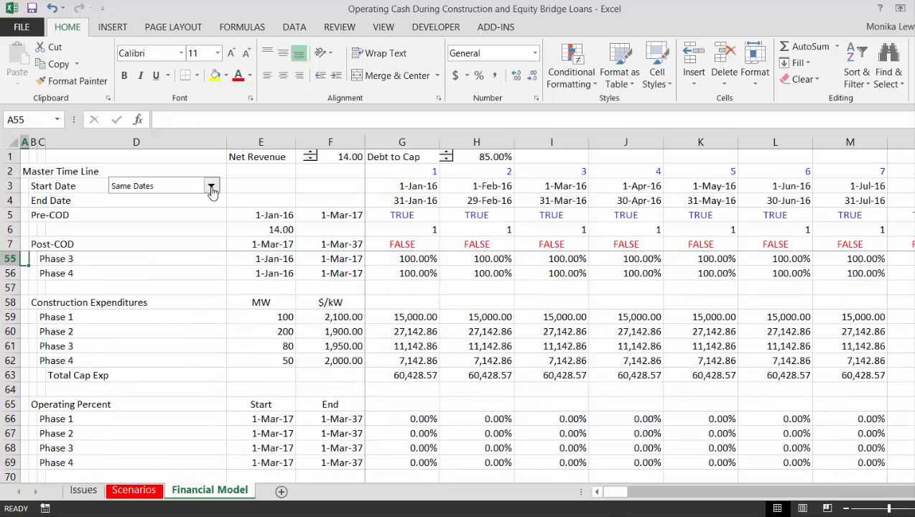
Examine the sections from Construction Expenditures through Sources and Uses and Total Funding Needs to the DSRA balance and Cash Waterfall
{"action": "key", "text": "Down"}
{"action": "key", "text": "Down"}
{"action": "key", "text": "Down"}
{"action": "key", "text": "Down"}
{"action": "key", "text": "Down"}
{"action": "key", "text": "Down"}
{"action": "key", "text": "Down"}
{"action": "key", "text": "Down"}
{"action": "key", "text": "Down"}
{"action": "key", "text": "Down"}
{"action": "key", "text": "Down"}
{"action": "key", "text": "Down"}
{"action": "key", "text": "Down"}
{"action": "key", "text": "Down"}
{"action": "key", "text": "Down"}
{"action": "key", "text": "Down"}
{"action": "key", "text": "Down"}
{"action": "key", "text": "Down"}
{"action": "key", "text": "Down"}
{"action": "key", "text": "Down"}
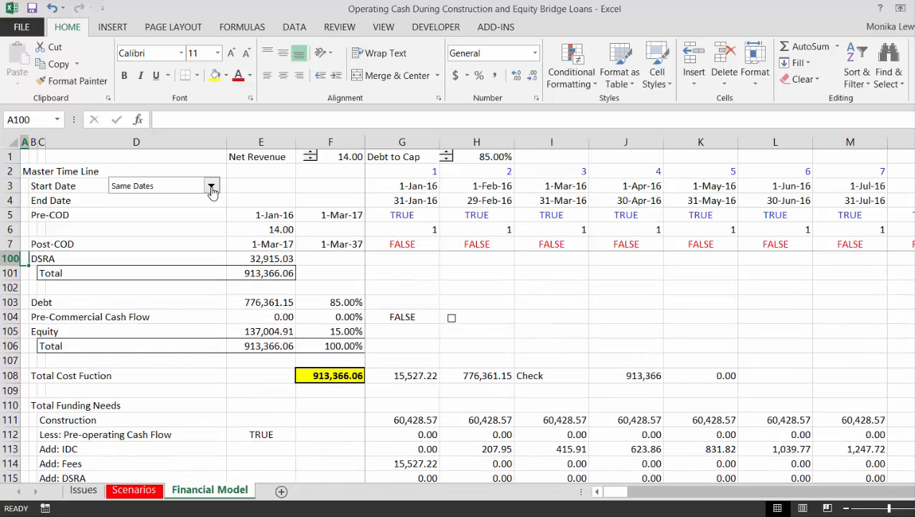
{"action": "key", "text": "Down"}
{"action": "key", "text": "Down"}
{"action": "key", "text": "Down"}
{"action": "key", "text": "Down"}
{"action": "key", "text": "Down"}
{"action": "key", "text": "Down"}
{"action": "key", "text": "Down"}
{"action": "key", "text": "Down"}
{"action": "key", "text": "Down"}
{"action": "key", "text": "Down"}
{"action": "key", "text": "Down"}
{"action": "key", "text": "Down"}
{"action": "key", "text": "Down"}
{"action": "key", "text": "Down"}
{"action": "key", "text": "Down"}
{"action": "key", "text": "Down"}
{"action": "key", "text": "Down"}
{"action": "key", "text": "Down"}
{"action": "key", "text": "Down"}
{"action": "key", "text": "Down"}
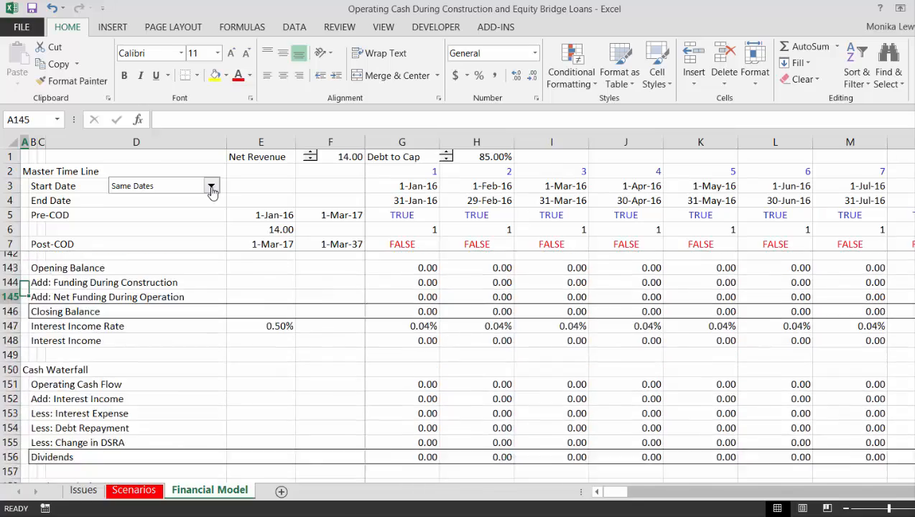
Examine the Net Income row and the Balance Sheet through the Difference check row, including across the monthly timeline
{"action": "key", "text": "Down"}
{"action": "key", "text": "Down"}
{"action": "key", "text": "Down"}
{"action": "key", "text": "Down"}
{"action": "key", "text": "Down"}
{"action": "key", "text": "Down"}
{"action": "key", "text": "Down"}
{"action": "key", "text": "Down"}
{"action": "key", "text": "Down"}
{"action": "key", "text": "Down"}
{"action": "key", "text": "Down"}
{"action": "key", "text": "Down"}
{"action": "key", "text": "Down"}
{"action": "key", "text": "Down"}
{"action": "key", "text": "Down"}
{"action": "key", "text": "Down"}
{"action": "key", "text": "Down"}
{"action": "key", "text": "Down"}
{"action": "key", "text": "Down"}
{"action": "key", "text": "Down"}
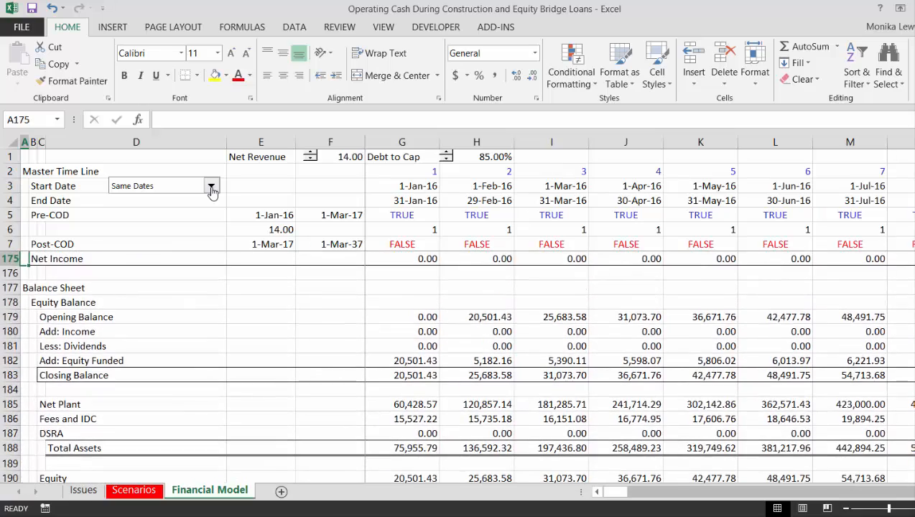
{"action": "key", "text": "Down"}
{"action": "key", "text": "Down"}
{"action": "key", "text": "Down"}
{"action": "key", "text": "Down"}
{"action": "key", "text": "Down"}
{"action": "key", "text": "Down"}
{"action": "key", "text": "Down"}
{"action": "key", "text": "Down"}
{"action": "key", "text": "Down"}
{"action": "key", "text": "Down"}
{"action": "key", "text": "Down"}
{"action": "key", "text": "Down"}
{"action": "key", "text": "Down"}
{"action": "key", "text": "Down"}
{"action": "key", "text": "Down"}
{"action": "key", "text": "Right"}
{"action": "key", "text": "Right"}
{"action": "key", "text": "Right"}
{"action": "key", "text": "Right"}
{"action": "key", "text": "Right"}
{"action": "key", "text": "Right"}
{"action": "key", "text": "Right"}
{"action": "key", "text": "Right"}
{"action": "key", "text": "Right"}
{"action": "key", "text": "Right"}
{"action": "key", "text": "Right"}
{"action": "key", "text": "Right"}
{"action": "key", "text": "Right"}
{"action": "key", "text": "Right"}
{"action": "key", "text": "Right"}
{"action": "key", "text": "Right"}
{"action": "key", "text": "Right"}
{"action": "key", "text": "Right"}
{"action": "key", "text": "Right"}
{"action": "key", "text": "Right"}
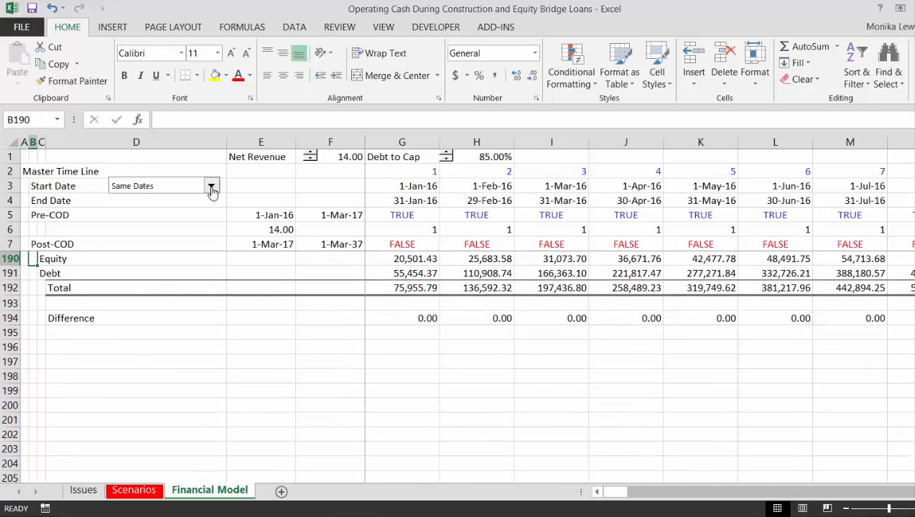
Examine the Balance Sheet's equity, debt and asset rows around the March 2017 switch from construction to operation
{"action": "key", "text": "Up"}
{"action": "key", "text": "Up"}
{"action": "key", "text": "Up"}
{"action": "key", "text": "Up"}
{"action": "key", "text": "Up"}
{"action": "key", "text": "Up"}
{"action": "key", "text": "Up"}
{"action": "key", "text": "Up"}
{"action": "key", "text": "Up"}
{"action": "key", "text": "Up"}
{"action": "key", "text": "Up"}
{"action": "key", "text": "Up"}
{"action": "key", "text": "Up"}
{"action": "key", "text": "Up"}
{"action": "key", "text": "Up"}
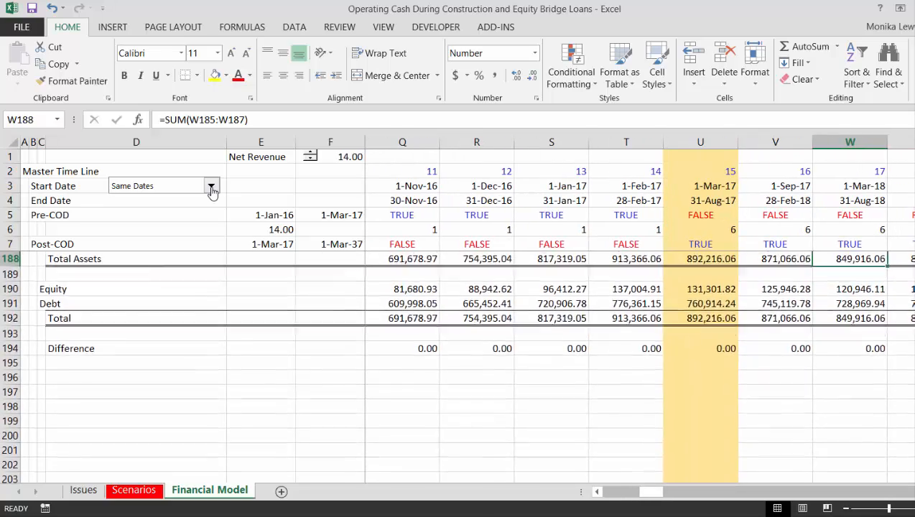
{"action": "key", "text": "Up"}
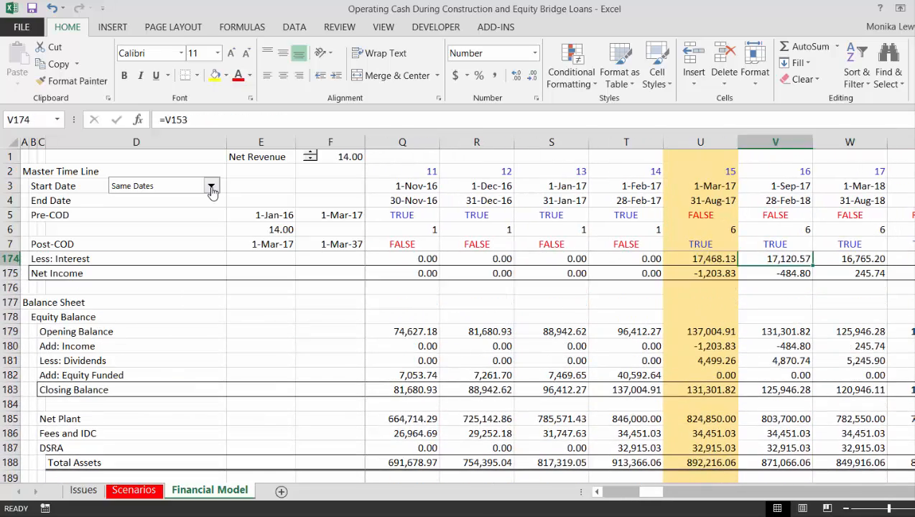
Return to the timeline's first months and examine the rows from Less: Interest up through Depreciation and Income to Equity Cash Flow and Dividends
{"action": "key", "text": "Left"}
{"action": "key", "text": "Left"}
{"action": "key", "text": "Left"}
{"action": "key", "text": "Left"}
{"action": "key", "text": "Left"}
{"action": "key", "text": "Left"}
{"action": "key", "text": "Left"}
{"action": "key", "text": "Left"}
{"action": "key", "text": "Left"}
{"action": "key", "text": "Left"}
{"action": "key", "text": "Left"}
{"action": "key", "text": "Left"}
{"action": "key", "text": "Left"}
{"action": "key", "text": "Left"}
{"action": "key", "text": "Left"}
{"action": "key", "text": "Left"}
{"action": "key", "text": "Left"}
{"action": "key", "text": "Left"}
{"action": "key", "text": "Left"}
{"action": "key", "text": "Left"}
{"action": "key", "text": "Left"}
{"action": "key", "text": "Up"}
{"action": "key", "text": "Up"}
{"action": "key", "text": "Up"}
{"action": "key", "text": "Up"}
{"action": "key", "text": "Up"}
{"action": "key", "text": "Up"}
{"action": "key", "text": "Up"}
{"action": "key", "text": "Up"}
{"action": "key", "text": "Up"}
{"action": "key", "text": "Up"}
{"action": "key", "text": "Up"}
{"action": "key", "text": "Up"}
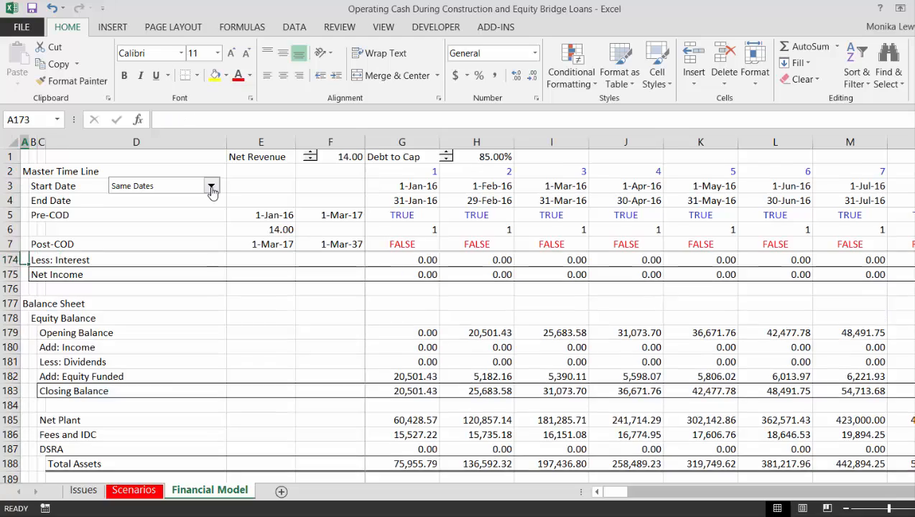
{"action": "key", "text": "Up"}
{"action": "key", "text": "Up"}
{"action": "key", "text": "Up"}
{"action": "key", "text": "Up"}
{"action": "key", "text": "Up"}
{"action": "key", "text": "Up"}
{"action": "key", "text": "Up"}
{"action": "key", "text": "Up"}
{"action": "key", "text": "Up"}
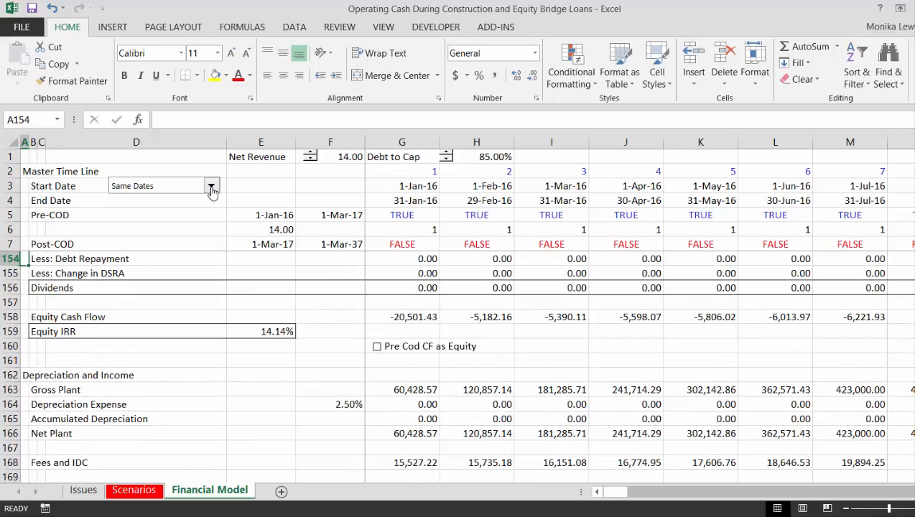
Examine the Depreciation and Income section and the Equity Balance rows for where equity bridge loan costs belong
{"action": "key", "text": "Down"}
{"action": "key", "text": "Down"}
{"action": "key", "text": "Down"}
{"action": "key", "text": "Down"}
{"action": "key", "text": "Down"}
{"action": "key", "text": "Down"}
{"action": "key", "text": "Down"}
{"action": "key", "text": "Down"}
{"action": "key", "text": "Down"}
{"action": "key", "text": "Down"}
{"action": "key", "text": "Down"}
{"action": "key", "text": "Down"}
{"action": "key", "text": "Down"}
{"action": "key", "text": "Down"}
{"action": "key", "text": "Down"}
{"action": "key", "text": "Down"}
{"action": "key", "text": "Down"}
{"action": "key", "text": "Down"}
{"action": "key", "text": "Down"}
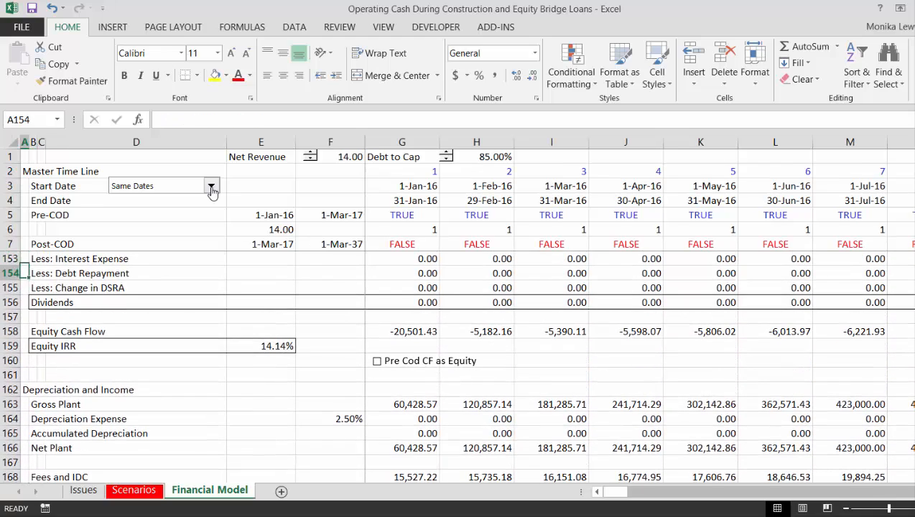
{"action": "key", "text": "Down"}
{"action": "key", "text": "Down"}
{"action": "key", "text": "Down"}
{"action": "key", "text": "Down"}
{"action": "key", "text": "Down"}
{"action": "key", "text": "Down"}
{"action": "key", "text": "Down"}
{"action": "key", "text": "Down"}
{"action": "key", "text": "Down"}
{"action": "key", "text": "Down"}
{"action": "key", "text": "Down"}
{"action": "key", "text": "Down"}
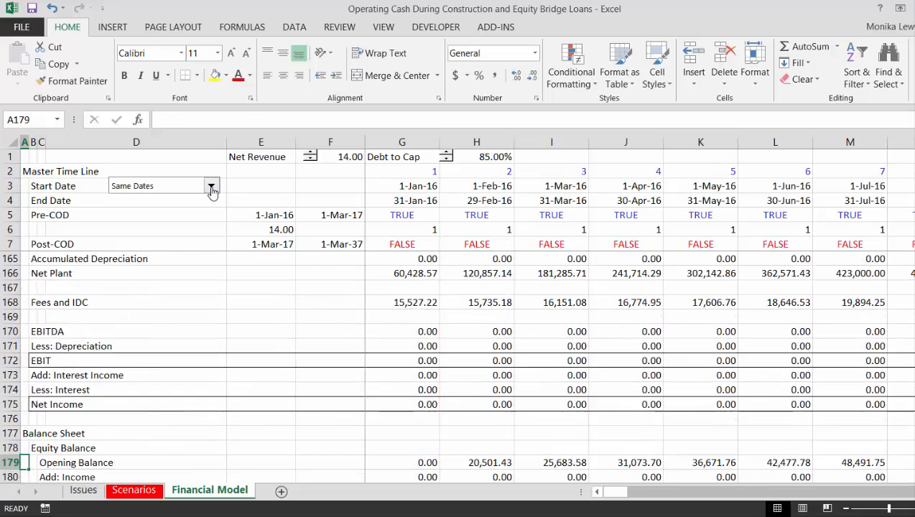
{"action": "key", "text": "Up"}
{"action": "key", "text": "Up"}
{"action": "key", "text": "Up"}
{"action": "key", "text": "Up"}
{"action": "key", "text": "Up"}
{"action": "key", "text": "Up"}
{"action": "key", "text": "Up"}
{"action": "key", "text": "Up"}
{"action": "key", "text": "Up"}
{"action": "key", "text": "Up"}
{"action": "key", "text": "Up"}
{"action": "key", "text": "Up"}
{"action": "key", "text": "Up"}
{"action": "key", "text": "Up"}
{"action": "key", "text": "Up"}
{"action": "key", "text": "Up"}
{"action": "key", "text": "Up"}
{"action": "key", "text": "Up"}
{"action": "key", "text": "Up"}
{"action": "key", "text": "Up"}
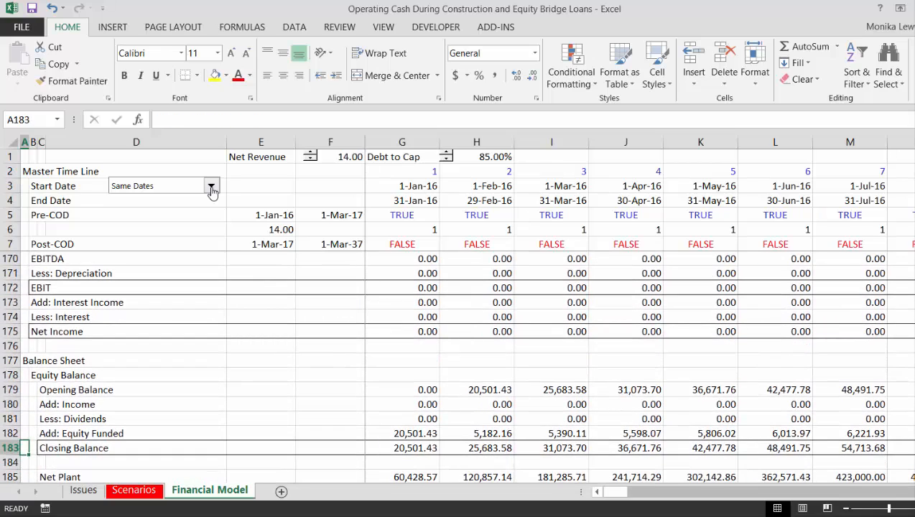
{"action": "key", "text": "Down"}
{"action": "key", "text": "Down"}
{"action": "key", "text": "Down"}
{"action": "key", "text": "Down"}
{"action": "key", "text": "Down"}
{"action": "key", "text": "Down"}
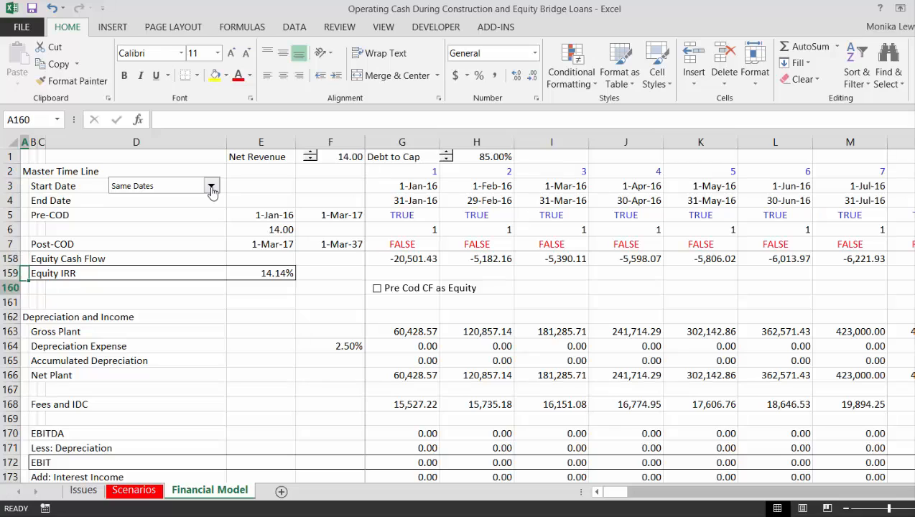
Insert a blank row at row 169, directly below Fees and IDC in the Depreciation and Income section
{"action": "key", "text": "Down"}
{"action": "key", "text": "Down"}
{"action": "key", "text": "Down"}
{"action": "key", "text": "Down"}
{"action": "key", "text": "Down"}
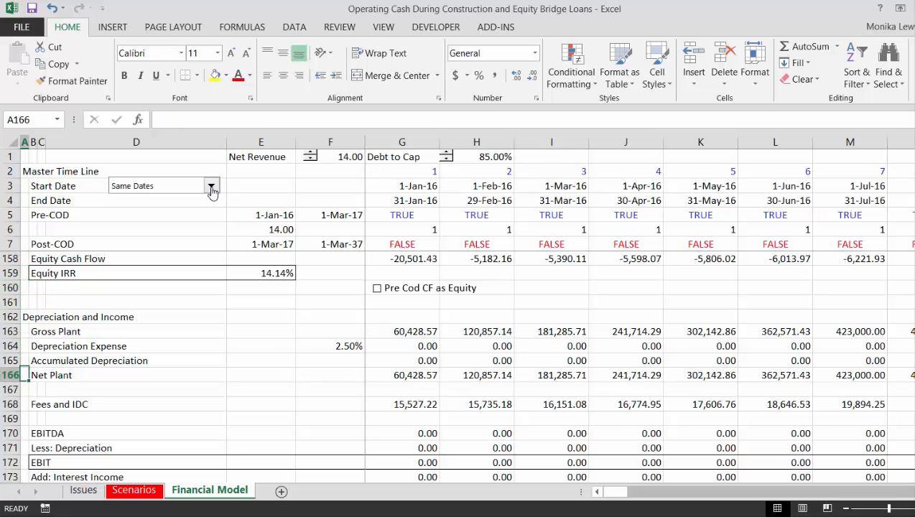
{"action": "key", "text": "shift+space"}
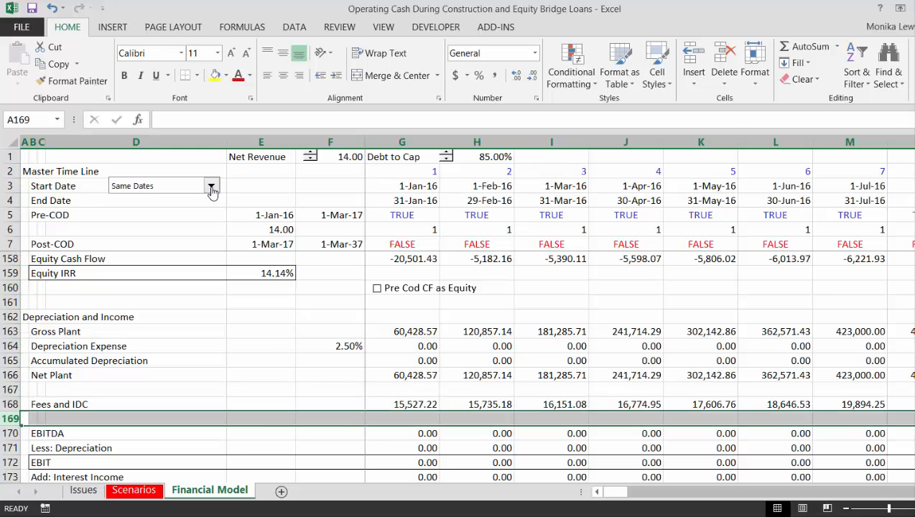
{"action": "key", "text": "ctrl+shift+equal"}
{"action": "key", "text": "Right"}
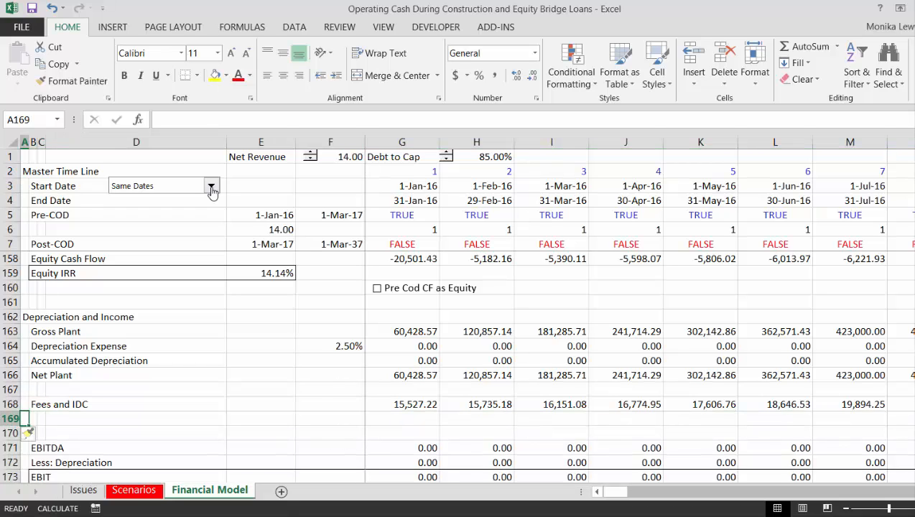
Label the new row below Fees and IDC "IDC Depreciation on Equity Bridge Loan" in cell B169
{"action": "type", "text": "I"}
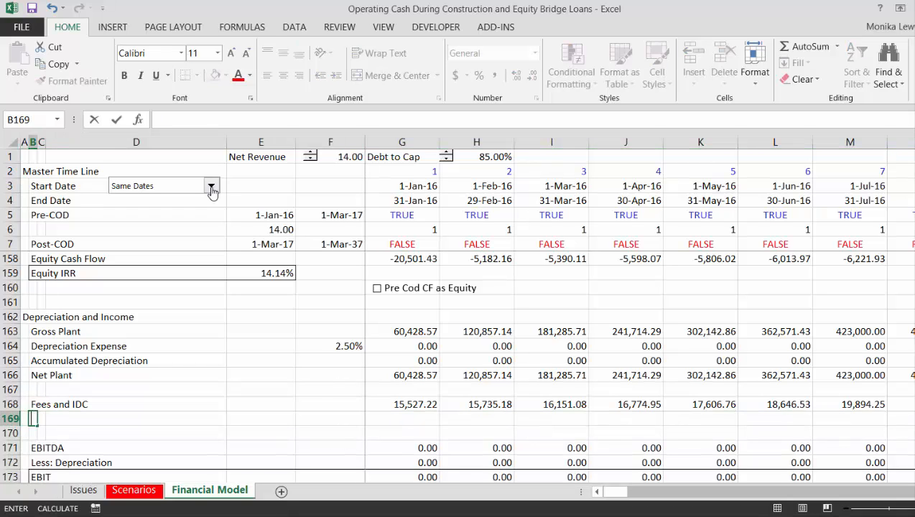
{"action": "type", "text": "Ca"}
{"action": "key", "text": "BackSpace"}
{"action": "type", "text": "IDD"}
{"action": "key", "text": "BackSpace"}
{"action": "type", "text": "C Dep"}
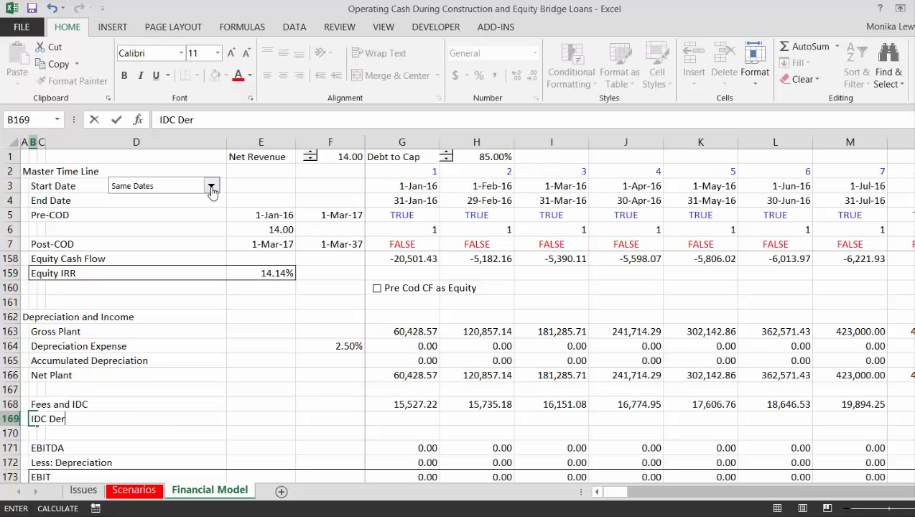
{"action": "type", "text": "r"}
{"action": "key", "text": "BackSpace"}
{"action": "type", "text": "preciatio"}
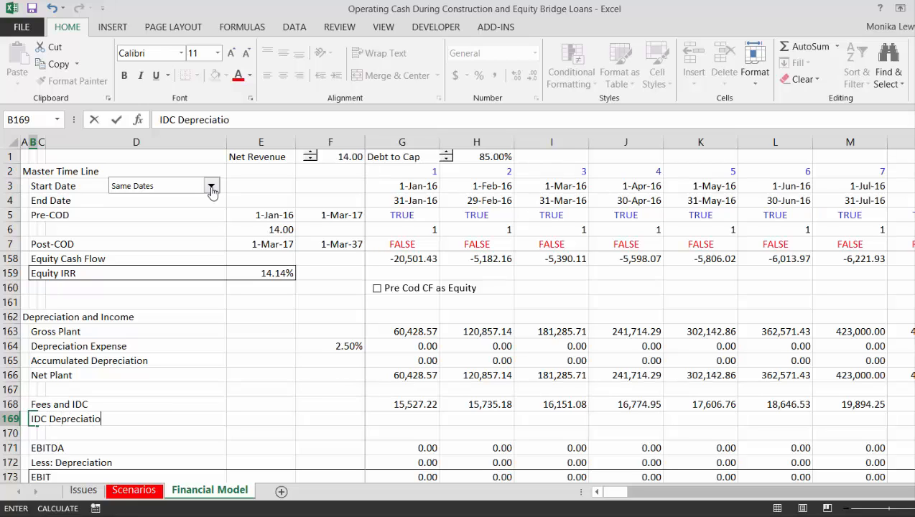
{"action": "type", "text": "n on Equ"}
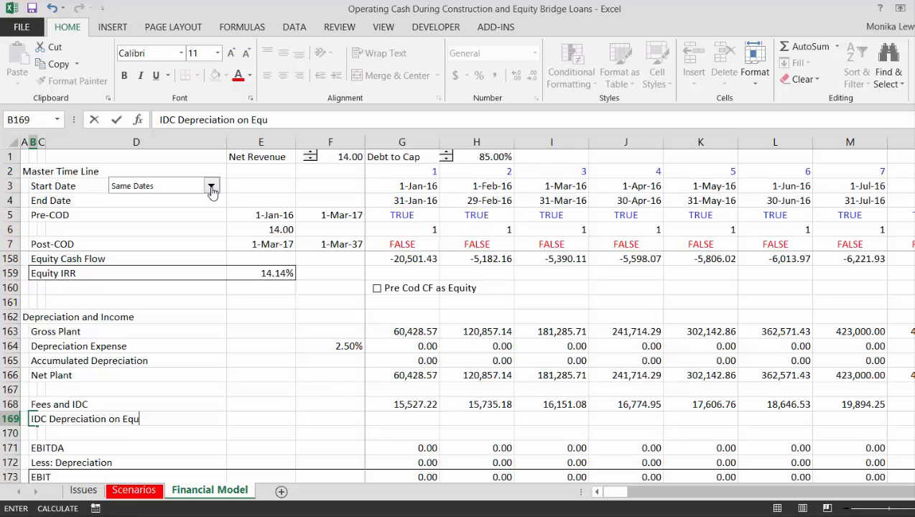
{"action": "type", "text": "ity Bridge"}
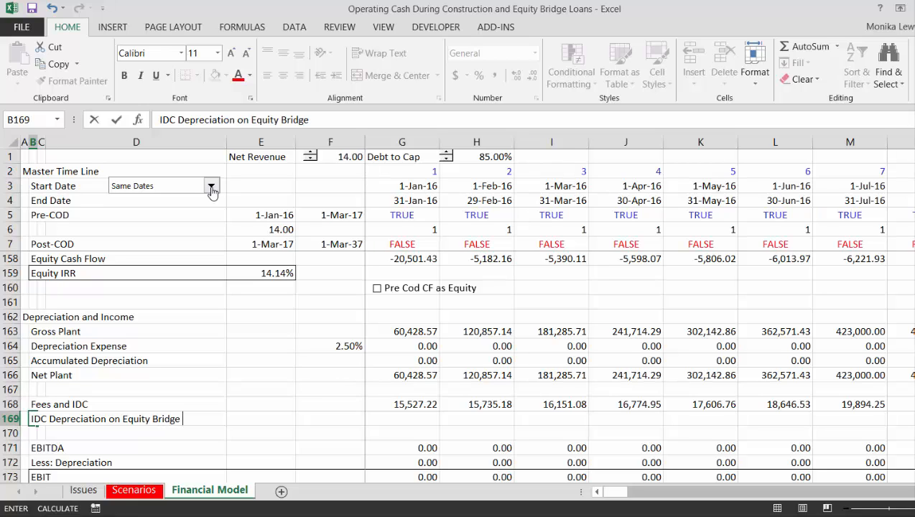
{"action": "type", "text": " Loan"}
{"action": "key", "text": "Return"}
Examine the model from Depreciation and Income back up through the Cash Waterfall, debt and funding rows to the Pre-tax Project Cash Flow
{"action": "key", "text": "Up"}
{"action": "key", "text": "Up"}
{"action": "key", "text": "Up"}
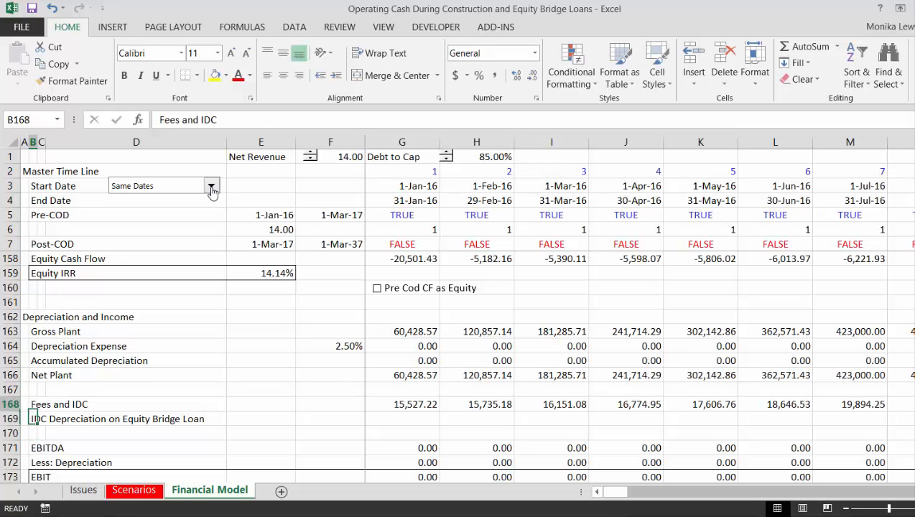
{"action": "key", "text": "Up"}
{"action": "key", "text": "Up"}
{"action": "key", "text": "Up"}
{"action": "key", "text": "Up"}
{"action": "key", "text": "Up"}
{"action": "key", "text": "Up"}
{"action": "key", "text": "Up"}
{"action": "key", "text": "Up"}
{"action": "key", "text": "Up"}
{"action": "key", "text": "Up"}
{"action": "key", "text": "Up"}
{"action": "key", "text": "Up"}
{"action": "key", "text": "Up"}
{"action": "key", "text": "Up"}
{"action": "key", "text": "Up"}
{"action": "key", "text": "Up"}
{"action": "key", "text": "Up"}
{"action": "key", "text": "Up"}
{"action": "key", "text": "Up"}
{"action": "key", "text": "Up"}
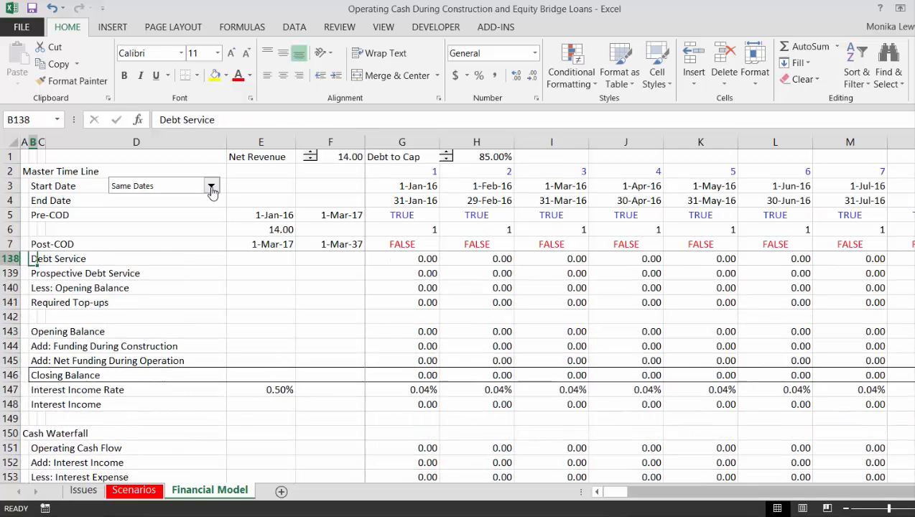
{"action": "key", "text": "Up"}
{"action": "key", "text": "Up"}
{"action": "key", "text": "Up"}
{"action": "key", "text": "Up"}
{"action": "key", "text": "Up"}
{"action": "key", "text": "Up"}
{"action": "key", "text": "Up"}
{"action": "key", "text": "Up"}
{"action": "key", "text": "Up"}
{"action": "key", "text": "Up"}
{"action": "key", "text": "Up"}
{"action": "key", "text": "Up"}
{"action": "key", "text": "Up"}
{"action": "key", "text": "Up"}
{"action": "key", "text": "Up"}
{"action": "key", "text": "Up"}
{"action": "key", "text": "Up"}
{"action": "key", "text": "Up"}
{"action": "key", "text": "Up"}
{"action": "key", "text": "Up"}
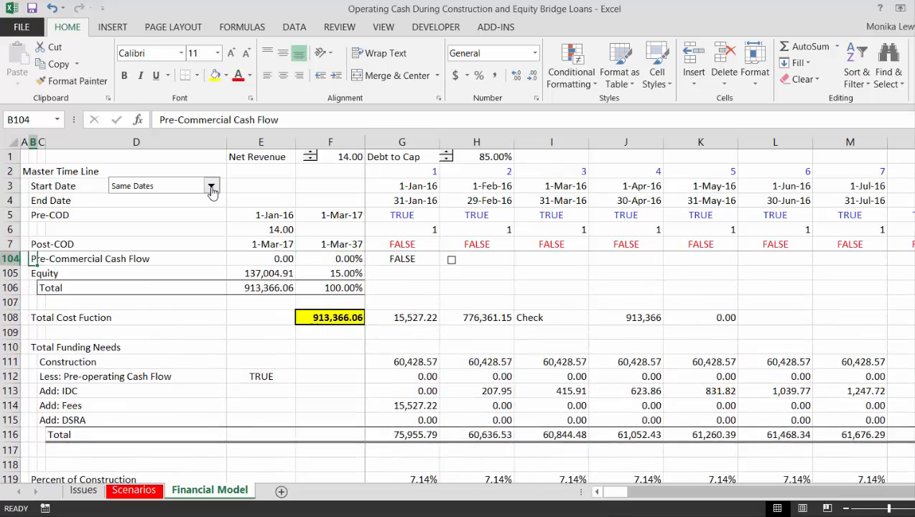
{"action": "key", "text": "Up"}
{"action": "key", "text": "Up"}
{"action": "key", "text": "Up"}
{"action": "key", "text": "Up"}
{"action": "key", "text": "Up"}
{"action": "key", "text": "Up"}
{"action": "key", "text": "Up"}
{"action": "key", "text": "Up"}
{"action": "key", "text": "Up"}
Examine Sources and Uses, Total Funding Needs and the debt and equity funding rows down to the start of the Debt Schedule
{"action": "key", "text": "Down"}
{"action": "key", "text": "Down"}
{"action": "key", "text": "Down"}
{"action": "key", "text": "Down"}
{"action": "key", "text": "Down"}
{"action": "key", "text": "Down"}
{"action": "key", "text": "Down"}
{"action": "key", "text": "Down"}
{"action": "key", "text": "Down"}
{"action": "key", "text": "Down"}
{"action": "key", "text": "Down"}
{"action": "key", "text": "Down"}
{"action": "key", "text": "Down"}
{"action": "key", "text": "Down"}
{"action": "key", "text": "Down"}
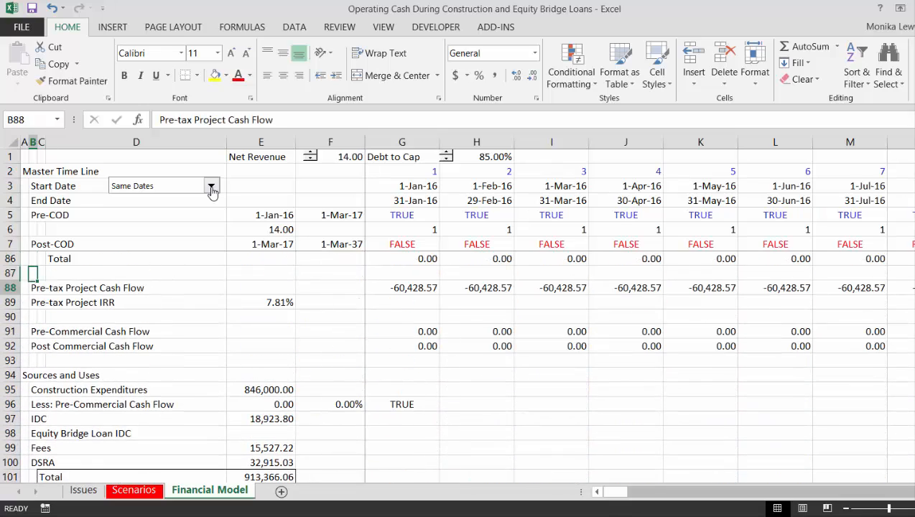
{"action": "key", "text": "Down"}
{"action": "key", "text": "Down"}
{"action": "key", "text": "Down"}
{"action": "key", "text": "Down"}
{"action": "key", "text": "Down"}
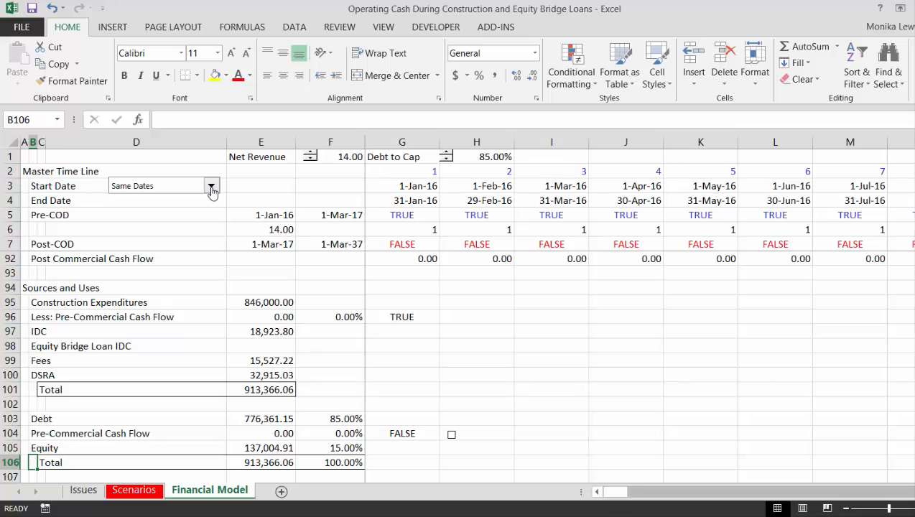
{"action": "key", "text": "Down"}
{"action": "key", "text": "Down"}
{"action": "key", "text": "Down"}
{"action": "key", "text": "Down"}
{"action": "key", "text": "Down"}
{"action": "key", "text": "Down"}
{"action": "key", "text": "Down"}
{"action": "key", "text": "Down"}
{"action": "key", "text": "Down"}
{"action": "key", "text": "Down"}
{"action": "key", "text": "Down"}
{"action": "key", "text": "Down"}
{"action": "key", "text": "Down"}
{"action": "key", "text": "Down"}
{"action": "key", "text": "Down"}
{"action": "key", "text": "Down"}
{"action": "key", "text": "Down"}
{"action": "key", "text": "Down"}
{"action": "key", "text": "Down"}
{"action": "key", "text": "Down"}
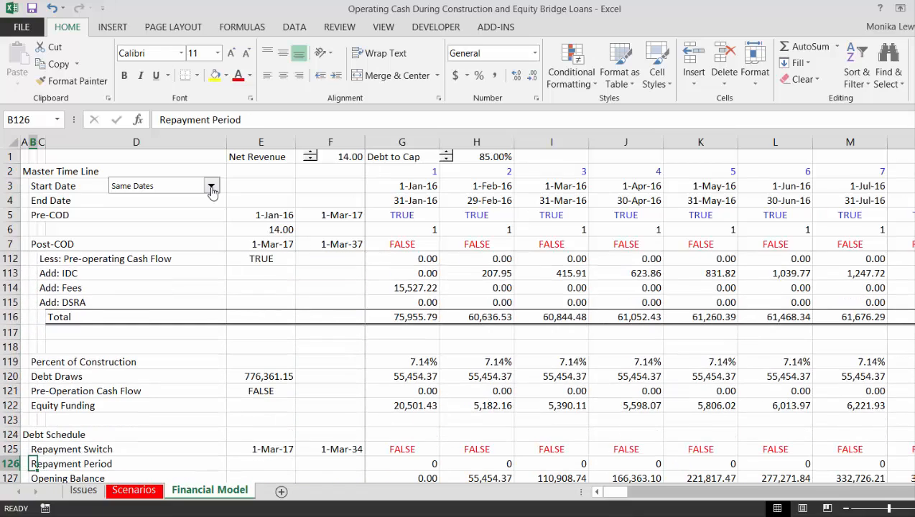
Set the Include Equity Bridge Loan in Project switch to FALSE in cell E44
{"action": "key", "text": "Up"}
{"action": "key", "text": "Up"}
{"action": "key", "text": "Up"}
{"action": "key", "text": "Up"}
{"action": "key", "text": "Up"}
{"action": "key", "text": "Up"}
{"action": "key", "text": "Up"}
{"action": "key", "text": "Up"}
{"action": "key", "text": "Up"}
{"action": "key", "text": "Up"}
{"action": "key", "text": "Up"}
{"action": "key", "text": "Up"}
{"action": "key", "text": "Up"}
{"action": "key", "text": "Up"}
{"action": "key", "text": "Up"}
{"action": "key", "text": "Up"}
{"action": "key", "text": "Up"}
{"action": "key", "text": "Up"}
{"action": "key", "text": "Up"}
{"action": "key", "text": "Up"}
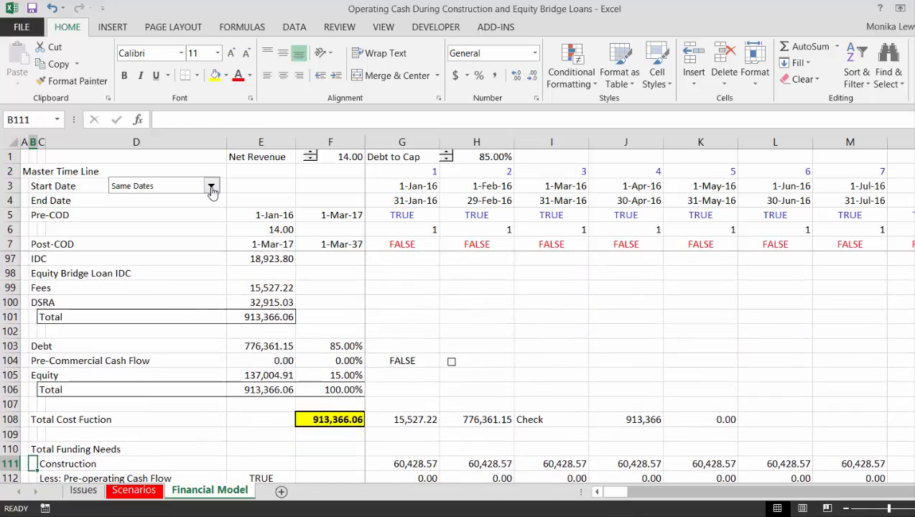
{"action": "key", "text": "Up"}
{"action": "key", "text": "Up"}
{"action": "key", "text": "Up"}
{"action": "key", "text": "Up"}
{"action": "key", "text": "Up"}
{"action": "key", "text": "Up"}
{"action": "key", "text": "Up"}
{"action": "key", "text": "Up"}
{"action": "key", "text": "Up"}
{"action": "key", "text": "Up"}
{"action": "key", "text": "Up"}
{"action": "key", "text": "Up"}
{"action": "key", "text": "Up"}
{"action": "key", "text": "Up"}
{"action": "key", "text": "Up"}
{"action": "key", "text": "Up"}
{"action": "key", "text": "Up"}
{"action": "key", "text": "Up"}
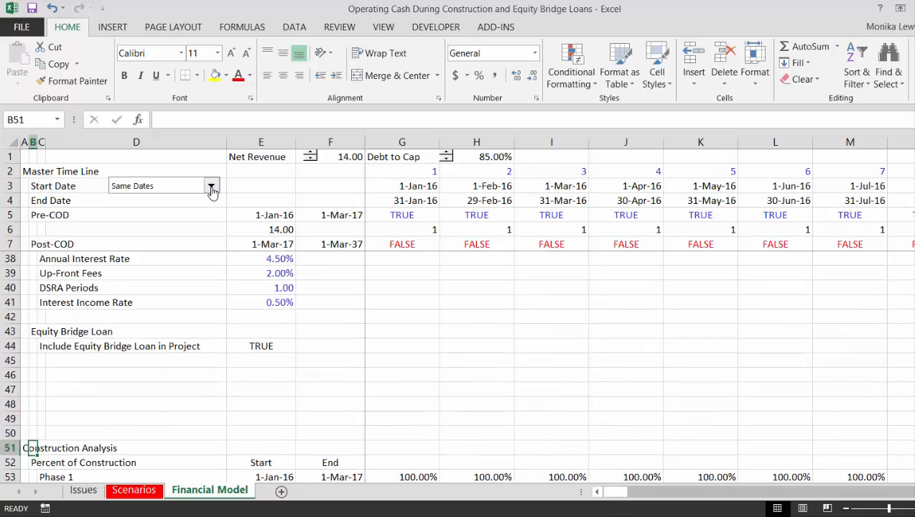
{"action": "key", "text": "Up"}
{"action": "key", "text": "Up"}
{"action": "key", "text": "Up"}
{"action": "key", "text": "Up"}
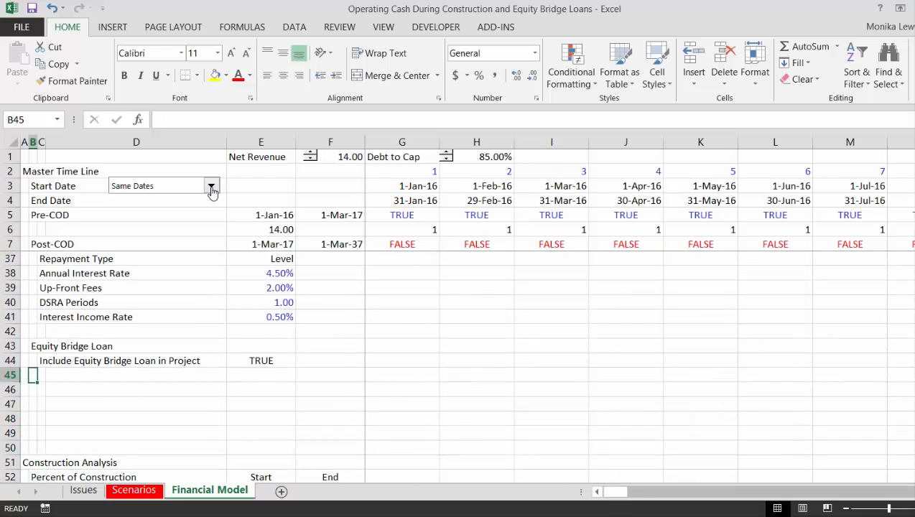
{"action": "key", "text": "Right"}
{"action": "key", "text": "Right"}
{"action": "key", "text": "Right"}
{"action": "type", "text": "false"}
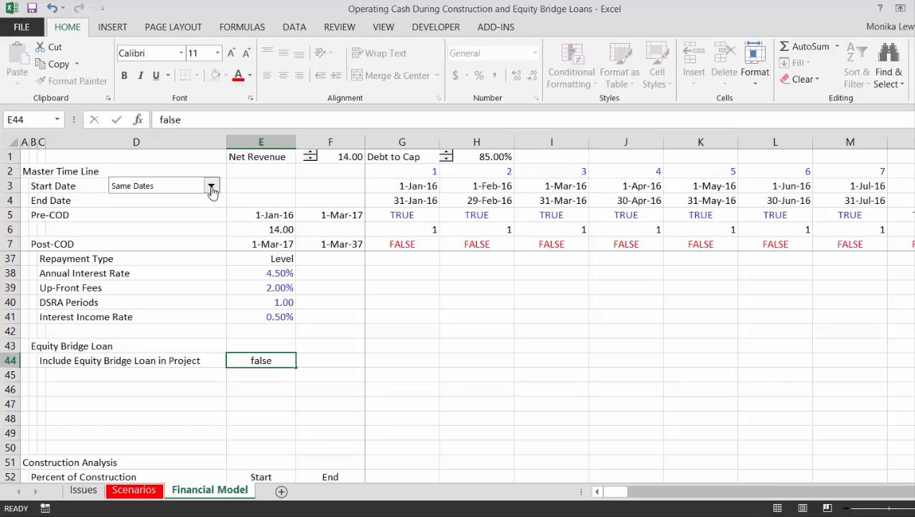
{"action": "key", "text": "Return"}
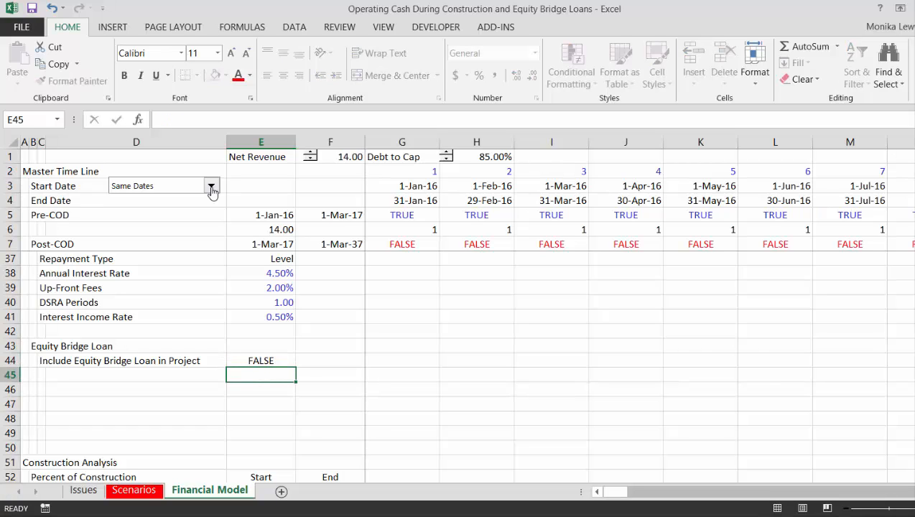
Insert a check box form control in row 44, beside the Include Equity Bridge Loan in Project switch
{"action": "left_click", "coordinate": [434, 29]}
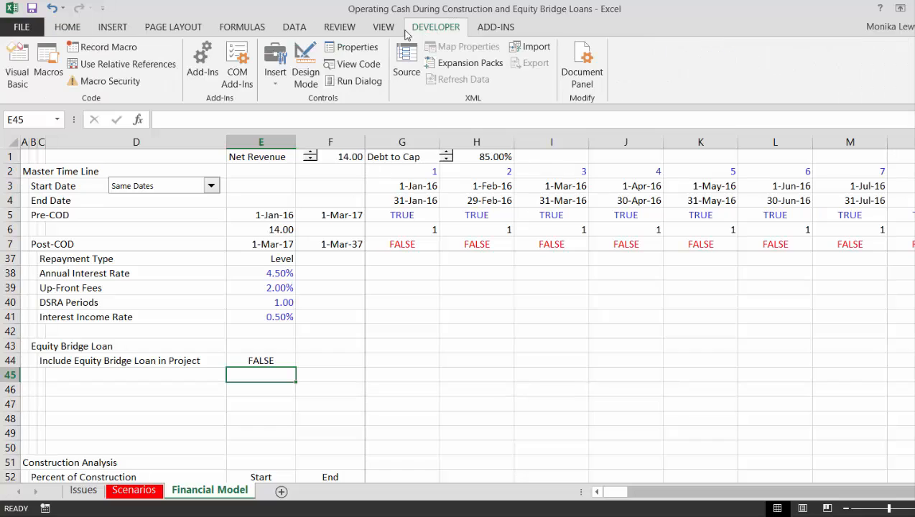
{"action": "left_click", "coordinate": [276, 66]}
{"action": "left_click", "coordinate": [295, 116]}
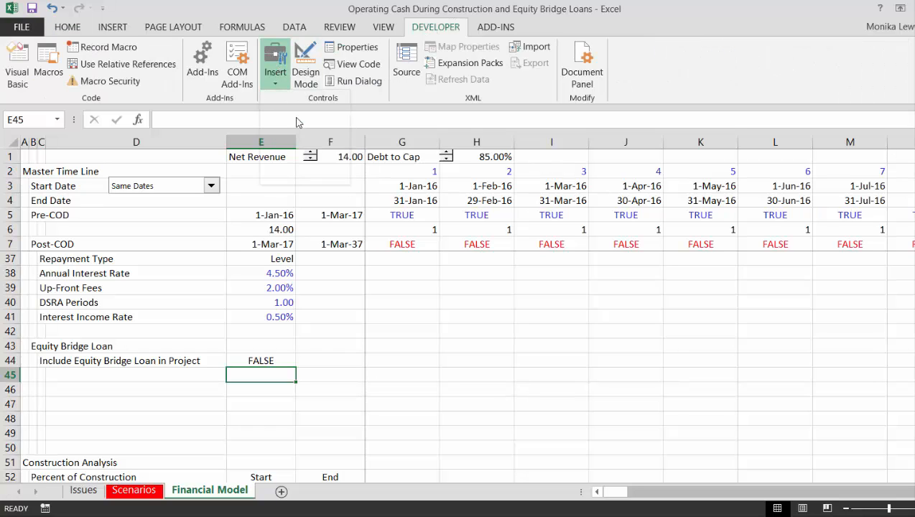
{"action": "mouse_move", "coordinate": [303, 353]}
{"action": "left_mouse_down"}
{"action": "mouse_move", "coordinate": [386, 359]}
{"action": "mouse_move", "coordinate": [323, 365]}
{"action": "mouse_move", "coordinate": [355, 351]}
{"action": "mouse_move", "coordinate": [374, 370]}
{"action": "mouse_move", "coordinate": [380, 364]}
{"action": "left_mouse_up"}
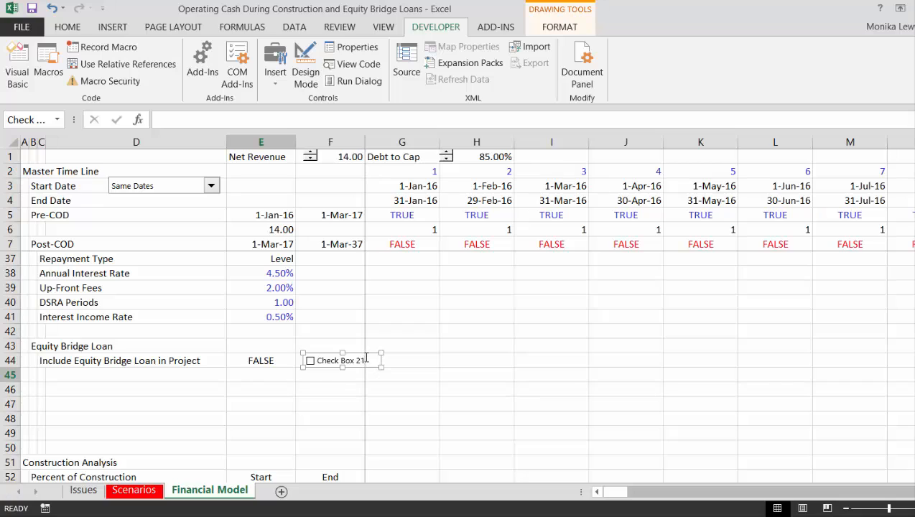
Caption the new check box "Include EBL in Project" and widen it to fit the full text
{"action": "left_click", "coordinate": [321, 361]}
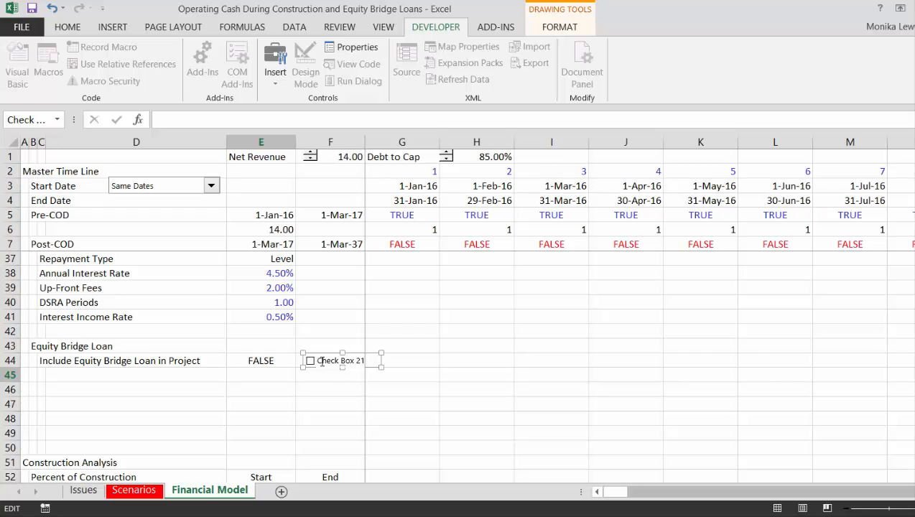
{"action": "left_click", "coordinate": [342, 387]}
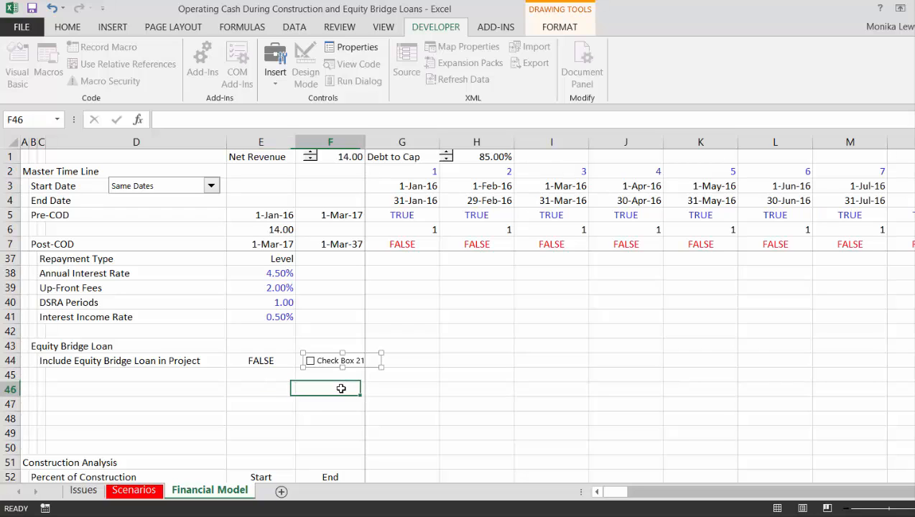
{"action": "right_click", "coordinate": [343, 362]}
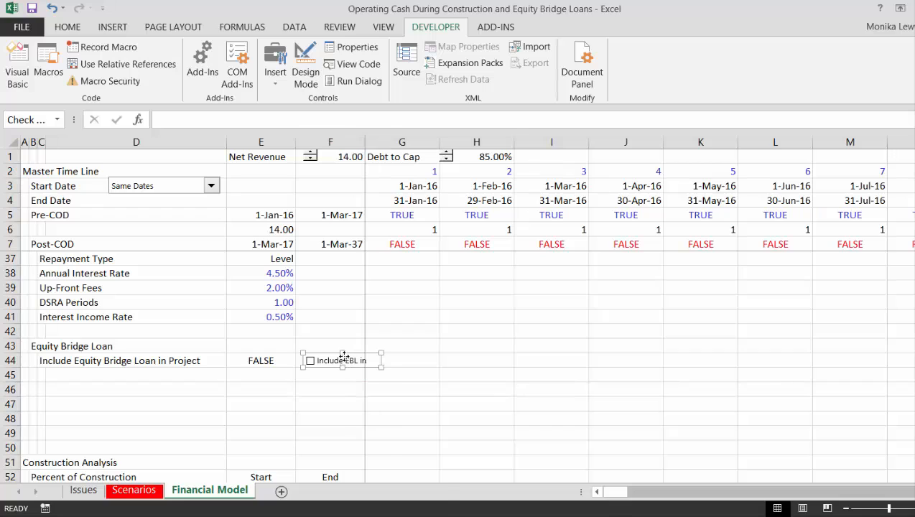
{"action": "left_click", "coordinate": [341, 363]}
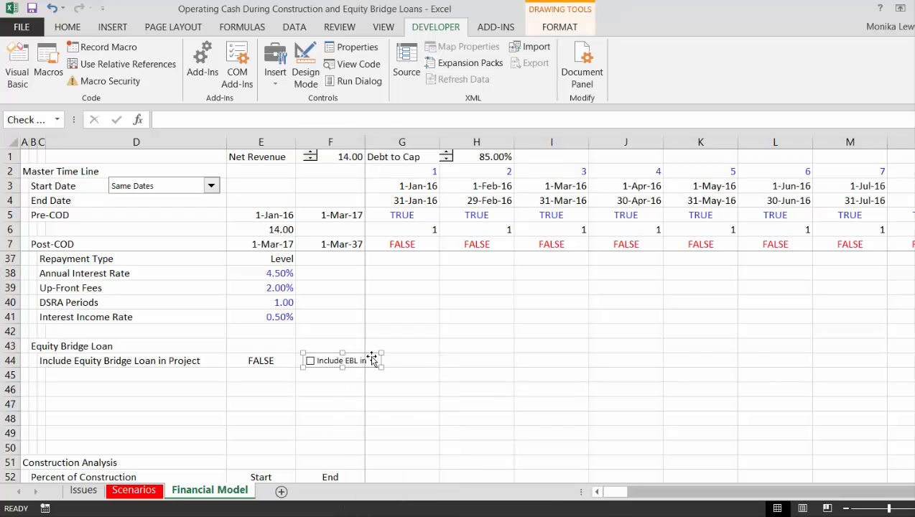
{"action": "left_click_drag", "start_coordinate": [378, 364], "coordinate": [402, 366]}
{"action": "left_click", "coordinate": [294, 392]}
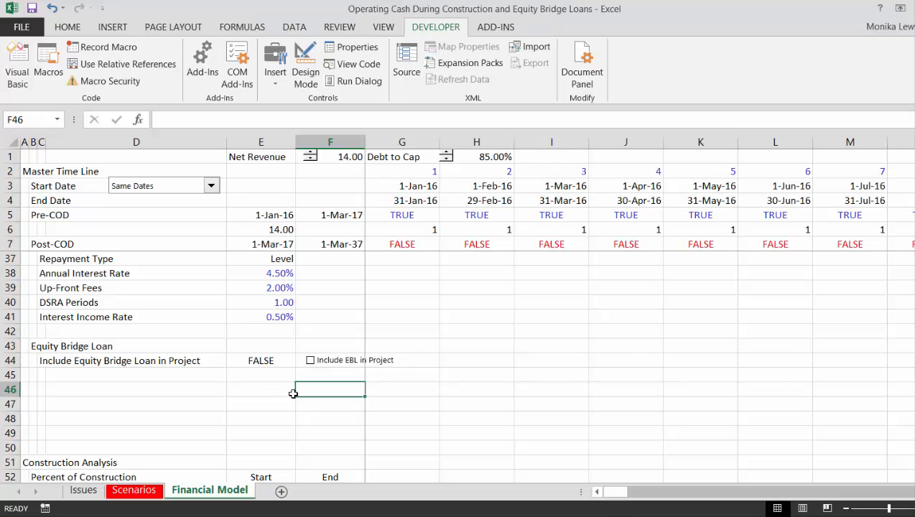
{"action": "key", "text": "Left"}
{"action": "key", "text": "Left"}
{"action": "key", "text": "Left"}
{"action": "key", "text": "Left"}
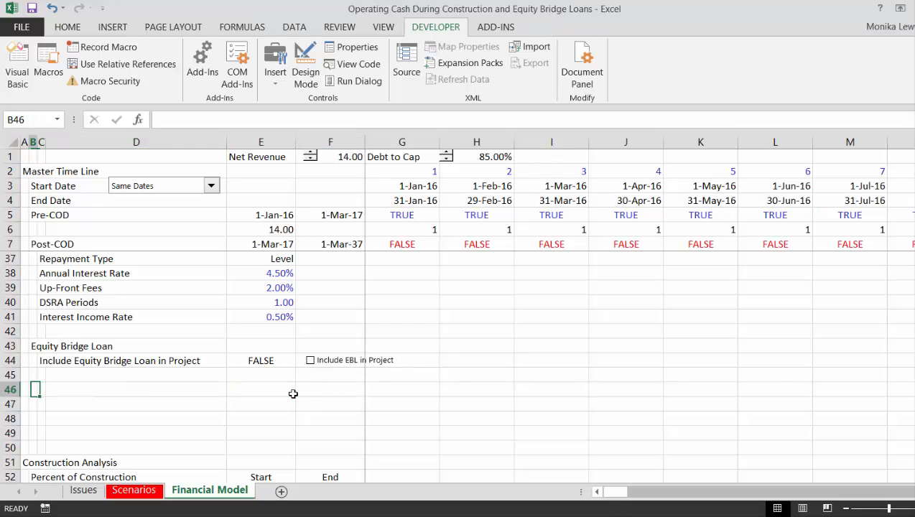
{"action": "key", "text": "Up"}
{"action": "key", "text": "Up"}
{"action": "key", "text": "Right"}
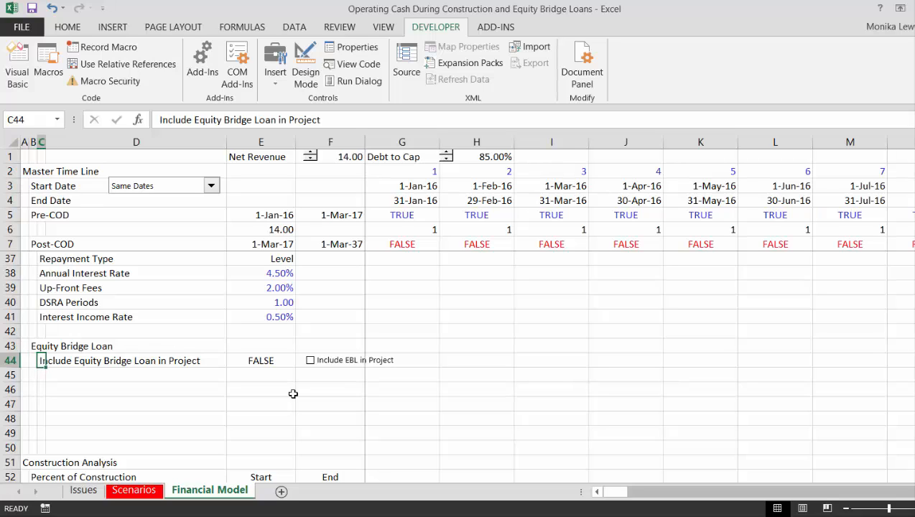
Link the "Include EBL in Project" check box to cell E44 on the Financial Model sheet
{"action": "right_click", "coordinate": [325, 362]}
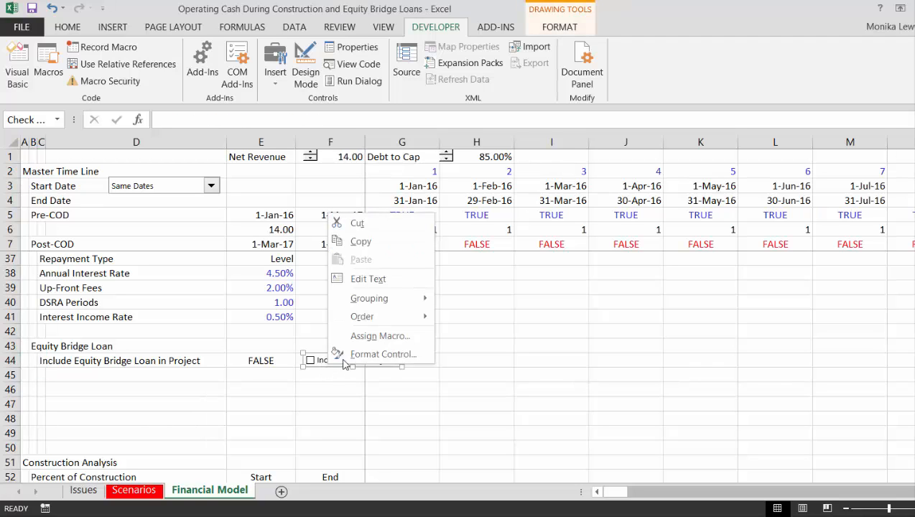
{"action": "left_click", "coordinate": [348, 353]}
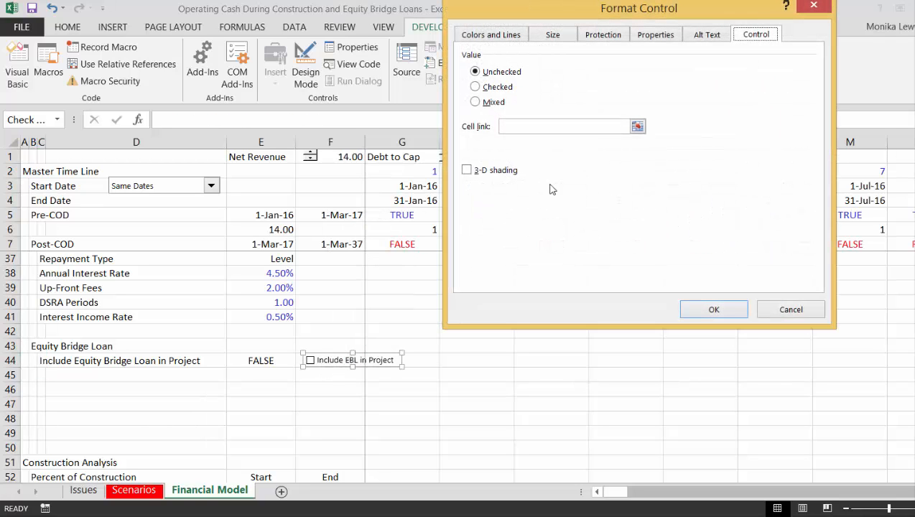
{"action": "left_click", "coordinate": [638, 127]}
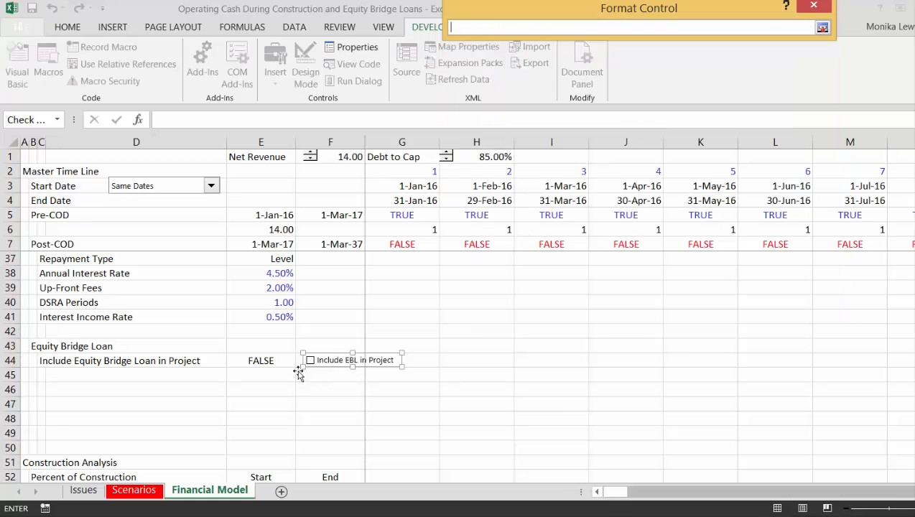
{"action": "left_click", "coordinate": [135, 491]}
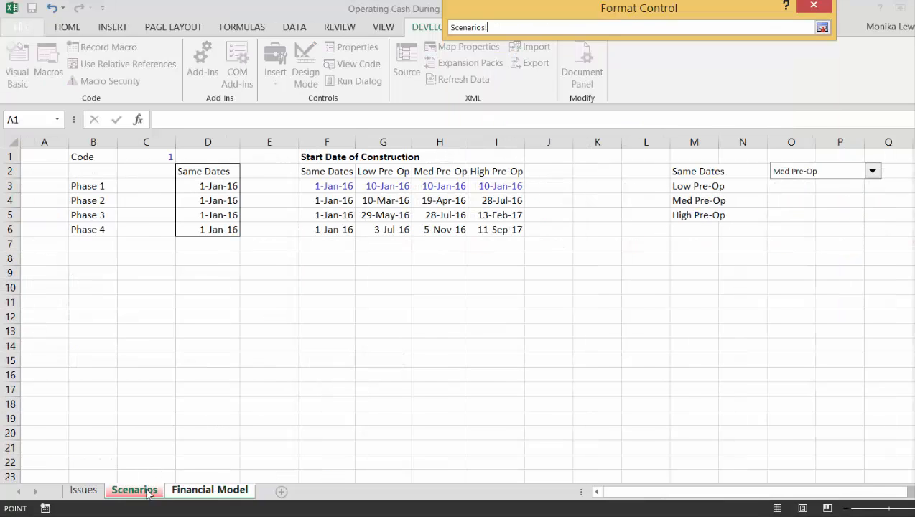
{"action": "left_click", "coordinate": [206, 490]}
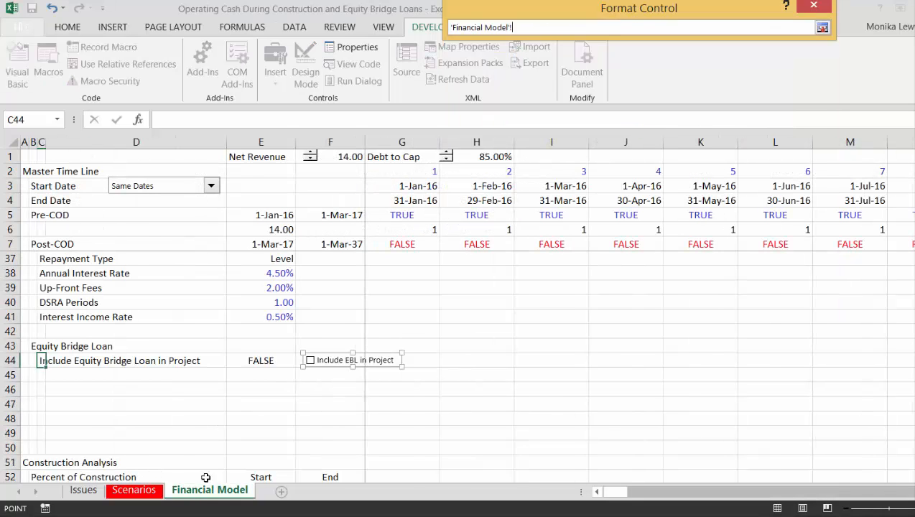
{"action": "left_click", "coordinate": [255, 358]}
{"action": "key", "text": "Return"}
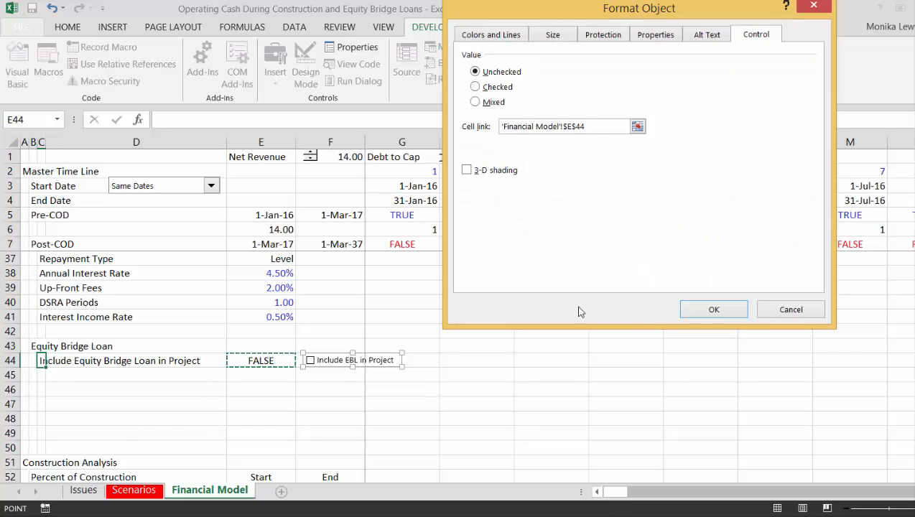
{"action": "left_click", "coordinate": [706, 309]}
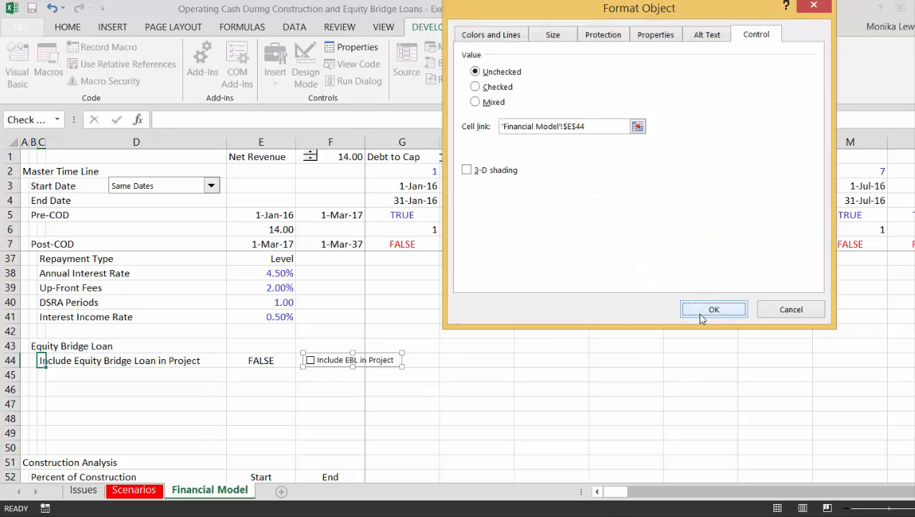
Add the label "Interest Rate" in C45, below the Include Equity Bridge Loan in Project row
{"action": "left_click", "coordinate": [125, 381]}
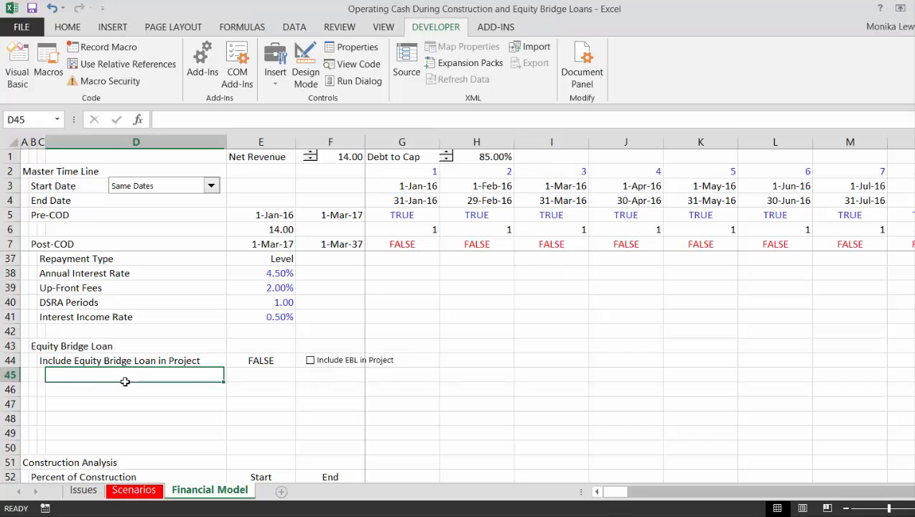
{"action": "key", "text": "Left"}
{"action": "type", "text": "Interest A"}
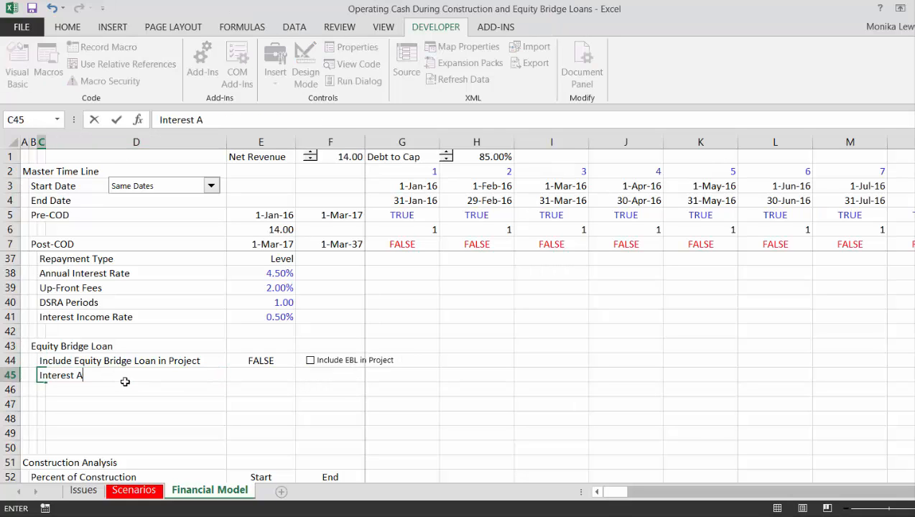
{"action": "key", "text": "BackSpace"}
{"action": "type", "text": "Rate"}
{"action": "key", "text": "ctrl+Return"}
{"action": "key", "text": "Down"}
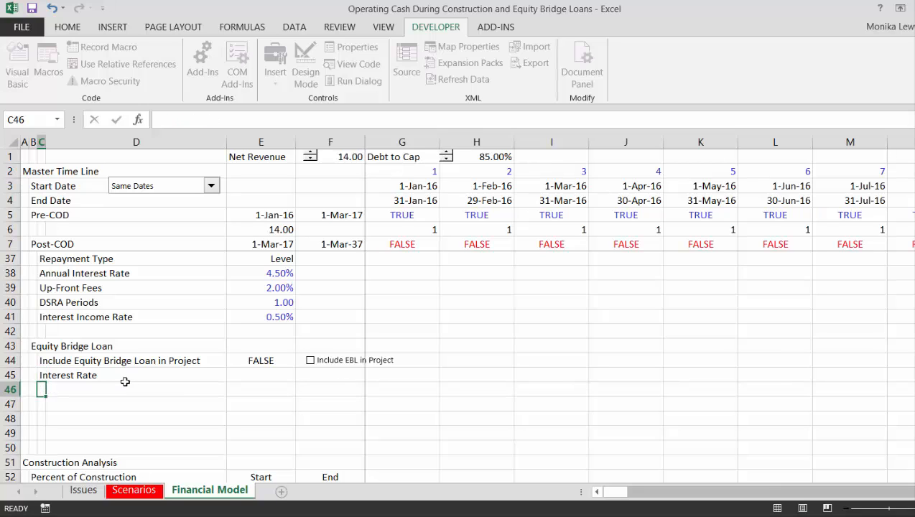
Set the equity bridge loan's interest rate to 1.7% in cell E45
{"action": "key", "text": "Up"}
{"action": "key", "text": "Right"}
{"action": "key", "text": "Right"}
{"action": "key", "text": "Right"}
{"action": "key", "text": "Left"}
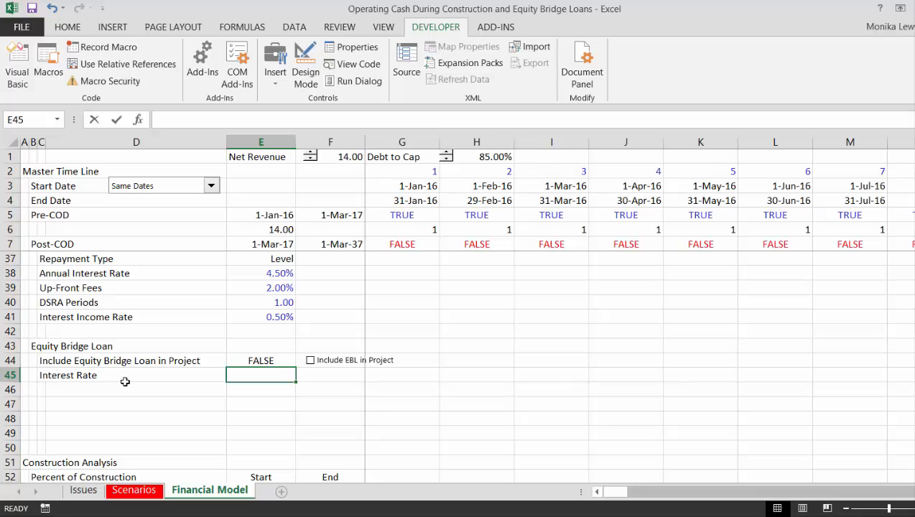
{"action": "type", "text": "1."}
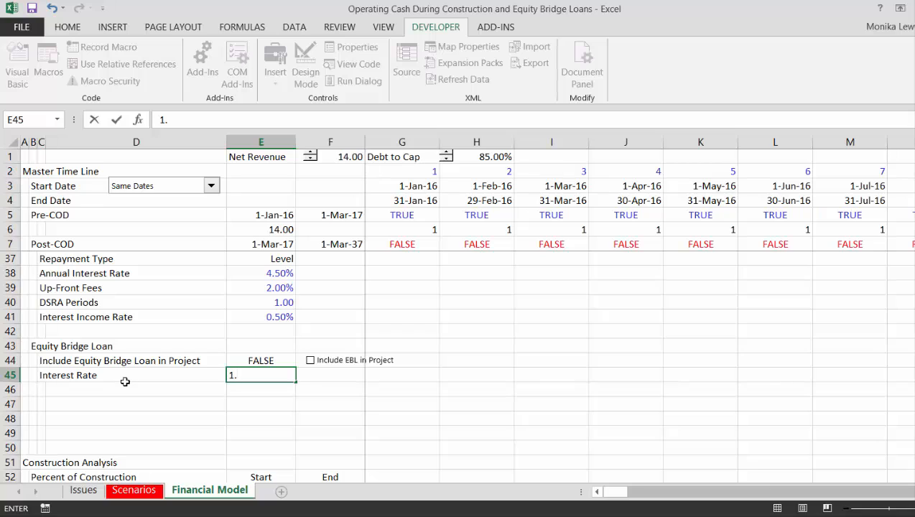
{"action": "type", "text": "7%"}
{"action": "key", "text": "Return"}
{"action": "key", "text": "Up"}
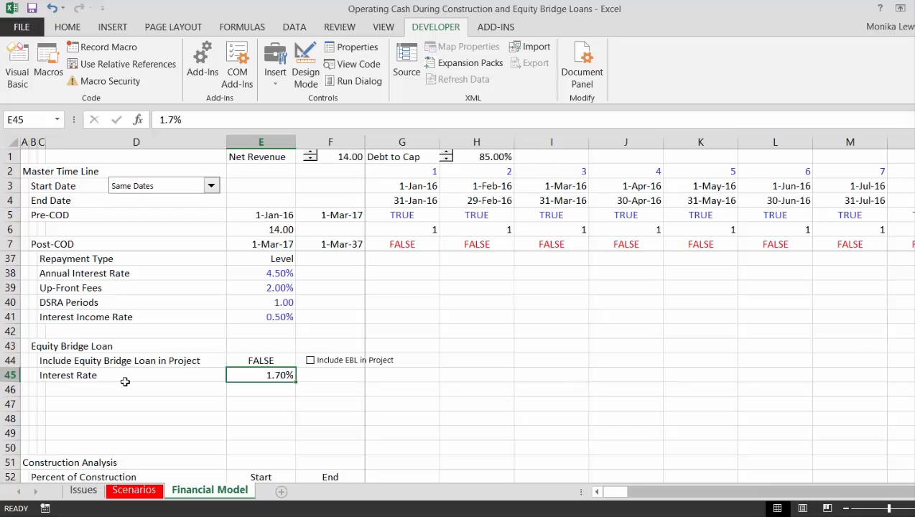
Review the debt assumptions above the Equity Bridge Loan block, up to the annual interest rate and up-front fees
{"action": "key", "text": "Up"}
{"action": "key", "text": "Up"}
{"action": "key", "text": "Up"}
{"action": "key", "text": "Up"}
{"action": "key", "text": "Up"}
{"action": "key", "text": "Up"}
{"action": "key", "text": "Up"}
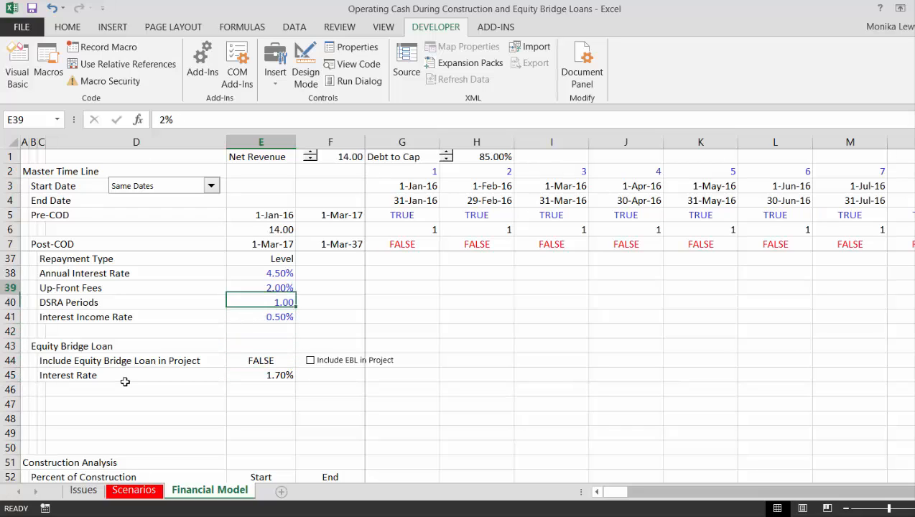
{"action": "key", "text": "Down"}
{"action": "key", "text": "Down"}
{"action": "key", "text": "Down"}
{"action": "key", "text": "Down"}
{"action": "key", "text": "Down"}
{"action": "key", "text": "Down"}
{"action": "key", "text": "Down"}
{"action": "key", "text": "Down"}
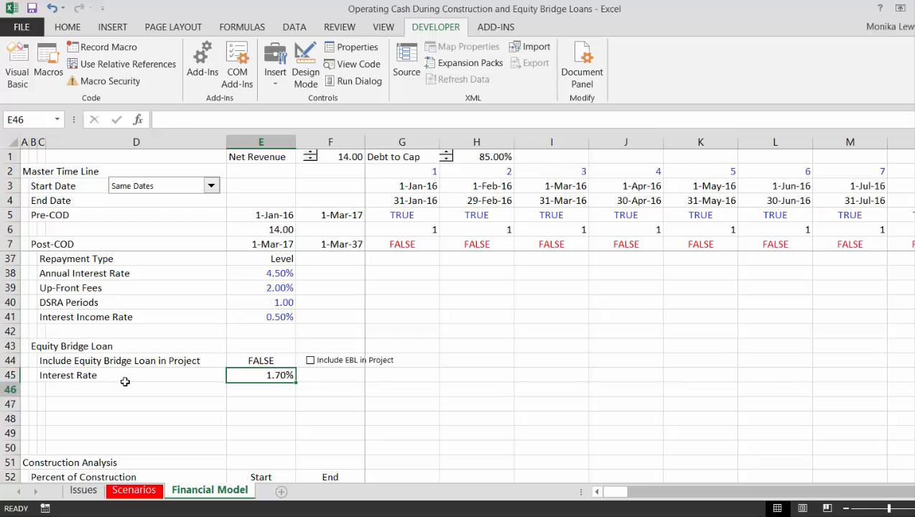
Add the label "Capitalise Interst" in C46, under the equity bridge loan's interest rate
{"action": "key", "text": "Left"}
{"action": "key", "text": "Left"}
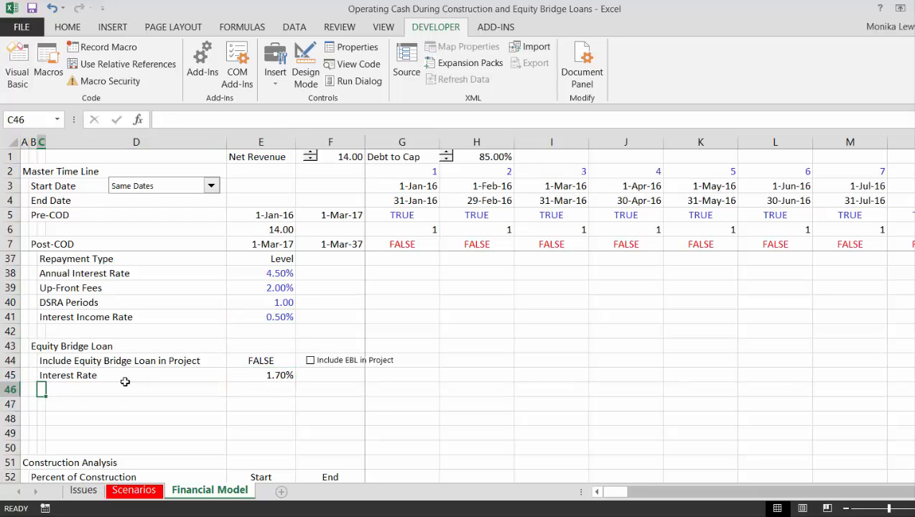
{"action": "type", "text": "Ca"}
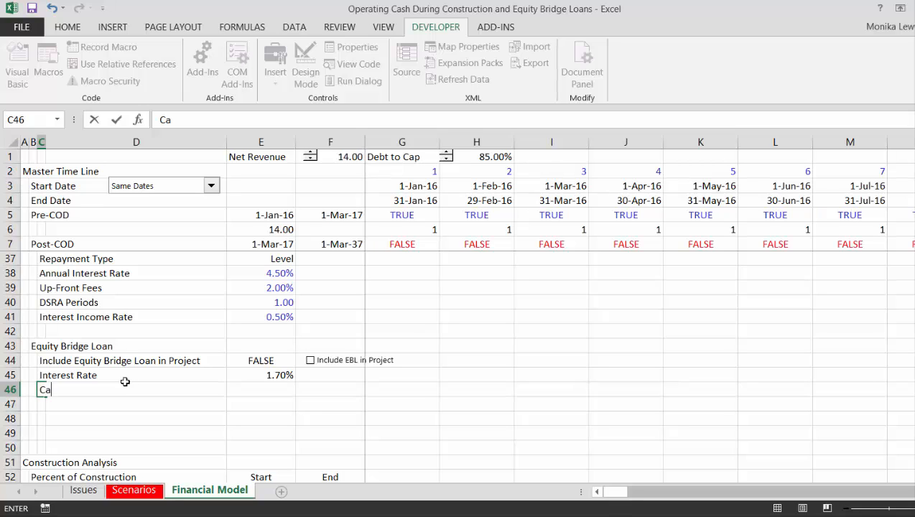
{"action": "type", "text": "pitalise Inter"}
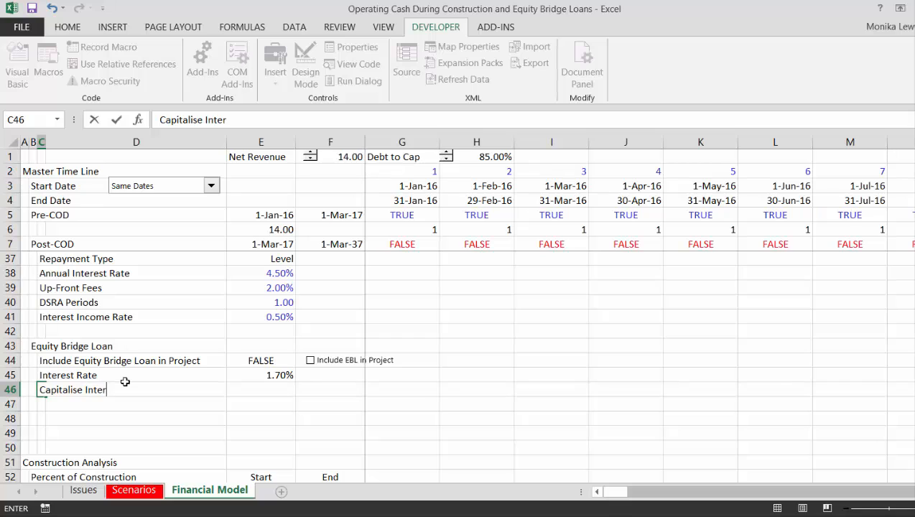
{"action": "type", "text": "st"}
{"action": "key", "text": "Return"}
Set the equity bridge loan's interest capitalisation switch to TRUE in cell E46
{"action": "key", "text": "Up"}
{"action": "key", "text": "Right"}
{"action": "key", "text": "Right"}
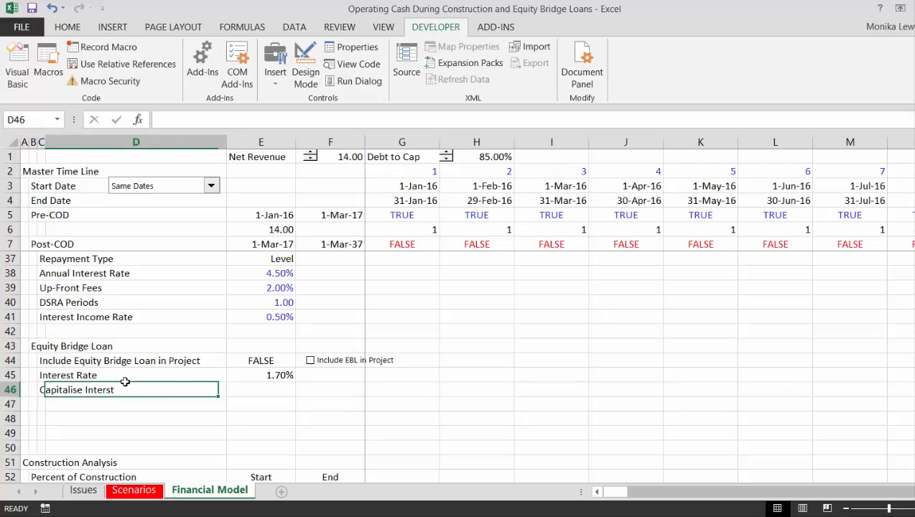
{"action": "type", "text": "true"}
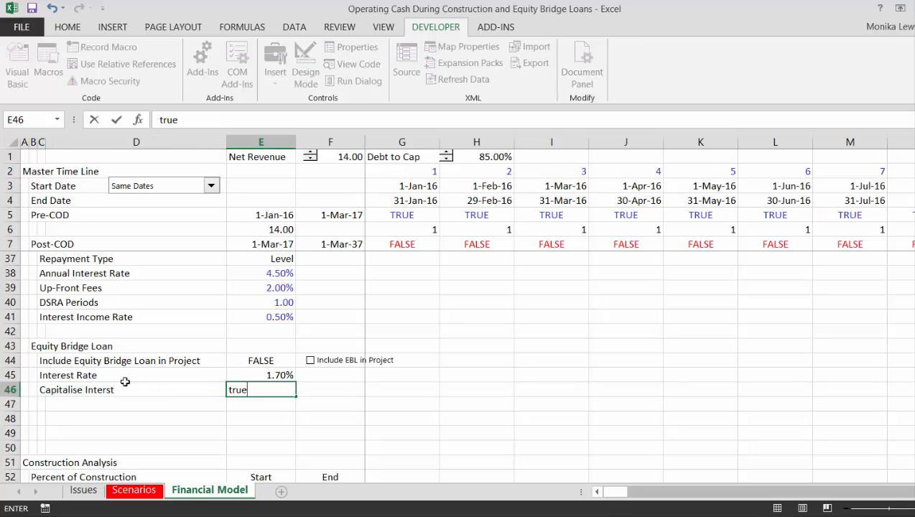
{"action": "key", "text": "Return"}
Delete the three surplus blank rows from row 48, leaving one empty row above Construction Analysis
{"action": "key", "text": "Down"}
{"action": "key", "text": "Left"}
{"action": "key", "text": "Left"}
{"action": "key", "text": "Left"}
{"action": "key", "text": "Left"}
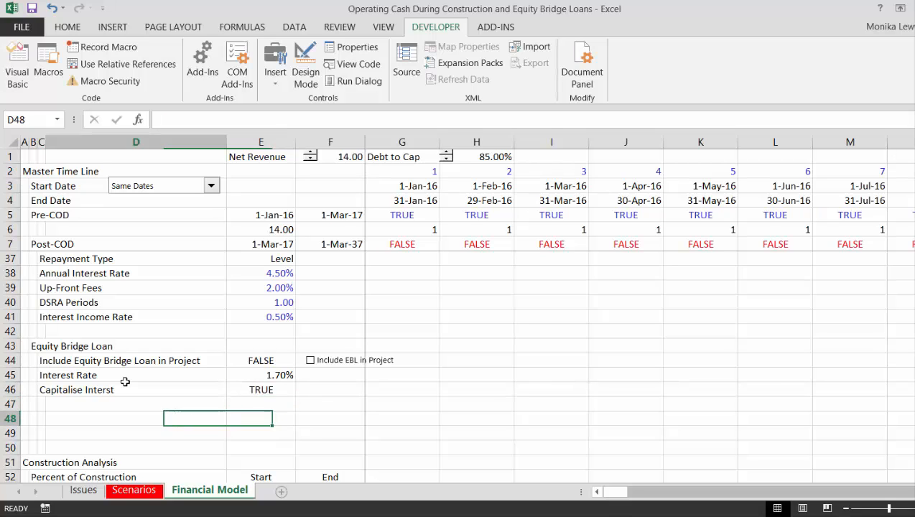
{"action": "key", "text": "shift+space"}
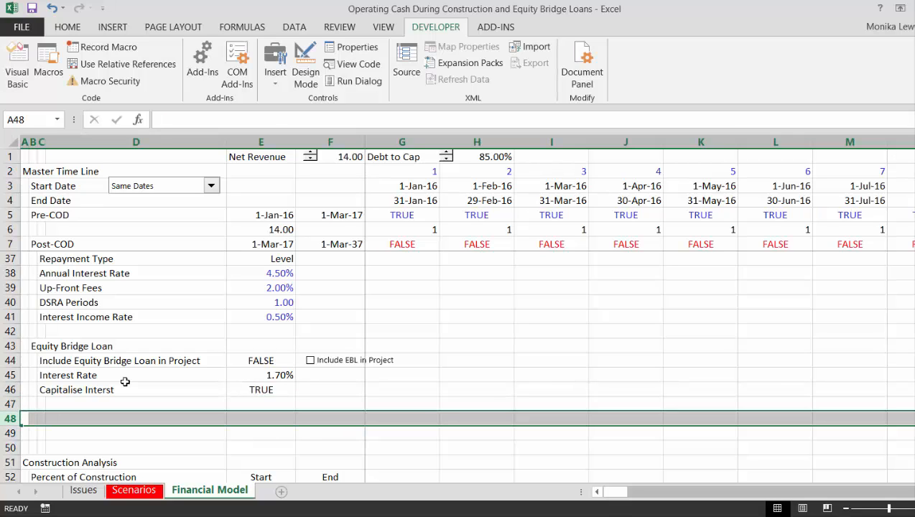
{"action": "key", "text": "ctrl+minus"}
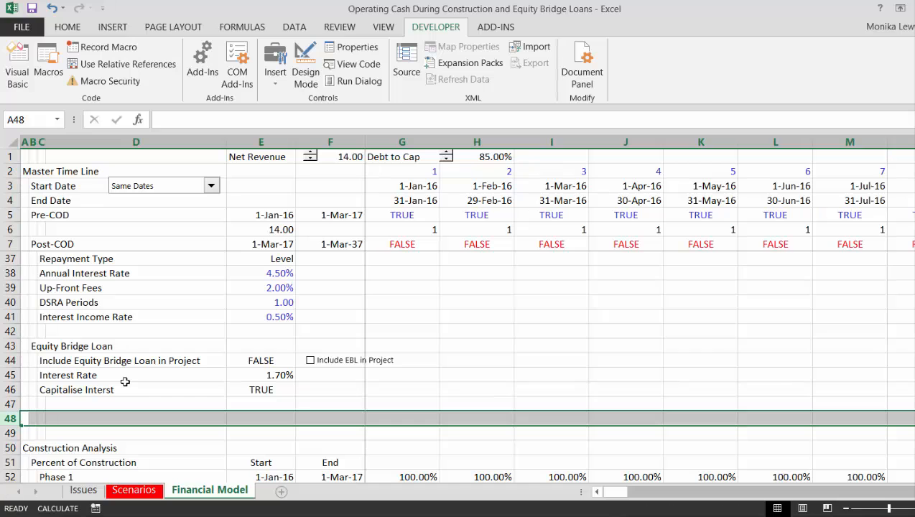
{"action": "key", "text": "ctrl+minus"}
{"action": "key", "text": "ctrl+minus"}
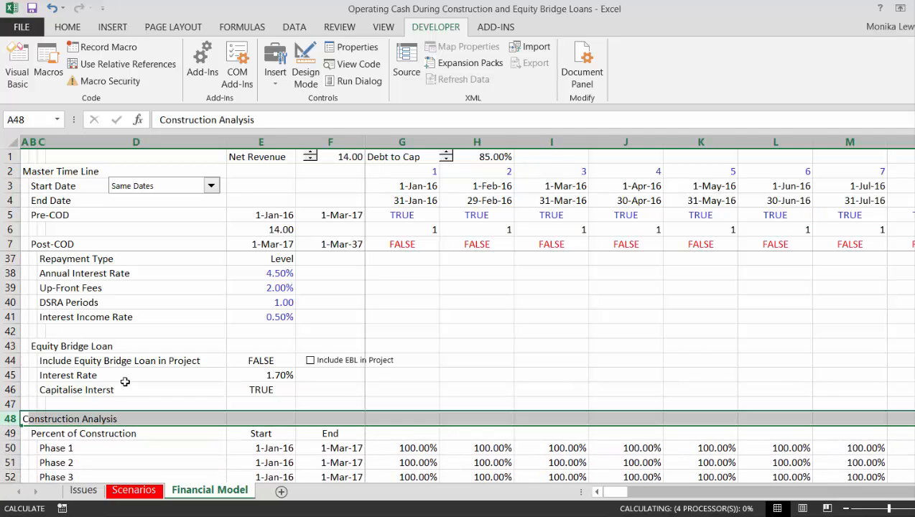
Examine the model from Construction Analysis through Sources and Uses and the debt schedule down to Depreciation and Income
{"action": "key", "text": "Down"}
{"action": "key", "text": "Down"}
{"action": "key", "text": "Down"}
{"action": "key", "text": "Down"}
{"action": "key", "text": "Down"}
{"action": "key", "text": "Down"}
{"action": "key", "text": "Down"}
{"action": "key", "text": "Down"}
{"action": "key", "text": "Down"}
{"action": "key", "text": "Down"}
{"action": "key", "text": "Down"}
{"action": "key", "text": "Down"}
{"action": "key", "text": "Down"}
{"action": "key", "text": "Down"}
{"action": "key", "text": "Down"}
{"action": "key", "text": "Down"}
{"action": "key", "text": "Down"}
{"action": "key", "text": "Down"}
{"action": "key", "text": "Down"}
{"action": "key", "text": "Down"}
{"action": "key", "text": "Down"}
{"action": "key", "text": "Down"}
{"action": "key", "text": "Down"}
{"action": "key", "text": "Down"}
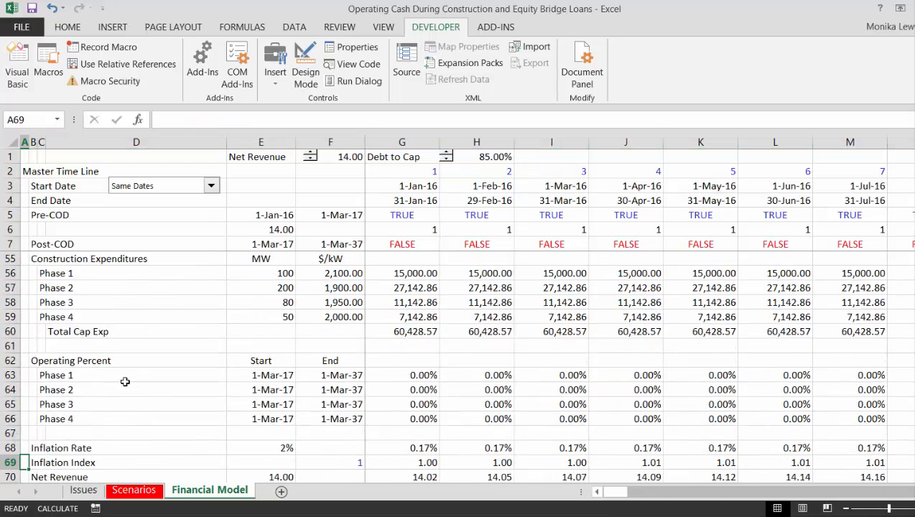
{"action": "key", "text": "Down"}
{"action": "key", "text": "Down"}
{"action": "key", "text": "Down"}
{"action": "key", "text": "Down"}
{"action": "key", "text": "Down"}
{"action": "key", "text": "Down"}
{"action": "key", "text": "Down"}
{"action": "key", "text": "Down"}
{"action": "key", "text": "Down"}
{"action": "key", "text": "Down"}
{"action": "key", "text": "Down"}
{"action": "key", "text": "Down"}
{"action": "key", "text": "Down"}
{"action": "key", "text": "Down"}
{"action": "key", "text": "Down"}
{"action": "key", "text": "Down"}
{"action": "key", "text": "Down"}
{"action": "key", "text": "Down"}
{"action": "key", "text": "Down"}
{"action": "key", "text": "Down"}
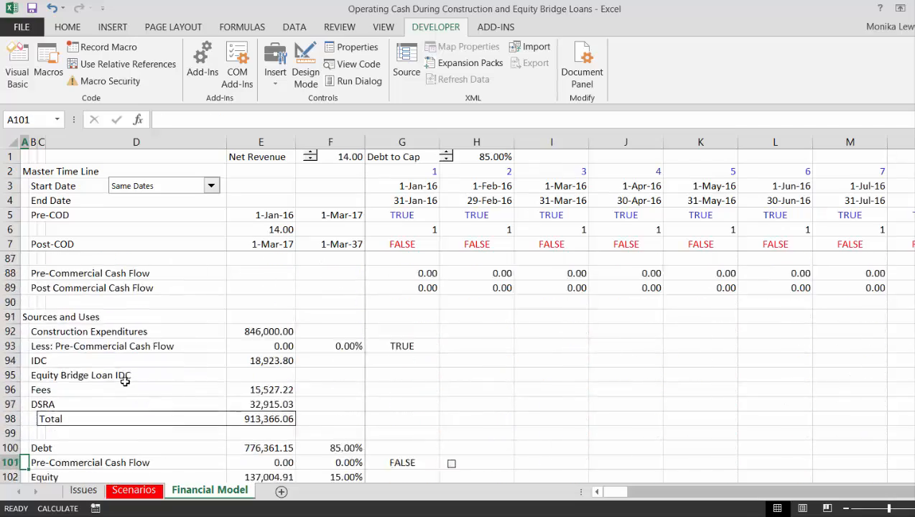
{"action": "key", "text": "Down"}
{"action": "key", "text": "Down"}
{"action": "key", "text": "Down"}
{"action": "key", "text": "Down"}
{"action": "key", "text": "Down"}
{"action": "key", "text": "Down"}
{"action": "key", "text": "Down"}
{"action": "key", "text": "Down"}
{"action": "key", "text": "Down"}
{"action": "key", "text": "Down"}
{"action": "key", "text": "Down"}
{"action": "key", "text": "Down"}
{"action": "key", "text": "Down"}
{"action": "key", "text": "Down"}
{"action": "key", "text": "Down"}
{"action": "key", "text": "Down"}
{"action": "key", "text": "Down"}
{"action": "key", "text": "Down"}
{"action": "key", "text": "Down"}
{"action": "key", "text": "Down"}
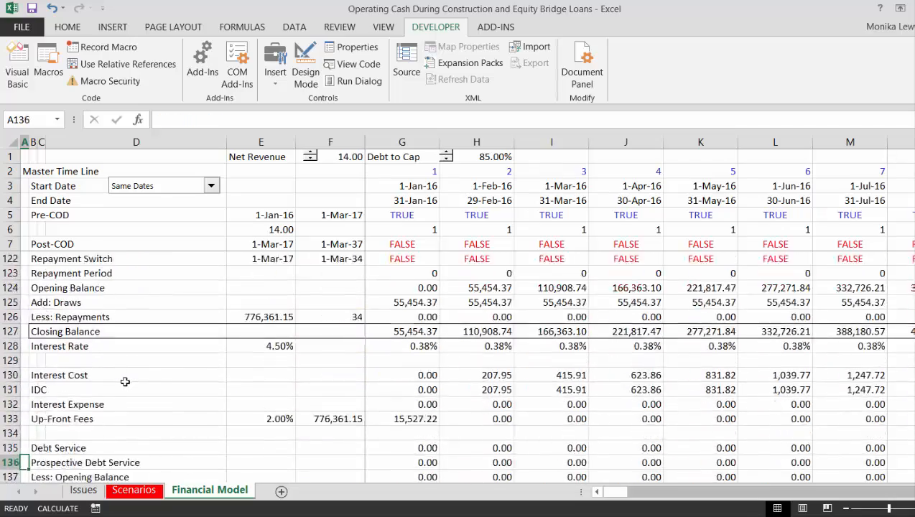
{"action": "key", "text": "Down"}
{"action": "key", "text": "Down"}
{"action": "key", "text": "Down"}
{"action": "key", "text": "Down"}
{"action": "key", "text": "Down"}
{"action": "key", "text": "Down"}
{"action": "key", "text": "Down"}
{"action": "key", "text": "Down"}
{"action": "key", "text": "Down"}
{"action": "key", "text": "Down"}
{"action": "key", "text": "Down"}
{"action": "key", "text": "Down"}
{"action": "key", "text": "Down"}
{"action": "key", "text": "Down"}
{"action": "key", "text": "Down"}
{"action": "key", "text": "Down"}
{"action": "key", "text": "Down"}
{"action": "key", "text": "Down"}
{"action": "key", "text": "Down"}
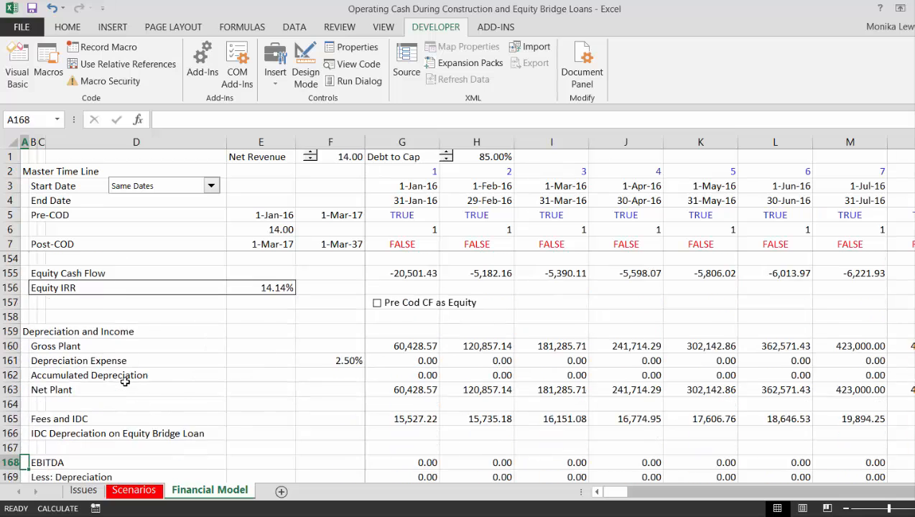
Inspect the Equity Cash Flow formula in G155, below the cash waterfall's Dividends row
{"action": "key", "text": "Up"}
{"action": "key", "text": "Up"}
{"action": "key", "text": "Up"}
{"action": "key", "text": "Up"}
{"action": "key", "text": "Up"}
{"action": "key", "text": "Up"}
{"action": "key", "text": "Up"}
{"action": "key", "text": "Up"}
{"action": "key", "text": "Up"}
{"action": "key", "text": "Up"}
{"action": "key", "text": "Up"}
{"action": "key", "text": "Up"}
{"action": "key", "text": "Up"}
{"action": "key", "text": "Up"}
{"action": "key", "text": "Up"}
{"action": "key", "text": "Up"}
{"action": "key", "text": "Up"}
{"action": "key", "text": "Up"}
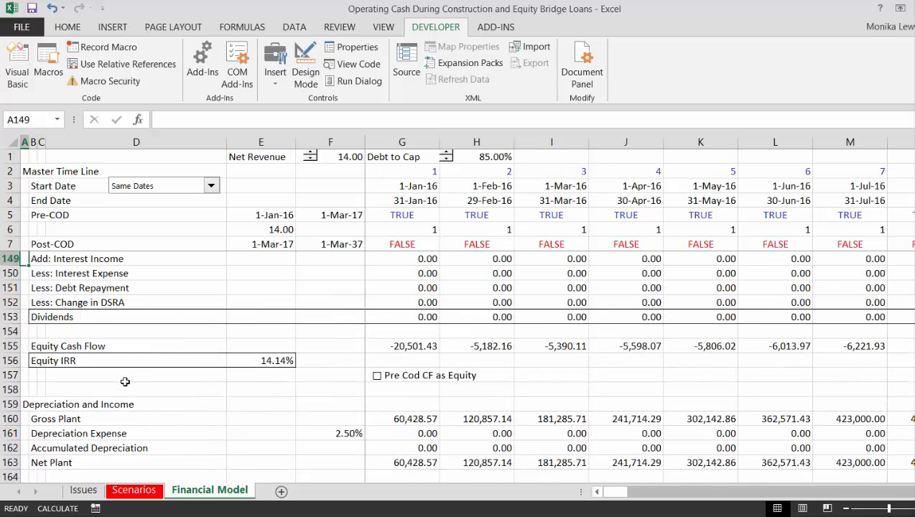
{"action": "key", "text": "Down"}
{"action": "key", "text": "Down"}
{"action": "key", "text": "Down"}
{"action": "key", "text": "Down"}
{"action": "key", "text": "Down"}
{"action": "key", "text": "Down"}
{"action": "key", "text": "Right"}
{"action": "key", "text": "Right"}
{"action": "key", "text": "Right"}
{"action": "key", "text": "Right"}
{"action": "key", "text": "Right"}
{"action": "key", "text": "Right"}
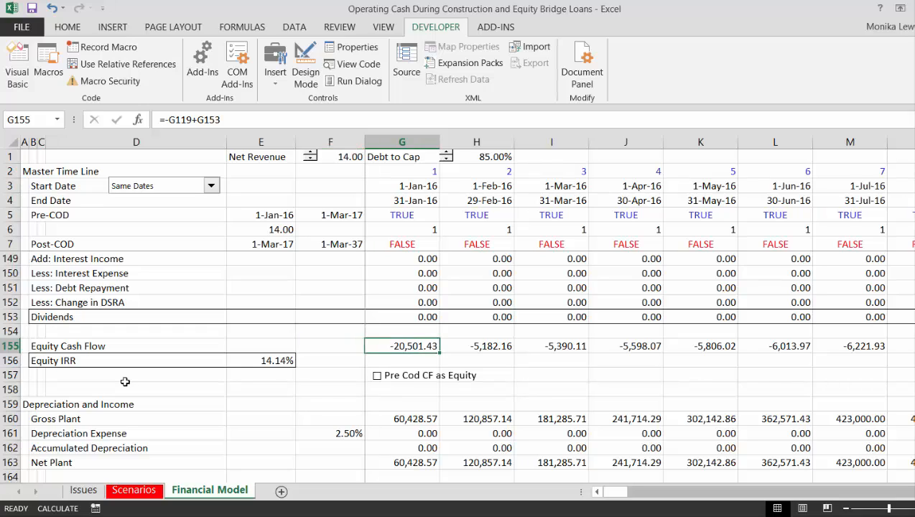
Examine the January 2016 column of the debt schedule, from the repayment switch through interest and fees to Required Top-ups
{"action": "key", "text": "Up"}
{"action": "key", "text": "Up"}
{"action": "key", "text": "Up"}
{"action": "key", "text": "Up"}
{"action": "key", "text": "Up"}
{"action": "key", "text": "Up"}
{"action": "key", "text": "Up"}
{"action": "key", "text": "Up"}
{"action": "key", "text": "Up"}
{"action": "key", "text": "Up"}
{"action": "key", "text": "Up"}
{"action": "key", "text": "Up"}
{"action": "key", "text": "Up"}
{"action": "key", "text": "Up"}
{"action": "key", "text": "Up"}
{"action": "key", "text": "Up"}
{"action": "key", "text": "Up"}
{"action": "key", "text": "Up"}
{"action": "key", "text": "Up"}
{"action": "key", "text": "Up"}
{"action": "key", "text": "Up"}
{"action": "key", "text": "Up"}
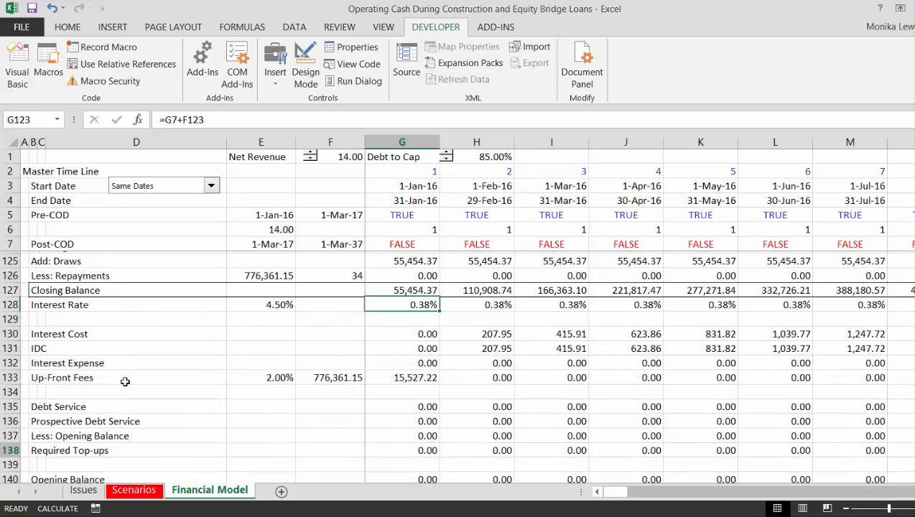
{"action": "key", "text": "Down"}
{"action": "key", "text": "Down"}
{"action": "key", "text": "Down"}
{"action": "key", "text": "Down"}
{"action": "key", "text": "Down"}
{"action": "key", "text": "Down"}
{"action": "key", "text": "Down"}
{"action": "key", "text": "Down"}
{"action": "key", "text": "Down"}
{"action": "key", "text": "Down"}
{"action": "key", "text": "Down"}
{"action": "key", "text": "Down"}
{"action": "key", "text": "Down"}
{"action": "key", "text": "Down"}
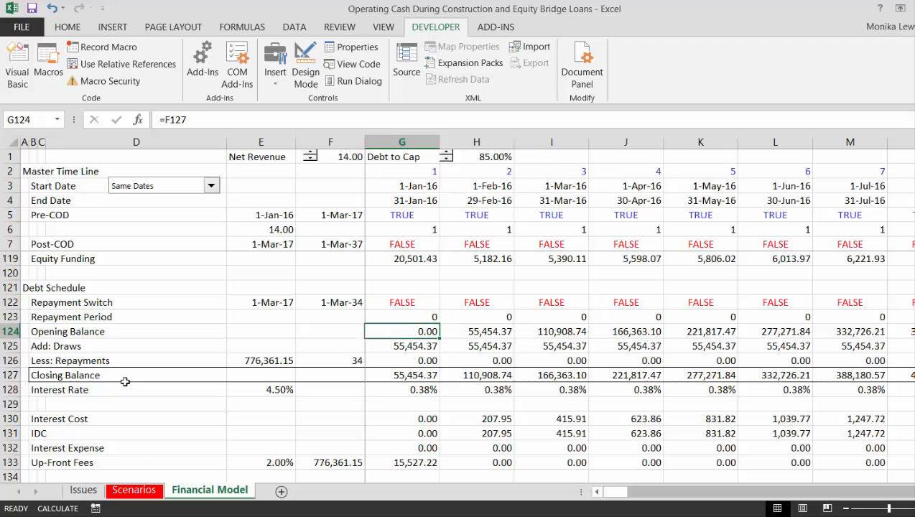
{"action": "key", "text": "Down"}
{"action": "key", "text": "Down"}
{"action": "key", "text": "Up"}
{"action": "key", "text": "Up"}
{"action": "key", "text": "Up"}
{"action": "key", "text": "Up"}
{"action": "key", "text": "Up"}
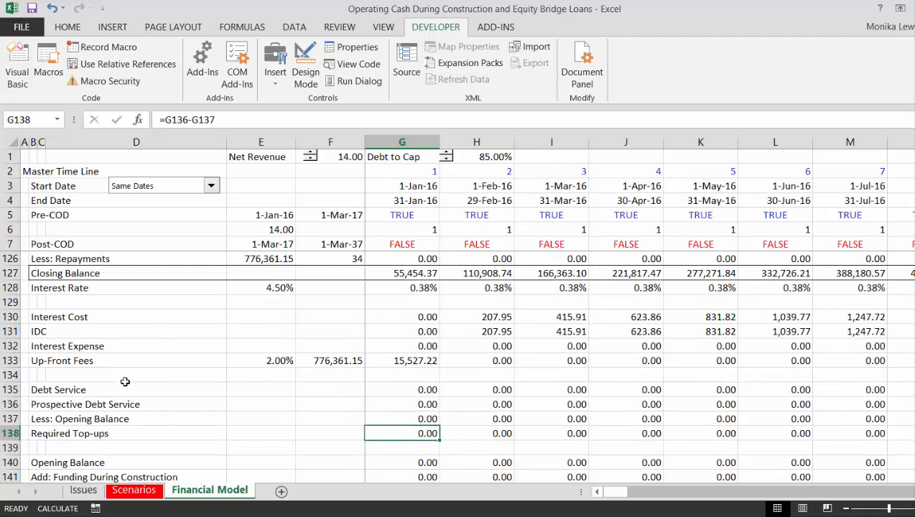
Review the row labels from Up-Front Fees through the reserve account balance to the Cash Waterfall section
{"action": "key", "text": "Left"}
{"action": "key", "text": "Left"}
{"action": "key", "text": "Left"}
{"action": "key", "text": "Left"}
{"action": "key", "text": "Left"}
{"action": "key", "text": "Left"}
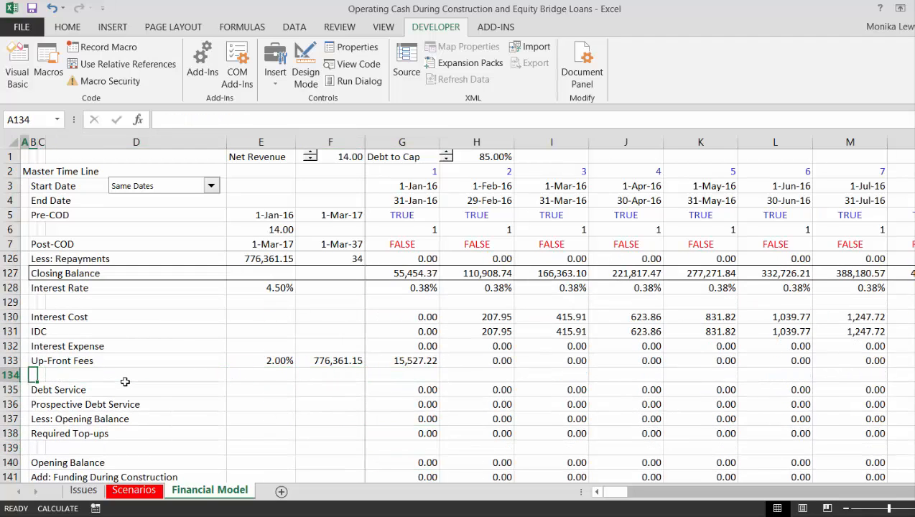
{"action": "key", "text": "Down"}
{"action": "key", "text": "Down"}
{"action": "key", "text": "Down"}
{"action": "key", "text": "Down"}
{"action": "key", "text": "Down"}
{"action": "key", "text": "Down"}
{"action": "key", "text": "Down"}
{"action": "key", "text": "Down"}
{"action": "key", "text": "Down"}
{"action": "key", "text": "Down"}
{"action": "key", "text": "Down"}
{"action": "key", "text": "Down"}
{"action": "key", "text": "Down"}
{"action": "key", "text": "Down"}
{"action": "key", "text": "Down"}
{"action": "key", "text": "Down"}
{"action": "key", "text": "Down"}
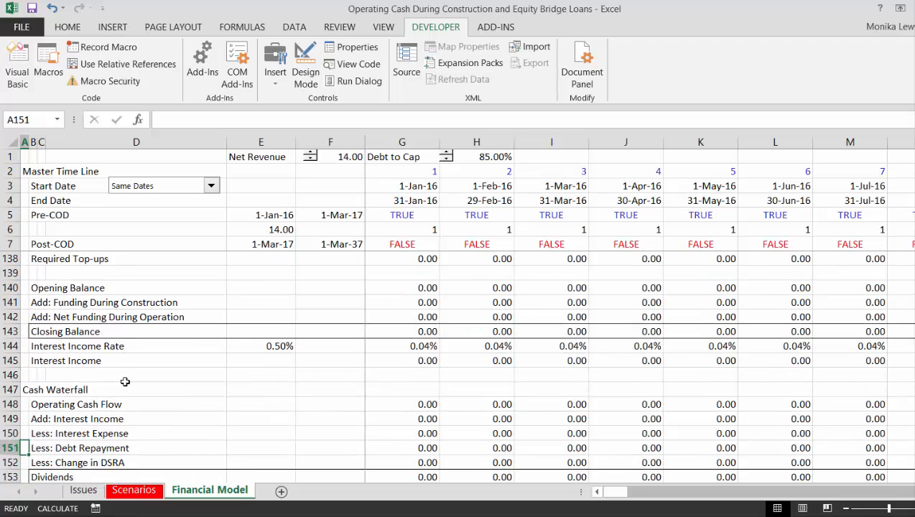
{"action": "key", "text": "Up"}
{"action": "key", "text": "Up"}
{"action": "key", "text": "Up"}
{"action": "key", "text": "Up"}
{"action": "key", "text": "Up"}
{"action": "key", "text": "Up"}
{"action": "key", "text": "Up"}
{"action": "key", "text": "Up"}
{"action": "key", "text": "Up"}
{"action": "key", "text": "Up"}
{"action": "key", "text": "Up"}
{"action": "key", "text": "Up"}
{"action": "key", "text": "Up"}
{"action": "key", "text": "Up"}
{"action": "key", "text": "Up"}
{"action": "key", "text": "Down"}
{"action": "key", "text": "Down"}
{"action": "key", "text": "Down"}
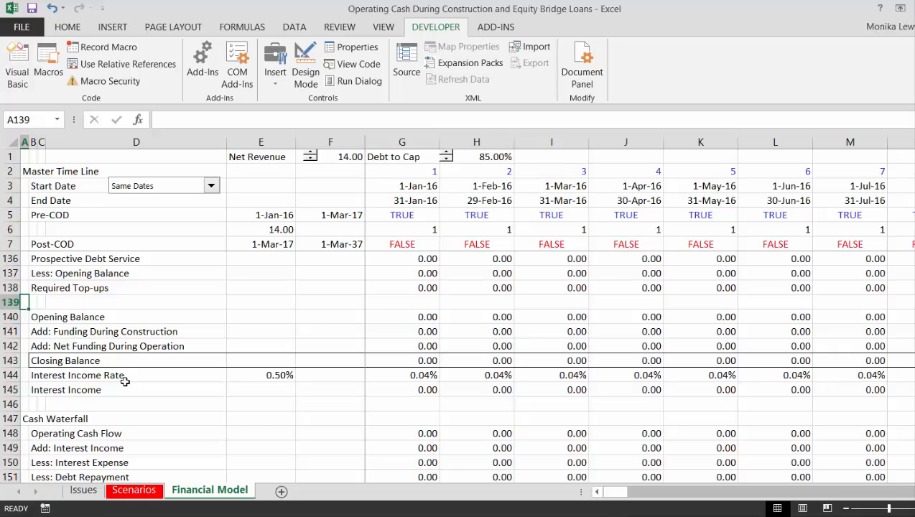
Indent the reserve account labels, Opening Balance through Interest Income, by moving them from B140:B145 into column C
{"action": "key", "text": "Down"}
{"action": "key", "text": "Up"}
{"action": "key", "text": "Right"}
{"action": "key", "text": "Down"}
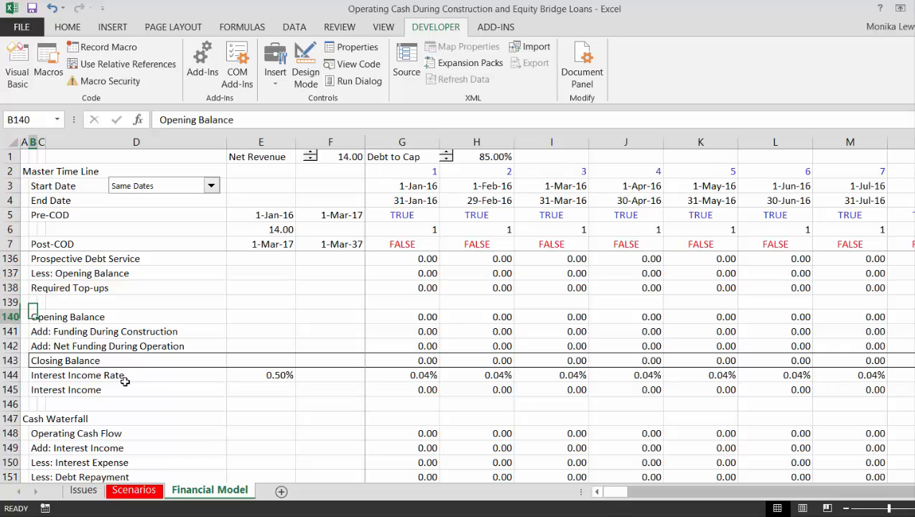
{"action": "key", "text": "shift+Down"}
{"action": "key", "text": "shift+Down"}
{"action": "key", "text": "shift+Down"}
{"action": "key", "text": "shift+Down"}
{"action": "key", "text": "shift+Down"}
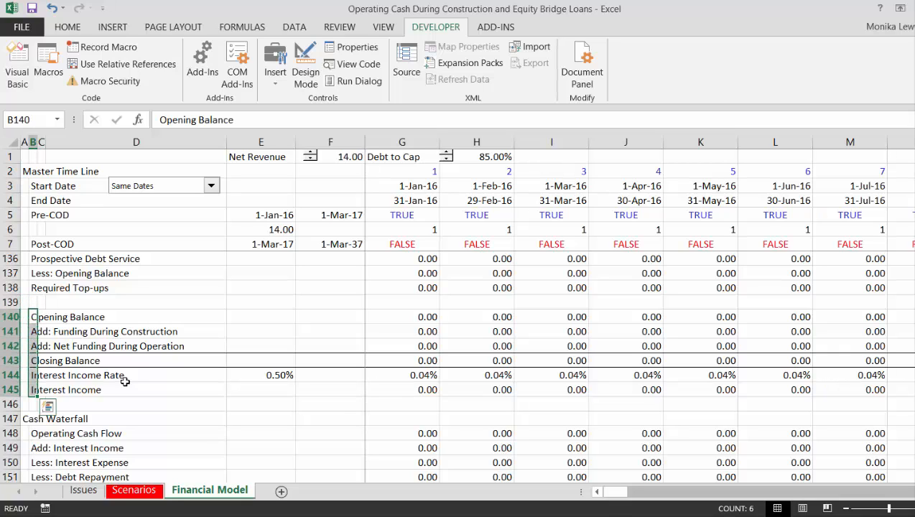
{"action": "key", "text": "ctrl+c"}
{"action": "key", "text": "Right"}
{"action": "key", "text": "ctrl+v"}
{"action": "key", "text": "Left"}
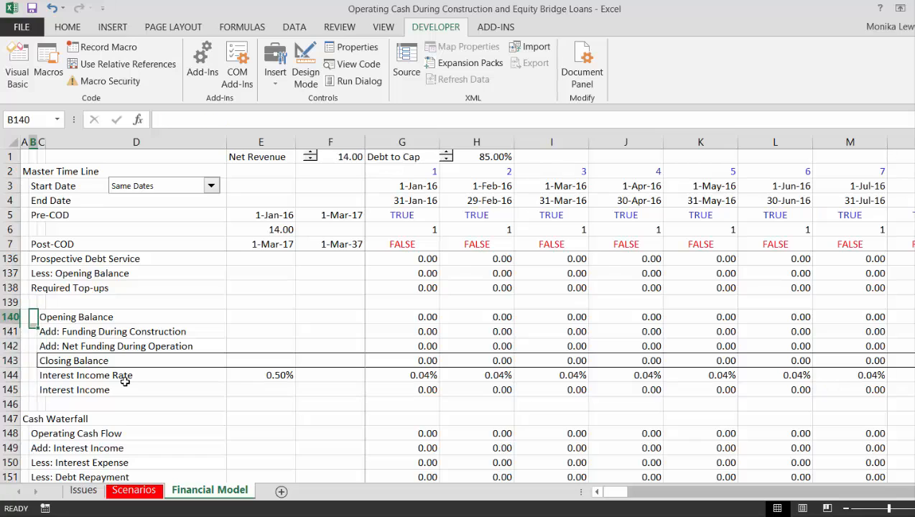
Insert a row above the reserve account's Opening Balance and enter the heading "DSRA Balance" in B140
{"action": "key", "text": "Left"}
{"action": "key", "text": "shift+space"}
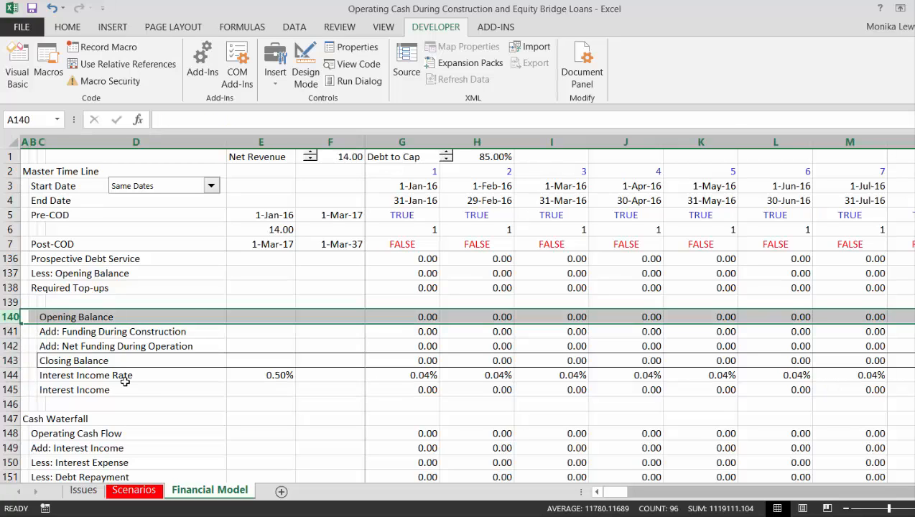
{"action": "key", "text": "ctrl+shift+plus"}
{"action": "key", "text": "Right"}
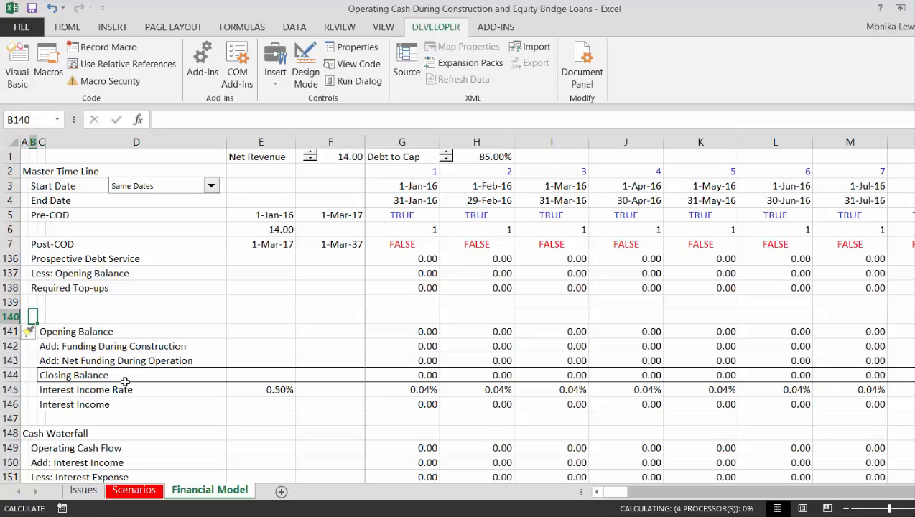
{"action": "type", "text": "DS"}
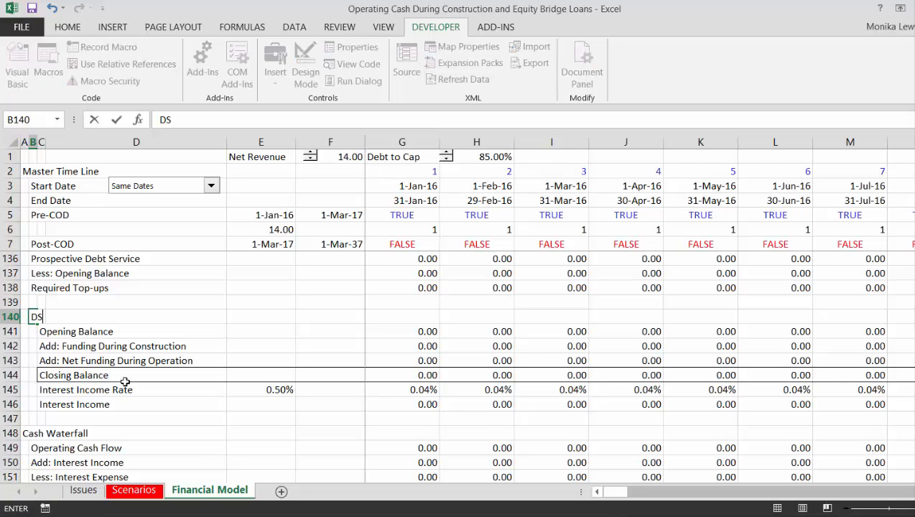
{"action": "type", "text": "RA Bala"}
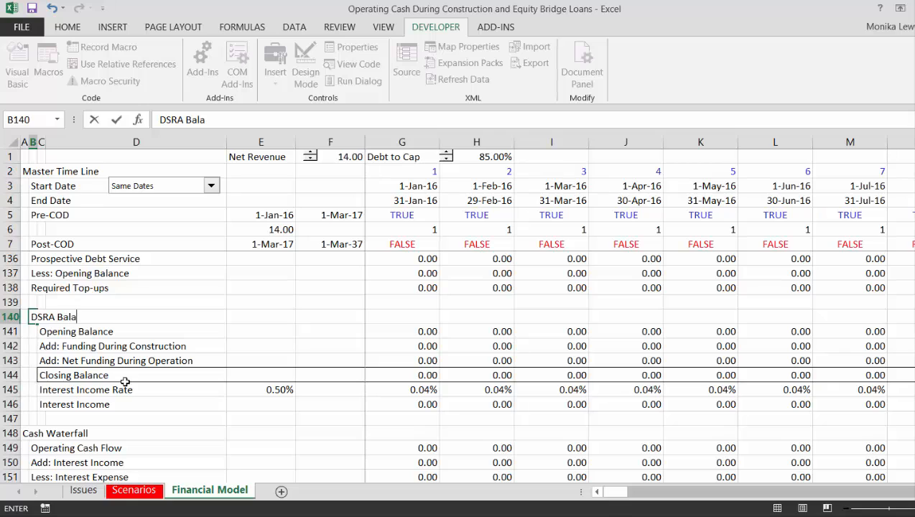
{"action": "type", "text": "nce"}
{"action": "key", "text": "Return"}
Insert three blank rows at row 147, between Interest Income and the Cash Waterfall section
{"action": "key", "text": "Down"}
{"action": "key", "text": "Down"}
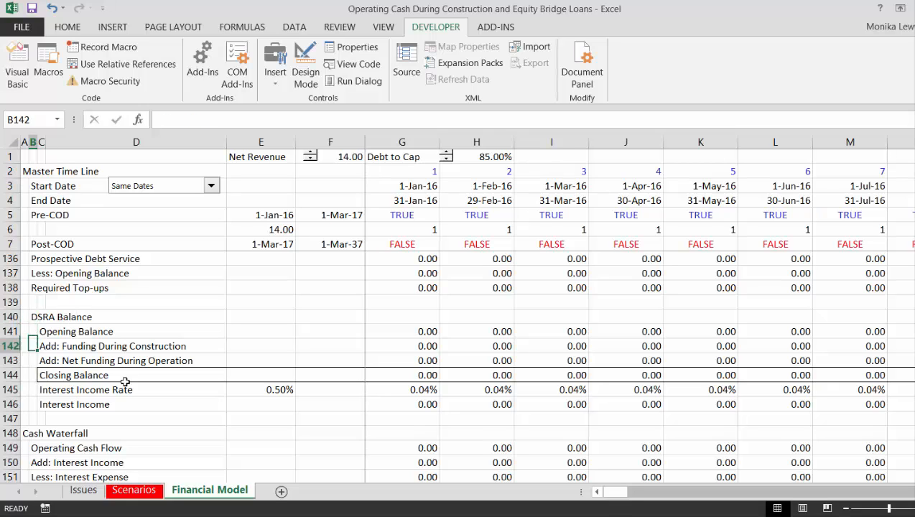
{"action": "key", "text": "Down"}
{"action": "key", "text": "Down"}
{"action": "key", "text": "Down"}
{"action": "key", "text": "Down"}
{"action": "key", "text": "Down"}
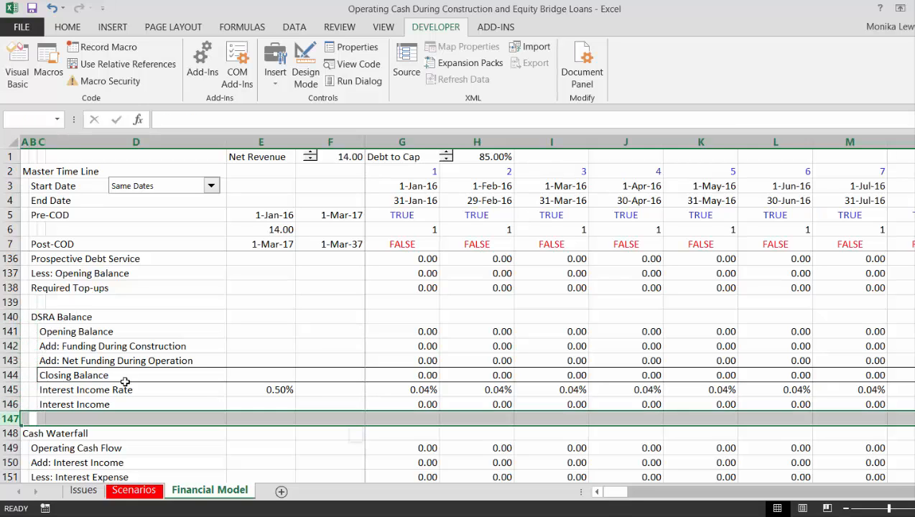
{"action": "key", "text": "shift+space"}
{"action": "key", "text": "ctrl+shift+plus"}
{"action": "key", "text": "ctrl+shift+plus"}
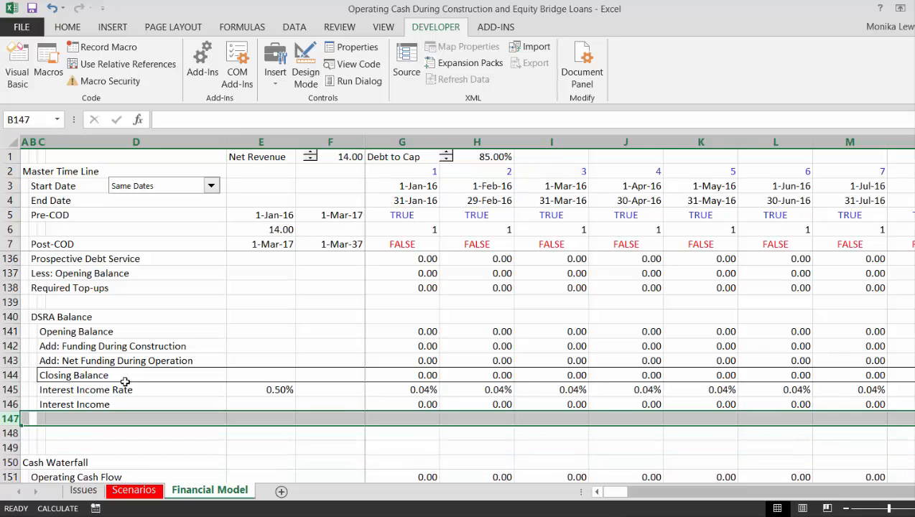
{"action": "key", "text": "ctrl+shift+plus"}
{"action": "key", "text": "Left"}
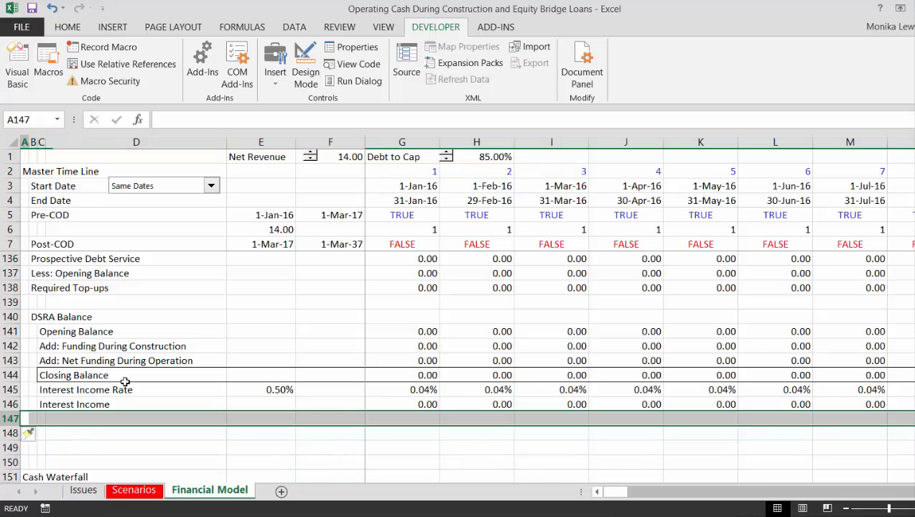
Make all of column A bold so the section headings stand out
{"action": "left_click", "coordinate": [25, 142]}
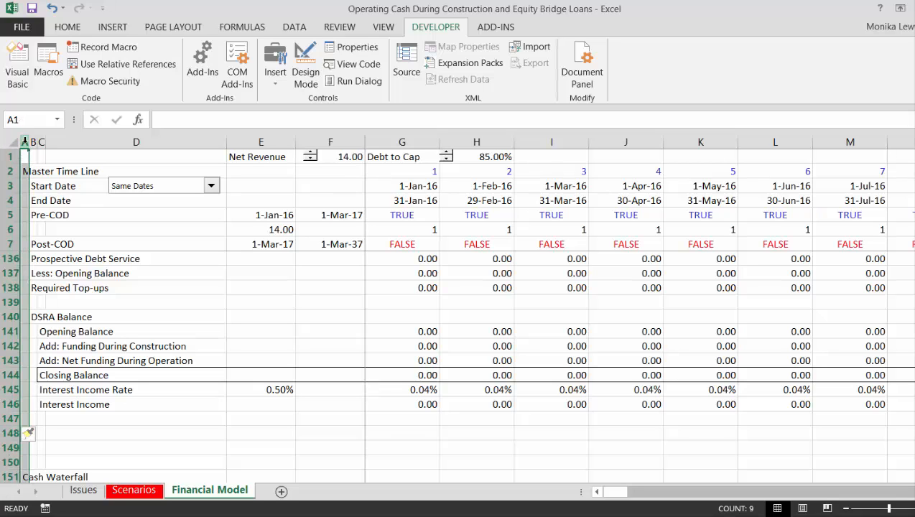
{"action": "key", "text": "ctrl+b"}
{"action": "key", "text": "Down"}
{"action": "key", "text": "Down"}
{"action": "key", "text": "Down"}
{"action": "key", "text": "Down"}
{"action": "key", "text": "Down"}
{"action": "key", "text": "Down"}
{"action": "key", "text": "Down"}
{"action": "key", "text": "Down"}
{"action": "key", "text": "Down"}
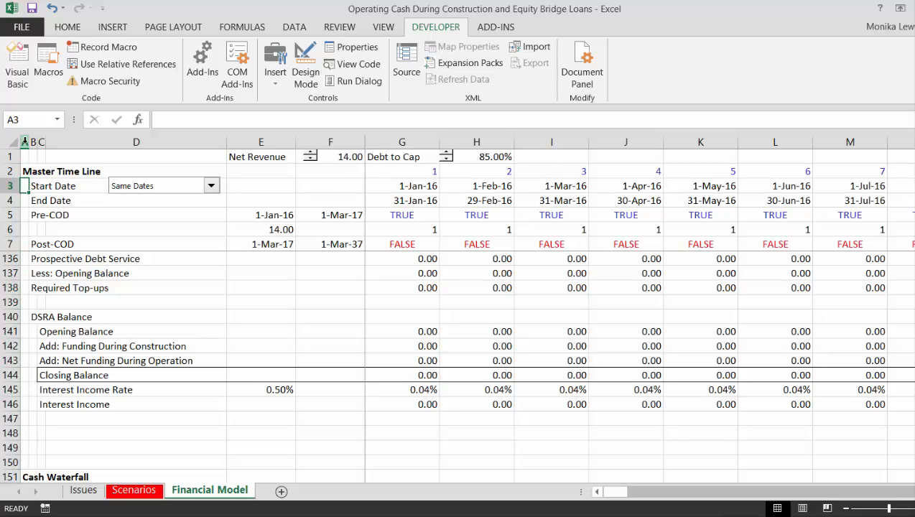
Review the model's section headings and line items in column A, from Master Time Line down to Cash Waterfall
{"action": "key", "text": "Down"}
{"action": "key", "text": "Down"}
{"action": "key", "text": "Down"}
{"action": "key", "text": "Down"}
{"action": "key", "text": "Down"}
{"action": "key", "text": "Down"}
{"action": "key", "text": "Down"}
{"action": "key", "text": "Down"}
{"action": "key", "text": "Down"}
{"action": "key", "text": "Down"}
{"action": "key", "text": "Down"}
{"action": "key", "text": "Down"}
{"action": "key", "text": "Down"}
{"action": "key", "text": "Down"}
{"action": "key", "text": "Down"}
{"action": "key", "text": "Down"}
{"action": "key", "text": "Down"}
{"action": "key", "text": "Down"}
{"action": "key", "text": "Down"}
{"action": "key", "text": "Down"}
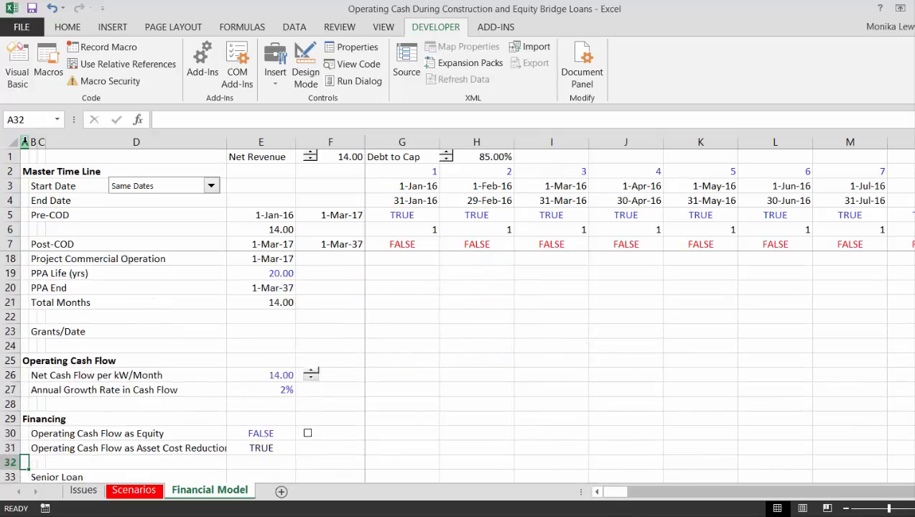
{"action": "key", "text": "Down"}
{"action": "key", "text": "Down"}
{"action": "key", "text": "Down"}
{"action": "key", "text": "Down"}
{"action": "key", "text": "Down"}
{"action": "key", "text": "Down"}
{"action": "key", "text": "Down"}
{"action": "key", "text": "Down"}
{"action": "key", "text": "Down"}
{"action": "key", "text": "Down"}
{"action": "key", "text": "Down"}
{"action": "key", "text": "Down"}
{"action": "key", "text": "Down"}
{"action": "key", "text": "Down"}
{"action": "key", "text": "Down"}
{"action": "key", "text": "Down"}
{"action": "key", "text": "Down"}
{"action": "key", "text": "Down"}
{"action": "key", "text": "Down"}
{"action": "key", "text": "Down"}
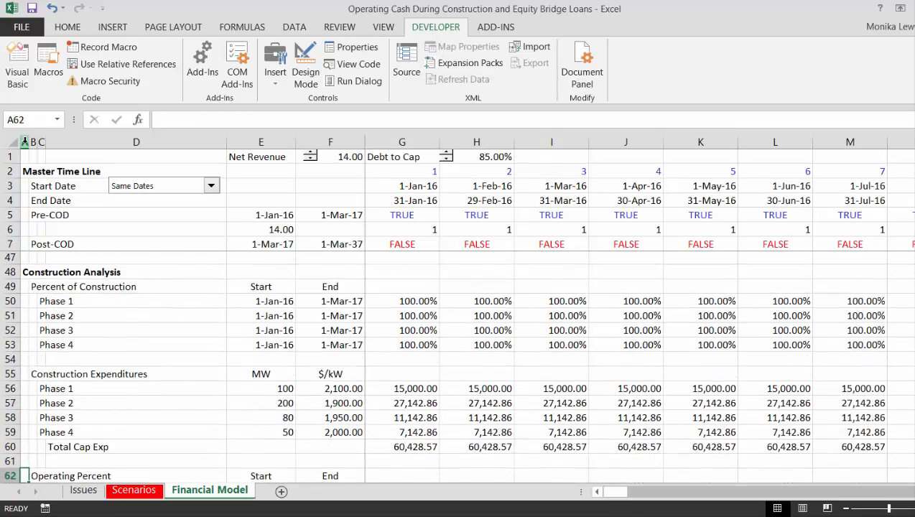
{"action": "key", "text": "Down"}
{"action": "key", "text": "Down"}
{"action": "key", "text": "Down"}
{"action": "key", "text": "Down"}
{"action": "key", "text": "Down"}
{"action": "key", "text": "Down"}
{"action": "key", "text": "Down"}
{"action": "key", "text": "Down"}
{"action": "key", "text": "Down"}
{"action": "key", "text": "Down"}
{"action": "key", "text": "Down"}
{"action": "key", "text": "Down"}
{"action": "key", "text": "Down"}
{"action": "key", "text": "Down"}
{"action": "key", "text": "Down"}
{"action": "key", "text": "Down"}
{"action": "key", "text": "Down"}
{"action": "key", "text": "Down"}
{"action": "key", "text": "Down"}
{"action": "key", "text": "Down"}
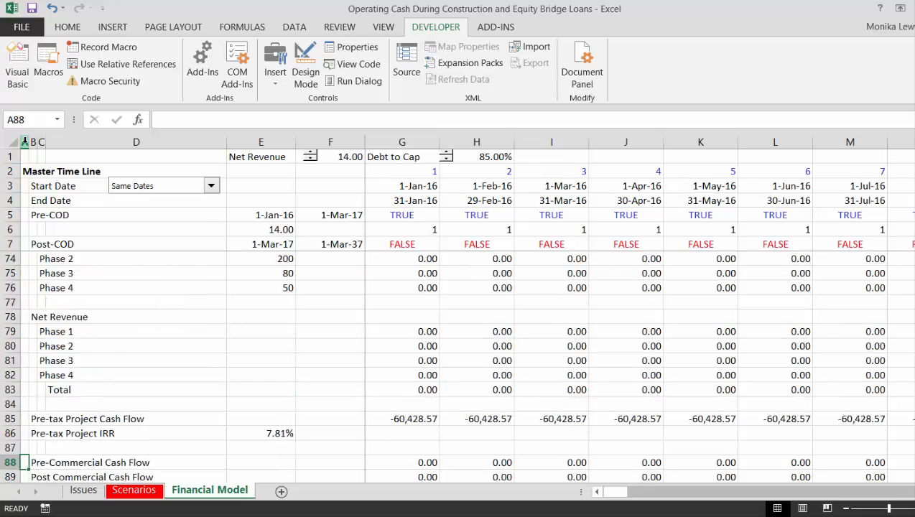
{"action": "key", "text": "Down"}
{"action": "key", "text": "Down"}
{"action": "key", "text": "Down"}
{"action": "key", "text": "Down"}
{"action": "key", "text": "Down"}
{"action": "key", "text": "Down"}
{"action": "key", "text": "Down"}
{"action": "key", "text": "Down"}
{"action": "key", "text": "Down"}
{"action": "key", "text": "Down"}
{"action": "key", "text": "Down"}
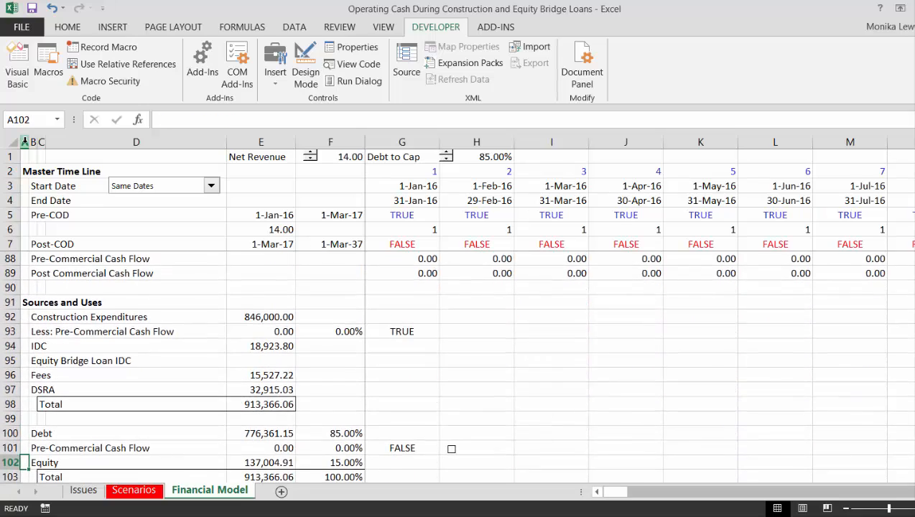
{"action": "key", "text": "Down"}
{"action": "key", "text": "Down"}
{"action": "key", "text": "Down"}
{"action": "key", "text": "Down"}
{"action": "key", "text": "Down"}
{"action": "key", "text": "Down"}
{"action": "key", "text": "Down"}
{"action": "key", "text": "Down"}
{"action": "key", "text": "Down"}
{"action": "key", "text": "Down"}
{"action": "key", "text": "Down"}
{"action": "key", "text": "Down"}
{"action": "key", "text": "Down"}
{"action": "key", "text": "Down"}
{"action": "key", "text": "Down"}
{"action": "key", "text": "Down"}
{"action": "key", "text": "Down"}
{"action": "key", "text": "Down"}
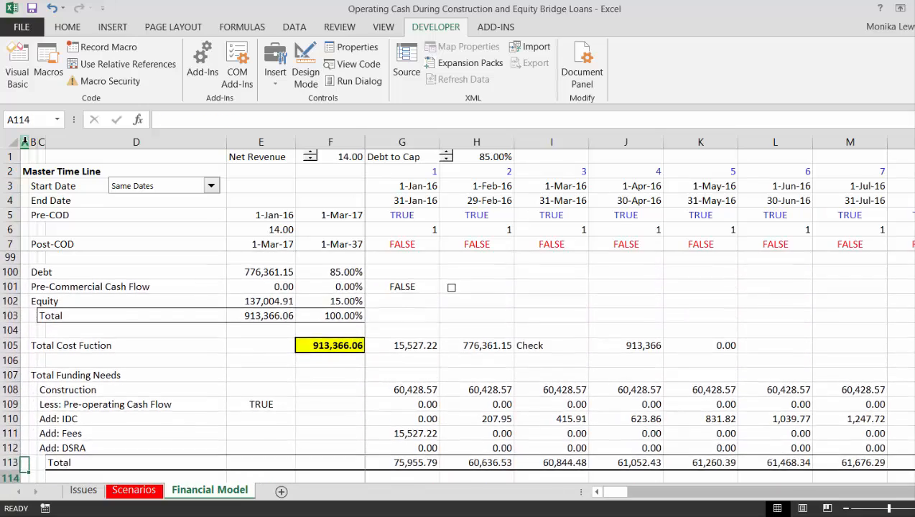
{"action": "key", "text": "Down"}
{"action": "key", "text": "Down"}
{"action": "key", "text": "Down"}
{"action": "key", "text": "Down"}
{"action": "key", "text": "Down"}
{"action": "key", "text": "Down"}
{"action": "key", "text": "Down"}
{"action": "key", "text": "Down"}
{"action": "key", "text": "Down"}
{"action": "key", "text": "Down"}
{"action": "key", "text": "Down"}
{"action": "key", "text": "Down"}
{"action": "key", "text": "Down"}
{"action": "key", "text": "Down"}
{"action": "key", "text": "Down"}
{"action": "key", "text": "Down"}
{"action": "key", "text": "Down"}
{"action": "key", "text": "Down"}
{"action": "key", "text": "Down"}
{"action": "key", "text": "Down"}
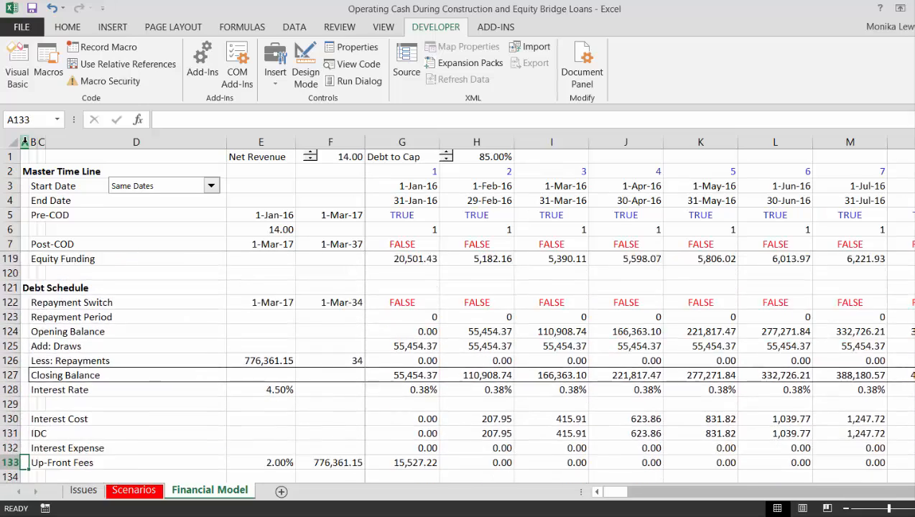
{"action": "key", "text": "Up"}
{"action": "key", "text": "Up"}
{"action": "key", "text": "Up"}
{"action": "key", "text": "Up"}
{"action": "key", "text": "Up"}
{"action": "key", "text": "Up"}
{"action": "key", "text": "Up"}
{"action": "key", "text": "Up"}
{"action": "key", "text": "Up"}
{"action": "key", "text": "Up"}
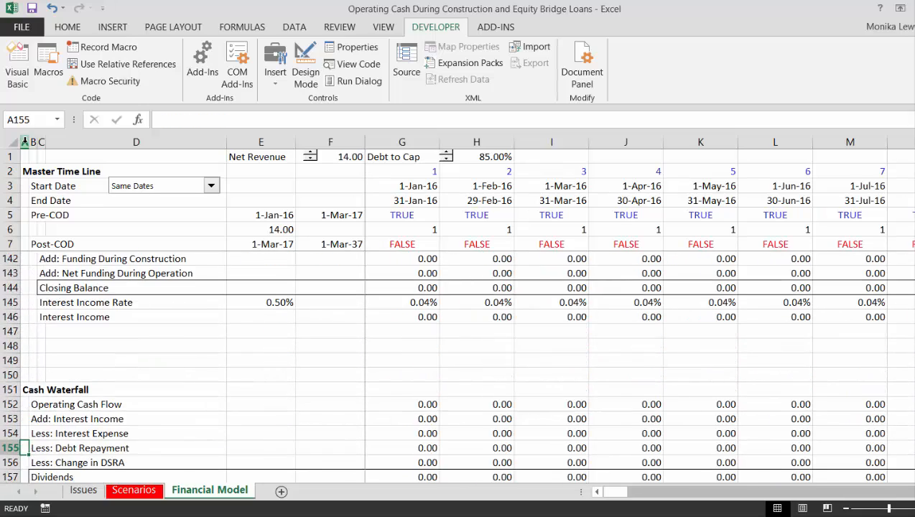
Insert two more blank rows at row 148, between the DSRA Balance block and the Cash Waterfall section
{"action": "key", "text": "Down"}
{"action": "key", "text": "Down"}
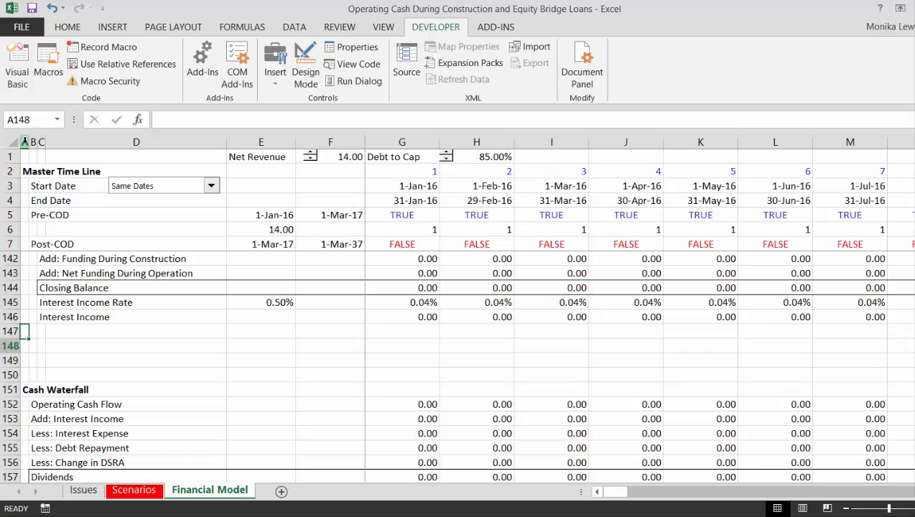
{"action": "key", "text": "shift+space"}
{"action": "key", "text": "ctrl+shift+plus"}
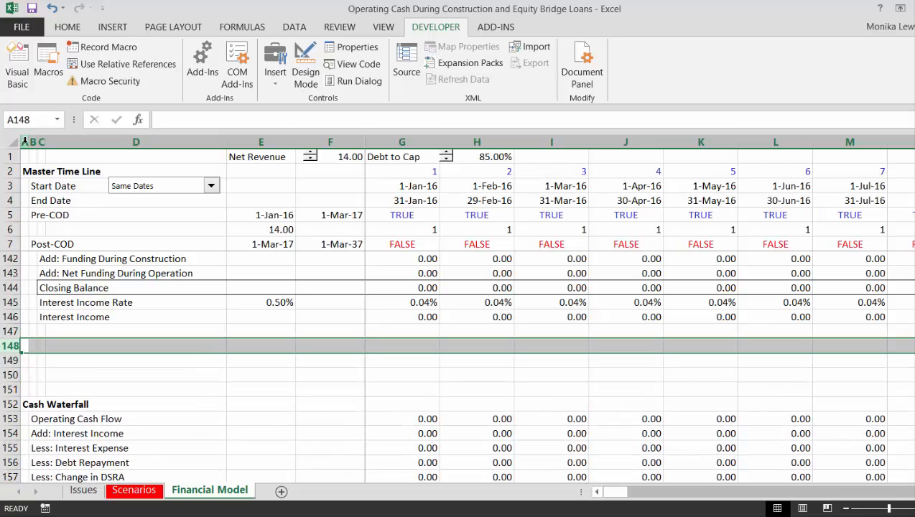
{"action": "key", "text": "ctrl+shift+plus"}
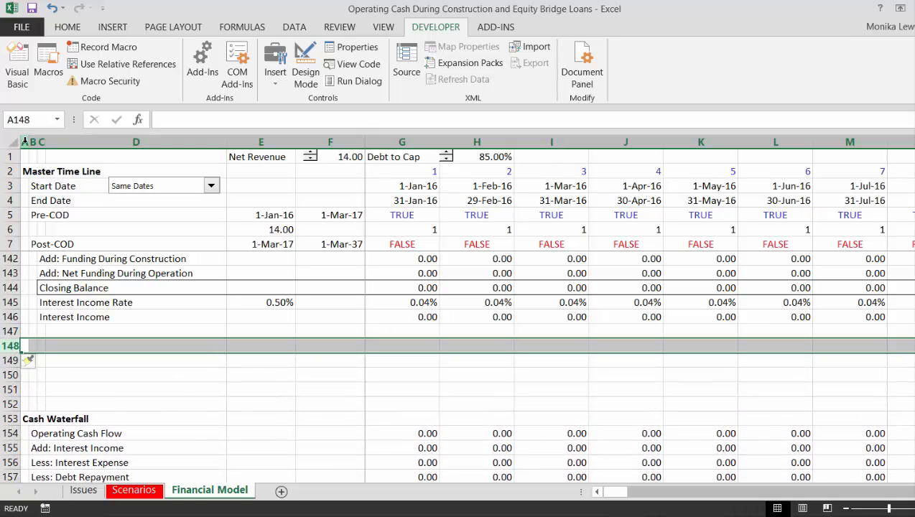
Enter the section heading "Equity Bridge Loan" in A148
{"action": "key", "text": "Left"}
{"action": "key", "text": "Up"}
{"action": "key", "text": "Down"}
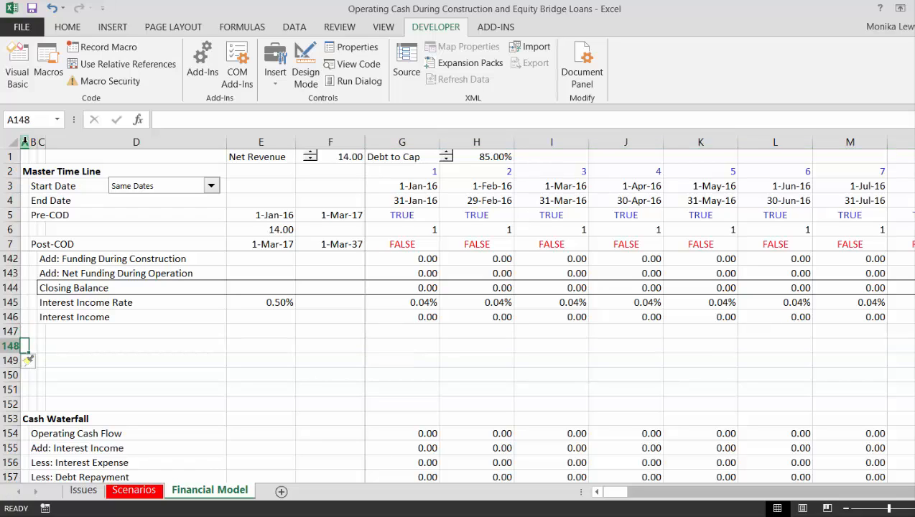
{"action": "type", "text": "Equity "}
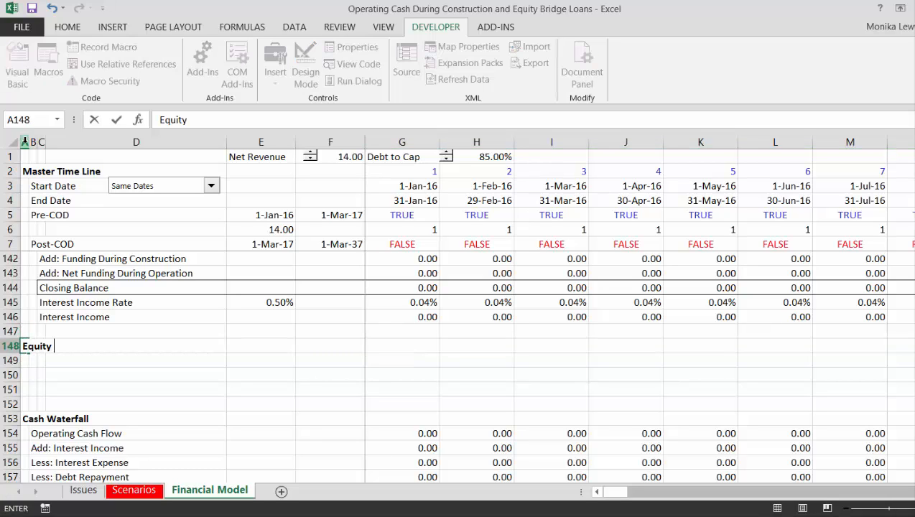
{"action": "type", "text": "Bridge Loan"}
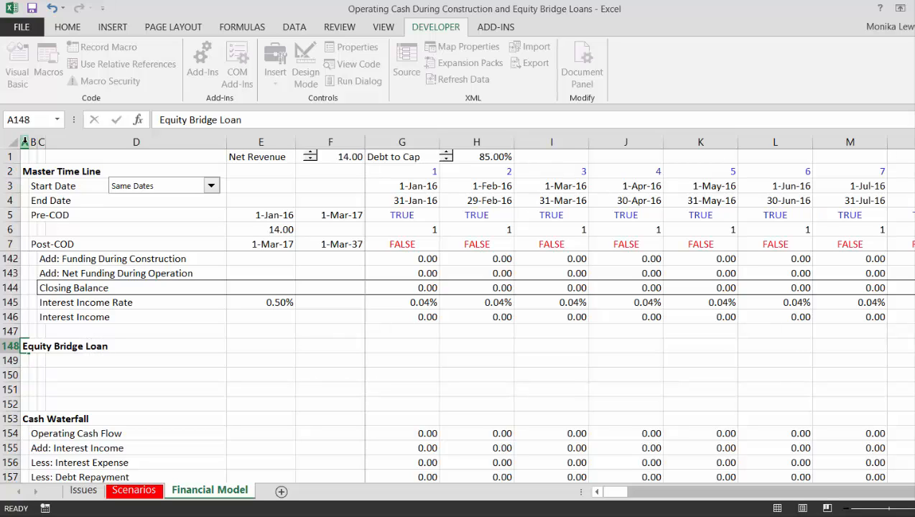
{"action": "key", "text": "Return"}
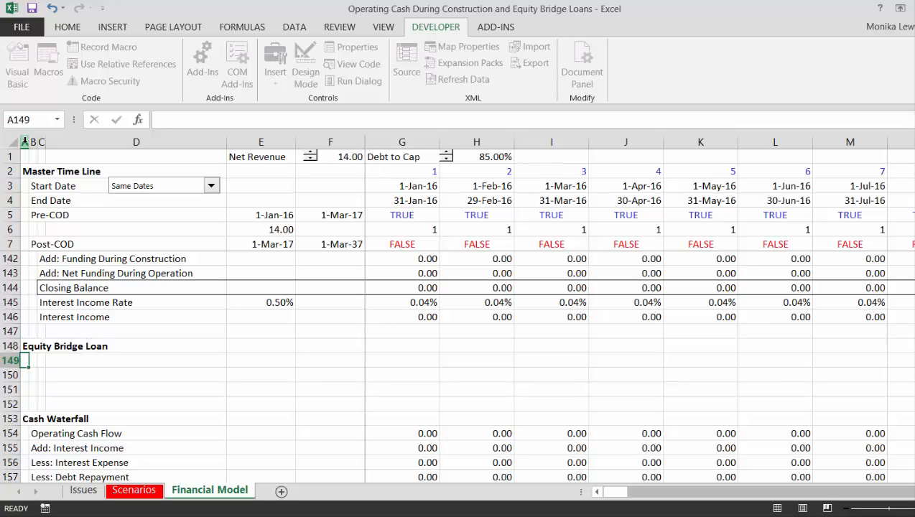
Enter the labels "Opening Balance" in B149 and "Add: Draws for Equity Issue" in B150
{"action": "key", "text": "Right"}
{"action": "type", "text": "Opening"}
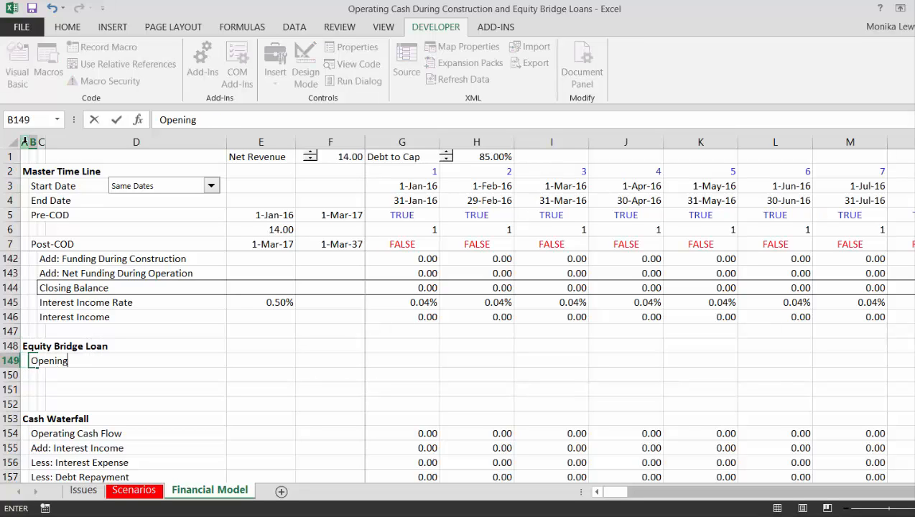
{"action": "type", "text": " Balance"}
{"action": "key", "text": "Return"}
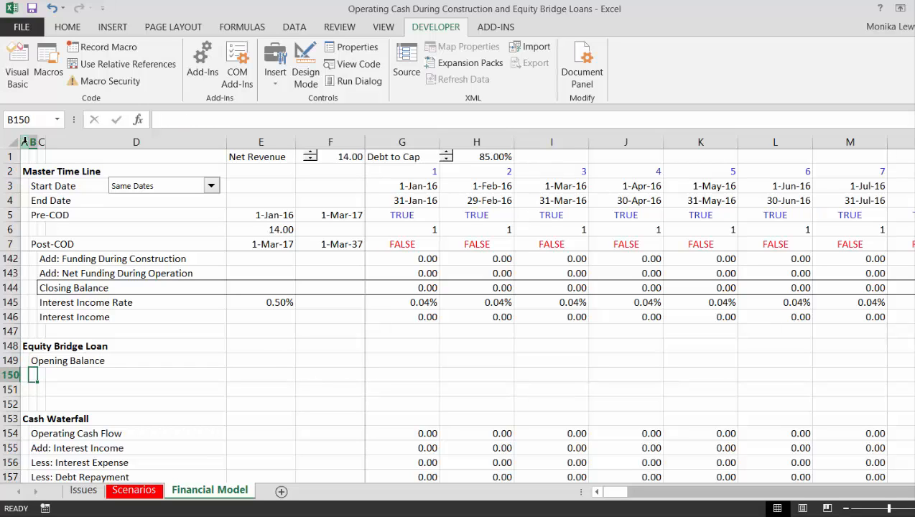
{"action": "type", "text": "Add: Dra"}
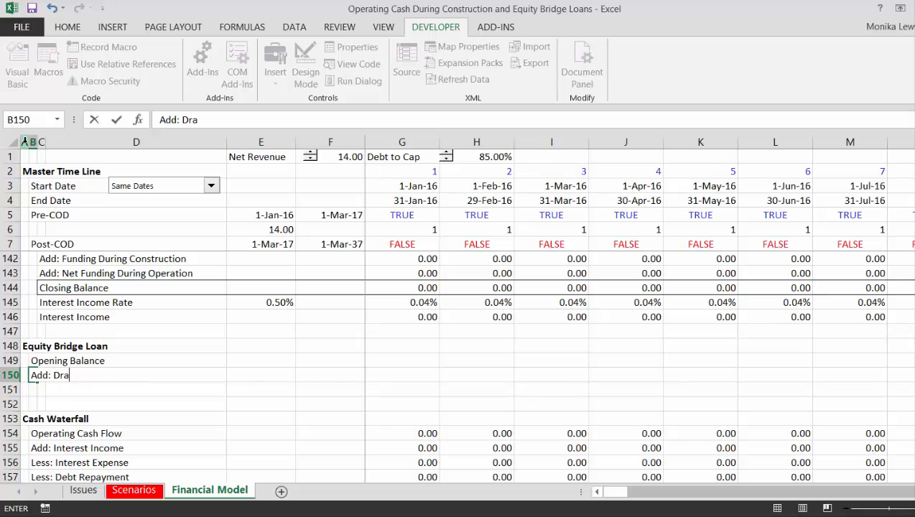
{"action": "type", "text": "ws for Equity I"}
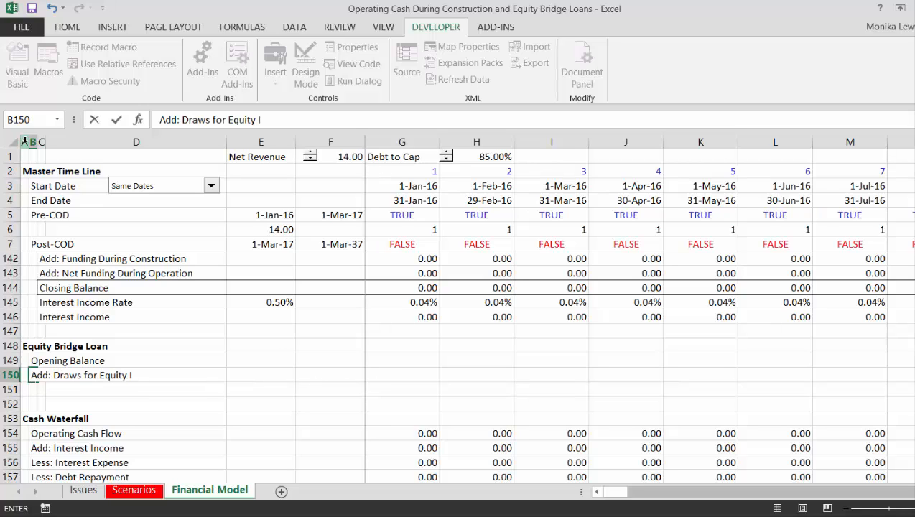
{"action": "type", "text": "SS"}
{"action": "key", "text": "Return"}
Insert two blank rows at row 151, below the equity draws label
{"action": "key", "text": "shift+space"}
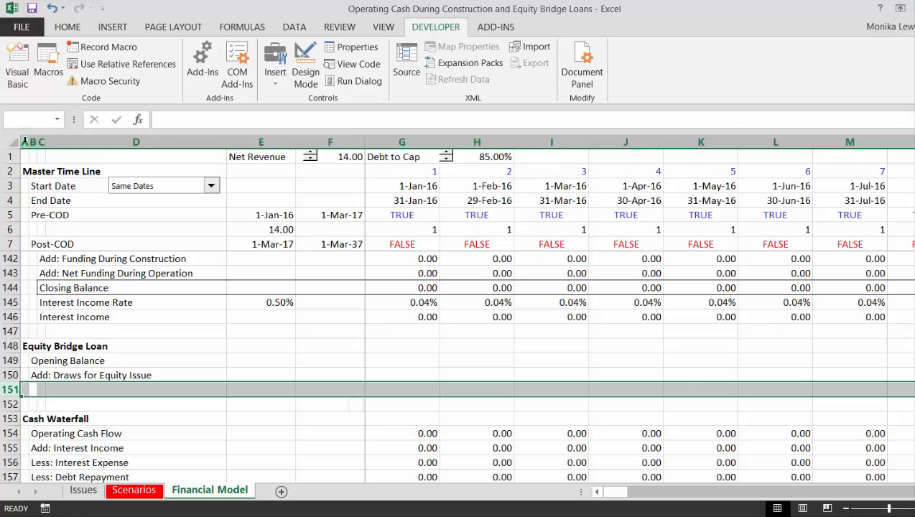
{"action": "key", "text": "ctrl+shift+equal"}
{"action": "key", "text": "ctrl+shift+equal"}
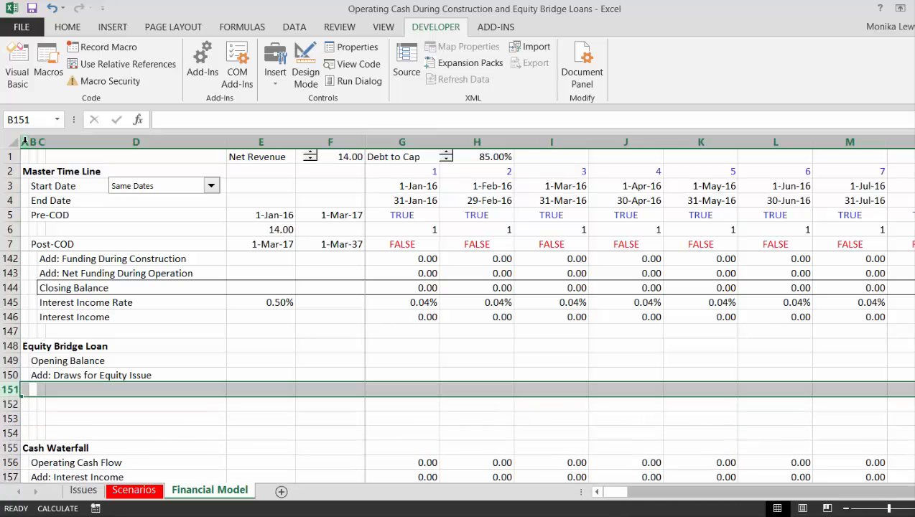
Enter the label "Add: Capitalised Interest" in B151
{"action": "key", "text": "shift+BackSpace"}
{"action": "key", "text": "Left"}
{"action": "key", "text": "Right"}
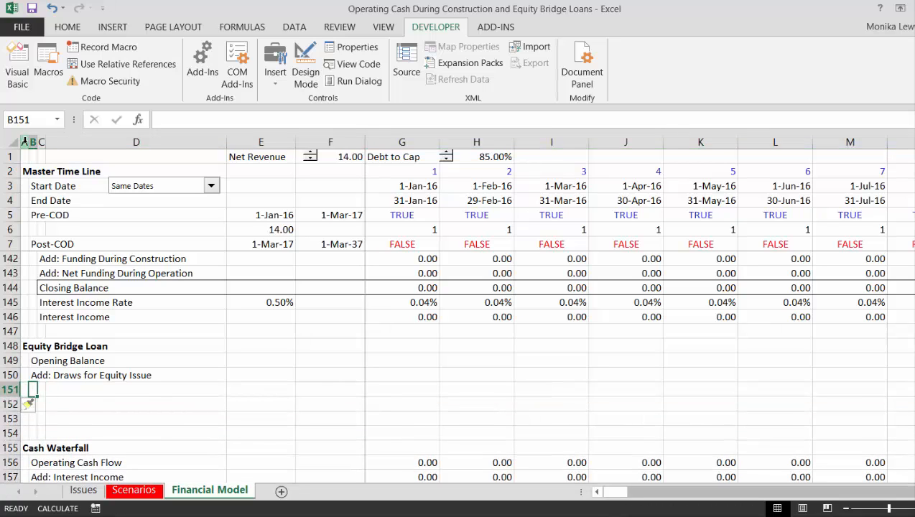
{"action": "key", "text": "ctrl+apostrophe"}
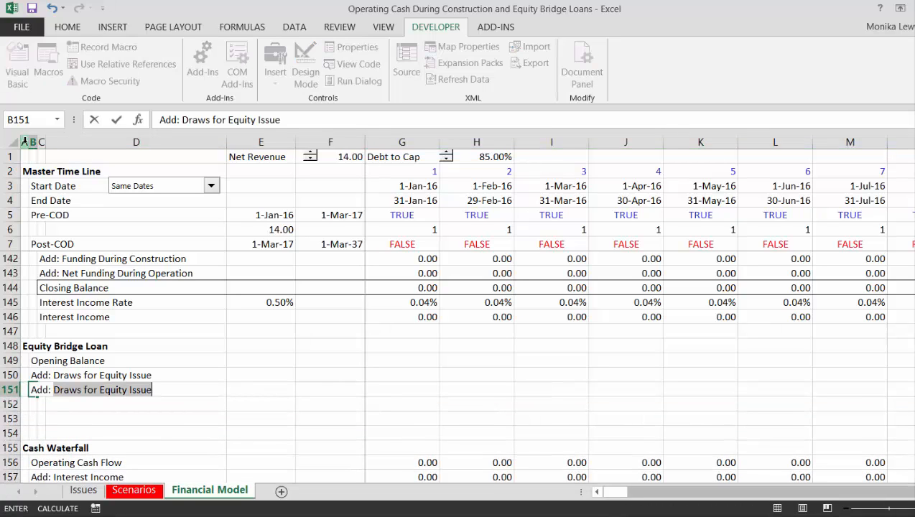
{"action": "type", "text": "Capitalise"}
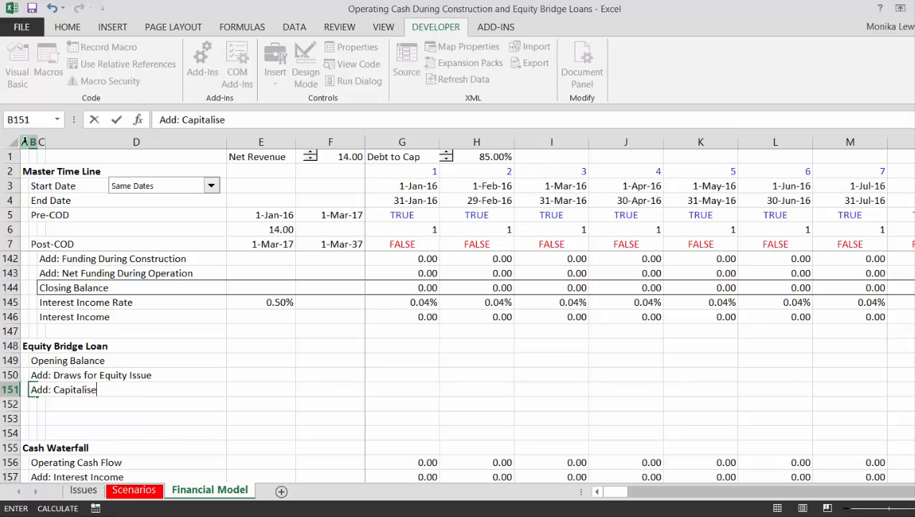
{"action": "type", "text": "d Interest"}
{"action": "key", "text": "Return"}
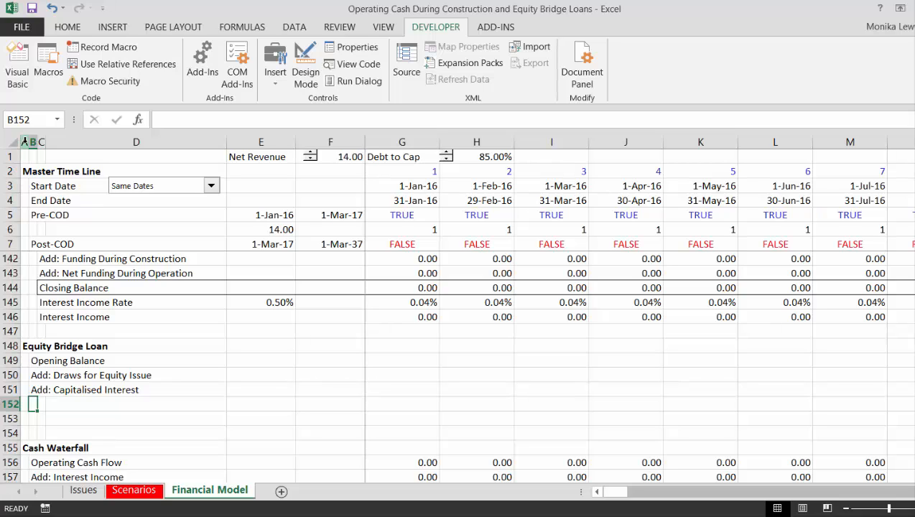
Enter the label "Less: Repayments at COD" in B152
{"action": "type", "text": "Less:"}
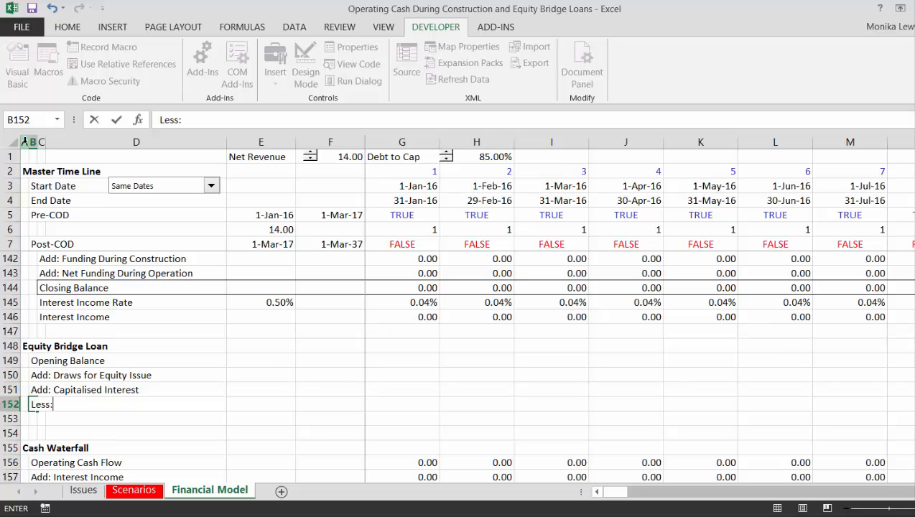
{"action": "type", "text": " Repayments a"}
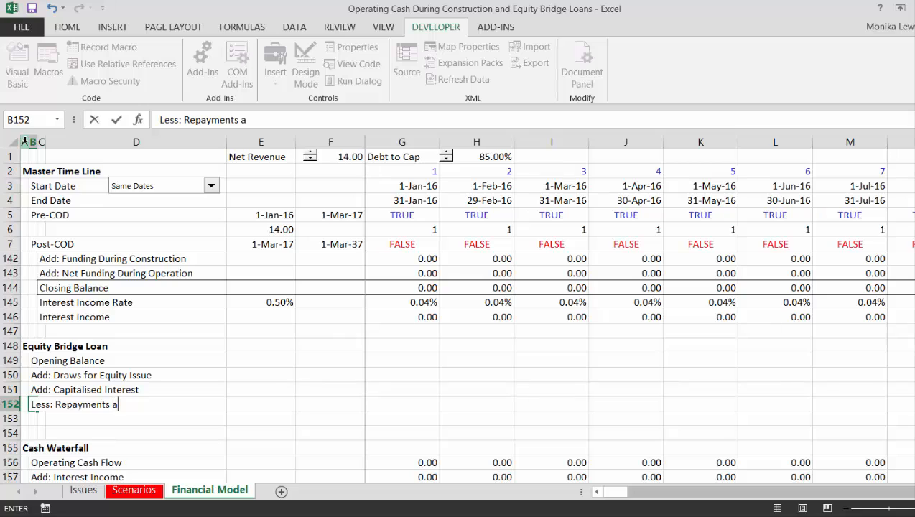
{"action": "type", "text": "t COD"}
{"action": "key", "text": "Return"}
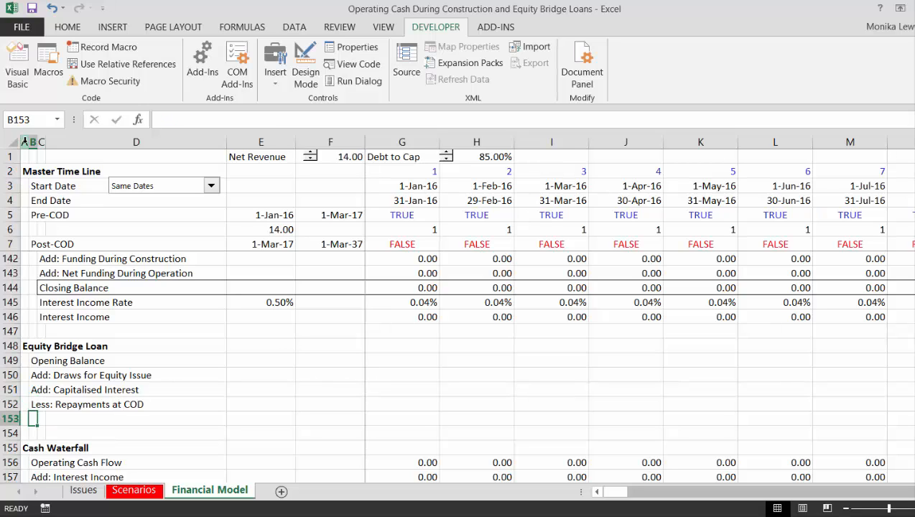
Link the date for "Less: Repayments at COD" in E152 to the Project Commercial Operation date in E18
{"action": "key", "text": "Up"}
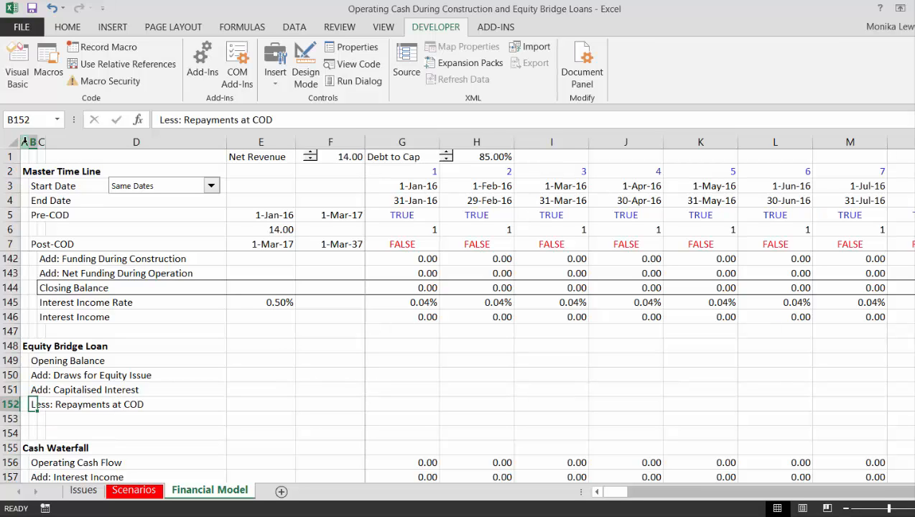
{"action": "key", "text": "Right"}
{"action": "key", "text": "Right"}
{"action": "key", "text": "Right"}
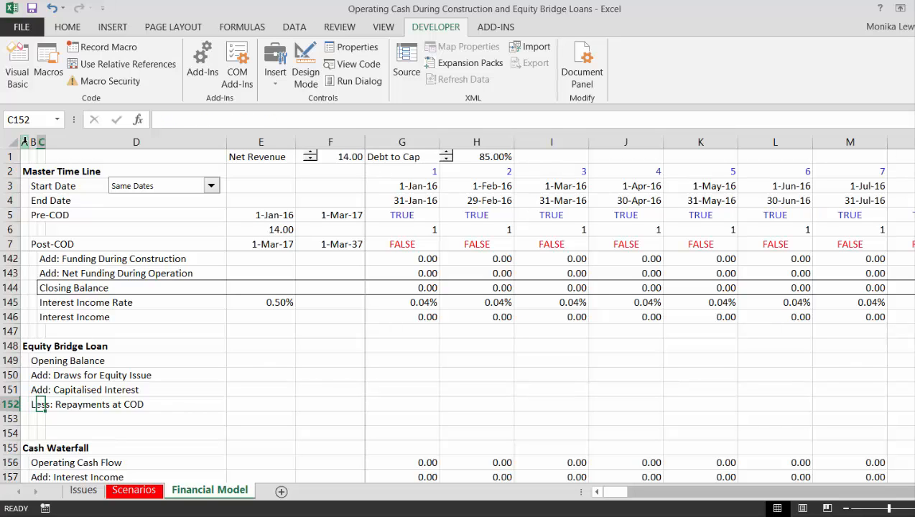
{"action": "type", "text": "="}
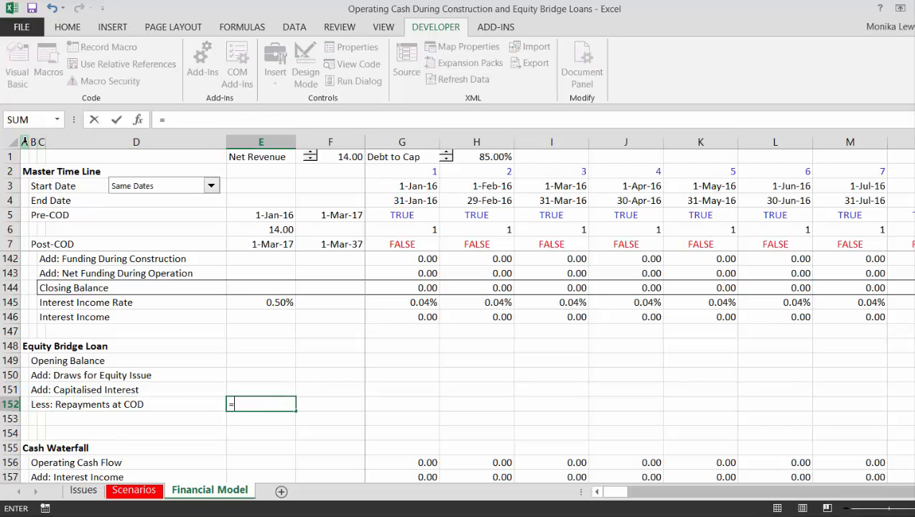
{"action": "key", "text": "Up"}
{"action": "key", "text": "Up"}
{"action": "key", "text": "Up"}
{"action": "key", "text": "Up"}
{"action": "key", "text": "Up"}
{"action": "key", "text": "Up"}
{"action": "key", "text": "Up"}
{"action": "key", "text": "Up"}
{"action": "key", "text": "Up"}
{"action": "key", "text": "Up"}
{"action": "key", "text": "Up"}
{"action": "key", "text": "Up"}
{"action": "key", "text": "Up"}
{"action": "key", "text": "Up"}
{"action": "key", "text": "Up"}
{"action": "key", "text": "Up"}
{"action": "key", "text": "Up"}
{"action": "key", "text": "Up"}
{"action": "key", "text": "Up"}
{"action": "key", "text": "Up"}
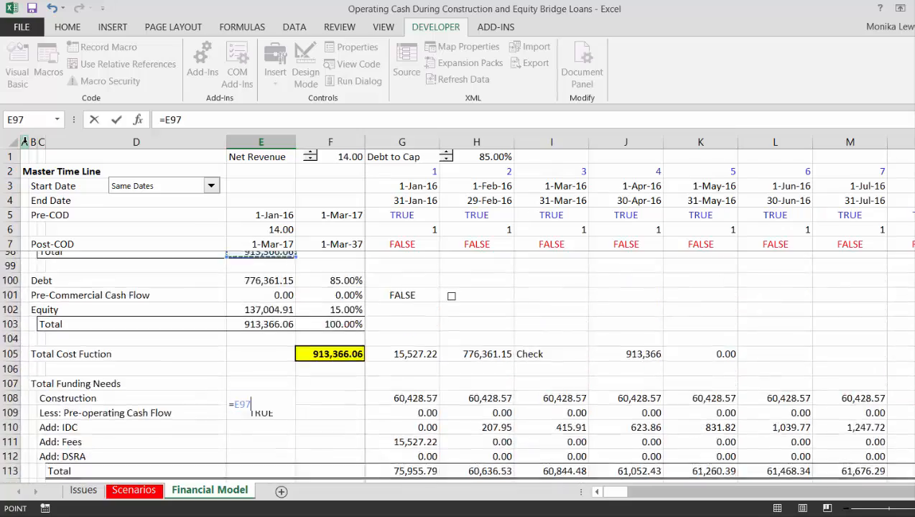
{"action": "key", "text": "Up"}
{"action": "key", "text": "Up"}
{"action": "key", "text": "Up"}
{"action": "key", "text": "Up"}
{"action": "key", "text": "Up"}
{"action": "key", "text": "Up"}
{"action": "key", "text": "Up"}
{"action": "key", "text": "Up"}
{"action": "key", "text": "Up"}
{"action": "key", "text": "Up"}
{"action": "key", "text": "Up"}
{"action": "key", "text": "Up"}
{"action": "key", "text": "Up"}
{"action": "key", "text": "Up"}
{"action": "key", "text": "Up"}
{"action": "key", "text": "Up"}
{"action": "key", "text": "Up"}
{"action": "key", "text": "Up"}
{"action": "key", "text": "Up"}
{"action": "key", "text": "Up"}
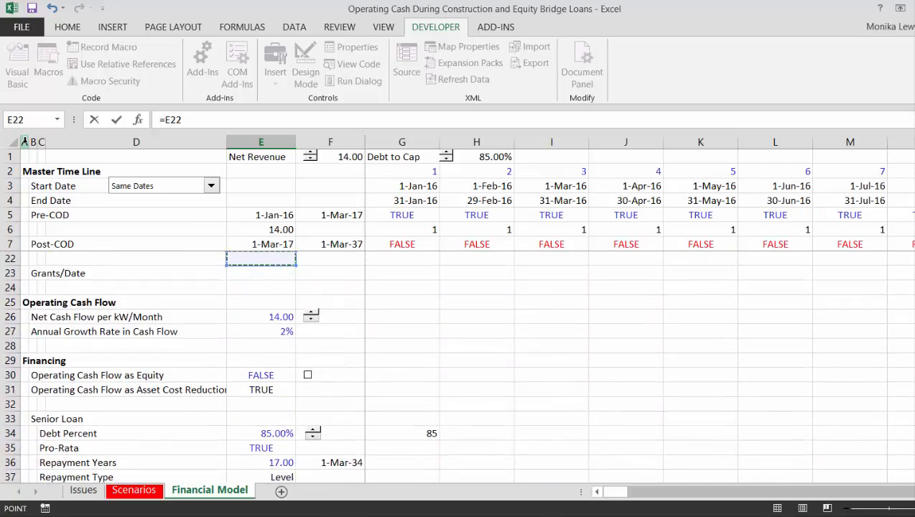
{"action": "key", "text": "Down"}
{"action": "key", "text": "Down"}
{"action": "key", "text": "Down"}
{"action": "key", "text": "Down"}
{"action": "key", "text": "Down"}
{"action": "key", "text": "Down"}
{"action": "key", "text": "Down"}
{"action": "key", "text": "Down"}
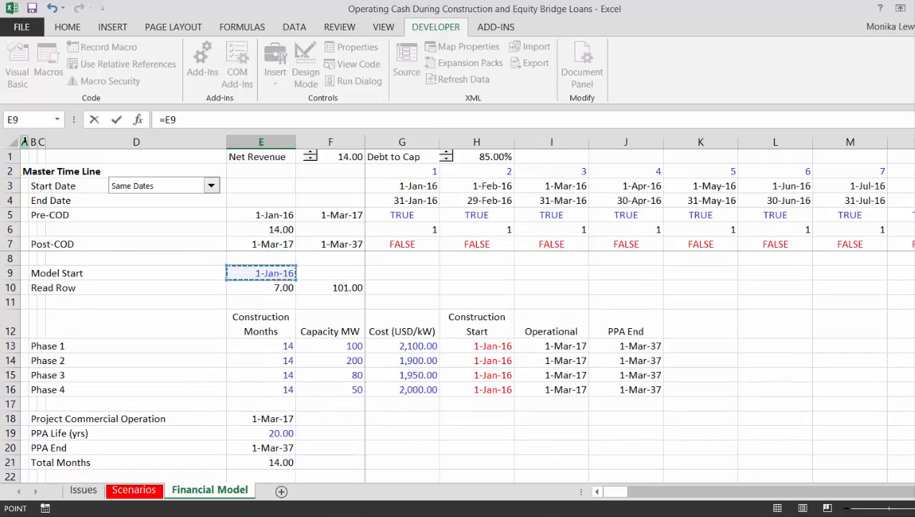
{"action": "key", "text": "Down"}
{"action": "key", "text": "Down"}
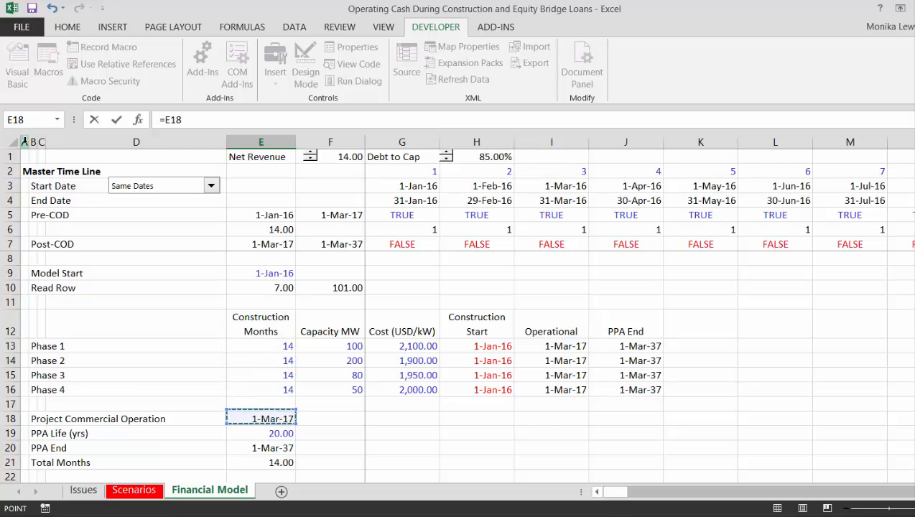
{"action": "key", "text": "Return"}
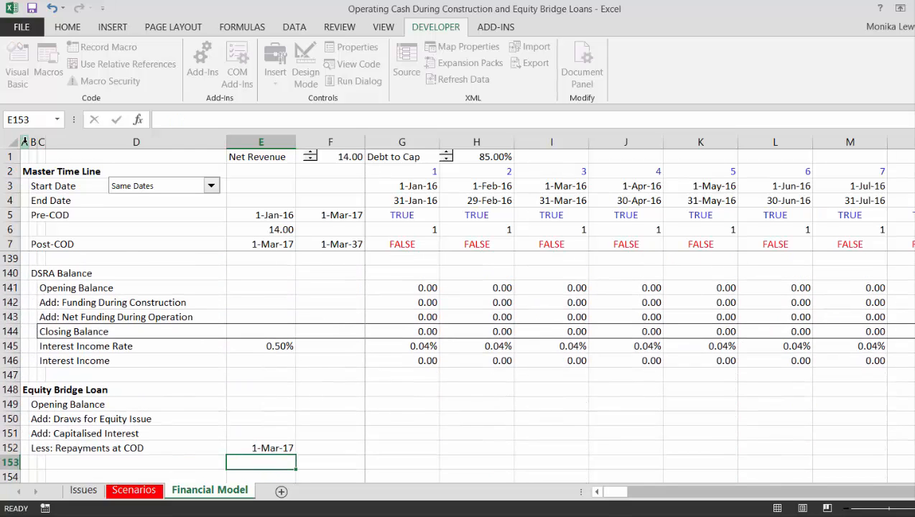
Change the repayment date formula in E152 to =EDATE(E18,-1), one month before commercial operation
{"action": "key", "text": "Up"}
{"action": "key", "text": "Down"}
{"action": "key", "text": "Down"}
{"action": "key", "text": "Down"}
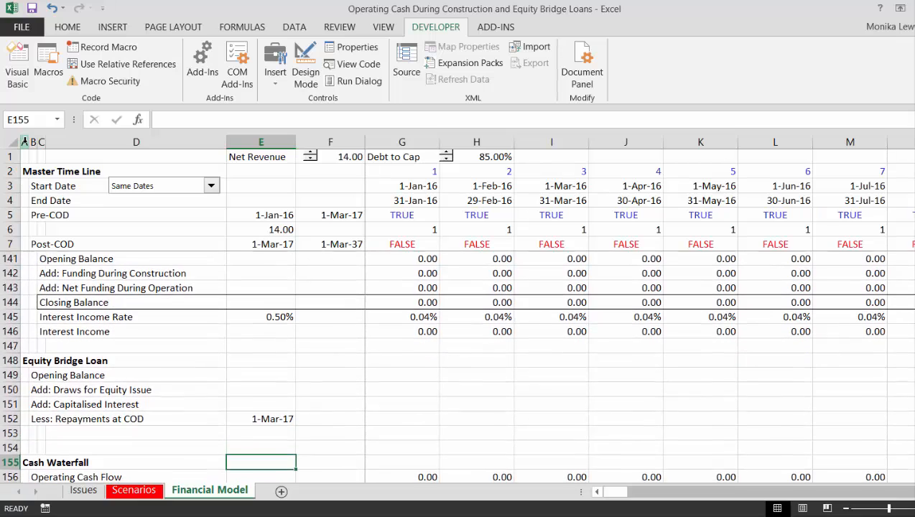
{"action": "key", "text": "Up"}
{"action": "key", "text": "Up"}
{"action": "key", "text": "Up"}
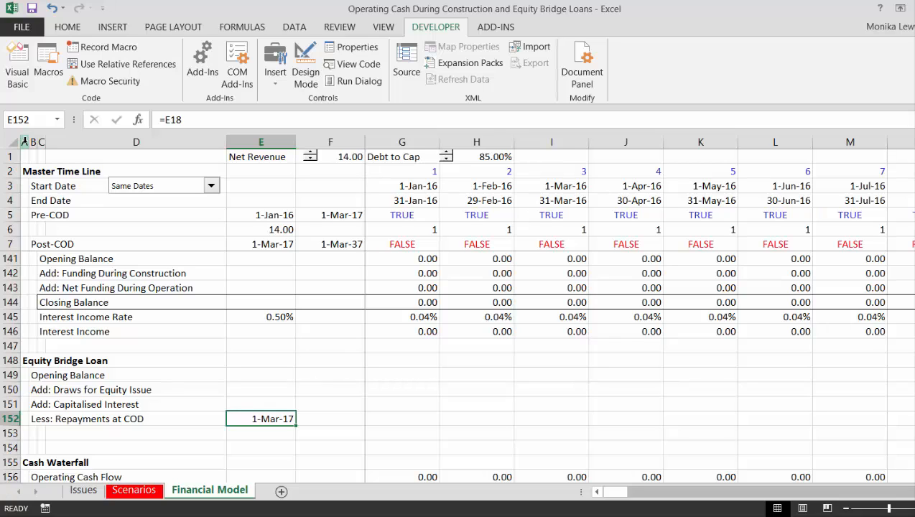
{"action": "key", "text": "F2"}
{"action": "key", "text": "Escape"}
{"action": "key", "text": "F2"}
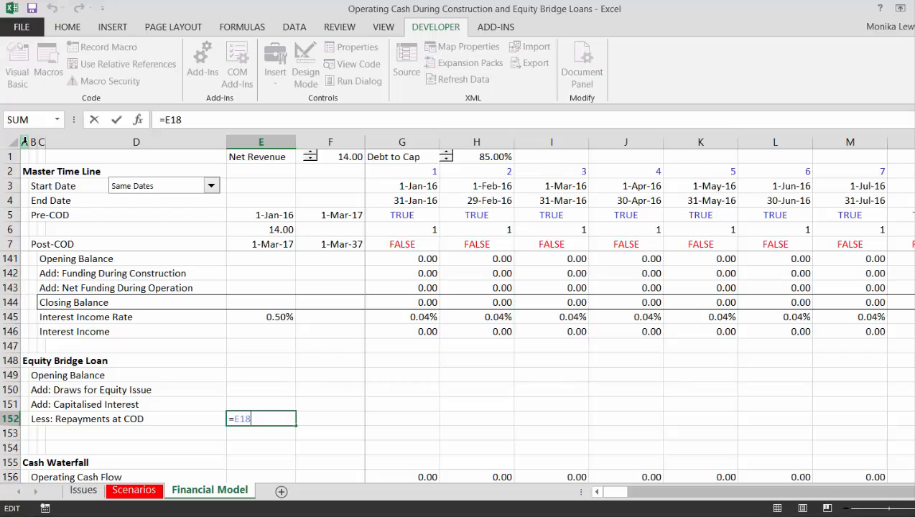
{"action": "type", "text": "ed"}
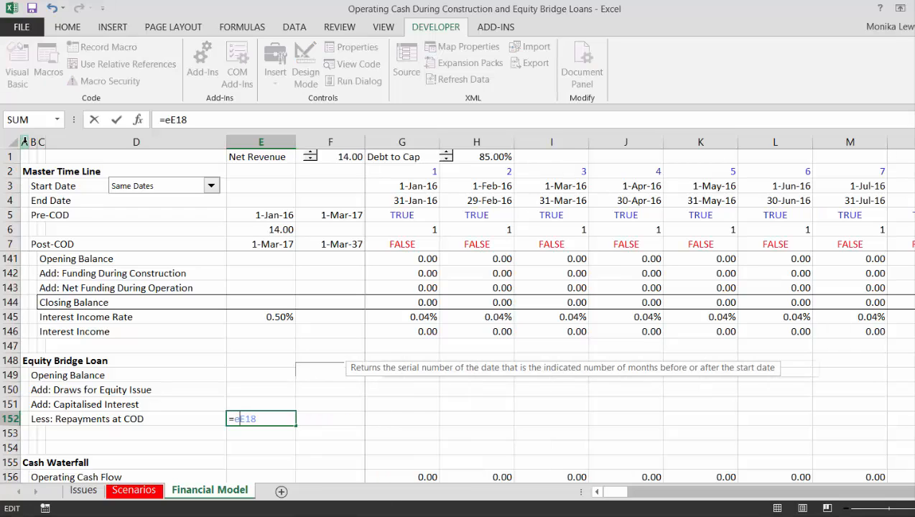
{"action": "key", "text": "Tab"}
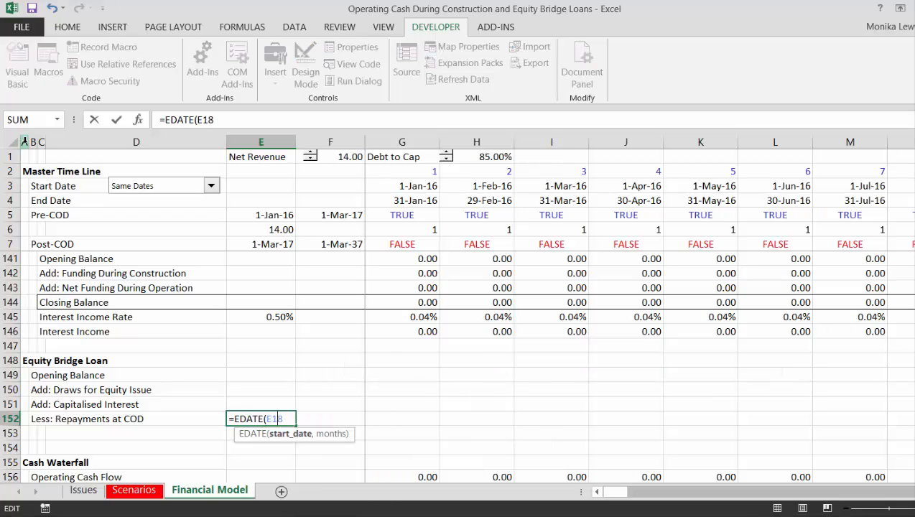
{"action": "type", "text": ",-1"}
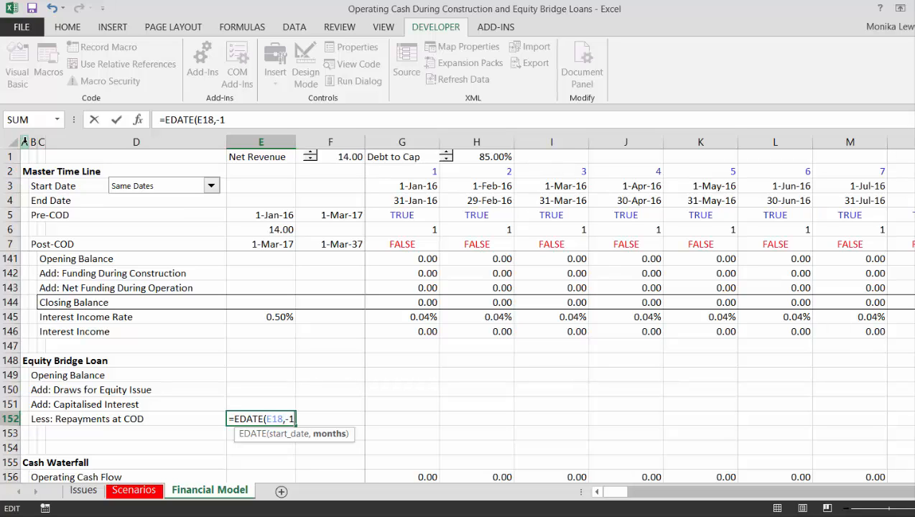
{"action": "key", "text": "Return"}
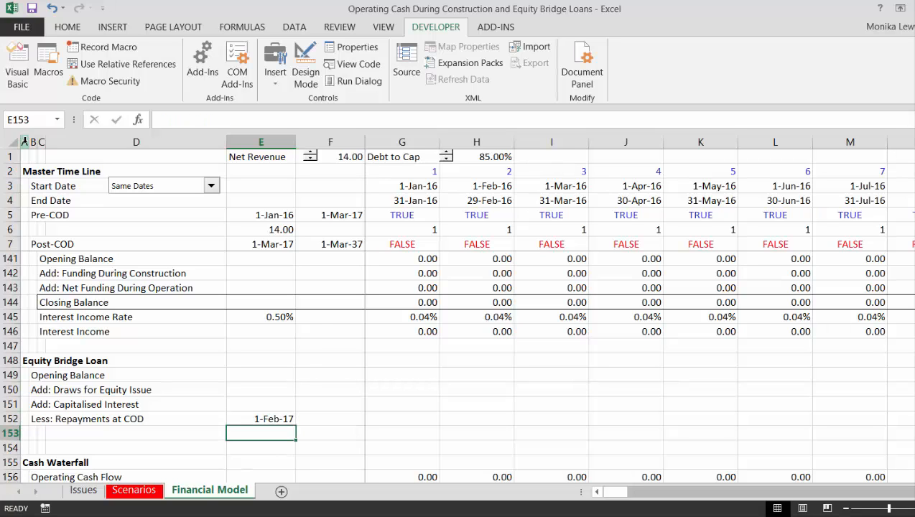
Examine the timeline columns around commercial operation, comparing the last construction months with the first operating period
{"action": "key", "text": "Right"}
{"action": "key", "text": "Right"}
{"action": "key", "text": "Right"}
{"action": "key", "text": "Right"}
{"action": "key", "text": "Right"}
{"action": "key", "text": "Right"}
{"action": "key", "text": "Right"}
{"action": "key", "text": "Right"}
{"action": "key", "text": "Right"}
{"action": "key", "text": "Right"}
{"action": "key", "text": "Right"}
{"action": "key", "text": "Right"}
{"action": "key", "text": "Right"}
{"action": "key", "text": "Right"}
{"action": "key", "text": "Right"}
{"action": "key", "text": "Right"}
{"action": "key", "text": "Right"}
{"action": "key", "text": "Right"}
{"action": "key", "text": "Right"}
{"action": "key", "text": "Right"}
{"action": "key", "text": "Right"}
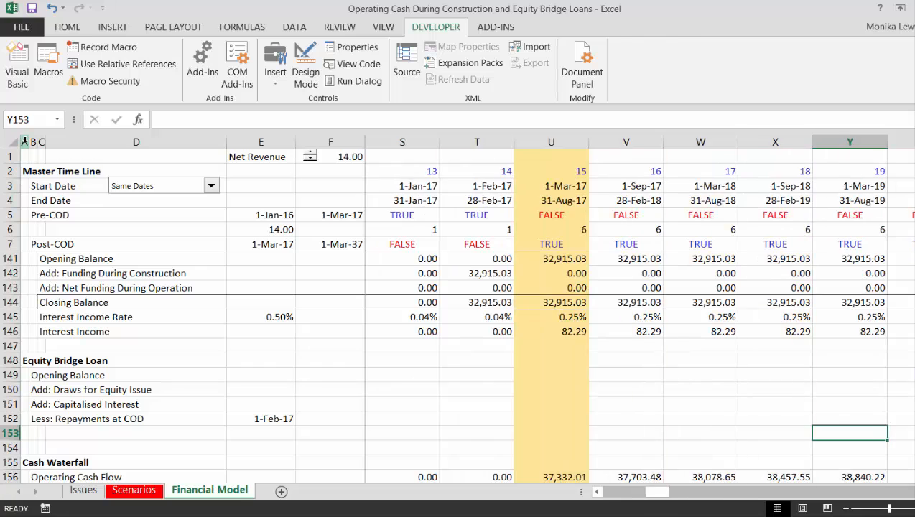
{"action": "key", "text": "Left"}
{"action": "key", "text": "Left"}
{"action": "key", "text": "Left"}
{"action": "key", "text": "Left"}
{"action": "key", "text": "Left"}
{"action": "key", "text": "Left"}
{"action": "key", "text": "Left"}
{"action": "key", "text": "Left"}
{"action": "key", "text": "Left"}
{"action": "key", "text": "Left"}
{"action": "key", "text": "Left"}
{"action": "key", "text": "Left"}
{"action": "key", "text": "Right"}
{"action": "key", "text": "Right"}
{"action": "key", "text": "Right"}
{"action": "key", "text": "Right"}
{"action": "key", "text": "Right"}
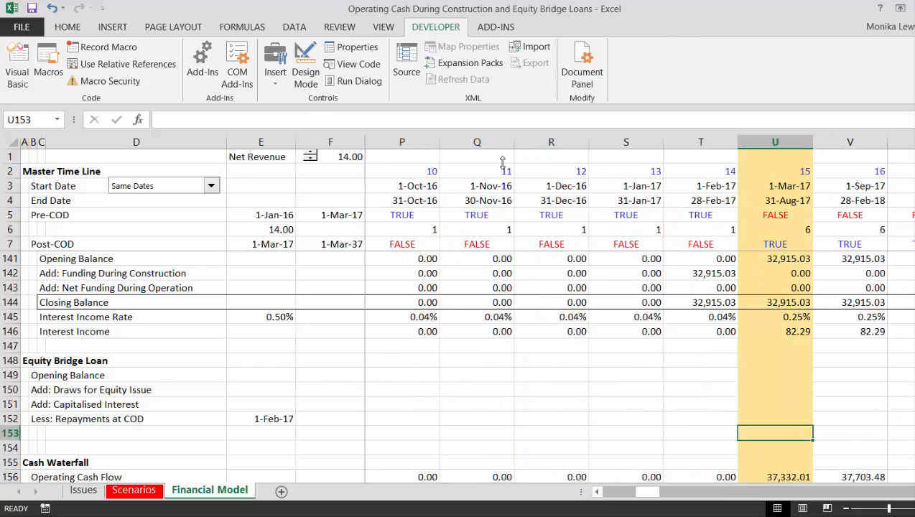
Examine the semi-annual operating periods of the timeline from column U through column AS
{"action": "key", "text": "Right"}
{"action": "key", "text": "Right"}
{"action": "key", "text": "Right"}
{"action": "key", "text": "Right"}
{"action": "key", "text": "Right"}
{"action": "key", "text": "Right"}
{"action": "key", "text": "Right"}
{"action": "key", "text": "Right"}
{"action": "key", "text": "Right"}
{"action": "key", "text": "Right"}
{"action": "key", "text": "Right"}
{"action": "key", "text": "Right"}
{"action": "key", "text": "Right"}
{"action": "key", "text": "Right"}
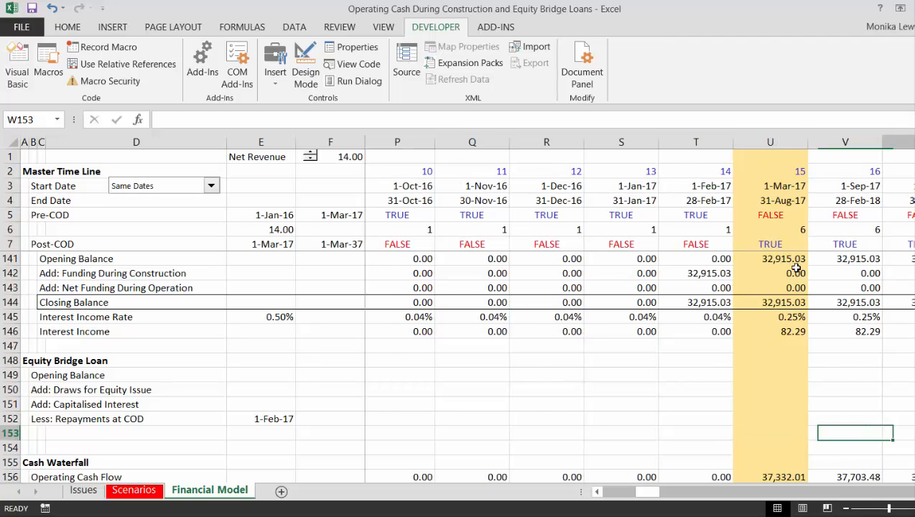
{"action": "key", "text": "Right"}
{"action": "key", "text": "Right"}
{"action": "key", "text": "Right"}
{"action": "key", "text": "Right"}
{"action": "key", "text": "Right"}
{"action": "key", "text": "Right"}
{"action": "key", "text": "Right"}
{"action": "key", "text": "Right"}
{"action": "key", "text": "Right"}
{"action": "key", "text": "Right"}
{"action": "key", "text": "Right"}
{"action": "key", "text": "Right"}
{"action": "key", "text": "Right"}
{"action": "key", "text": "Right"}
{"action": "key", "text": "Right"}
{"action": "key", "text": "Right"}
{"action": "key", "text": "Right"}
{"action": "key", "text": "Right"}
{"action": "key", "text": "Right"}
{"action": "key", "text": "Right"}
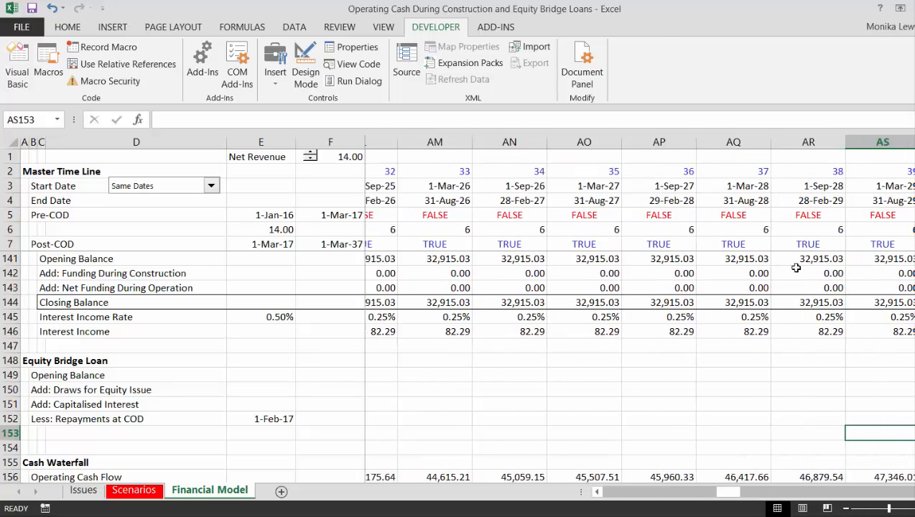
Examine the remaining semi-annual timeline periods from column AS to the end of the model at column CW
{"action": "key", "text": "Right"}
{"action": "key", "text": "Right"}
{"action": "key", "text": "Right"}
{"action": "key", "text": "Right"}
{"action": "key", "text": "Right"}
{"action": "key", "text": "Right"}
{"action": "key", "text": "Right"}
{"action": "key", "text": "Right"}
{"action": "key", "text": "Right"}
{"action": "key", "text": "Right"}
{"action": "key", "text": "Right"}
{"action": "key", "text": "Right"}
{"action": "key", "text": "Right"}
{"action": "key", "text": "Right"}
{"action": "key", "text": "Right"}
{"action": "key", "text": "Right"}
{"action": "key", "text": "Right"}
{"action": "key", "text": "Right"}
{"action": "key", "text": "Right"}
{"action": "key", "text": "Right"}
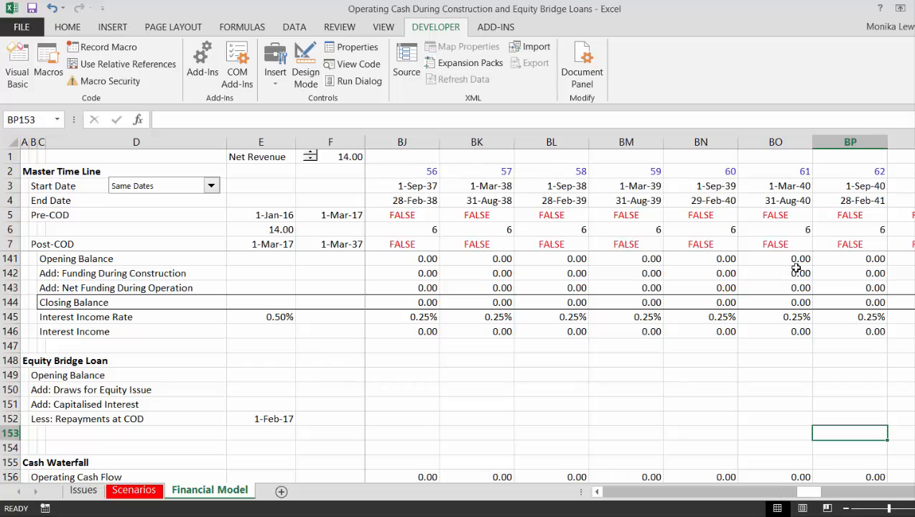
{"action": "key", "text": "Right"}
{"action": "key", "text": "Right"}
{"action": "key", "text": "Right"}
{"action": "key", "text": "Right"}
{"action": "key", "text": "Right"}
{"action": "key", "text": "Right"}
{"action": "key", "text": "Right"}
{"action": "key", "text": "Right"}
{"action": "key", "text": "Right"}
{"action": "key", "text": "Right"}
{"action": "key", "text": "Right"}
{"action": "key", "text": "Right"}
{"action": "key", "text": "Right"}
{"action": "key", "text": "Right"}
{"action": "key", "text": "Right"}
{"action": "key", "text": "Right"}
{"action": "key", "text": "Right"}
{"action": "key", "text": "Right"}
{"action": "key", "text": "Right"}
{"action": "key", "text": "Right"}
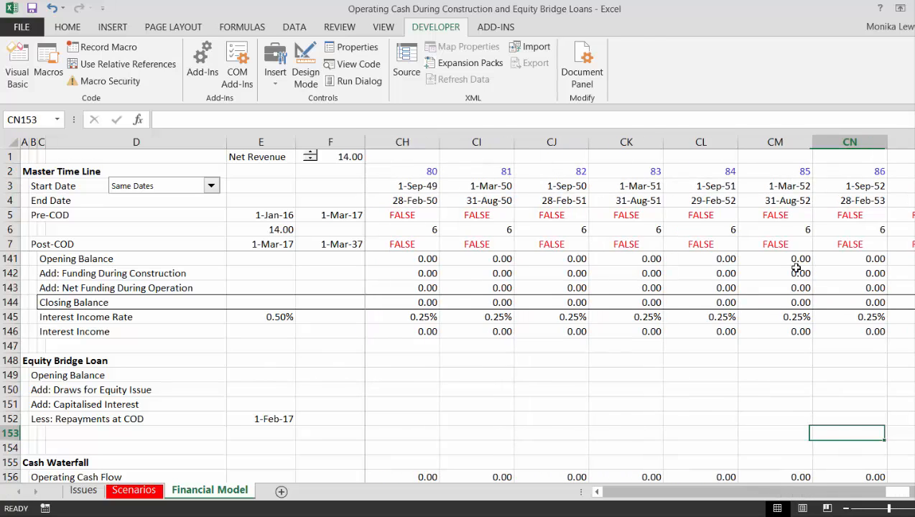
{"action": "key", "text": "Right"}
Trace the timeline back from the last model column to the operating periods around column AU
{"action": "key", "text": "Left"}
{"action": "key", "text": "Left"}
{"action": "key", "text": "Left"}
{"action": "key", "text": "Left"}
{"action": "key", "text": "Left"}
{"action": "key", "text": "Left"}
{"action": "key", "text": "Left"}
{"action": "key", "text": "Left"}
{"action": "key", "text": "Left"}
{"action": "key", "text": "Left"}
{"action": "key", "text": "Left"}
{"action": "key", "text": "Left"}
{"action": "key", "text": "Left"}
{"action": "key", "text": "Left"}
{"action": "key", "text": "Left"}
{"action": "key", "text": "Left"}
{"action": "key", "text": "Left"}
{"action": "key", "text": "Left"}
{"action": "key", "text": "Left"}
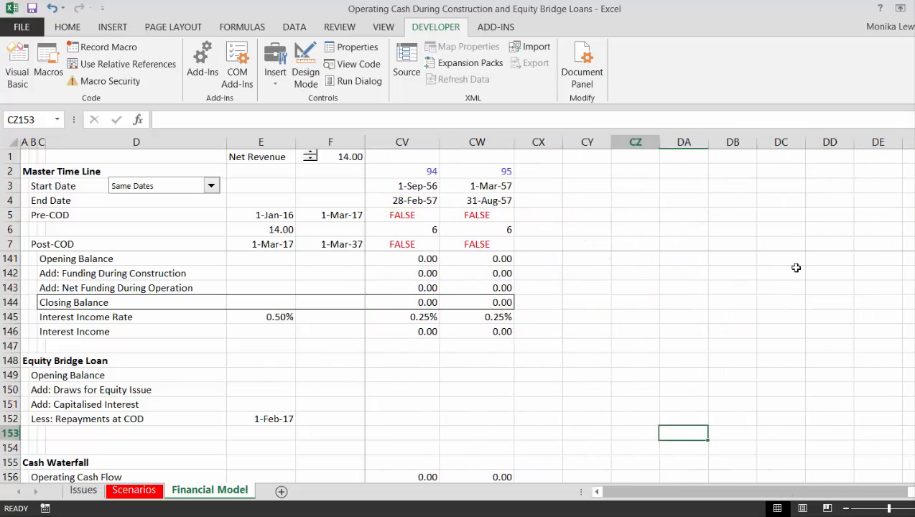
{"action": "key", "text": "Left"}
{"action": "key", "text": "Left"}
{"action": "key", "text": "Left"}
{"action": "key", "text": "Left"}
{"action": "key", "text": "Left"}
{"action": "key", "text": "Left"}
{"action": "key", "text": "Left"}
{"action": "key", "text": "Left"}
{"action": "key", "text": "Left"}
{"action": "key", "text": "Left"}
{"action": "key", "text": "Left"}
{"action": "key", "text": "Left"}
{"action": "key", "text": "Left"}
{"action": "key", "text": "Left"}
{"action": "key", "text": "Left"}
{"action": "key", "text": "Left"}
{"action": "key", "text": "Left"}
{"action": "key", "text": "Left"}
{"action": "key", "text": "Left"}
{"action": "key", "text": "Left"}
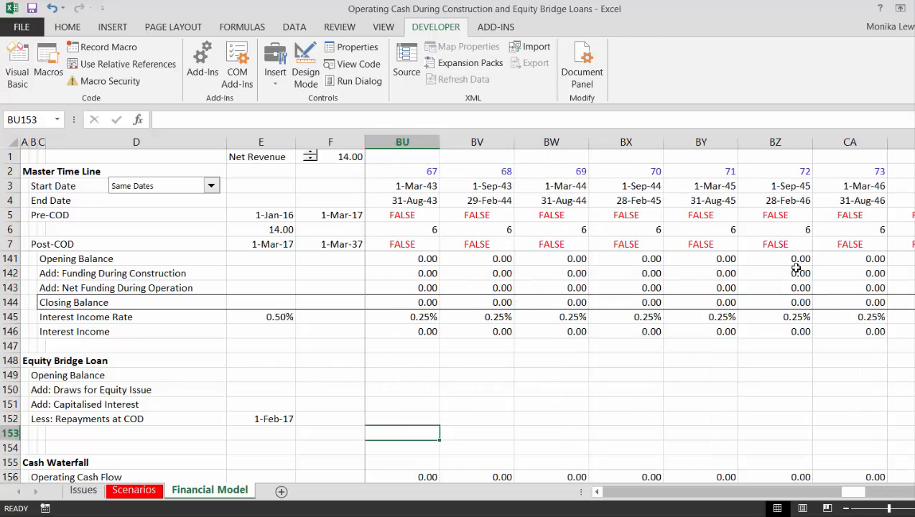
{"action": "key", "text": "Left"}
{"action": "key", "text": "Left"}
{"action": "key", "text": "Left"}
{"action": "key", "text": "Left"}
{"action": "key", "text": "Left"}
{"action": "key", "text": "Left"}
{"action": "key", "text": "Left"}
{"action": "key", "text": "Left"}
{"action": "key", "text": "Left"}
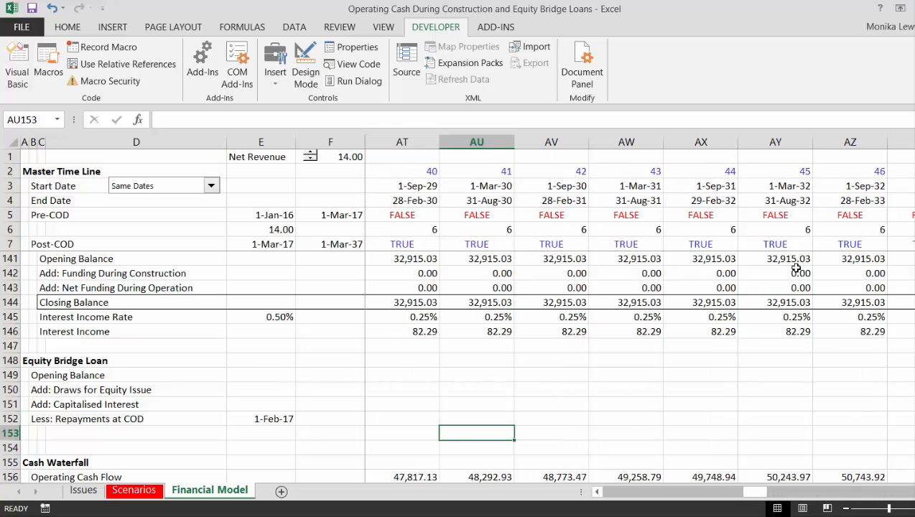
Examine the Post-COD switch and DSRA balance rows around the end of operations, from column AU to BK
{"action": "key", "text": "Right"}
{"action": "key", "text": "Right"}
{"action": "key", "text": "Right"}
{"action": "key", "text": "Right"}
{"action": "key", "text": "Right"}
{"action": "key", "text": "Right"}
{"action": "key", "text": "Right"}
{"action": "key", "text": "Right"}
{"action": "key", "text": "Right"}
{"action": "key", "text": "Right"}
{"action": "key", "text": "Right"}
{"action": "key", "text": "Right"}
{"action": "key", "text": "Right"}
{"action": "key", "text": "Right"}
{"action": "key", "text": "Right"}
{"action": "key", "text": "Right"}
{"action": "key", "text": "Right"}
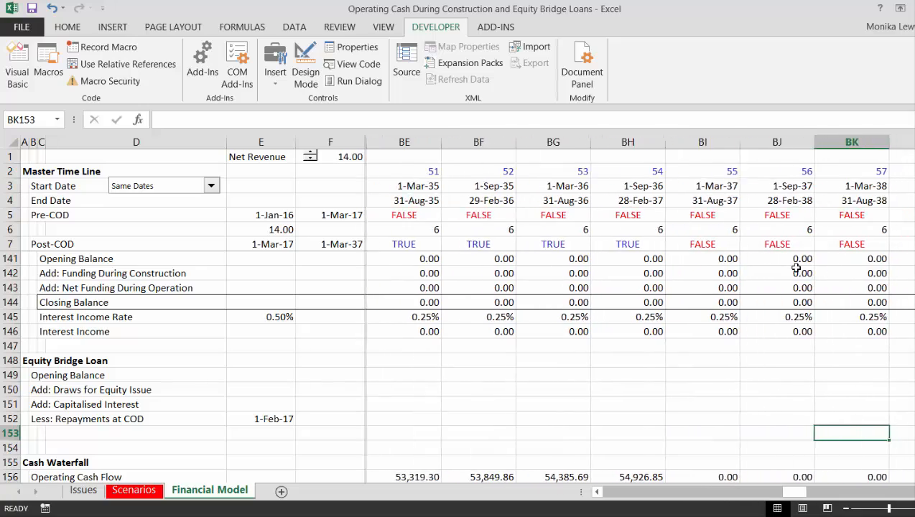
Examine the Cash Waterfall, dividend and equity cash flow rows in the periods after operations end
{"action": "key", "text": "Down"}
{"action": "key", "text": "Down"}
{"action": "key", "text": "Down"}
{"action": "key", "text": "Down"}
{"action": "key", "text": "Down"}
{"action": "key", "text": "Down"}
{"action": "key", "text": "Down"}
{"action": "key", "text": "Down"}
{"action": "key", "text": "Down"}
{"action": "key", "text": "Down"}
{"action": "key", "text": "Down"}
{"action": "key", "text": "Down"}
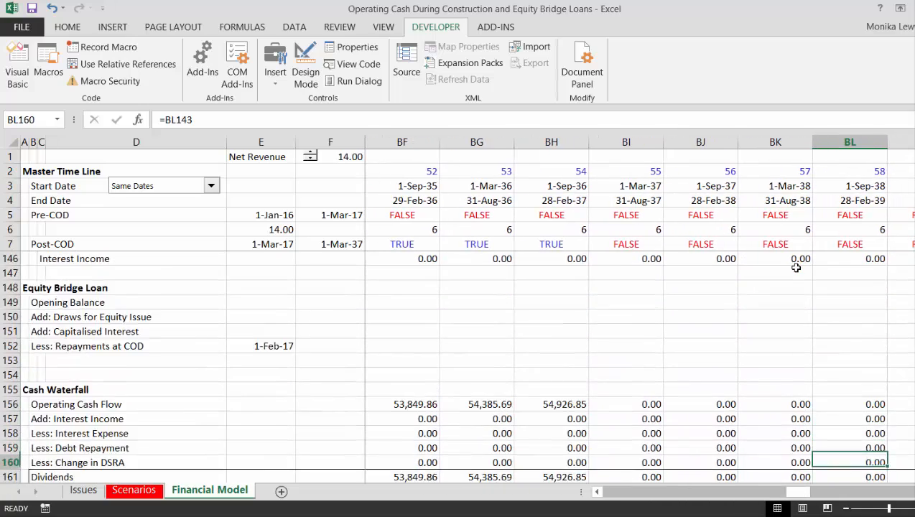
{"action": "key", "text": "Down"}
{"action": "key", "text": "Right"}
{"action": "key", "text": "Right"}
{"action": "key", "text": "Right"}
{"action": "key", "text": "Right"}
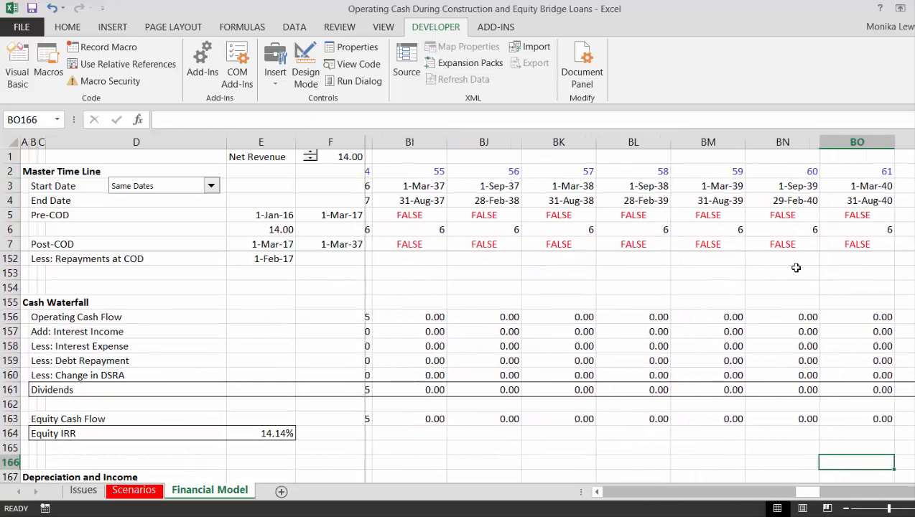
Review the debt schedule, the sources and uses summary and the operating capacity section higher up the sheet
{"action": "key", "text": "Page_Up"}
{"action": "key", "text": "Page_Up"}
{"action": "key", "text": "Page_Up"}
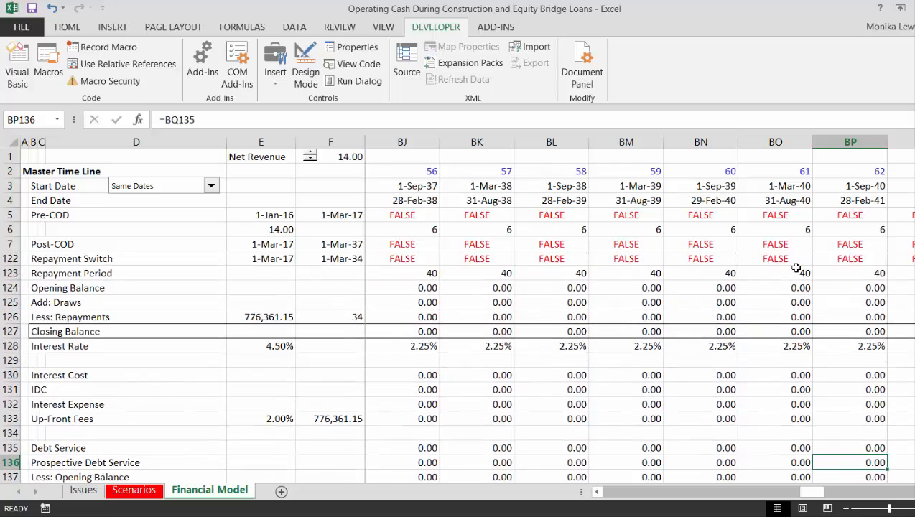
{"action": "key", "text": "Page_Up"}
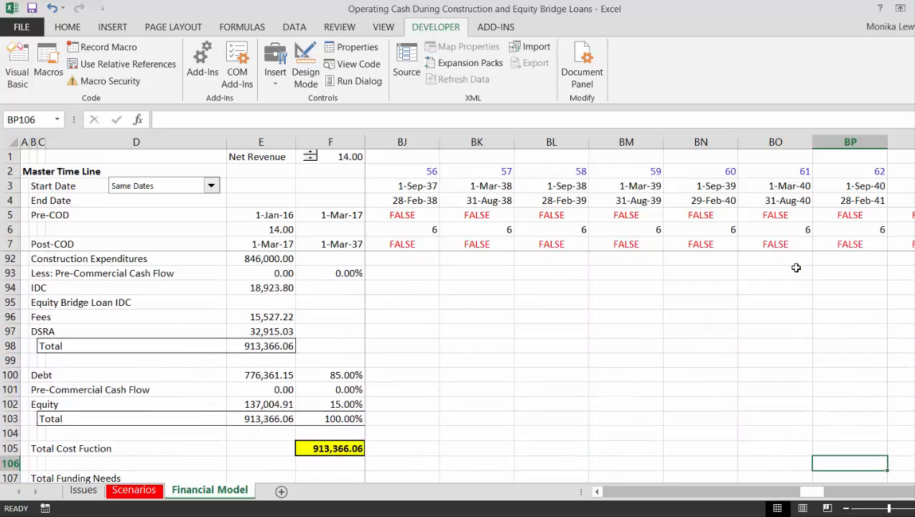
{"action": "key", "text": "Page_Down"}
{"action": "scroll", "coordinate": [796, 268], "scroll_direction": "up", "scroll_amount": 1}
{"action": "key", "text": "Page_Up"}
{"action": "key", "text": "Page_Up"}
{"action": "key", "text": "Page_Up"}
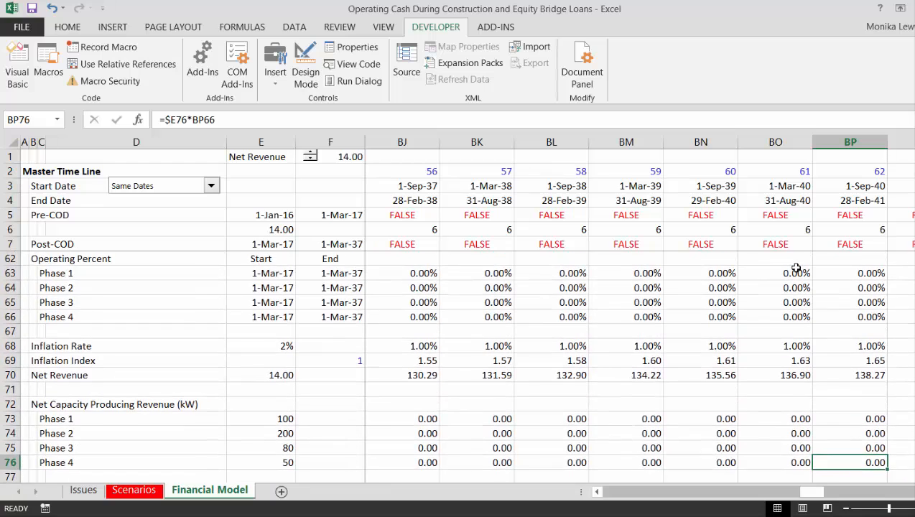
Examine the Operating Percent and Net Capacity Producing Revenue rows from column BP back to column AV
{"action": "key", "text": "Left"}
{"action": "key", "text": "Left"}
{"action": "key", "text": "Left"}
{"action": "key", "text": "Left"}
{"action": "key", "text": "Left"}
{"action": "key", "text": "Left"}
{"action": "key", "text": "Left"}
{"action": "key", "text": "Left"}
{"action": "key", "text": "Left"}
{"action": "key", "text": "Left"}
{"action": "key", "text": "Left"}
{"action": "key", "text": "Left"}
{"action": "key", "text": "Left"}
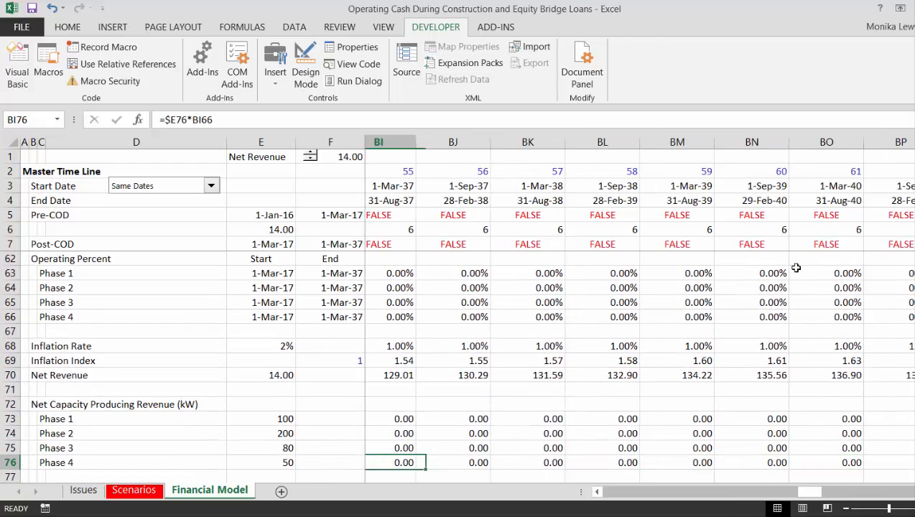
{"action": "key", "text": "Left"}
{"action": "key", "text": "Left"}
{"action": "key", "text": "Left"}
{"action": "key", "text": "Left"}
{"action": "key", "text": "Left"}
{"action": "key", "text": "Left"}
{"action": "key", "text": "Left"}
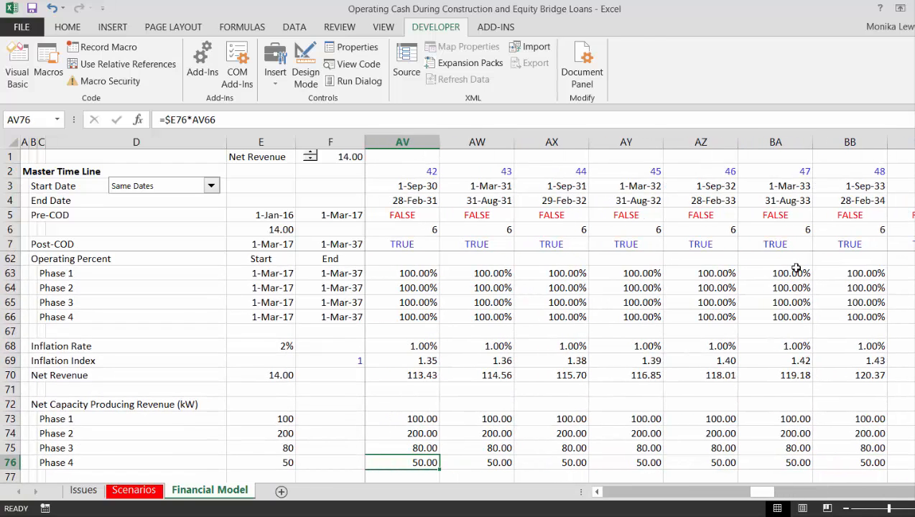
Examine the Operating Percent and Net Capacity Producing Revenue rows from column AV to the end of the timeline in column CW
{"action": "key", "text": "Right"}
{"action": "key", "text": "Right"}
{"action": "key", "text": "Right"}
{"action": "key", "text": "Right"}
{"action": "key", "text": "Right"}
{"action": "key", "text": "Right"}
{"action": "key", "text": "Right"}
{"action": "key", "text": "Right"}
{"action": "key", "text": "Right"}
{"action": "key", "text": "Right"}
{"action": "key", "text": "Right"}
{"action": "key", "text": "Right"}
{"action": "key", "text": "Right"}
{"action": "key", "text": "Right"}
{"action": "key", "text": "Right"}
{"action": "key", "text": "Right"}
{"action": "key", "text": "Right"}
{"action": "key", "text": "Right"}
{"action": "key", "text": "Right"}
{"action": "key", "text": "Right"}
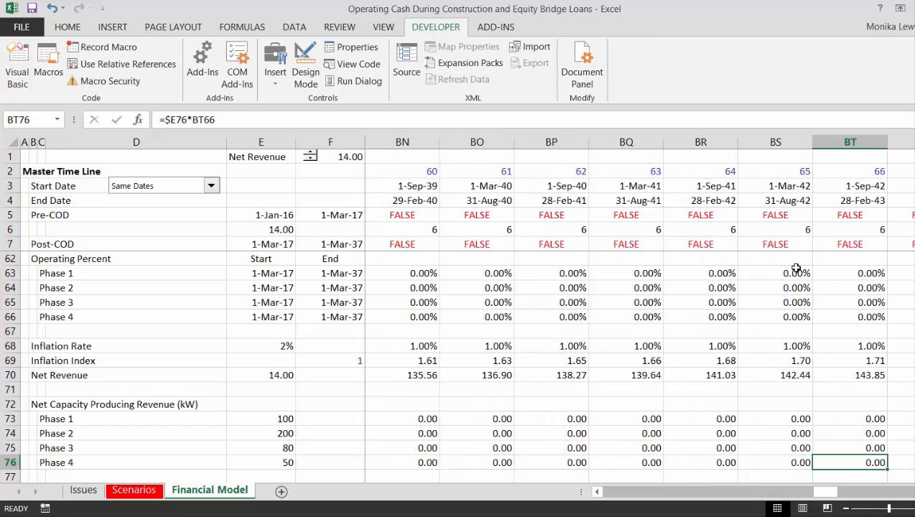
{"action": "key", "text": "Right"}
{"action": "key", "text": "Right"}
{"action": "key", "text": "Right"}
{"action": "key", "text": "Right"}
{"action": "key", "text": "Right"}
{"action": "key", "text": "Right"}
{"action": "key", "text": "Right"}
{"action": "key", "text": "Right"}
{"action": "key", "text": "Right"}
{"action": "key", "text": "Right"}
{"action": "key", "text": "Right"}
{"action": "key", "text": "Right"}
{"action": "key", "text": "Right"}
{"action": "key", "text": "Right"}
{"action": "key", "text": "Right"}
{"action": "key", "text": "Right"}
{"action": "key", "text": "Right"}
{"action": "key", "text": "Right"}
{"action": "key", "text": "Right"}
{"action": "key", "text": "Right"}
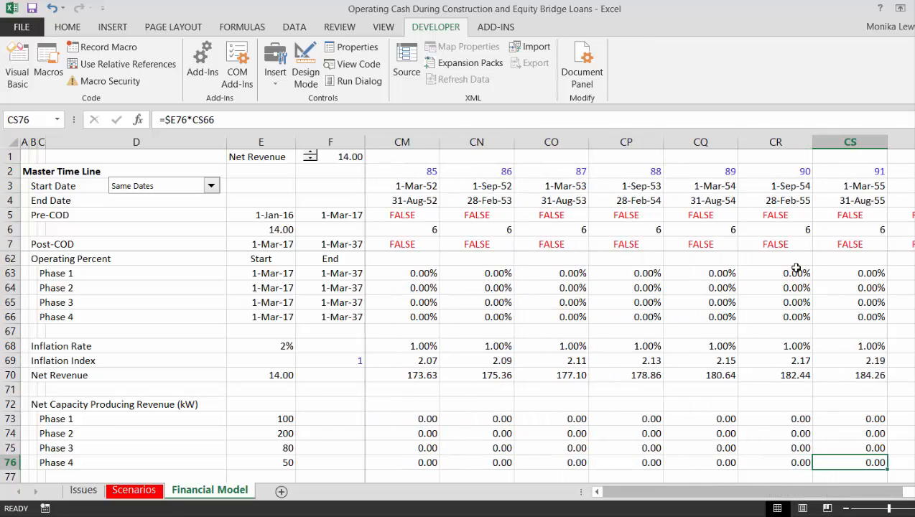
{"action": "key", "text": "Right"}
{"action": "key", "text": "Right"}
{"action": "key", "text": "Right"}
{"action": "key", "text": "Right"}
{"action": "key", "text": "Right"}
{"action": "key", "text": "Right"}
{"action": "key", "text": "Right"}
{"action": "key", "text": "Right"}
{"action": "key", "text": "Right"}
{"action": "key", "text": "Right"}
{"action": "key", "text": "Right"}
{"action": "key", "text": "Right"}
{"action": "key", "text": "Left"}
{"action": "key", "text": "Left"}
{"action": "key", "text": "Left"}
{"action": "key", "text": "Left"}
{"action": "key", "text": "Left"}
{"action": "key", "text": "Left"}
{"action": "key", "text": "Left"}
{"action": "key", "text": "Left"}
{"action": "key", "text": "Left"}
Inspect the Net Revenue formula near the end of the timeline in CV70 and in the first period, G70
{"action": "key", "text": "Up"}
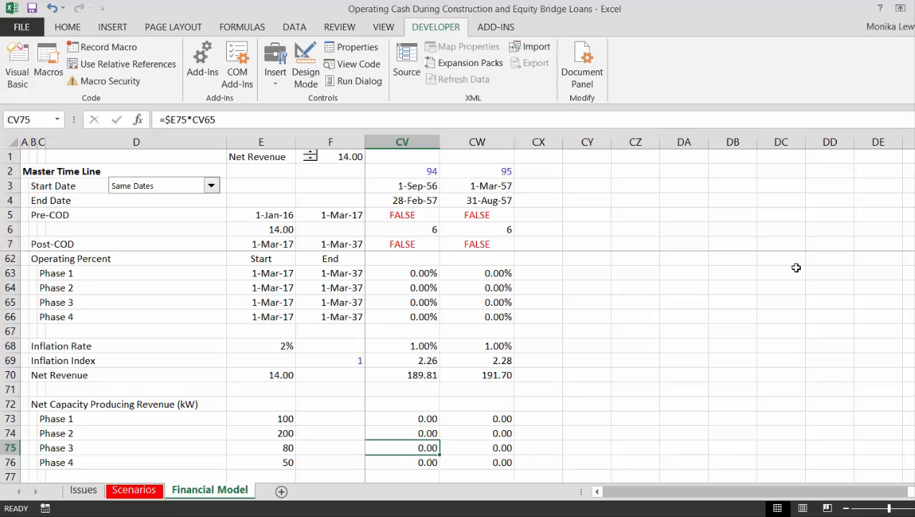
{"action": "key", "text": "Up"}
{"action": "key", "text": "Up"}
{"action": "key", "text": "Up"}
{"action": "key", "text": "Up"}
{"action": "key", "text": "Up"}
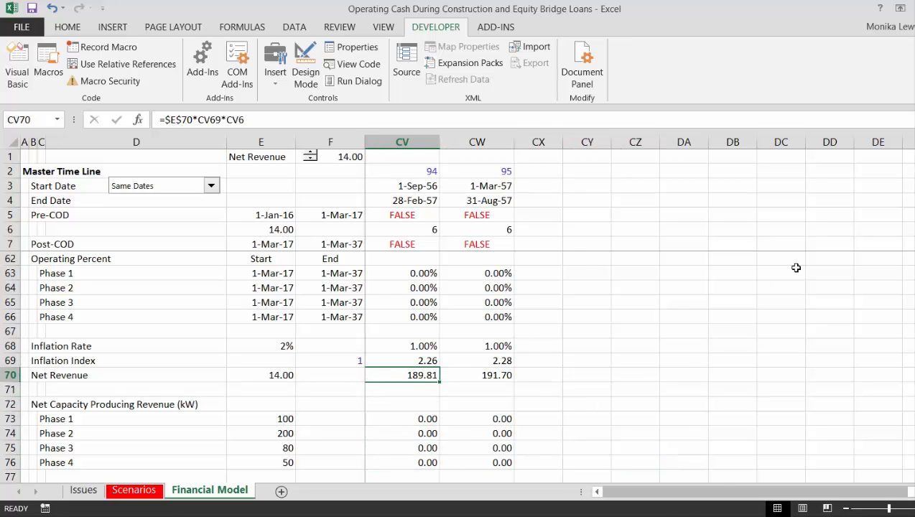
{"action": "key", "text": "ctrl+Left"}
{"action": "key", "text": "Left"}
{"action": "key", "text": "Left"}
{"action": "key", "text": "Right"}
{"action": "key", "text": "Right"}
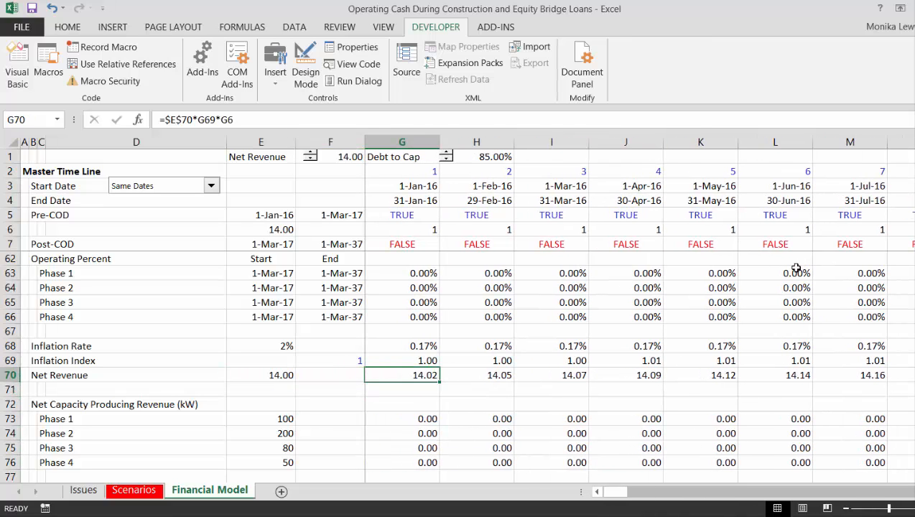
Try multiplying the Net Revenue formula in G70 by the Post-COD switch in G7
{"action": "key", "text": "F2"}
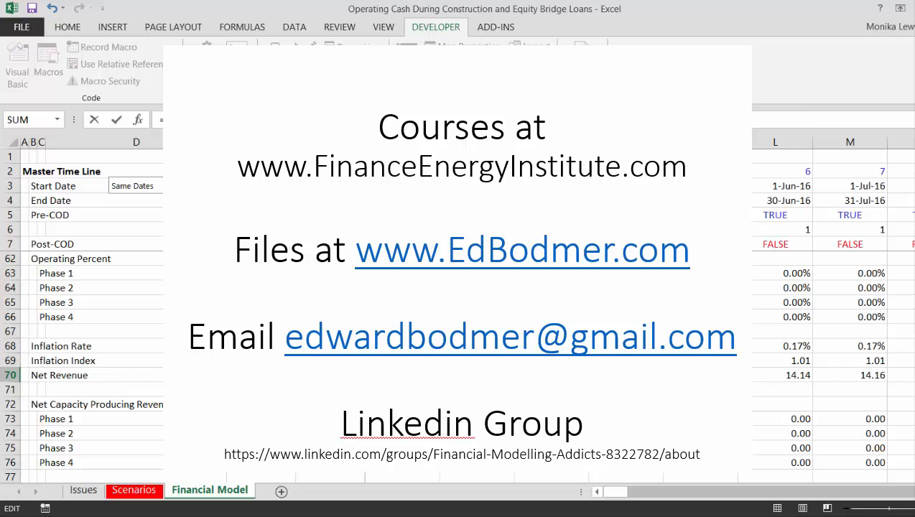
{"action": "type", "text": "*"}
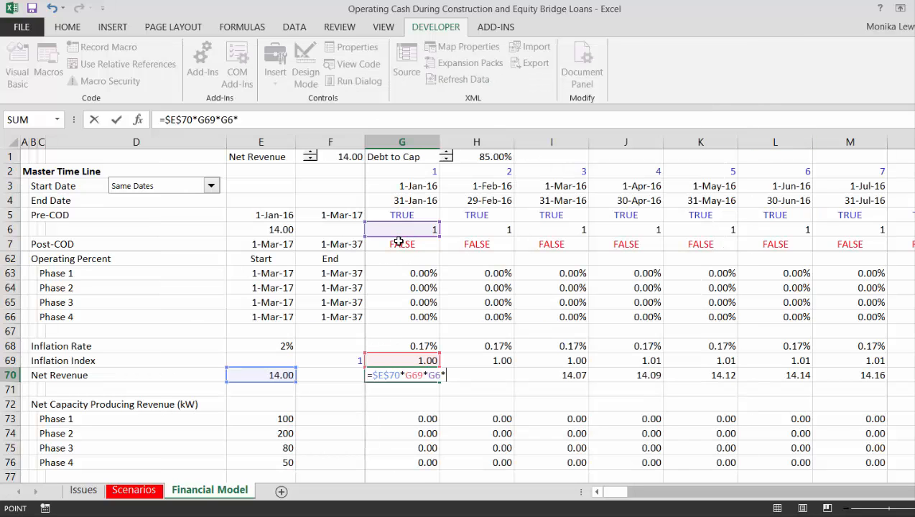
{"action": "left_click", "coordinate": [399, 242]}
{"action": "key", "text": "Return"}
{"action": "key", "text": "Up"}
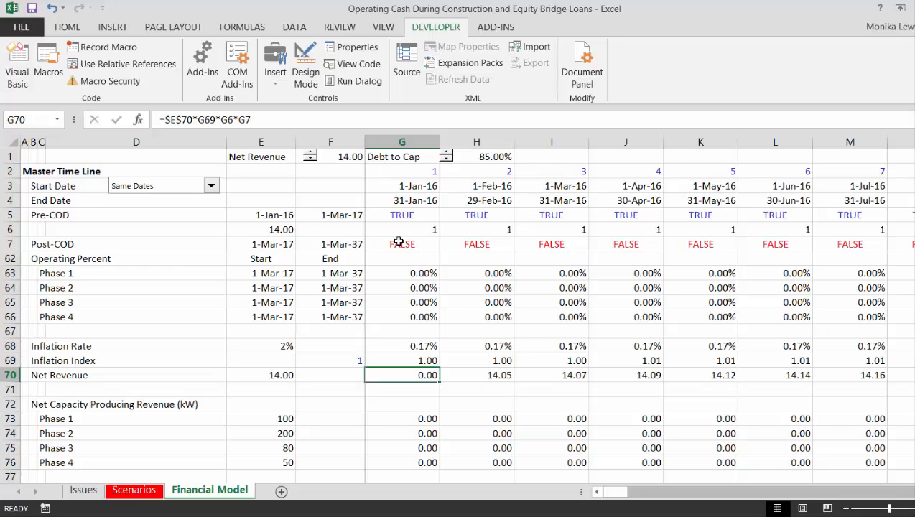
{"action": "key", "text": "ctrl+z"}
Review the Inflation Index, Inflation Rate, Operating Percent and capital expenditure rows above Net Revenue in column G
{"action": "key", "text": "Up"}
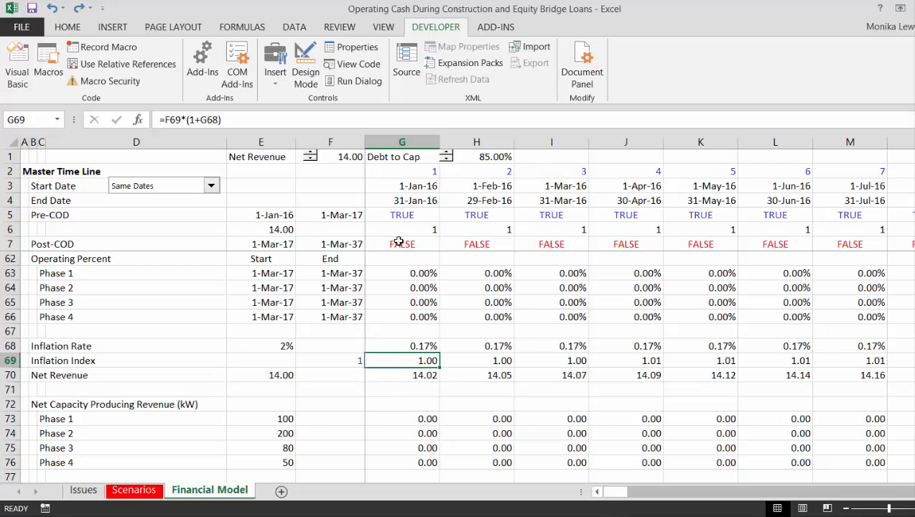
{"action": "key", "text": "Up"}
{"action": "key", "text": "Up"}
{"action": "key", "text": "Up"}
{"action": "key", "text": "Up"}
{"action": "key", "text": "Up"}
{"action": "key", "text": "Up"}
{"action": "key", "text": "Up"}
{"action": "key", "text": "Up"}
{"action": "key", "text": "Up"}
{"action": "key", "text": "Up"}
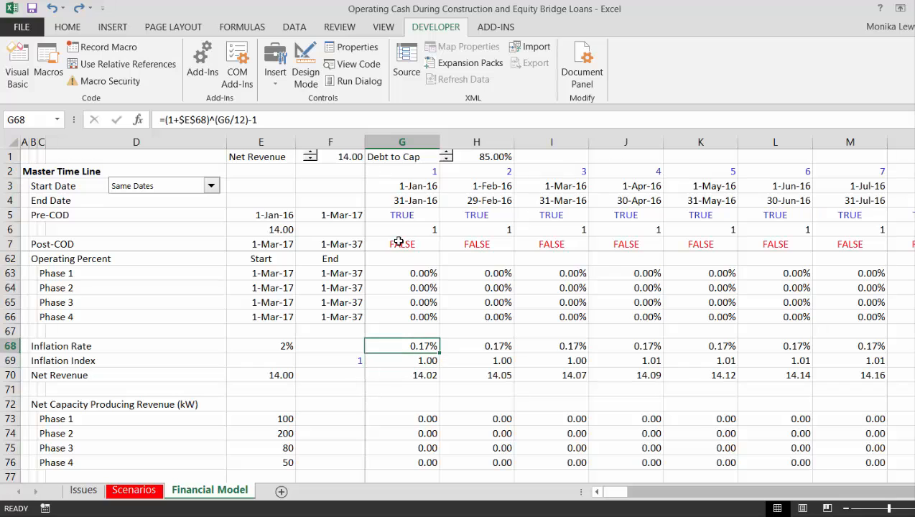
{"action": "key", "text": "Down"}
{"action": "key", "text": "Up"}
{"action": "key", "text": "Up"}
{"action": "key", "text": "Up"}
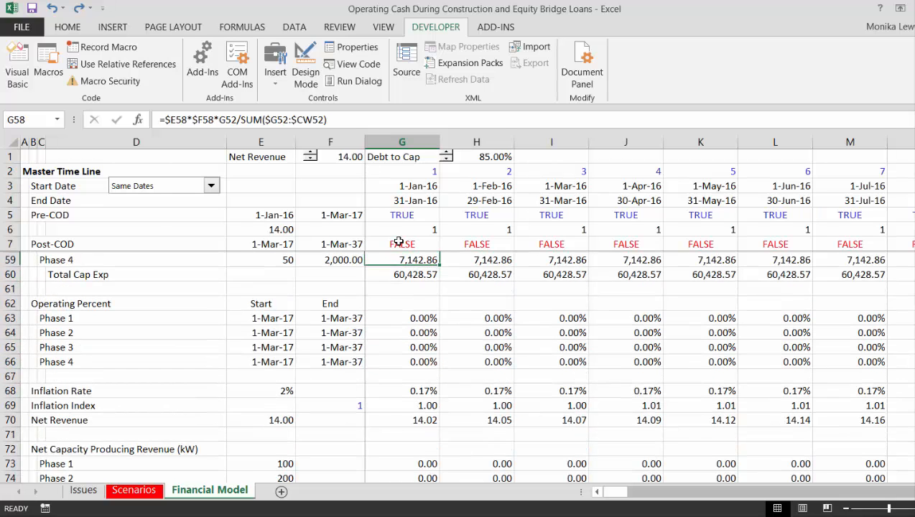
Examine the capital expenditure, Operating Percent, Inflation Index and Net Revenue rows along the timeline, past the end of operations to column BX
{"action": "key", "text": "Right"}
{"action": "key", "text": "Right"}
{"action": "key", "text": "Right"}
{"action": "key", "text": "Right"}
{"action": "key", "text": "Right"}
{"action": "key", "text": "Right"}
{"action": "key", "text": "Right"}
{"action": "key", "text": "Right"}
{"action": "key", "text": "Right"}
{"action": "key", "text": "Right"}
{"action": "key", "text": "Right"}
{"action": "key", "text": "Right"}
{"action": "key", "text": "Right"}
{"action": "key", "text": "Right"}
{"action": "key", "text": "Right"}
{"action": "key", "text": "Right"}
{"action": "key", "text": "Right"}
{"action": "key", "text": "Right"}
{"action": "key", "text": "Right"}
{"action": "key", "text": "Right"}
{"action": "key", "text": "Right"}
{"action": "key", "text": "Right"}
{"action": "key", "text": "Right"}
{"action": "key", "text": "Right"}
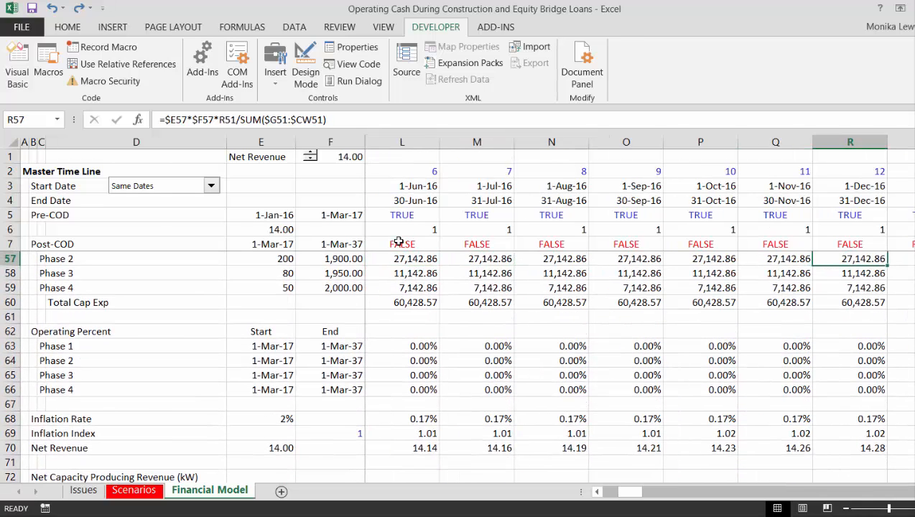
{"action": "key", "text": "Right"}
{"action": "key", "text": "Right"}
{"action": "key", "text": "Right"}
{"action": "key", "text": "Right"}
{"action": "key", "text": "Right"}
{"action": "key", "text": "Right"}
{"action": "key", "text": "Right"}
{"action": "key", "text": "Right"}
{"action": "key", "text": "Right"}
{"action": "key", "text": "Right"}
{"action": "key", "text": "Right"}
{"action": "key", "text": "Right"}
{"action": "key", "text": "Right"}
{"action": "key", "text": "Right"}
{"action": "key", "text": "Right"}
{"action": "key", "text": "Right"}
{"action": "key", "text": "Right"}
{"action": "key", "text": "Right"}
{"action": "key", "text": "Right"}
{"action": "key", "text": "Right"}
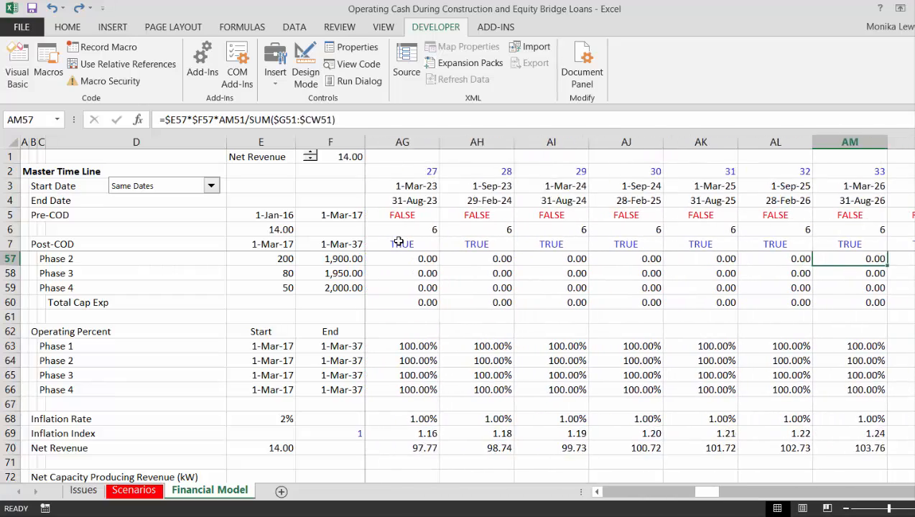
{"action": "key", "text": "Right"}
{"action": "key", "text": "Right"}
{"action": "key", "text": "Right"}
{"action": "key", "text": "Right"}
{"action": "key", "text": "Right"}
{"action": "key", "text": "Right"}
{"action": "key", "text": "Right"}
{"action": "key", "text": "Right"}
{"action": "key", "text": "Right"}
{"action": "key", "text": "Right"}
{"action": "key", "text": "Right"}
{"action": "key", "text": "Right"}
{"action": "key", "text": "Right"}
{"action": "key", "text": "Right"}
{"action": "key", "text": "Right"}
{"action": "key", "text": "Right"}
{"action": "key", "text": "Right"}
{"action": "key", "text": "Right"}
{"action": "key", "text": "Right"}
{"action": "key", "text": "Right"}
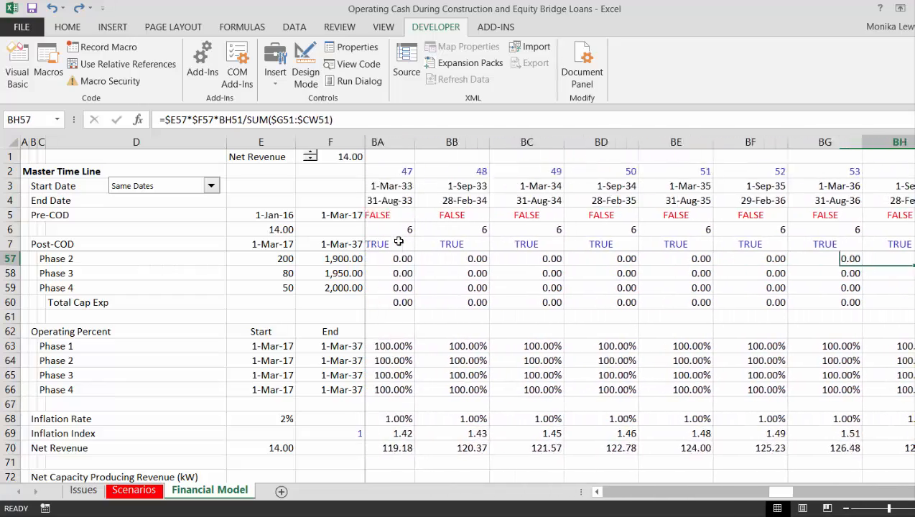
{"action": "key", "text": "Left"}
{"action": "key", "text": "Left"}
{"action": "key", "text": "Left"}
{"action": "key", "text": "Left"}
{"action": "key", "text": "Left"}
{"action": "key", "text": "Left"}
{"action": "key", "text": "Left"}
{"action": "key", "text": "Left"}
{"action": "key", "text": "Left"}
{"action": "key", "text": "Left"}
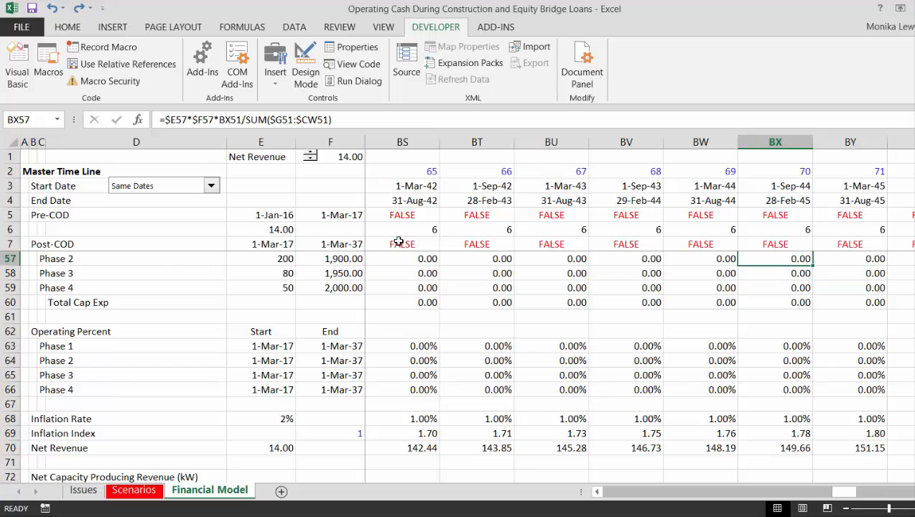
Inspect the Net Revenue formula in row 70 after operations end, in BO70 and BL70, and in the first period, G70
{"action": "key", "text": "Down"}
{"action": "key", "text": "Down"}
{"action": "key", "text": "Down"}
{"action": "key", "text": "Down"}
{"action": "key", "text": "Down"}
{"action": "key", "text": "Down"}
{"action": "key", "text": "Down"}
{"action": "key", "text": "Down"}
{"action": "key", "text": "Down"}
{"action": "key", "text": "Down"}
{"action": "key", "text": "Down"}
{"action": "key", "text": "Down"}
{"action": "key", "text": "Down"}
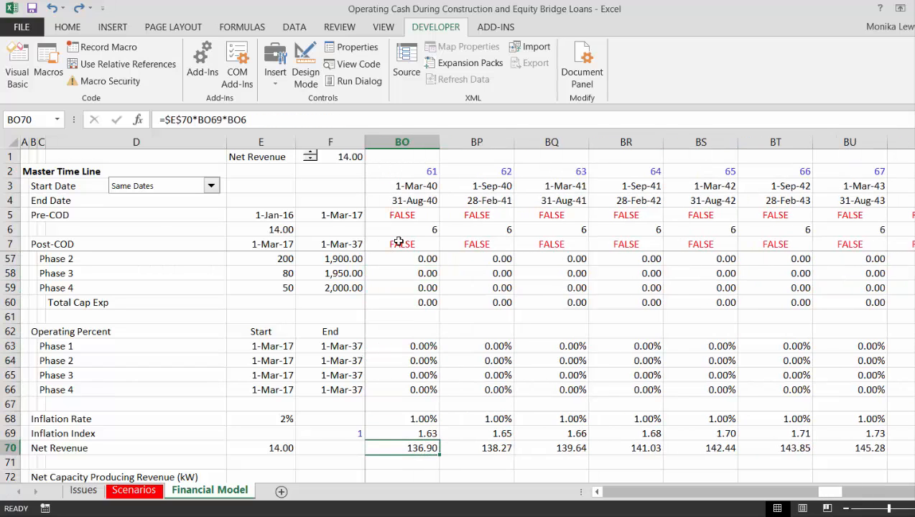
{"action": "key", "text": "Left"}
{"action": "key", "text": "Left"}
{"action": "key", "text": "Left"}
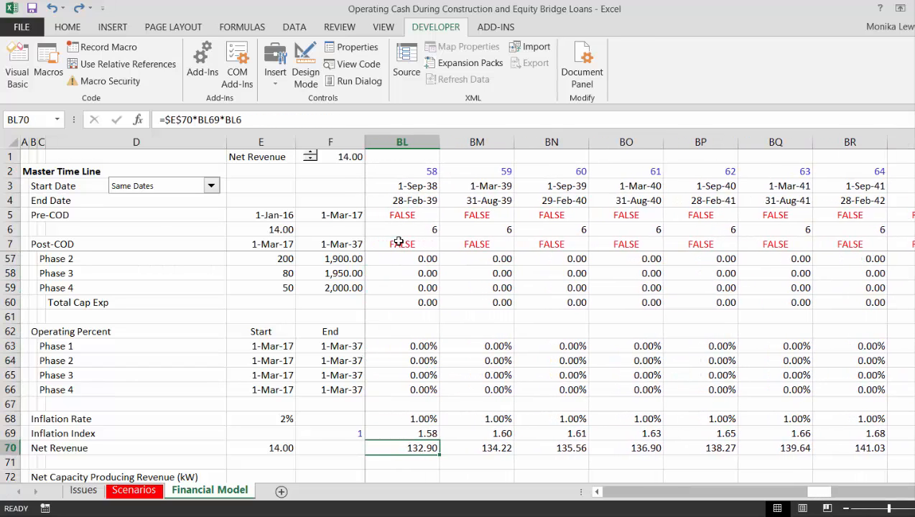
{"action": "key", "text": "ctrl+Left"}
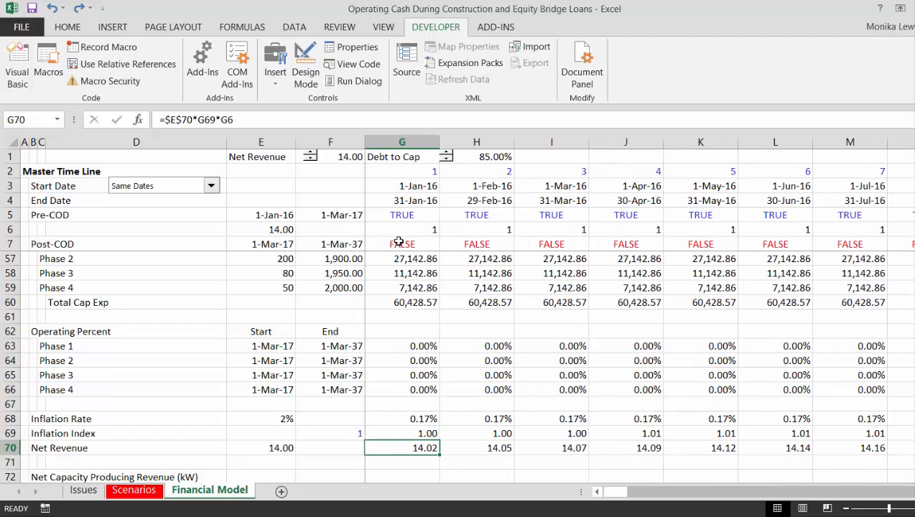
{"action": "key", "text": "Left"}
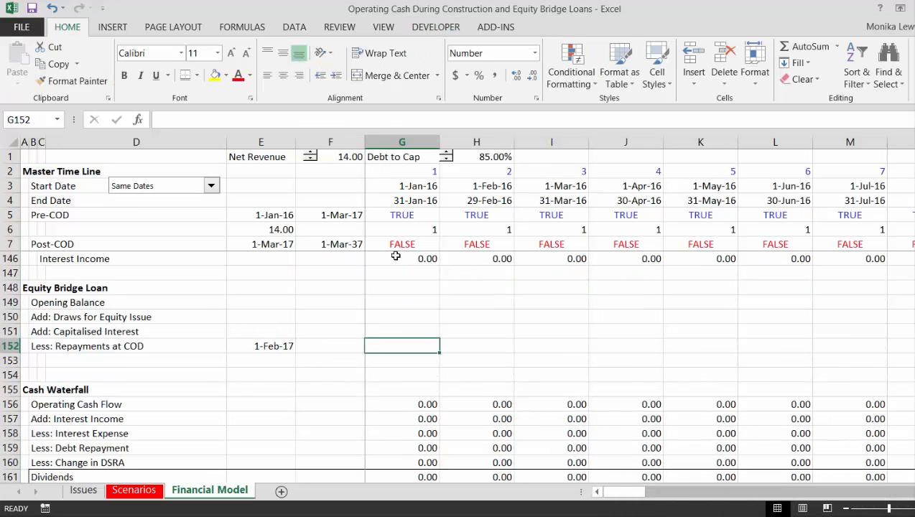
Add a Closing Balance label in B153, below the Repayments at COD row of the Equity Bridge Loan section
{"action": "key", "text": "Left"}
{"action": "key", "text": "Left"}
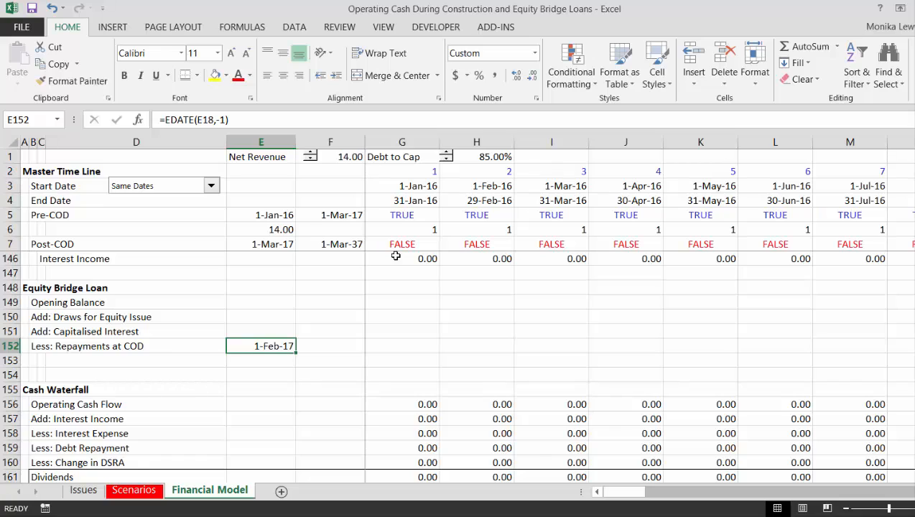
{"action": "key", "text": "Down"}
{"action": "key", "text": "Left"}
{"action": "key", "text": "Left"}
{"action": "key", "text": "Left"}
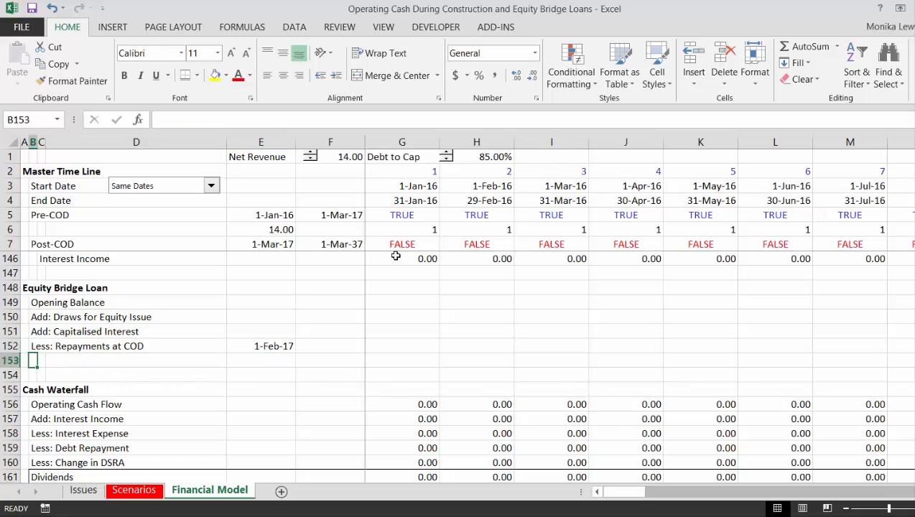
{"action": "type", "text": "Clos"}
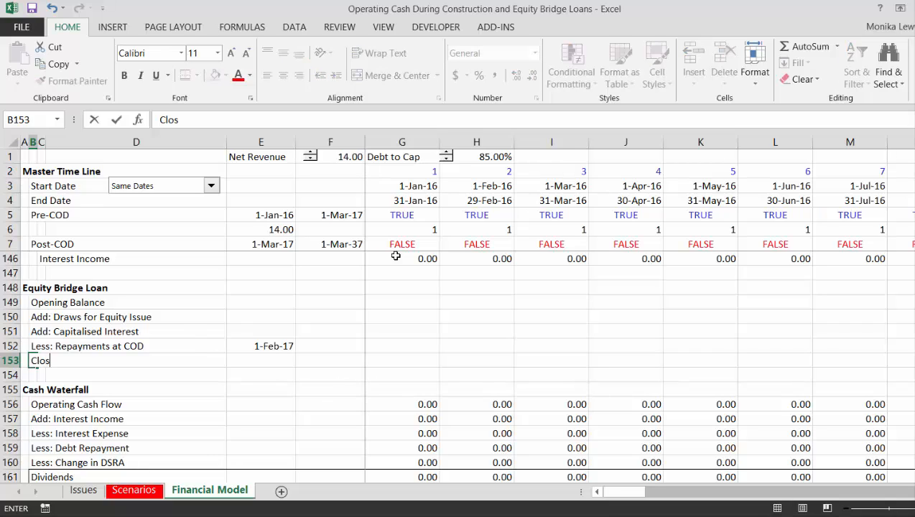
{"action": "type", "text": "ing Balance"}
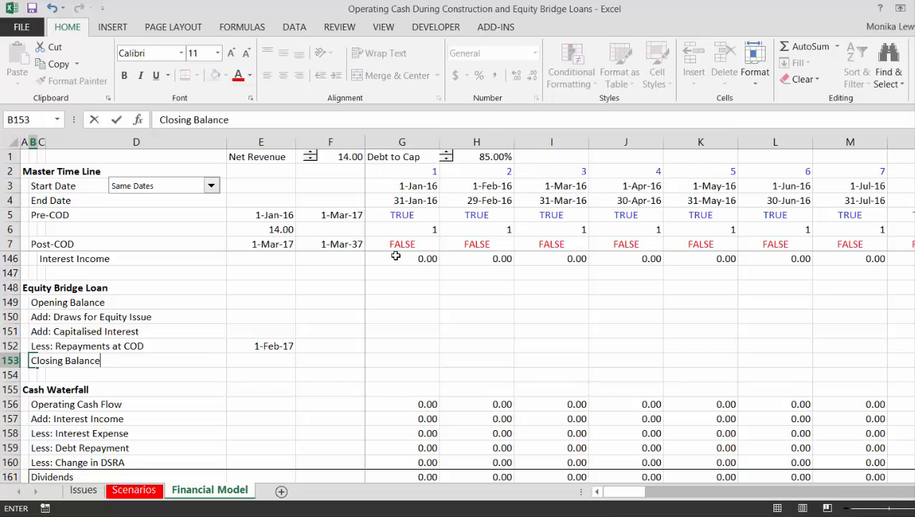
{"action": "key", "text": "Return"}
Insert a new row 154 above Cash Waterfall and label it Interest Rate in column B
{"action": "key", "text": "shift+space"}
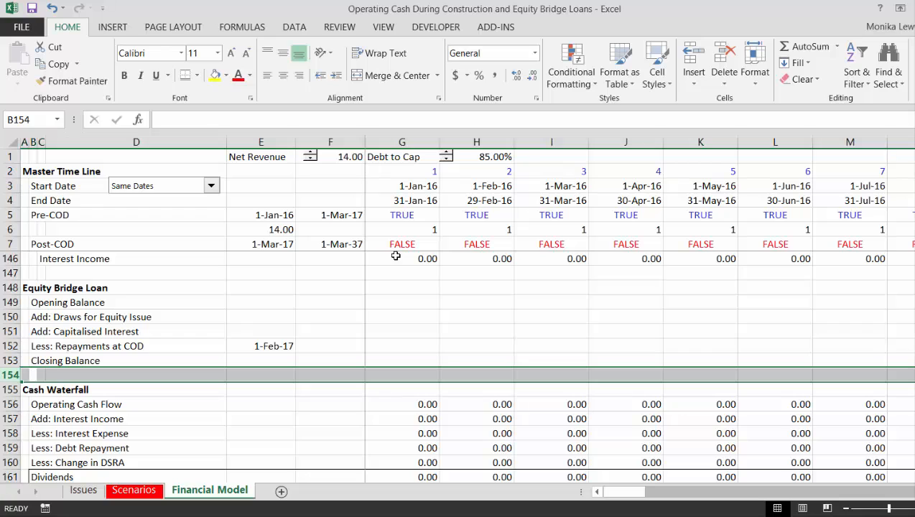
{"action": "key", "text": "ctrl+shift+equal"}
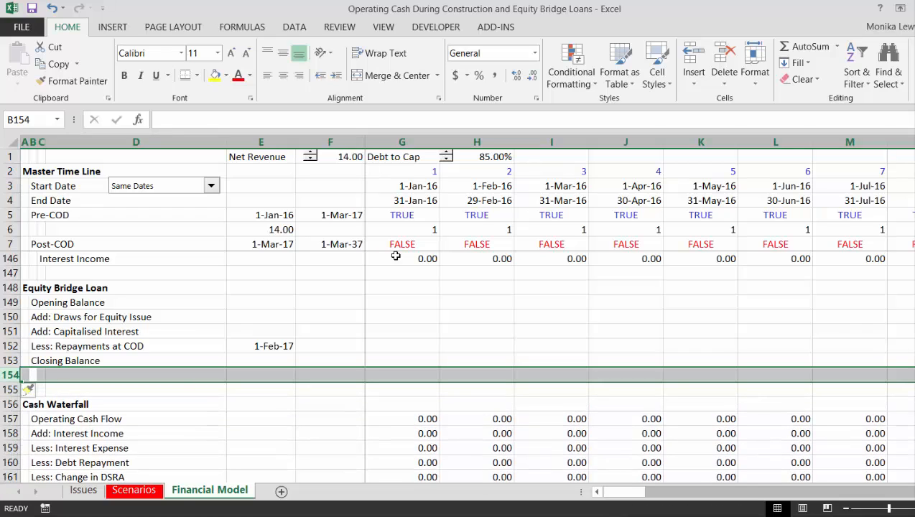
{"action": "key", "text": "Left"}
{"action": "key", "text": "Right"}
{"action": "type", "text": "Int"}
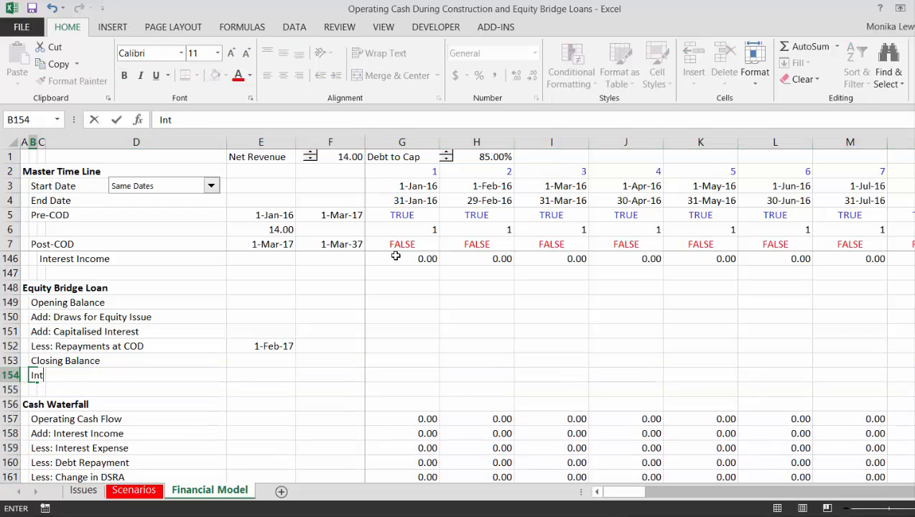
{"action": "type", "text": "erst"}
{"action": "type", "text": "rest Rate"}
{"action": "key", "text": "Return"}
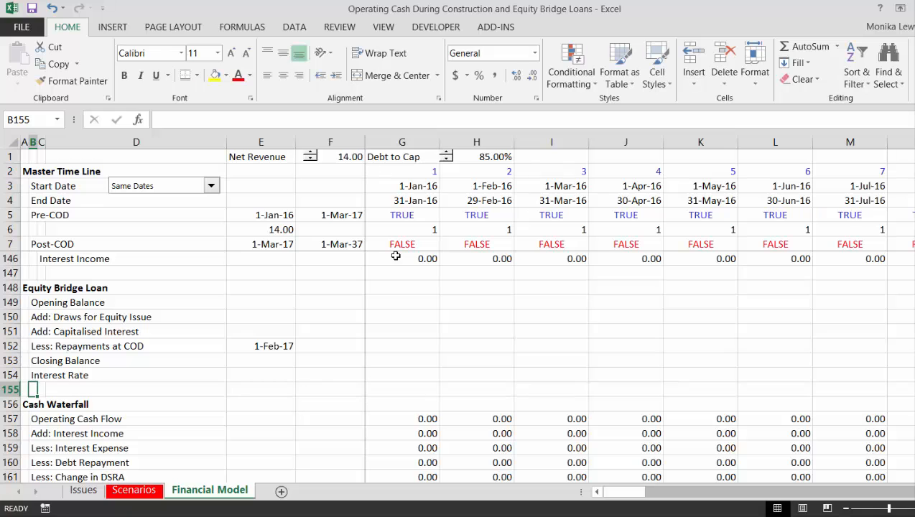
Enter the monthly Equity Bridge Loan interest rate in E154 as =E45/12 and format it as a percentage
{"action": "key", "text": "Up"}
{"action": "key", "text": "Right"}
{"action": "key", "text": "Right"}
{"action": "key", "text": "Right"}
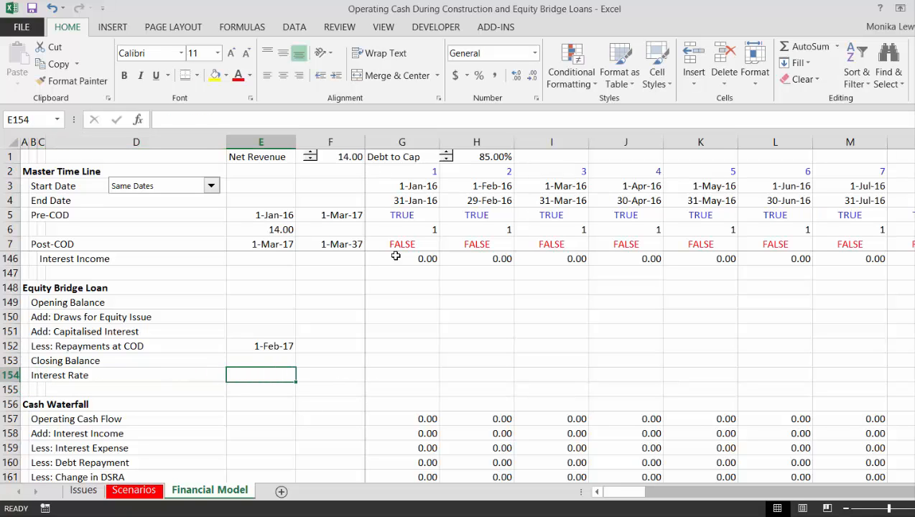
{"action": "type", "text": "="}
{"action": "key", "text": "Up"}
{"action": "key", "text": "Up"}
{"action": "key", "text": "Up"}
{"action": "key", "text": "Up"}
{"action": "key", "text": "Up"}
{"action": "key", "text": "Up"}
{"action": "key", "text": "Up"}
{"action": "key", "text": "Up"}
{"action": "key", "text": "Up"}
{"action": "key", "text": "Up"}
{"action": "key", "text": "Up"}
{"action": "key", "text": "Up"}
{"action": "key", "text": "Up"}
{"action": "key", "text": "Up"}
{"action": "key", "text": "Up"}
{"action": "key", "text": "Up"}
{"action": "key", "text": "Up"}
{"action": "key", "text": "Up"}
{"action": "key", "text": "Up"}
{"action": "key", "text": "Up"}
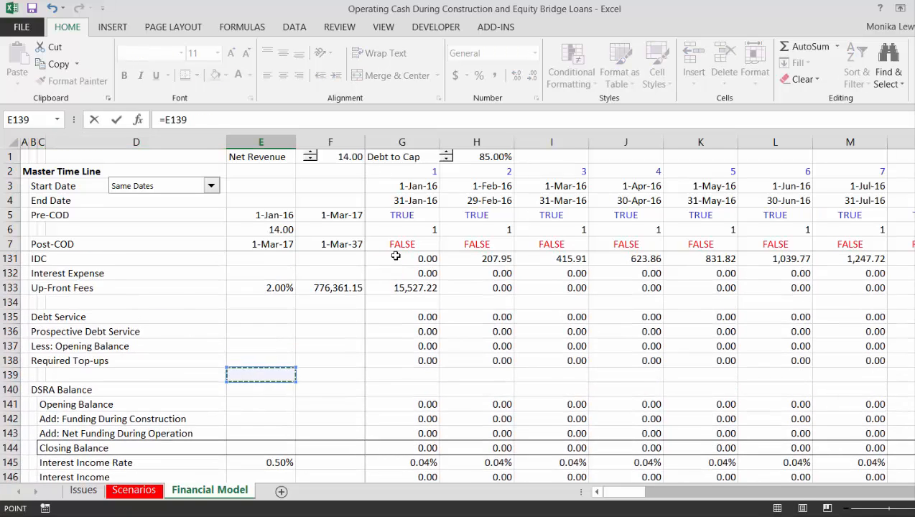
{"action": "key", "text": "Up"}
{"action": "key", "text": "Up"}
{"action": "key", "text": "Up"}
{"action": "key", "text": "Up"}
{"action": "key", "text": "Up"}
{"action": "key", "text": "Up"}
{"action": "key", "text": "Up"}
{"action": "key", "text": "Up"}
{"action": "key", "text": "Up"}
{"action": "key", "text": "Up"}
{"action": "key", "text": "Up"}
{"action": "key", "text": "Up"}
{"action": "key", "text": "Up"}
{"action": "key", "text": "Up"}
{"action": "key", "text": "Up"}
{"action": "key", "text": "Up"}
{"action": "key", "text": "Up"}
{"action": "key", "text": "Up"}
{"action": "key", "text": "Up"}
{"action": "key", "text": "Up"}
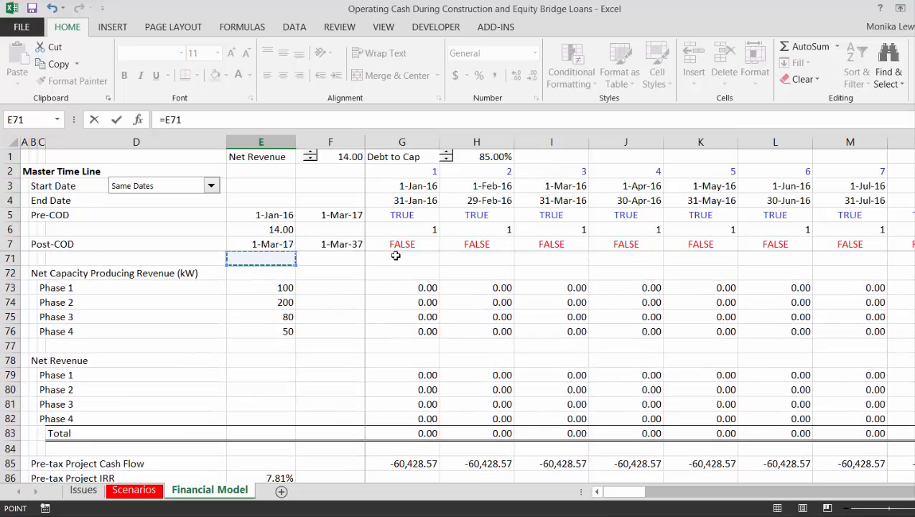
{"action": "key", "text": "Page_Up"}
{"action": "key", "text": "Page_Up"}
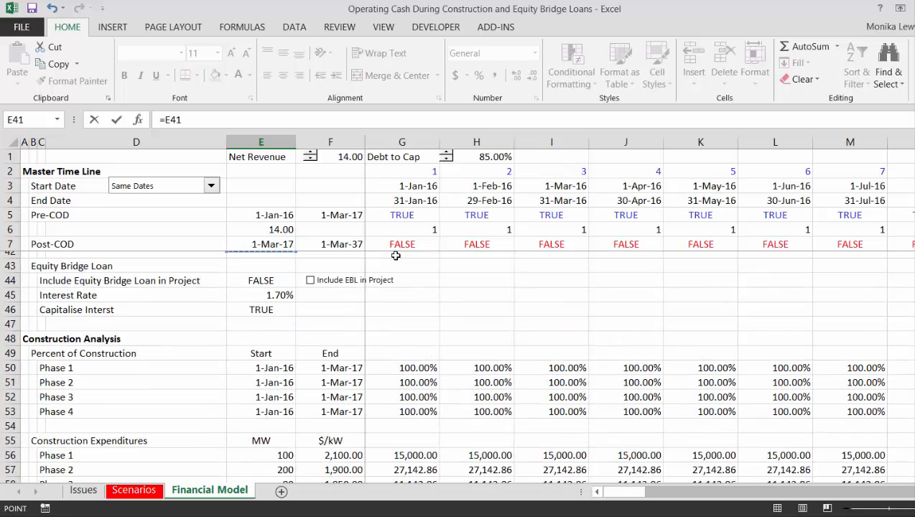
{"action": "key", "text": "Down"}
{"action": "key", "text": "Down"}
{"action": "key", "text": "Down"}
{"action": "key", "text": "Down"}
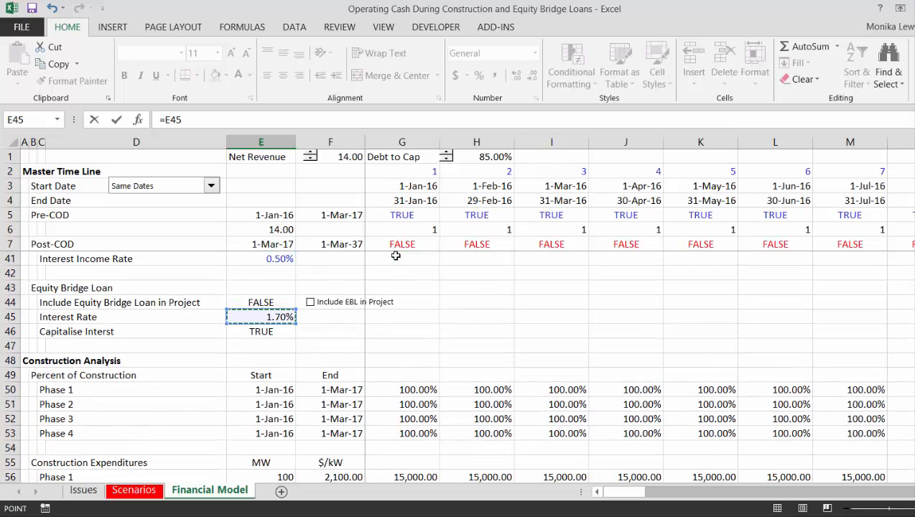
{"action": "type", "text": "/12"}
{"action": "key", "text": "ctrl+Return"}
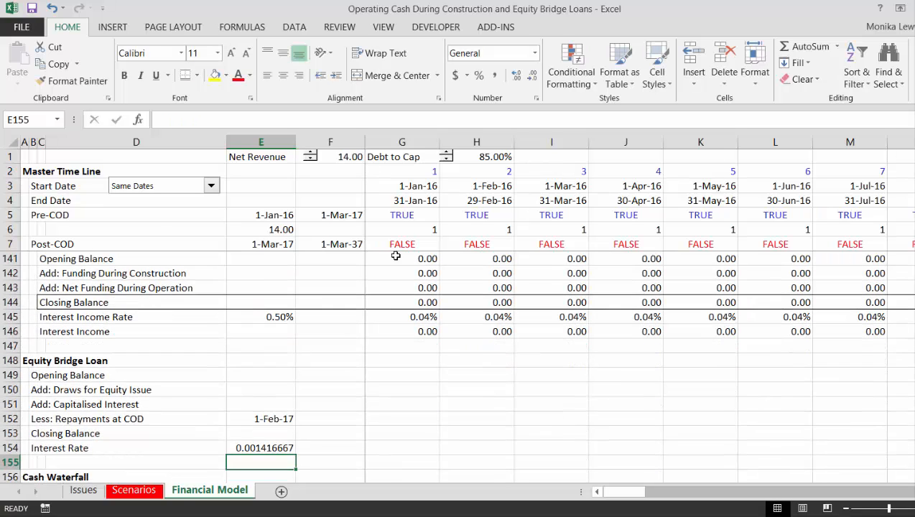
{"action": "key", "text": "ctrl+shift+5"}
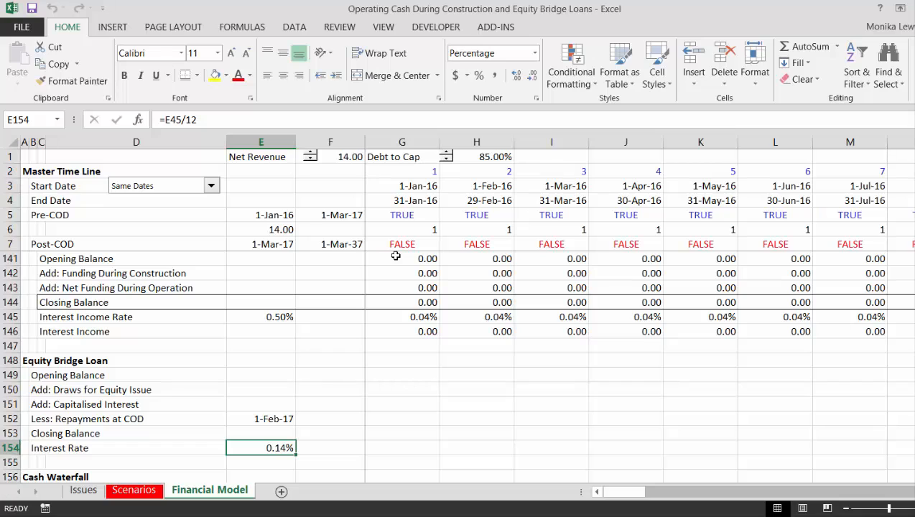
Link the first-period Opening Balance of the Equity Bridge Loan in G149 to the prior period's closing balance, =F153
{"action": "key", "text": "Right"}
{"action": "key", "text": "Right"}
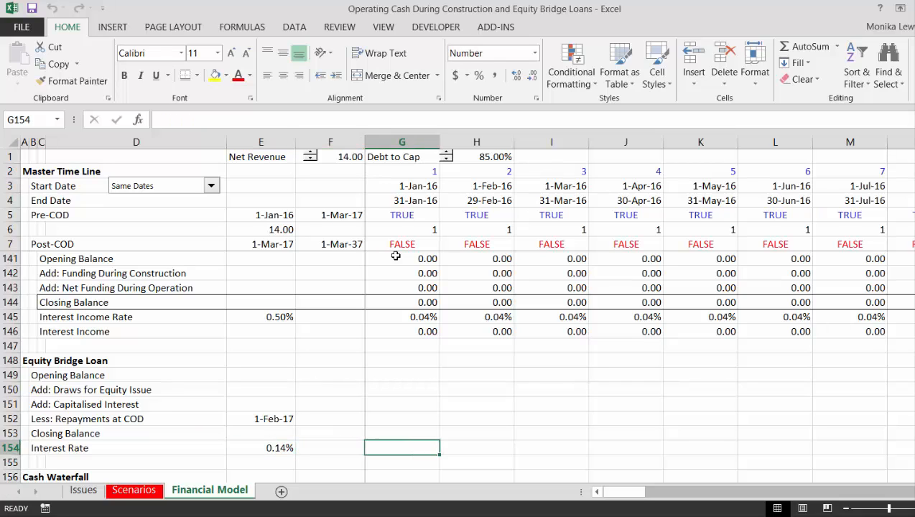
{"action": "key", "text": "Right"}
{"action": "key", "text": "Left"}
{"action": "key", "text": "Up"}
{"action": "key", "text": "Up"}
{"action": "key", "text": "Up"}
{"action": "key", "text": "Up"}
{"action": "key", "text": "Up"}
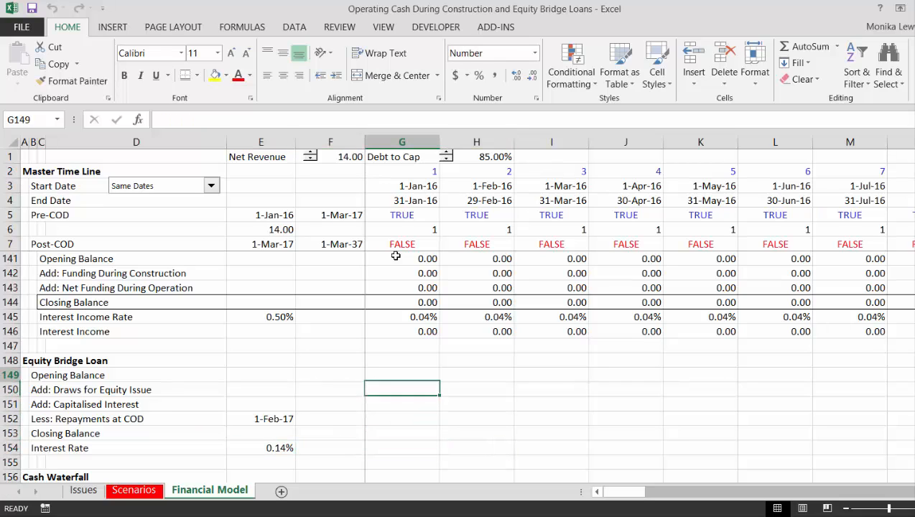
{"action": "type", "text": "="}
{"action": "key", "text": "Down"}
{"action": "key", "text": "Down"}
{"action": "key", "text": "Down"}
{"action": "key", "text": "Down"}
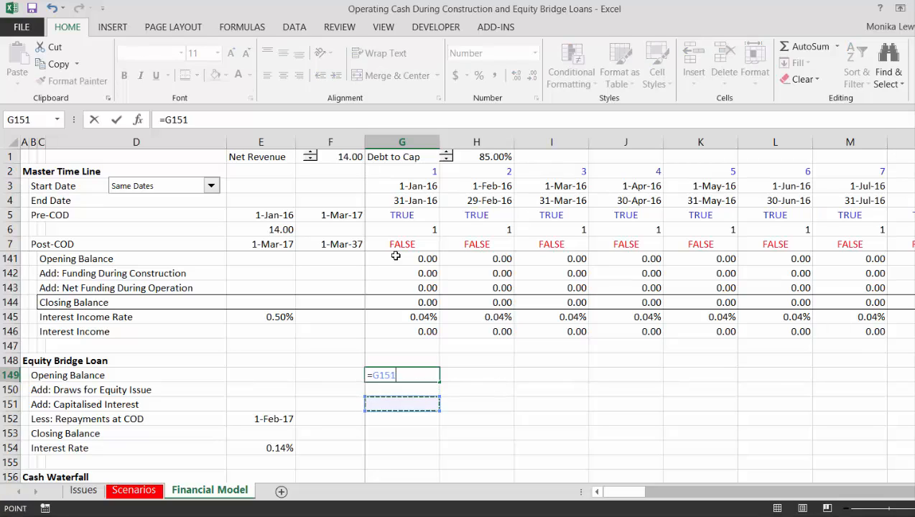
{"action": "key", "text": "Left"}
{"action": "key", "text": "Return"}
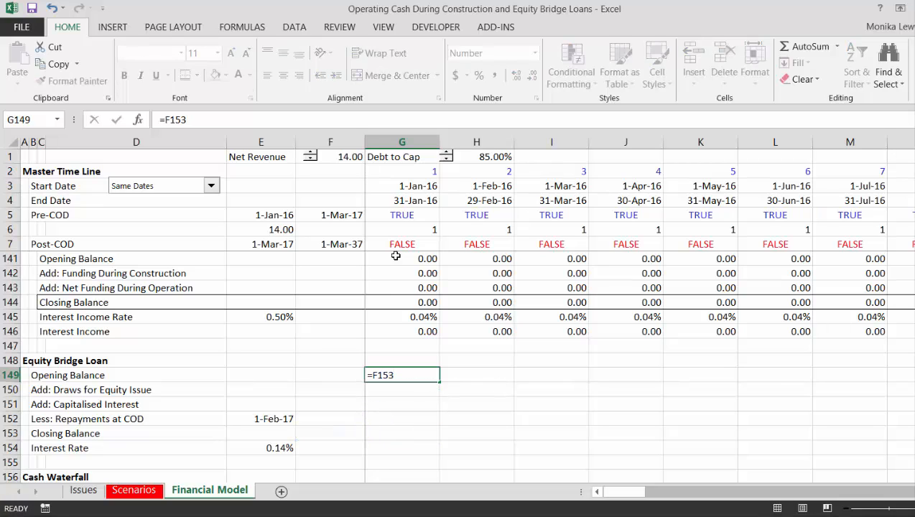
Link the first-period Draws for Equity Issue in G150 to the Equity Funding row with =G119
{"action": "type", "text": "="}
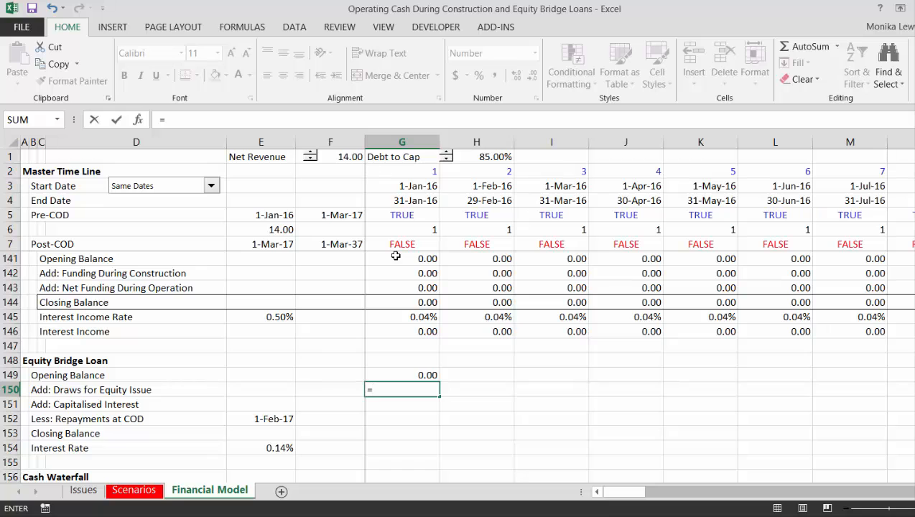
{"action": "key", "text": "Down"}
{"action": "key", "text": "Down"}
{"action": "key", "text": "Down"}
{"action": "key", "text": "Down"}
{"action": "key", "text": "Down"}
{"action": "key", "text": "Down"}
{"action": "key", "text": "Down"}
{"action": "key", "text": "Down"}
{"action": "key", "text": "Down"}
{"action": "key", "text": "Down"}
{"action": "key", "text": "Down"}
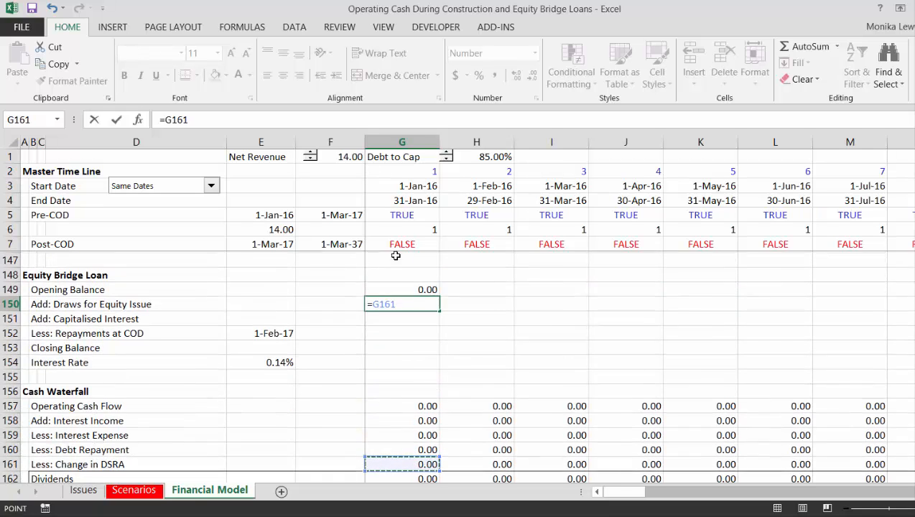
{"action": "key", "text": "Down"}
{"action": "key", "text": "Up"}
{"action": "key", "text": "Up"}
{"action": "key", "text": "Up"}
{"action": "key", "text": "Up"}
{"action": "key", "text": "Up"}
{"action": "key", "text": "Up"}
{"action": "key", "text": "Up"}
{"action": "key", "text": "Up"}
{"action": "key", "text": "Up"}
{"action": "key", "text": "Up"}
{"action": "key", "text": "Up"}
{"action": "key", "text": "Up"}
{"action": "key", "text": "Up"}
{"action": "key", "text": "Up"}
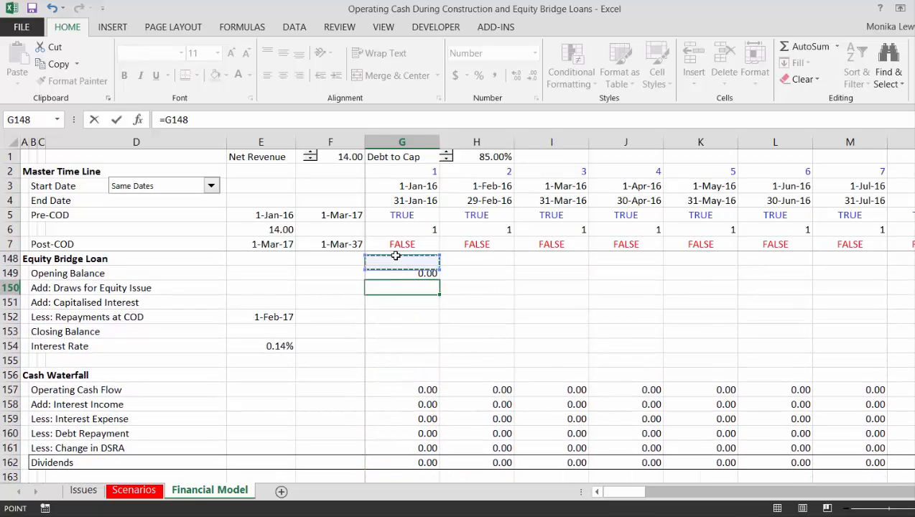
{"action": "key", "text": "Up"}
{"action": "key", "text": "Up"}
{"action": "key", "text": "Up"}
{"action": "key", "text": "Up"}
{"action": "key", "text": "Up"}
{"action": "key", "text": "Up"}
{"action": "key", "text": "Up"}
{"action": "key", "text": "Up"}
{"action": "key", "text": "Up"}
{"action": "key", "text": "Up"}
{"action": "key", "text": "Up"}
{"action": "key", "text": "Up"}
{"action": "key", "text": "Up"}
{"action": "key", "text": "Up"}
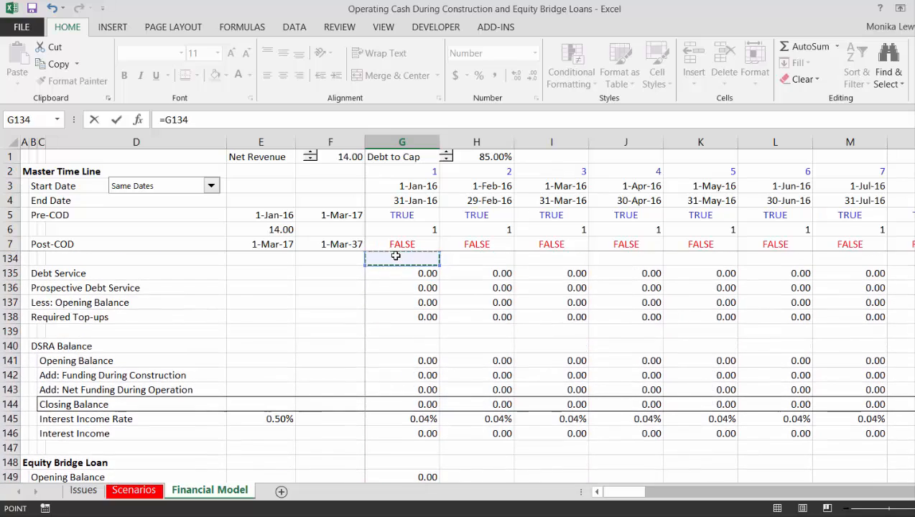
{"action": "key", "text": "Down"}
{"action": "key", "text": "Down"}
{"action": "key", "text": "Down"}
{"action": "key", "text": "Down"}
{"action": "key", "text": "Down"}
{"action": "key", "text": "Down"}
{"action": "key", "text": "Down"}
{"action": "key", "text": "Down"}
{"action": "key", "text": "Up"}
{"action": "key", "text": "Up"}
{"action": "key", "text": "Up"}
{"action": "key", "text": "Up"}
{"action": "key", "text": "Up"}
{"action": "key", "text": "Up"}
{"action": "key", "text": "Up"}
{"action": "key", "text": "Up"}
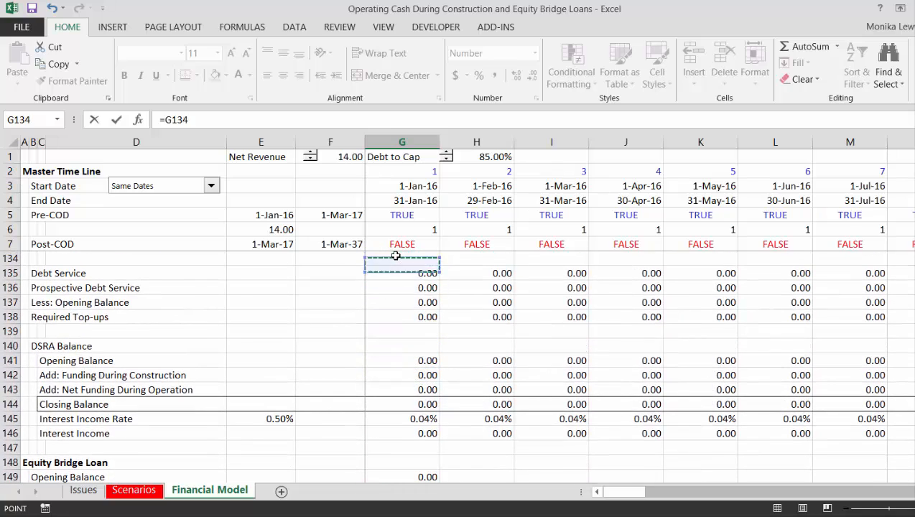
{"action": "key", "text": "Up"}
{"action": "key", "text": "Up"}
{"action": "key", "text": "Up"}
{"action": "key", "text": "Up"}
{"action": "key", "text": "Up"}
{"action": "key", "text": "Up"}
{"action": "key", "text": "Up"}
{"action": "key", "text": "Up"}
{"action": "key", "text": "Up"}
{"action": "key", "text": "Up"}
{"action": "key", "text": "Up"}
{"action": "key", "text": "Up"}
{"action": "key", "text": "Up"}
{"action": "key", "text": "Up"}
{"action": "key", "text": "Up"}
{"action": "key", "text": "Up"}
{"action": "key", "text": "Up"}
{"action": "key", "text": "Up"}
{"action": "key", "text": "Up"}
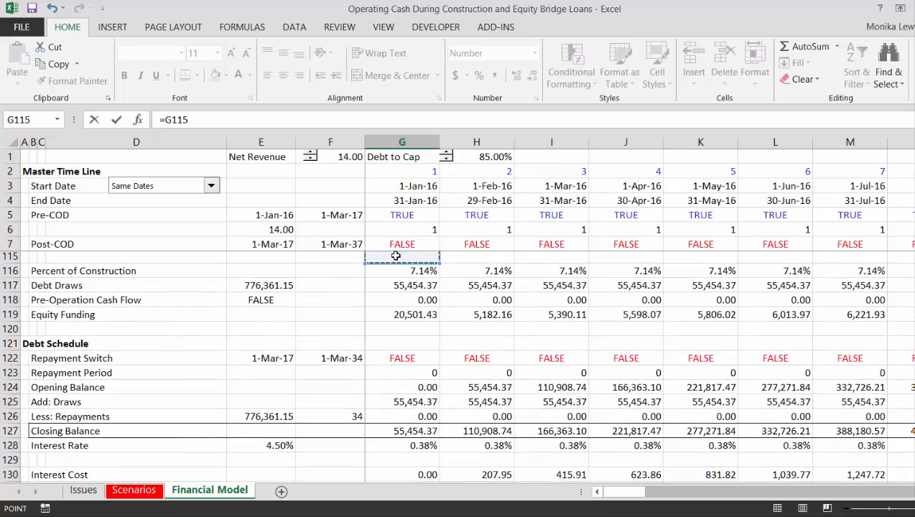
{"action": "key", "text": "Up"}
{"action": "key", "text": "Up"}
{"action": "key", "text": "Down"}
{"action": "key", "text": "Down"}
{"action": "key", "text": "Down"}
{"action": "key", "text": "Down"}
{"action": "key", "text": "Down"}
{"action": "key", "text": "Down"}
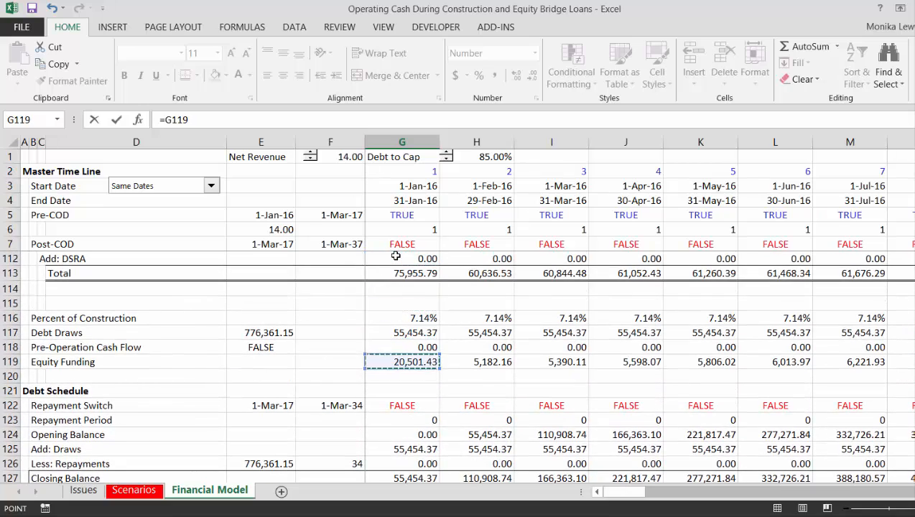
{"action": "key", "text": "Return"}
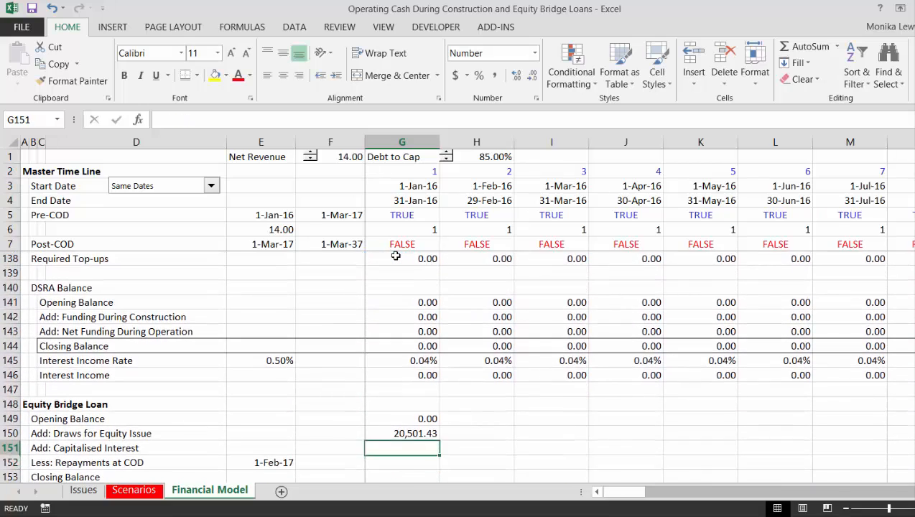
Link the first-period Capitalised Interest of the Equity Bridge Loan in G151 to the Interest Rate row with =G154
{"action": "type", "text": "="}
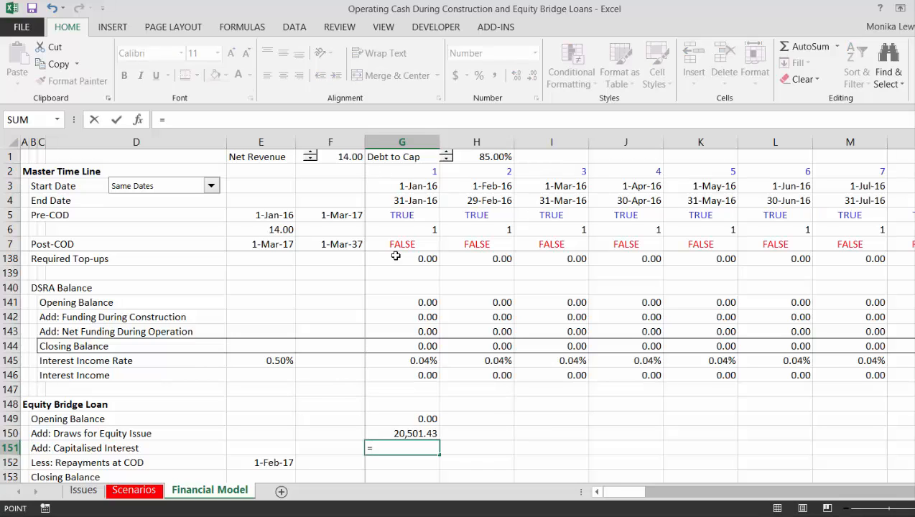
{"action": "key", "text": "Down"}
{"action": "key", "text": "Down"}
{"action": "key", "text": "Down"}
{"action": "key", "text": "Down"}
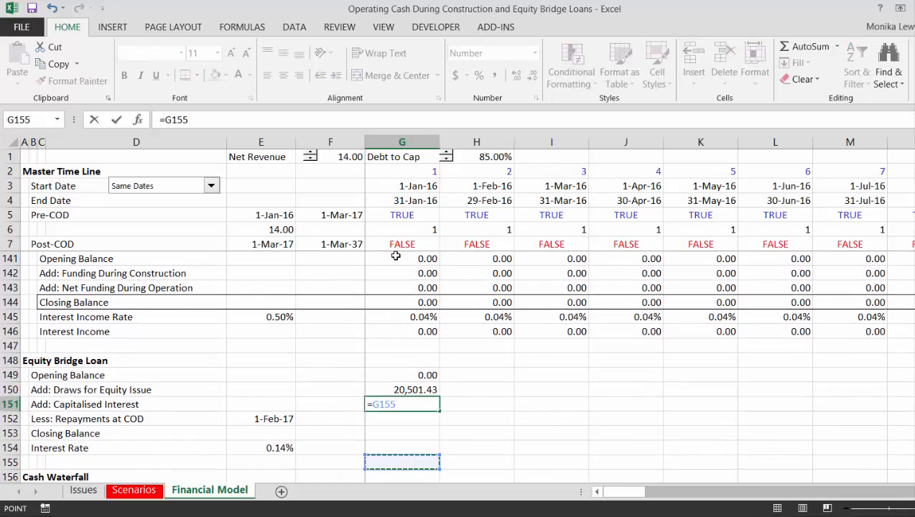
{"action": "key", "text": "Up"}
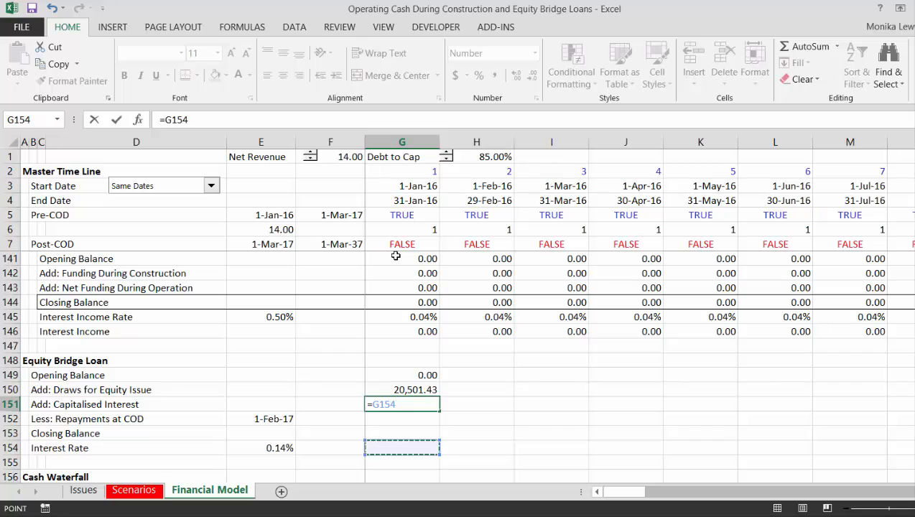
{"action": "key", "text": "Return"}
Overwrite the Interest Rate row label in B154 below Closing Balance with new text beginning "Intr"
{"action": "key", "text": "Left"}
{"action": "key", "text": "Left"}
{"action": "key", "text": "Down"}
{"action": "key", "text": "Left"}
{"action": "key", "text": "Left"}
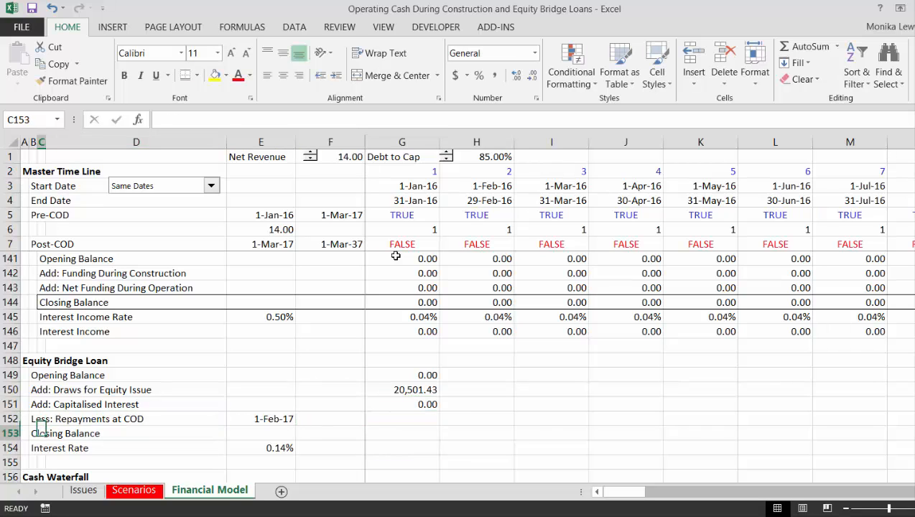
{"action": "key", "text": "Down"}
{"action": "key", "text": "Left"}
{"action": "type", "text": "Intr"}
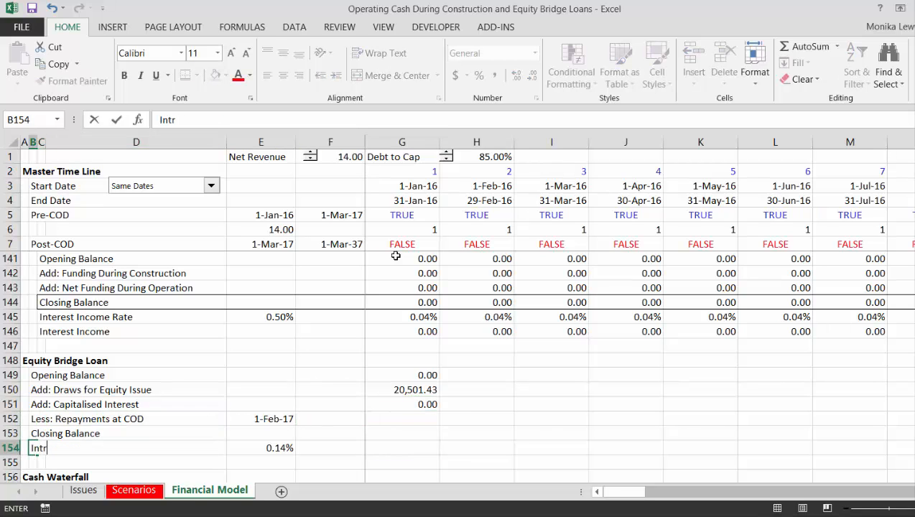
Label row 154 of the Equity Bridge Loan section "Interest Cost"
{"action": "type", "text": "es"}
{"action": "key", "text": "BackSpace"}
{"action": "key", "text": "BackSpace"}
{"action": "key", "text": "BackSpace"}
{"action": "type", "text": "erest Co"}
{"action": "key", "text": "Return"}
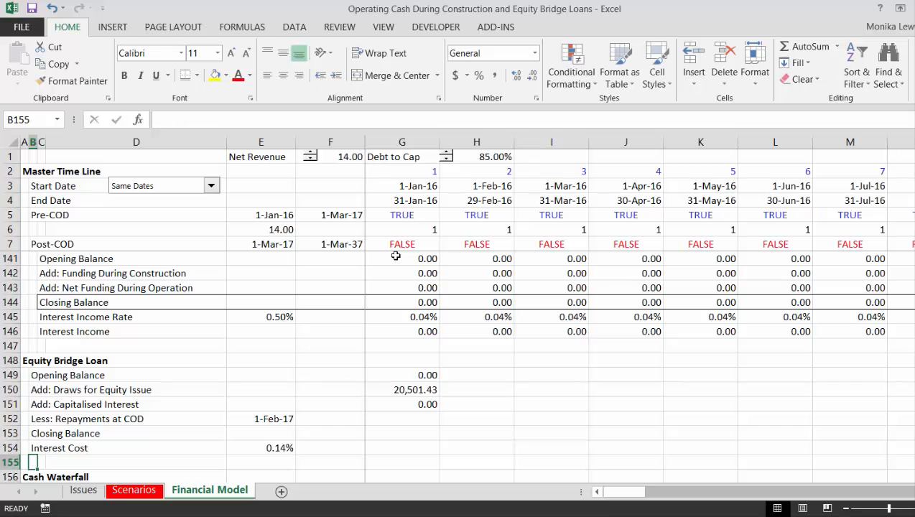
Enter the first period's repayment at COD in G152 as =(G3=$E$152)*(G149+G150+G151)
{"action": "key", "text": "Up"}
{"action": "key", "text": "Up"}
{"action": "key", "text": "Up"}
{"action": "key", "text": "Right"}
{"action": "key", "text": "Right"}
{"action": "key", "text": "Right"}
{"action": "key", "text": "Right"}
{"action": "key", "text": "Right"}
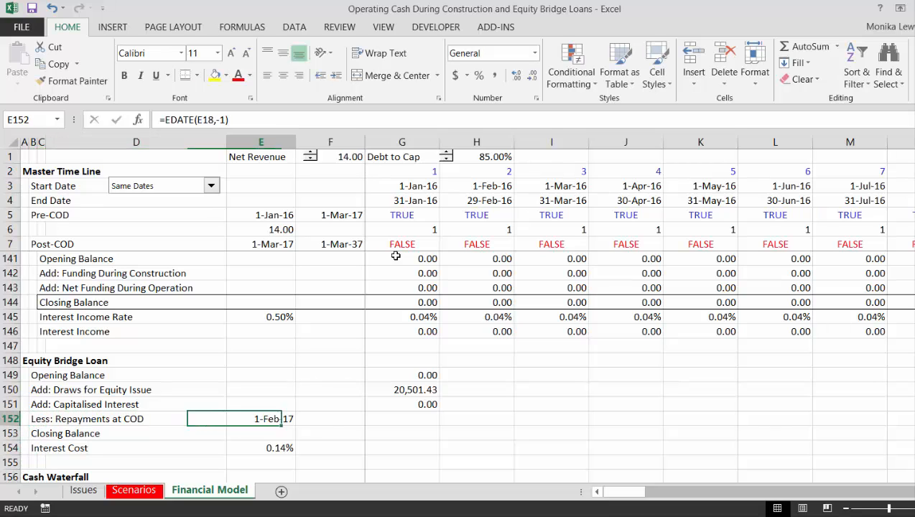
{"action": "type", "text": "="}
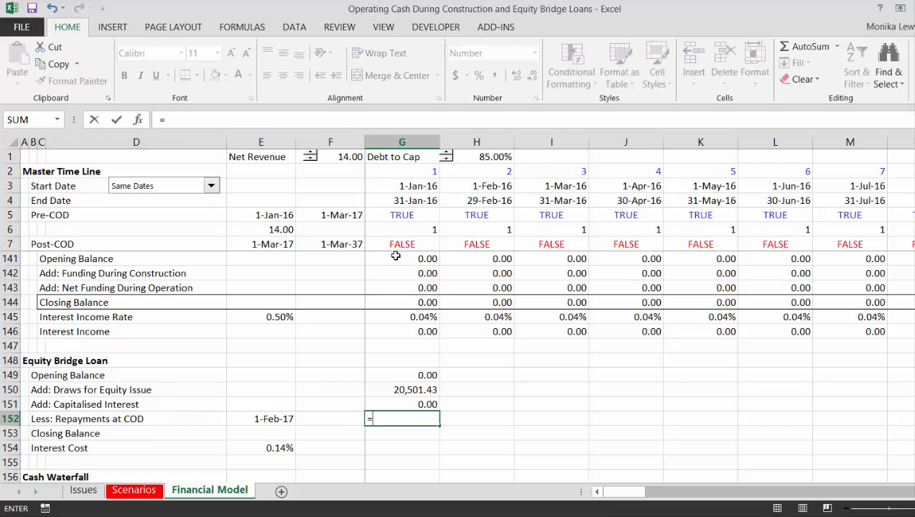
{"action": "type", "text": "("}
{"action": "left_click", "coordinate": [408, 188]}
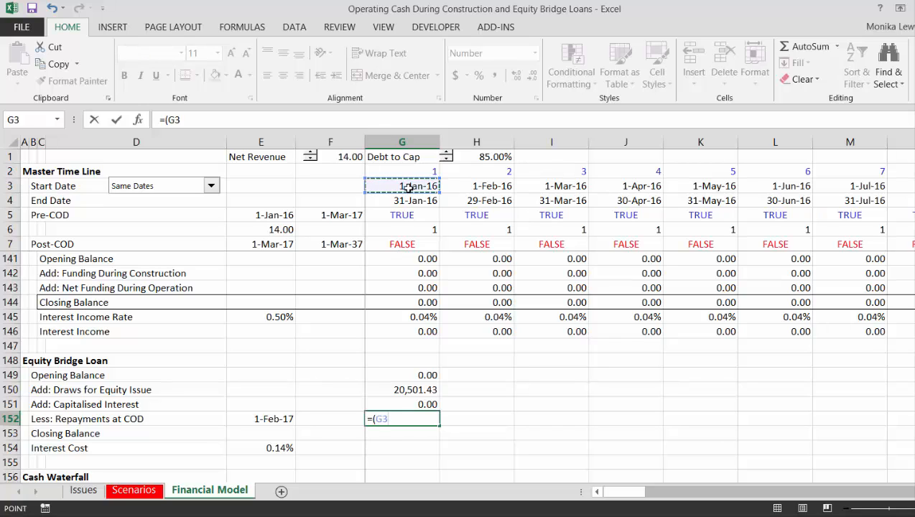
{"action": "type", "text": "="}
{"action": "key", "text": "Left"}
{"action": "key", "text": "Left"}
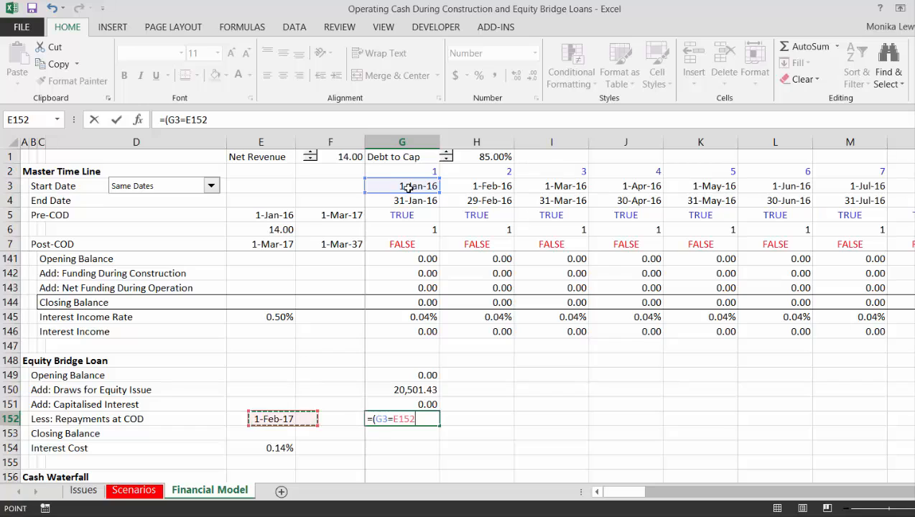
{"action": "key", "text": "F4"}
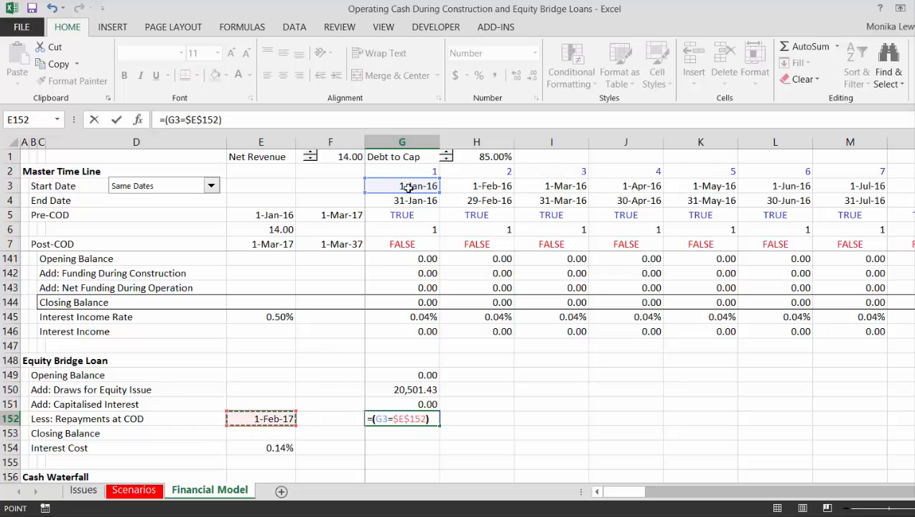
{"action": "type", "text": ")*"}
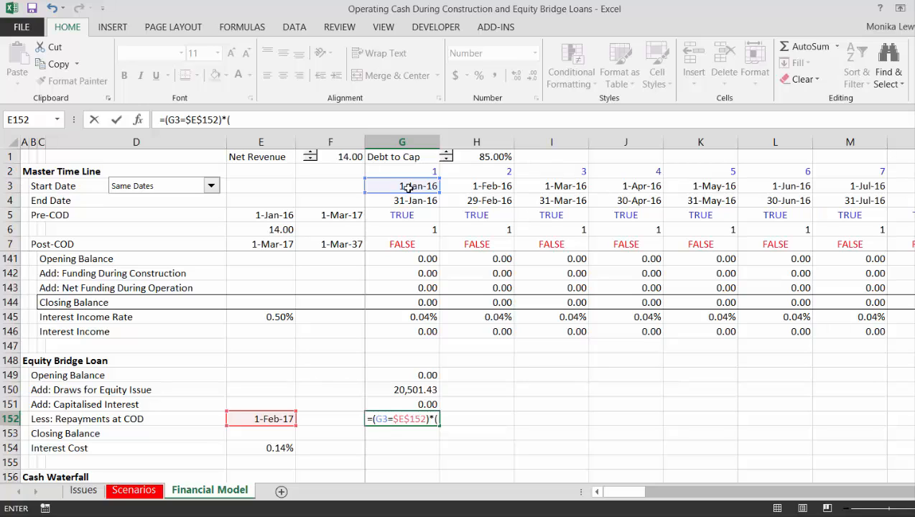
{"action": "type", "text": "("}
{"action": "key", "text": "Up"}
{"action": "key", "text": "Up"}
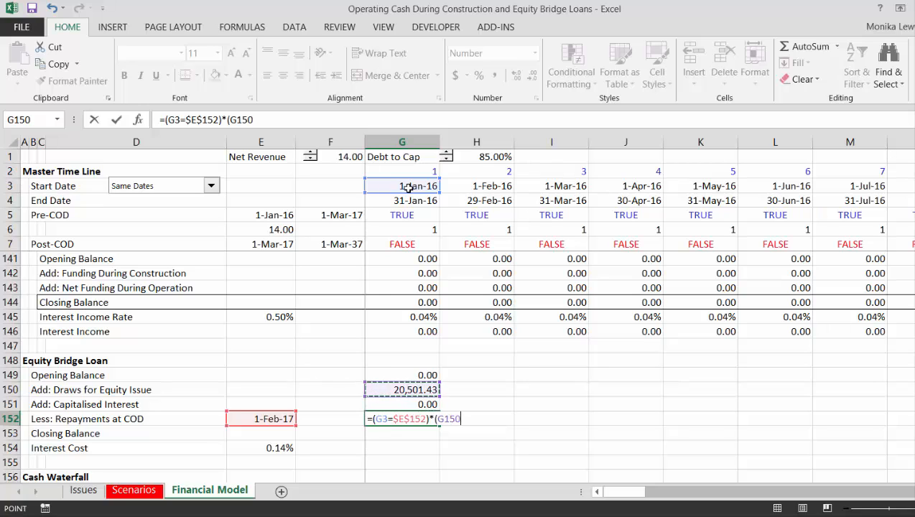
{"action": "key", "text": "Up"}
{"action": "type", "text": "+"}
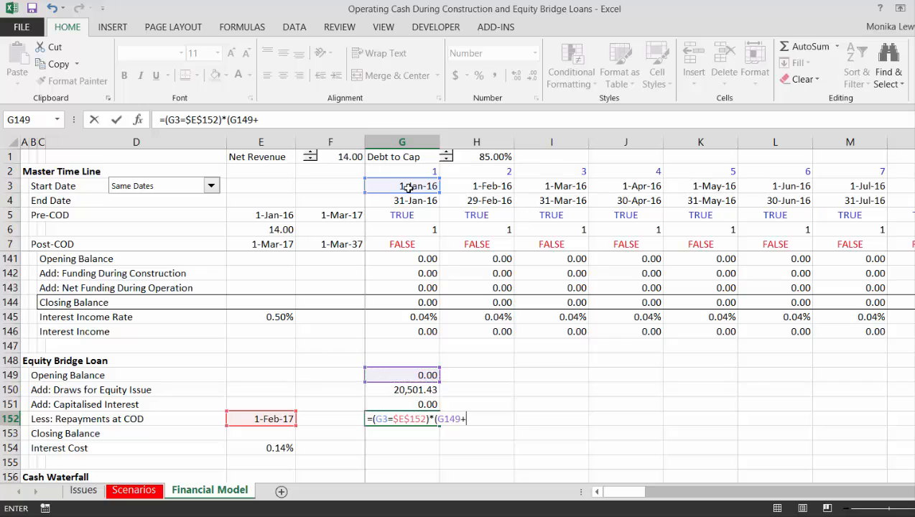
{"action": "key", "text": "Up"}
{"action": "key", "text": "Up"}
{"action": "type", "text": "+"}
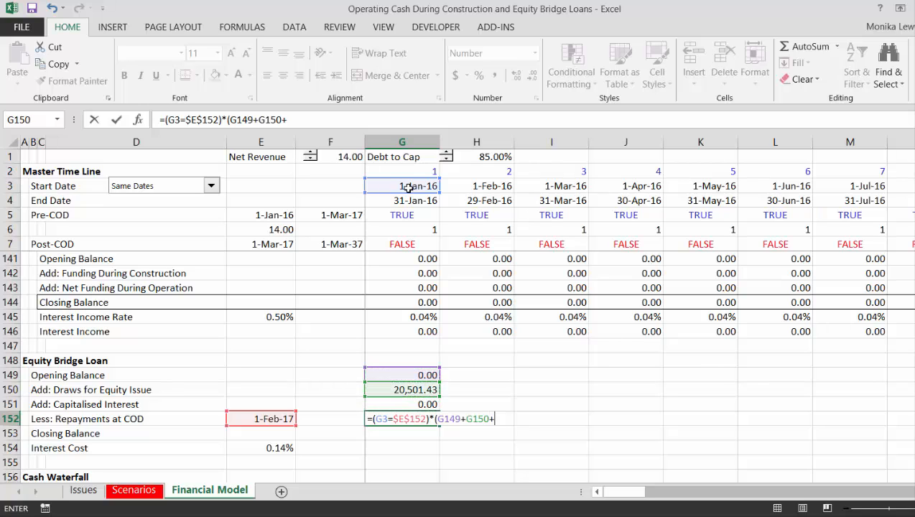
{"action": "key", "text": "Up"}
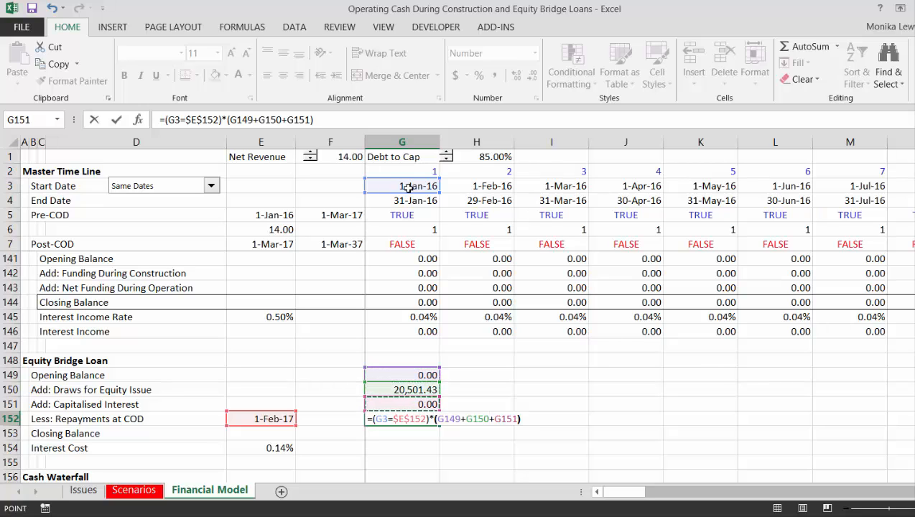
{"action": "type", "text": ")"}
{"action": "key", "text": "ctrl+Return"}
{"action": "key", "text": "Return"}
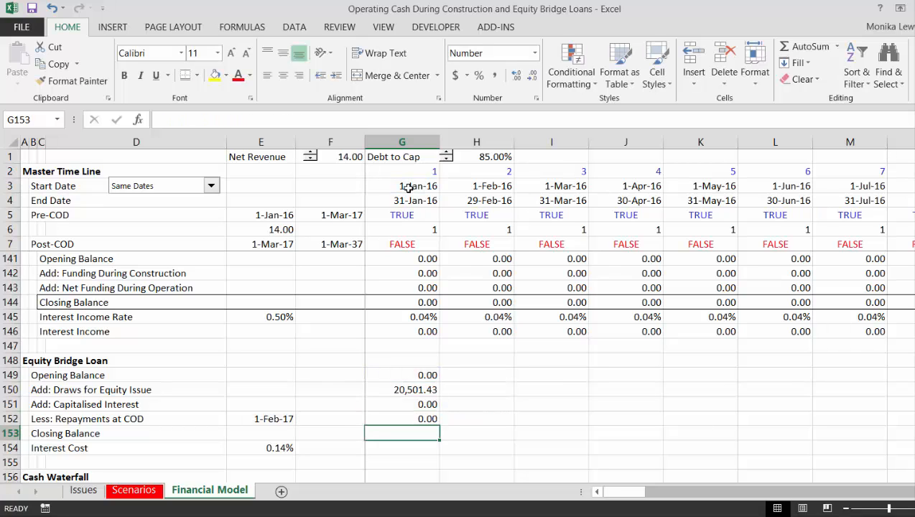
Calculate the first period's bridge loan closing balance in G153 as =G149+G150+G151-G152
{"action": "type", "text": "="}
{"action": "key", "text": "Up"}
{"action": "key", "text": "Up"}
{"action": "key", "text": "Up"}
{"action": "key", "text": "Up"}
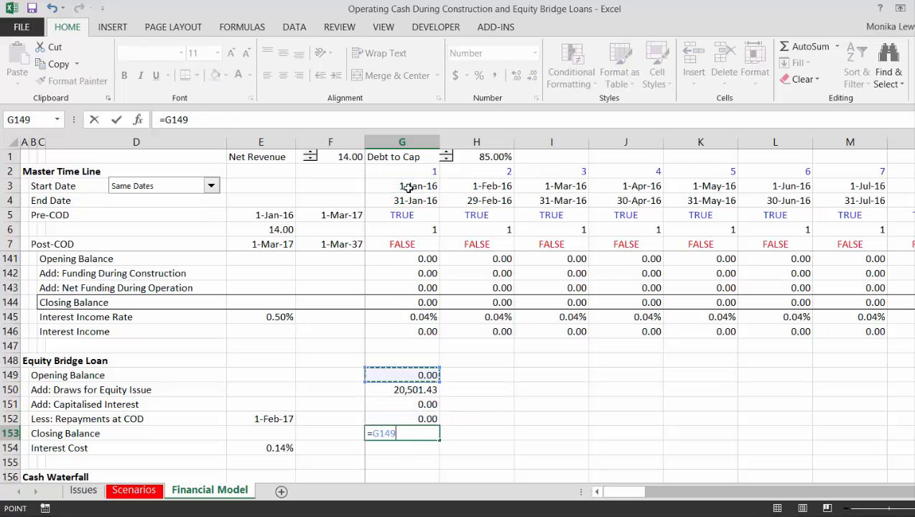
{"action": "type", "text": "+"}
{"action": "key", "text": "Up"}
{"action": "key", "text": "Up"}
{"action": "key", "text": "Up"}
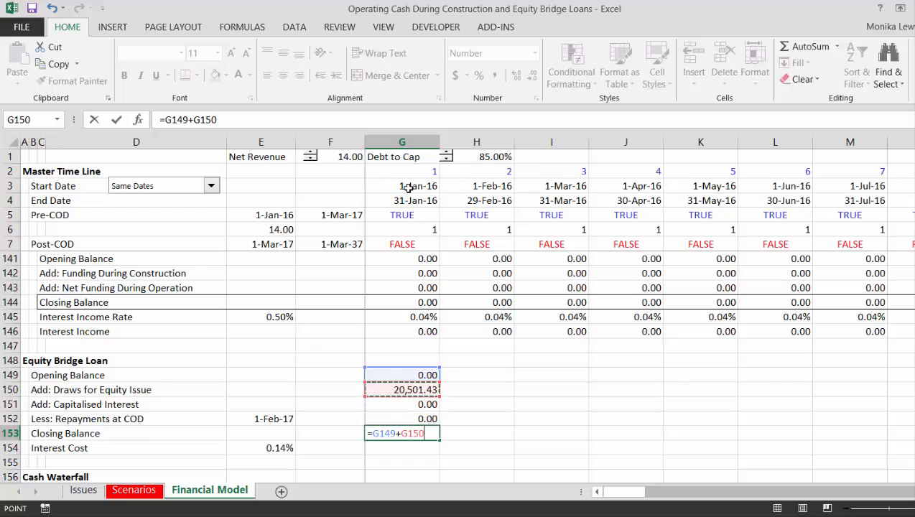
{"action": "type", "text": "+"}
{"action": "key", "text": "Up"}
{"action": "key", "text": "Up"}
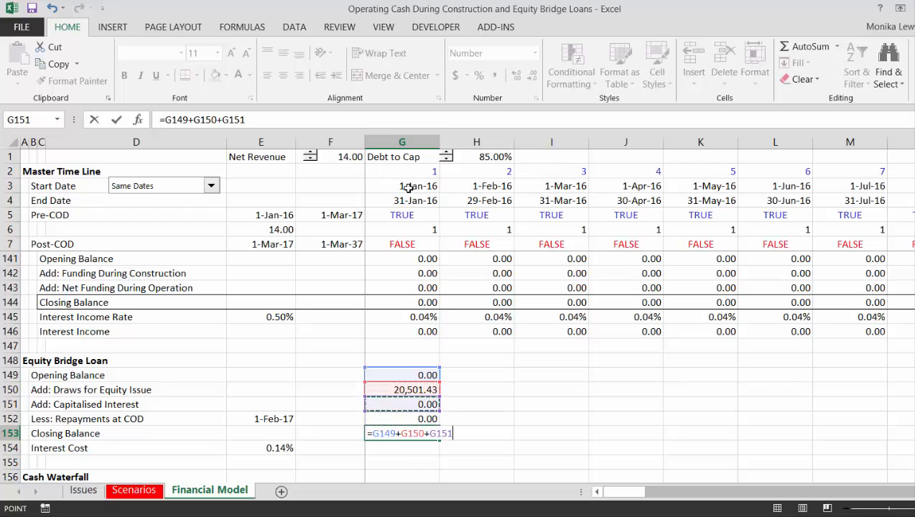
{"action": "type", "text": "-"}
{"action": "key", "text": "Up"}
{"action": "key", "text": "Up"}
{"action": "key", "text": "Down"}
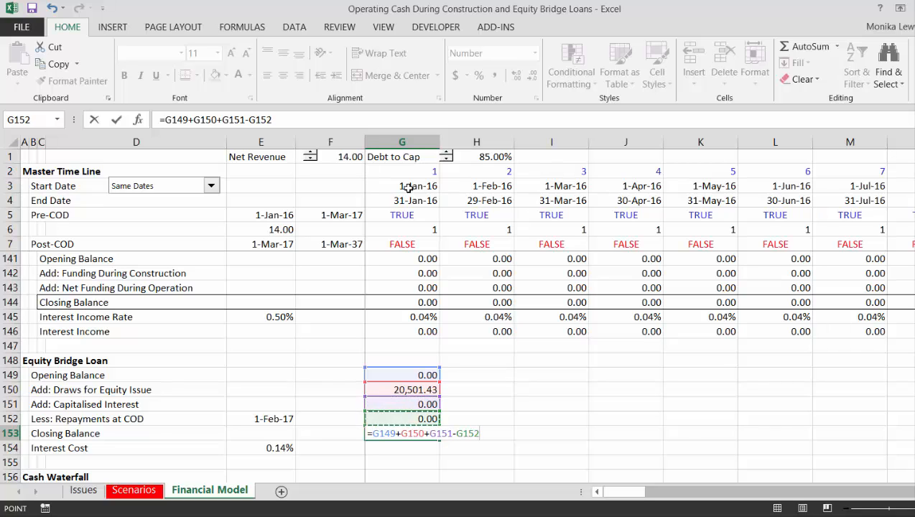
{"action": "key", "text": "Return"}
Calculate the first period's bridge loan interest cost in G154 as =$E$154*G149
{"action": "key", "text": "Down"}
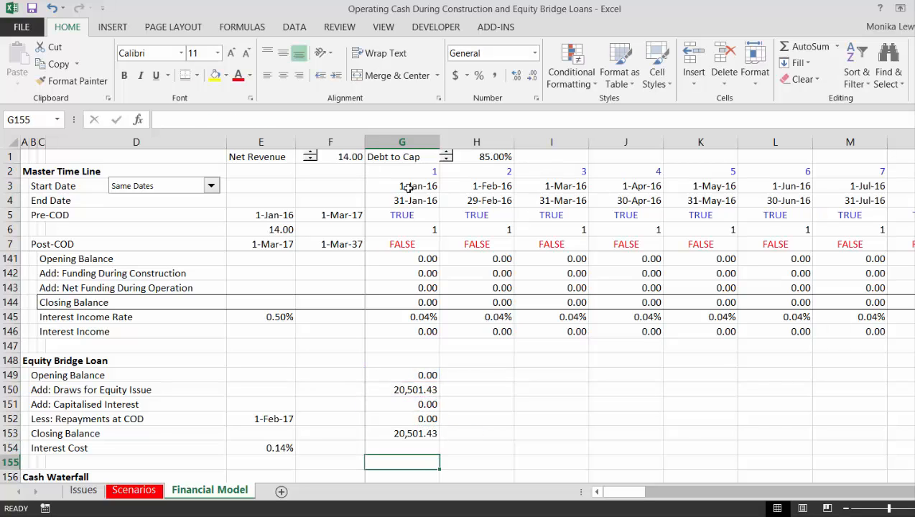
{"action": "key", "text": "Up"}
{"action": "type", "text": "="}
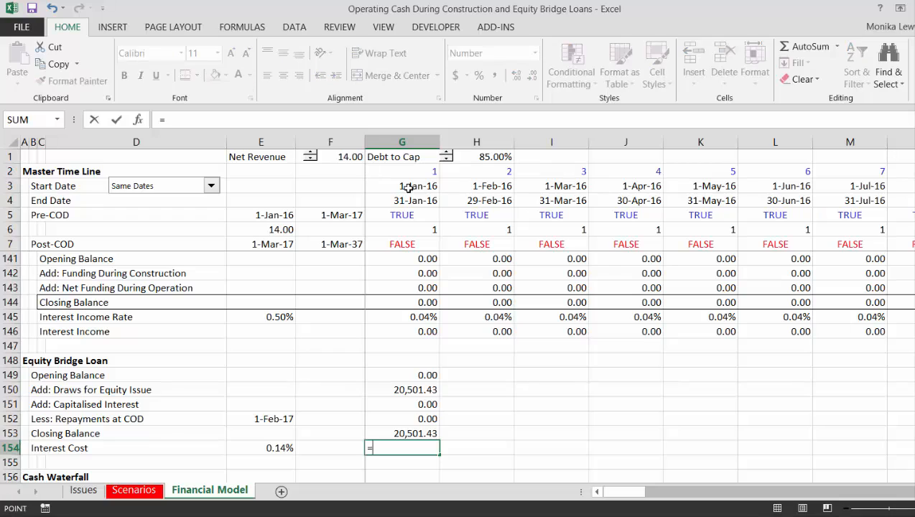
{"action": "key", "text": "Left"}
{"action": "key", "text": "Left"}
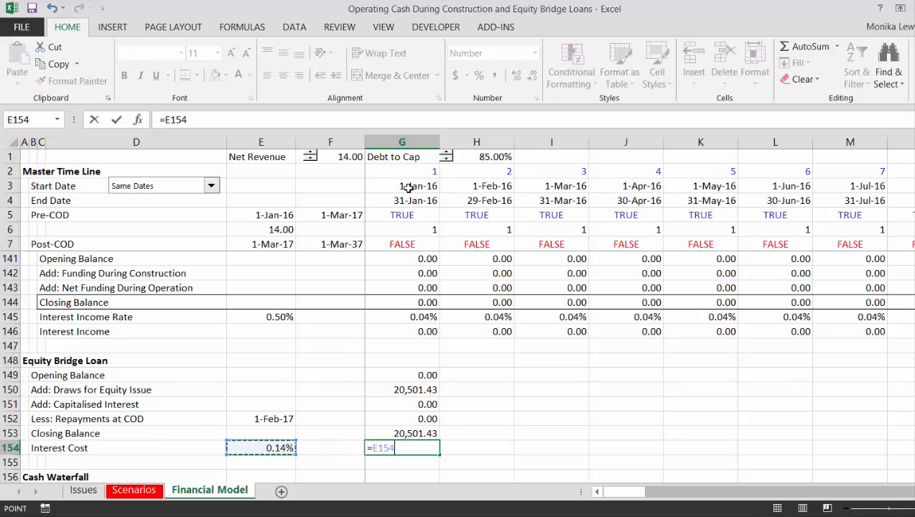
{"action": "key", "text": "F4"}
{"action": "type", "text": "*"}
{"action": "key", "text": "Up"}
{"action": "key", "text": "Up"}
{"action": "key", "text": "Up"}
{"action": "key", "text": "Up"}
{"action": "key", "text": "Up"}
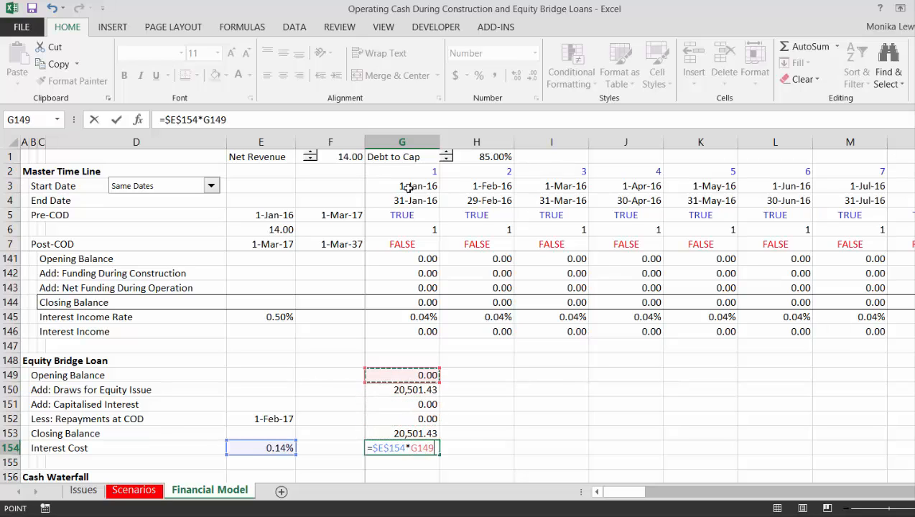
{"action": "key", "text": "Return"}
Copy the Equity Bridge Loan formulas in G149:G154 across the remaining timeline periods
{"action": "key", "text": "Up"}
{"action": "key", "text": "Up"}
{"action": "key", "text": "Up"}
{"action": "key", "text": "Up"}
{"action": "key", "text": "Up"}
{"action": "key", "text": "Up"}
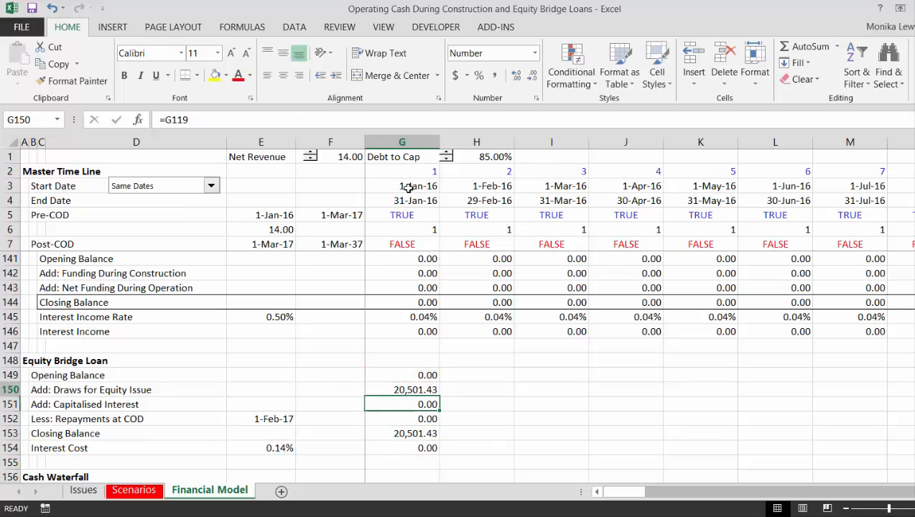
{"action": "key", "text": "shift+Down"}
{"action": "key", "text": "shift+Down"}
{"action": "key", "text": "shift+Down"}
{"action": "key", "text": "shift+Down"}
{"action": "key", "text": "shift+Down"}
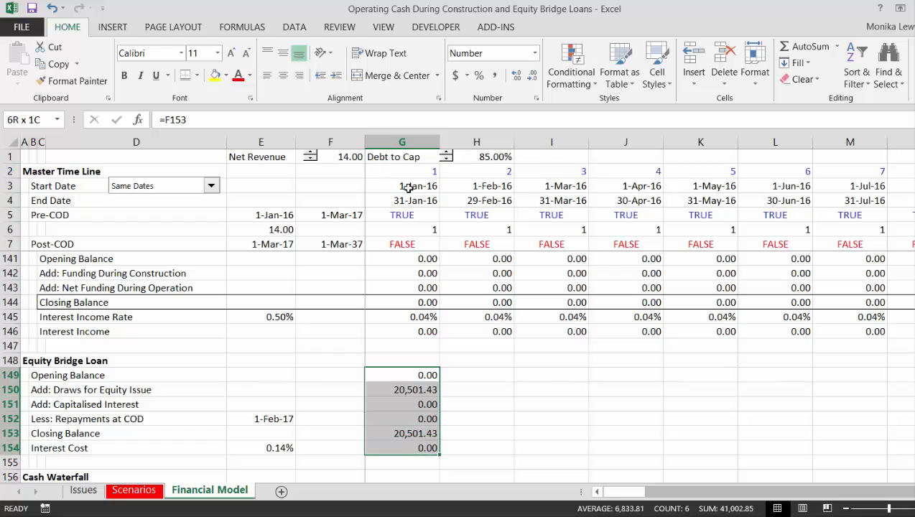
{"action": "key", "text": "ctrl+shift+r"}
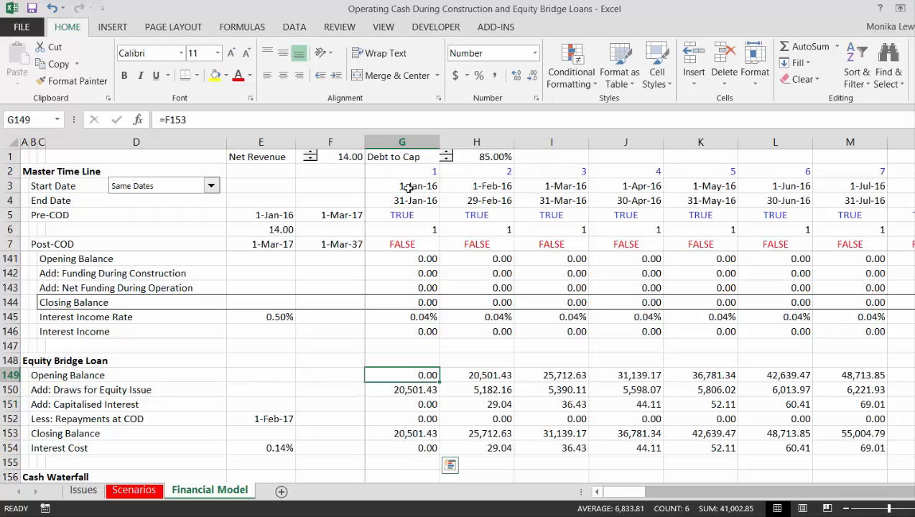
Examine the Equity Bridge Loan balances, draws, interest and repayment in the periods around commercial operation
{"action": "key", "text": "Right"}
{"action": "key", "text": "Right"}
{"action": "key", "text": "Right"}
{"action": "key", "text": "Right"}
{"action": "key", "text": "Right"}
{"action": "key", "text": "Right"}
{"action": "key", "text": "Right"}
{"action": "key", "text": "Right"}
{"action": "key", "text": "Right"}
{"action": "key", "text": "Right"}
{"action": "key", "text": "Right"}
{"action": "key", "text": "Right"}
{"action": "key", "text": "Right"}
{"action": "key", "text": "Right"}
{"action": "key", "text": "Right"}
{"action": "key", "text": "Right"}
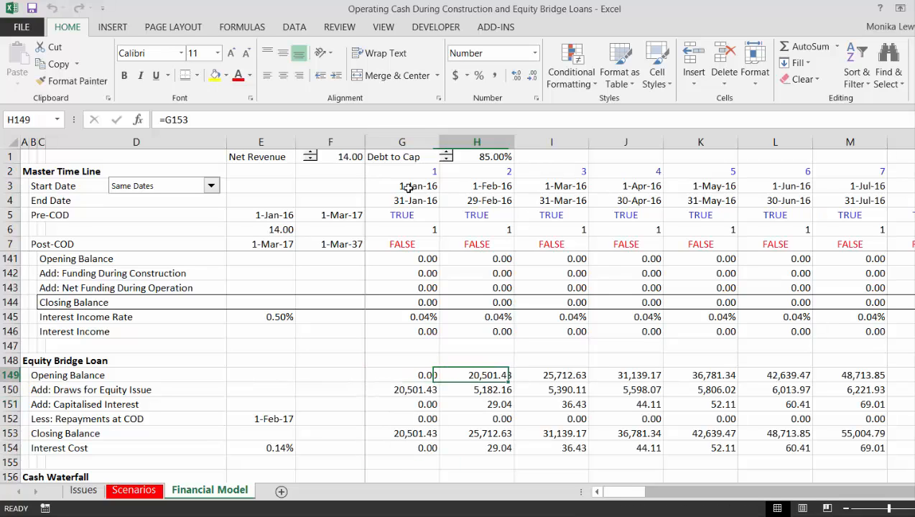
{"action": "key", "text": "Right"}
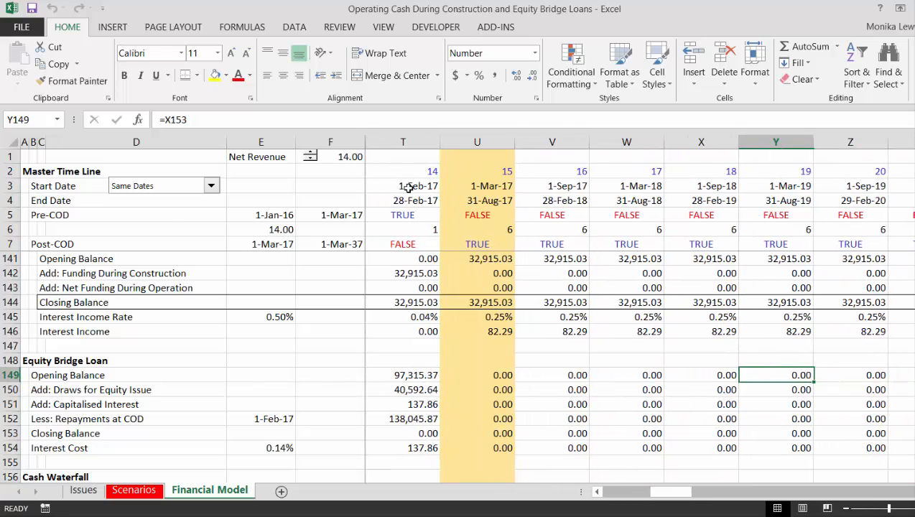
{"action": "key", "text": "Left"}
{"action": "key", "text": "Left"}
{"action": "key", "text": "Left"}
{"action": "key", "text": "Left"}
{"action": "key", "text": "Left"}
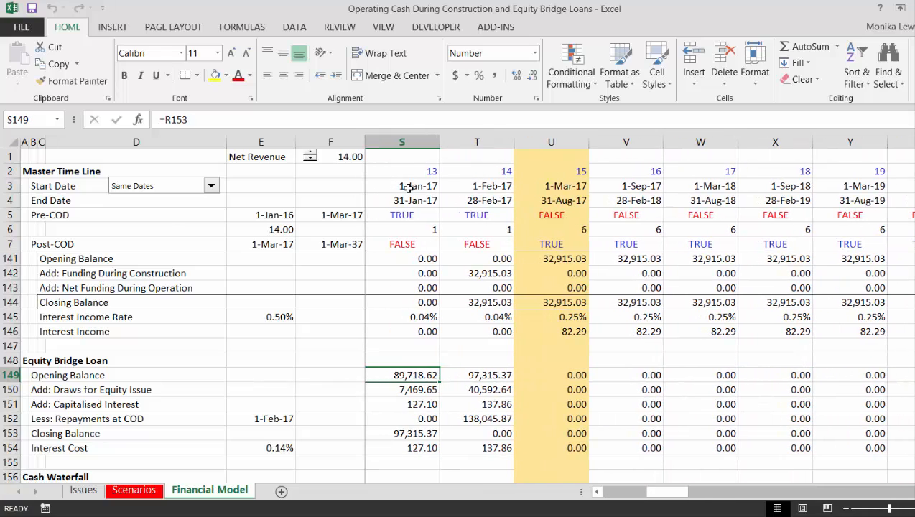
{"action": "key", "text": "Left"}
{"action": "key", "text": "Left"}
{"action": "key", "text": "Right"}
{"action": "key", "text": "Right"}
{"action": "key", "text": "Right"}
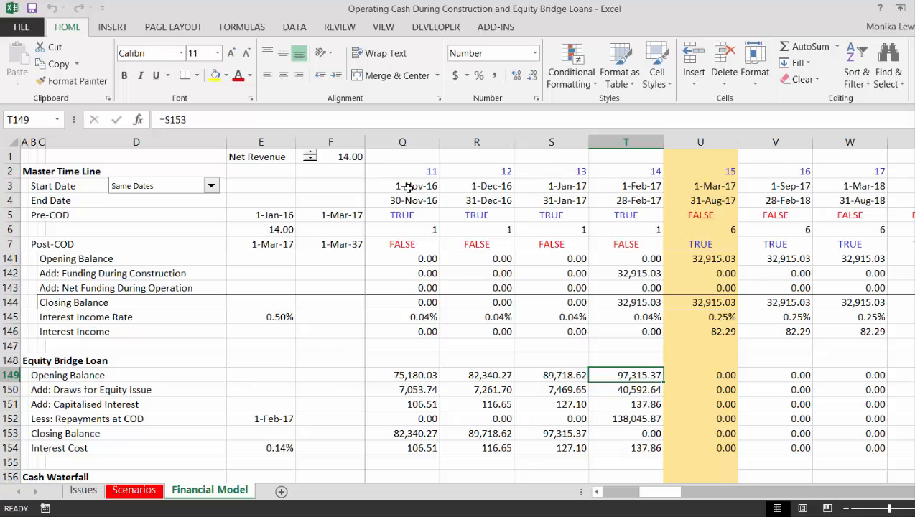
{"action": "key", "text": "Down"}
{"action": "key", "text": "Down"}
{"action": "key", "text": "Down"}
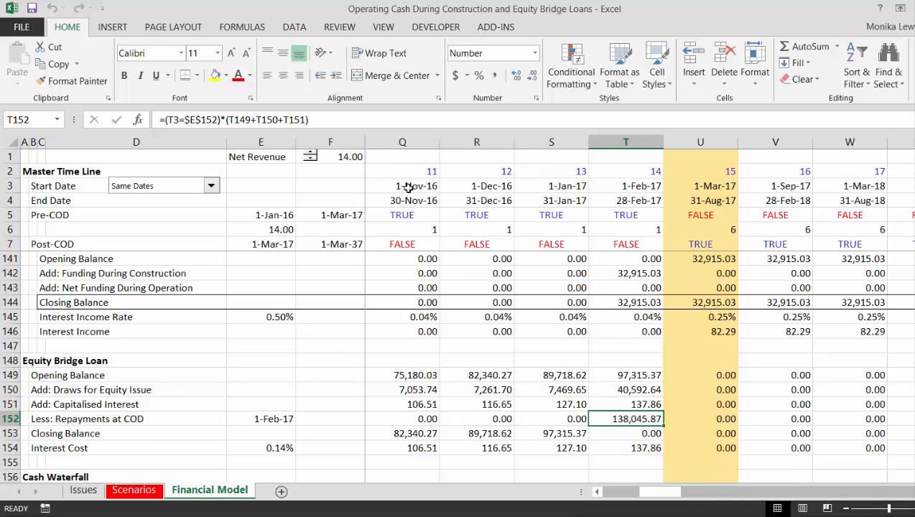
{"action": "key", "text": "Down"}
{"action": "key", "text": "Down"}
{"action": "key", "text": "Down"}
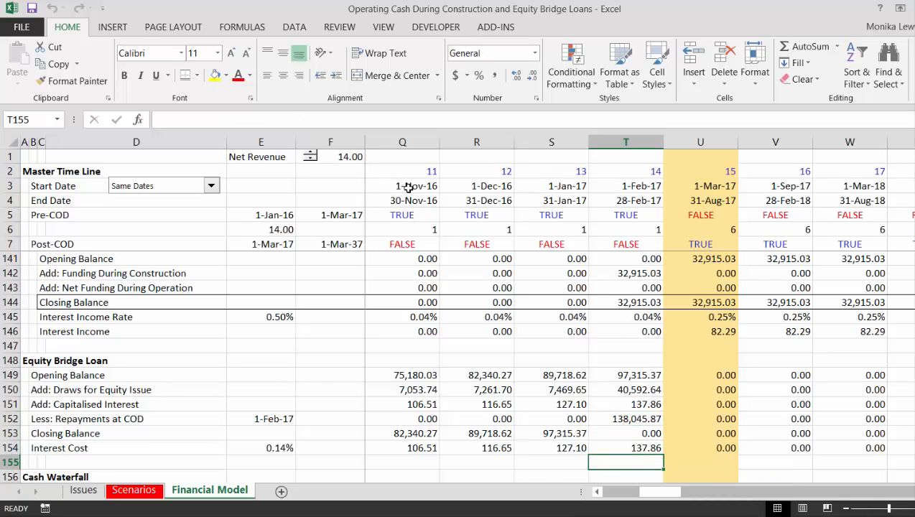
Insert a blank row directly above Include Equity Bridge Loan in Project in the Equity Bridge Loan assumptions
{"action": "key", "text": "Left"}
{"action": "key", "text": "Left"}
{"action": "key", "text": "Left"}
{"action": "key", "text": "Left"}
{"action": "key", "text": "Left"}
{"action": "key", "text": "Left"}
{"action": "key", "text": "Left"}
{"action": "key", "text": "Left"}
{"action": "key", "text": "Left"}
{"action": "key", "text": "Left"}
{"action": "key", "text": "Left"}
{"action": "key", "text": "Left"}
{"action": "key", "text": "Left"}
{"action": "key", "text": "Left"}
{"action": "key", "text": "Left"}
{"action": "key", "text": "Left"}
{"action": "key", "text": "Left"}
{"action": "key", "text": "Left"}
{"action": "key", "text": "Left"}
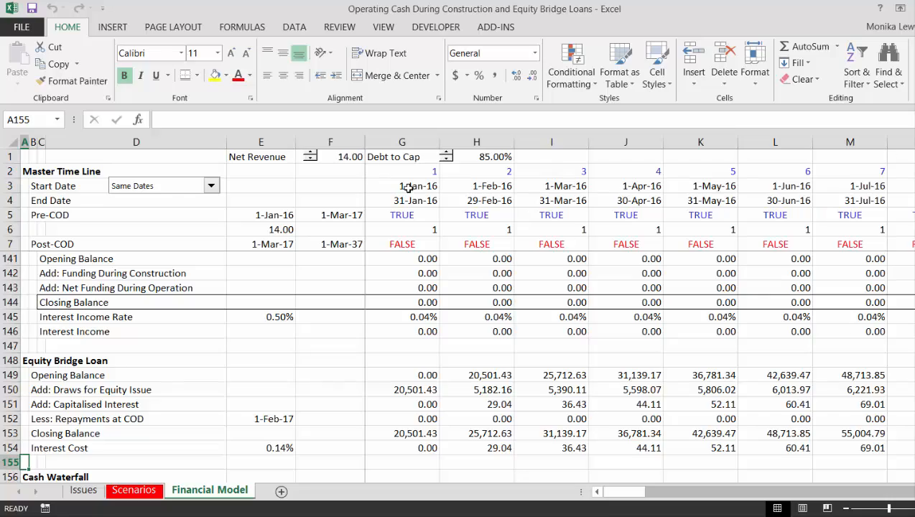
{"action": "key", "text": "Page_Down"}
{"action": "key", "text": "Page_Up"}
{"action": "key", "text": "Page_Up"}
{"action": "key", "text": "Page_Up"}
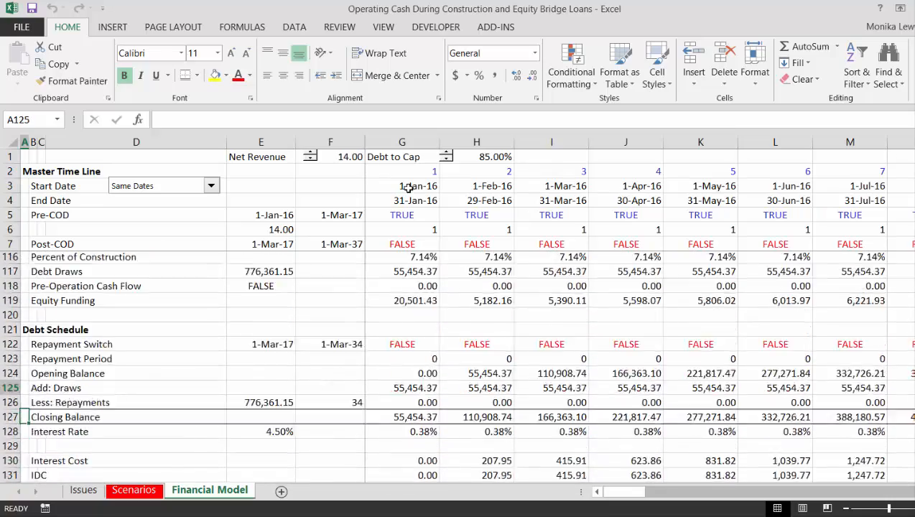
{"action": "key", "text": "Page_Up"}
{"action": "key", "text": "Page_Up"}
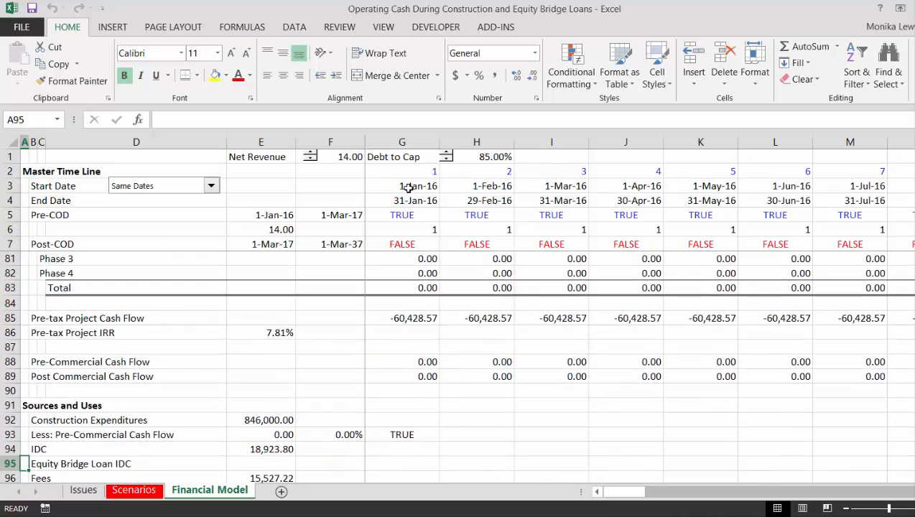
{"action": "key", "text": "Page_Up"}
{"action": "key", "text": "Page_Up"}
{"action": "key", "text": "Page_Up"}
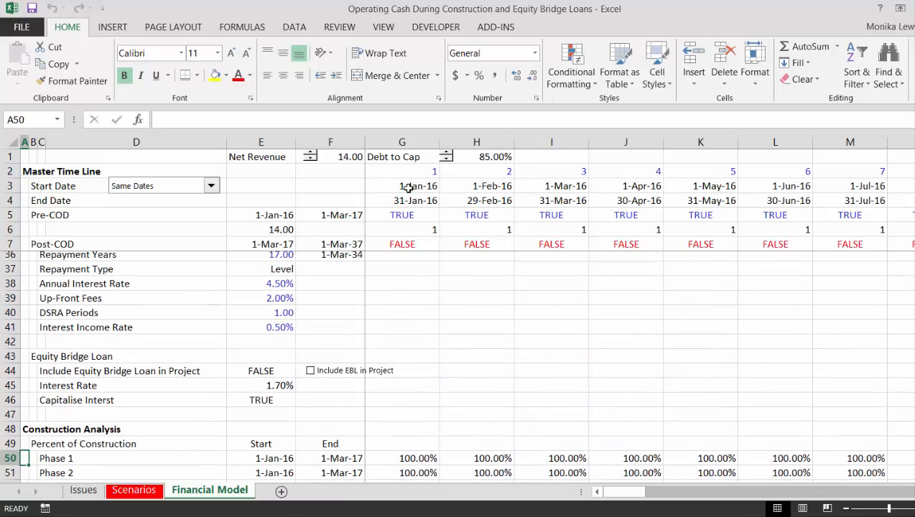
{"action": "key", "text": "Up"}
{"action": "key", "text": "Up"}
{"action": "key", "text": "Up"}
{"action": "key", "text": "Up"}
{"action": "key", "text": "Up"}
{"action": "key", "text": "Up"}
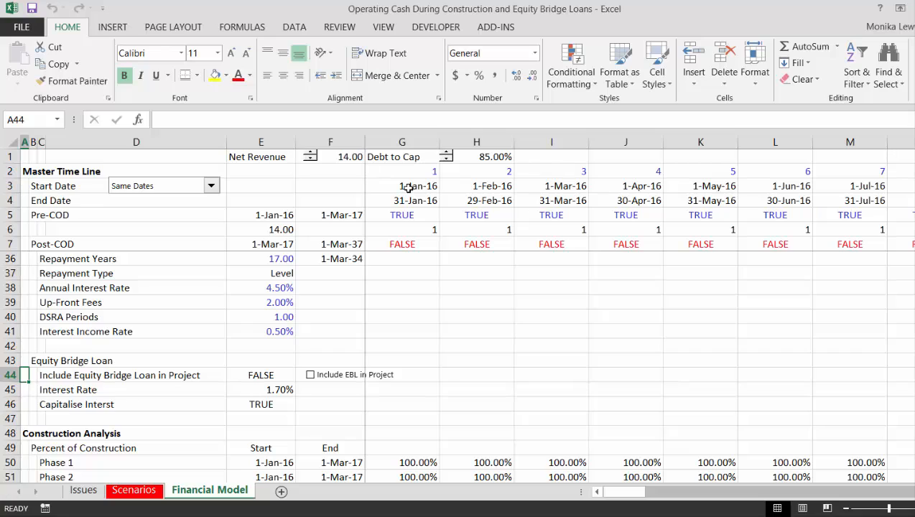
{"action": "key", "text": "shift+space"}
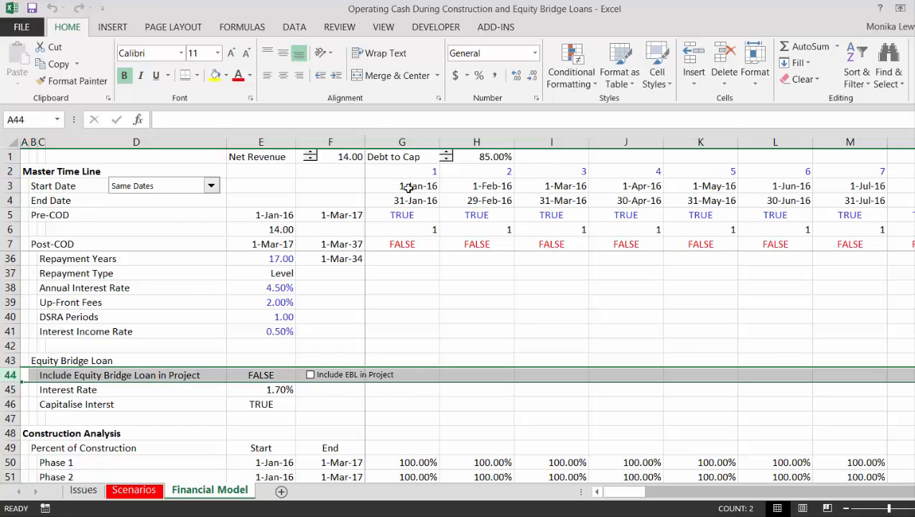
{"action": "key", "text": "ctrl+shift+plus"}
Label the new row in C44 as Apply Equity Bridge Loan
{"action": "key", "text": "Right"}
{"action": "key", "text": "Right"}
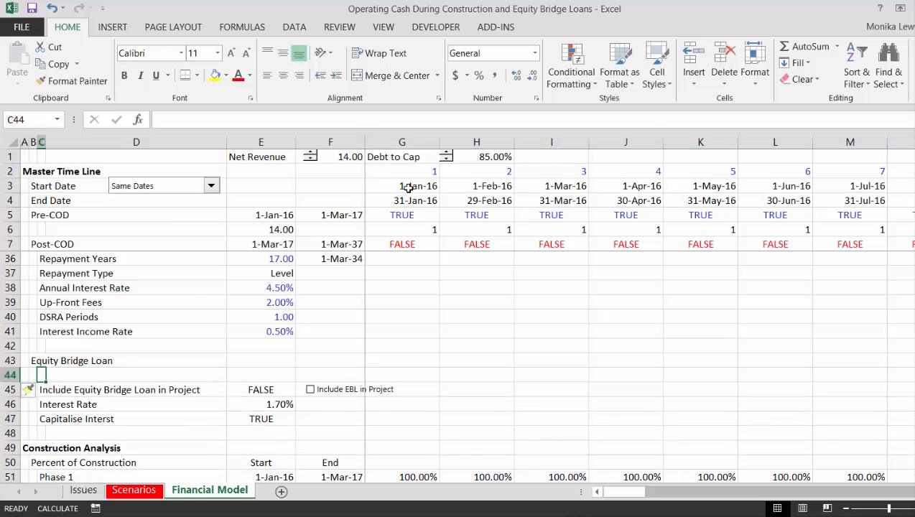
{"action": "type", "text": "Apply Equity Bridge"}
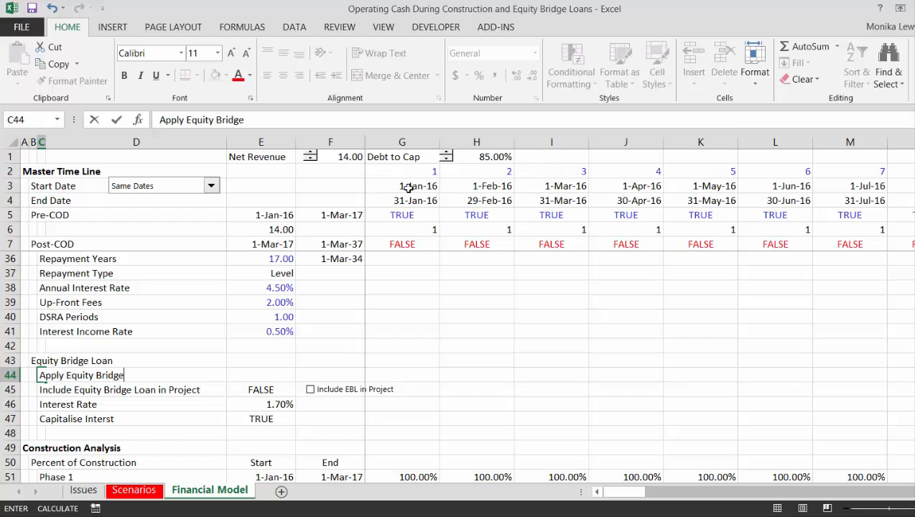
{"action": "type", "text": "Loan"}
{"action": "key", "text": "Return"}
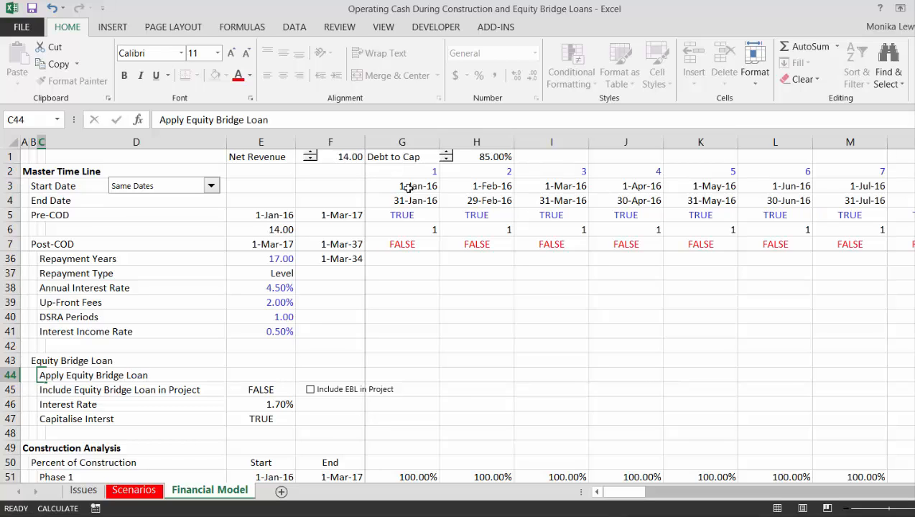
Enter TRUE in E44 as the Apply Equity Bridge Loan switch
{"action": "key", "text": "Down"}
{"action": "key", "text": "Up"}
{"action": "key", "text": "Right"}
{"action": "key", "text": "Right"}
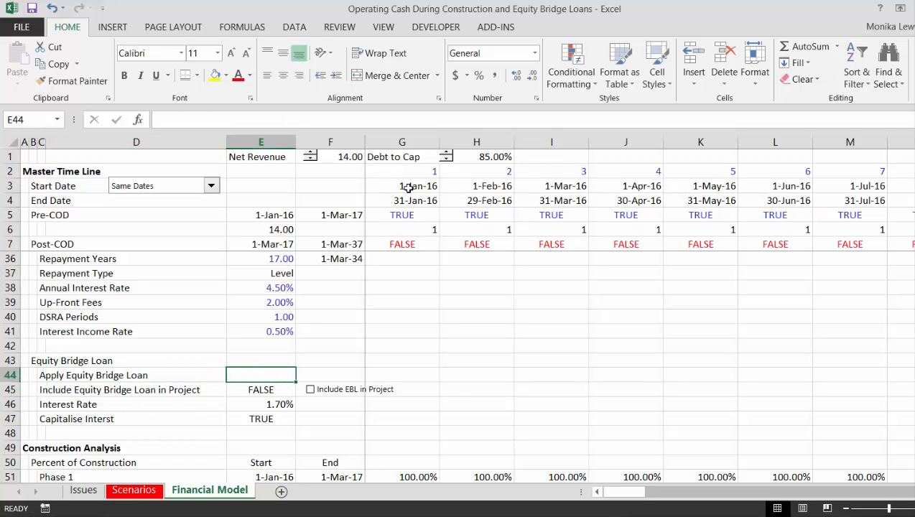
{"action": "type", "text": "true"}
{"action": "key", "text": "Return"}
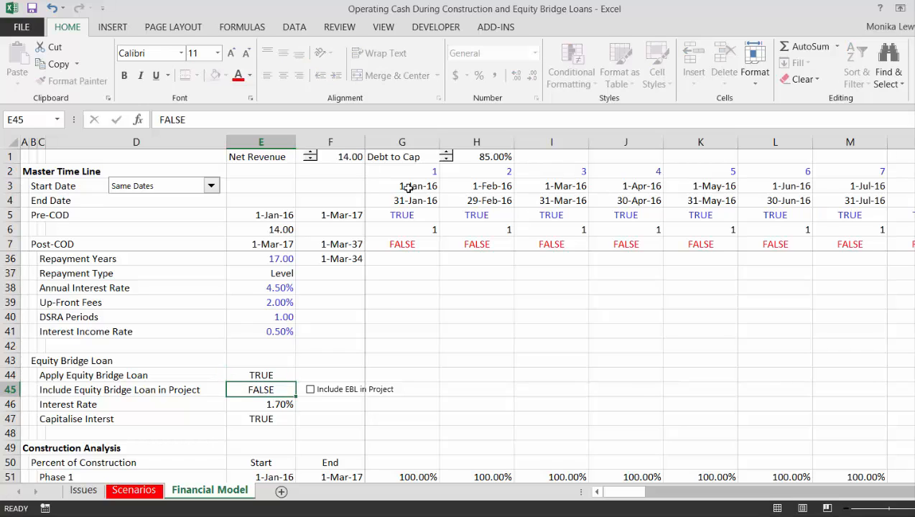
{"action": "key", "text": "Up"}
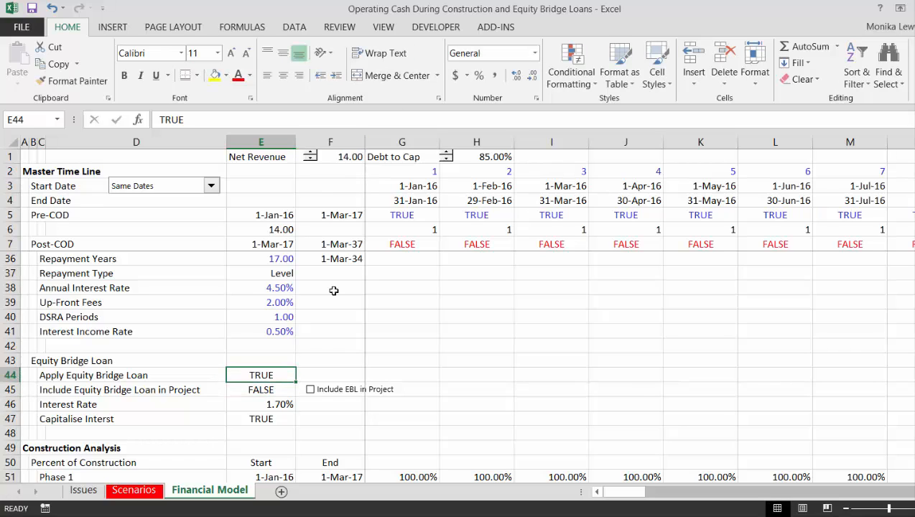
Duplicate the Include EBL in Project check box into F44, beside the Apply Equity Bridge Loan switch
{"action": "left_click", "coordinate": [324, 380]}
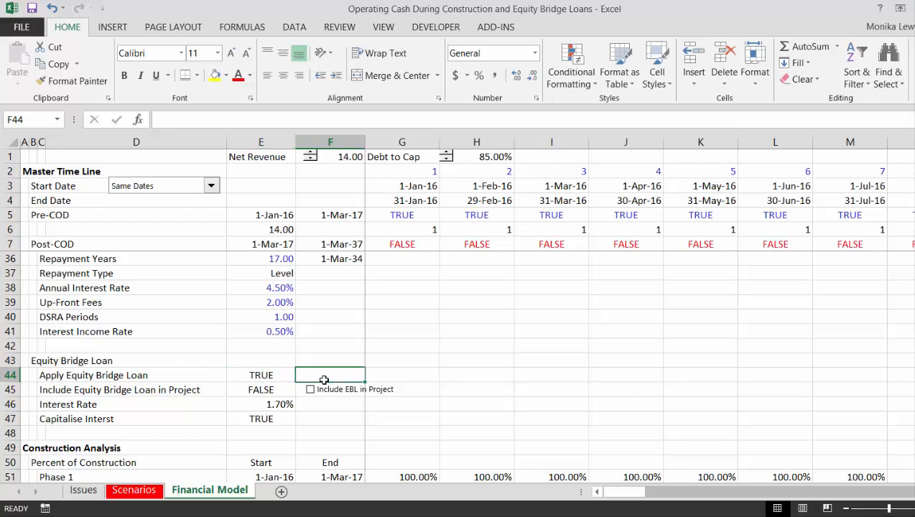
{"action": "right_click", "coordinate": [322, 390]}
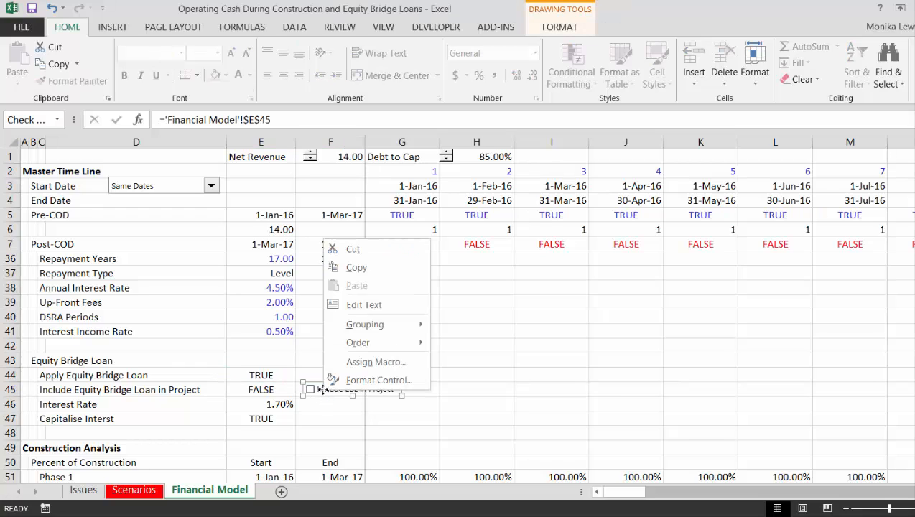
{"action": "left_click", "coordinate": [355, 267]}
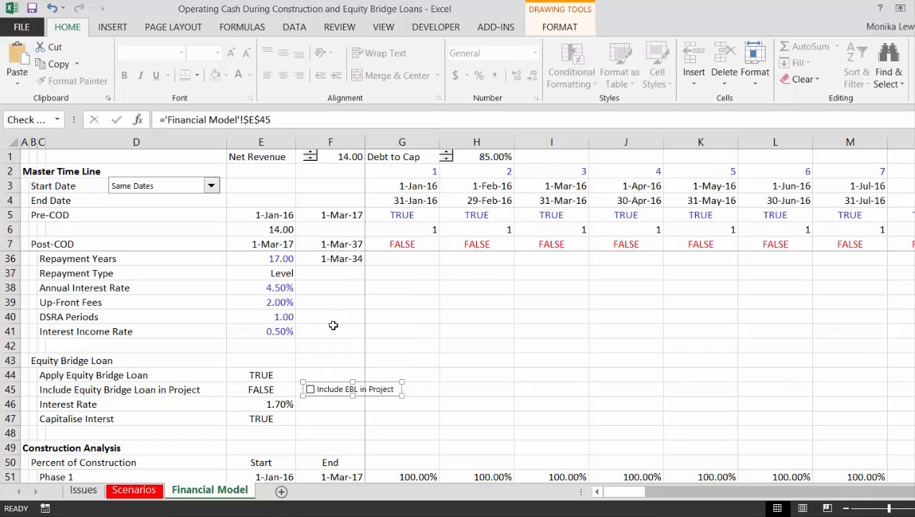
{"action": "left_click", "coordinate": [318, 375]}
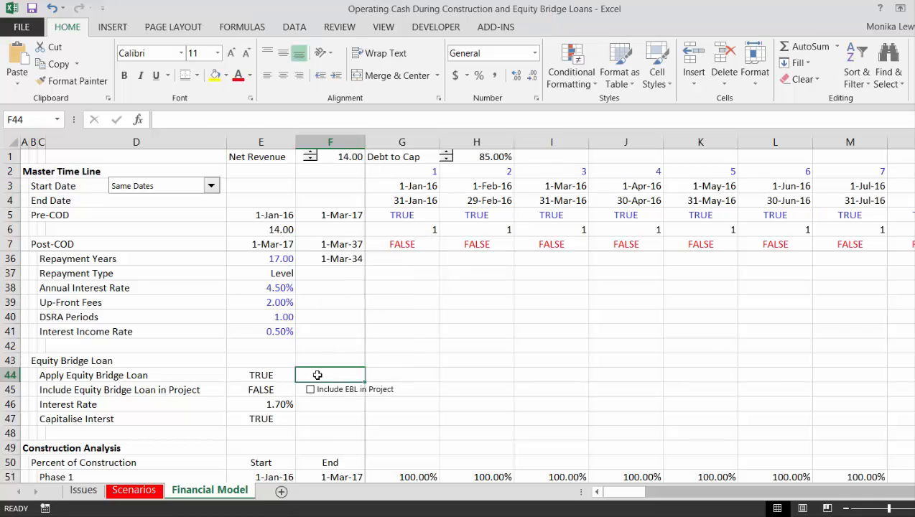
{"action": "key", "text": "ctrl+v"}
Change the copied check box's caption to Apply Bridge Loan
{"action": "left_click", "coordinate": [318, 375]}
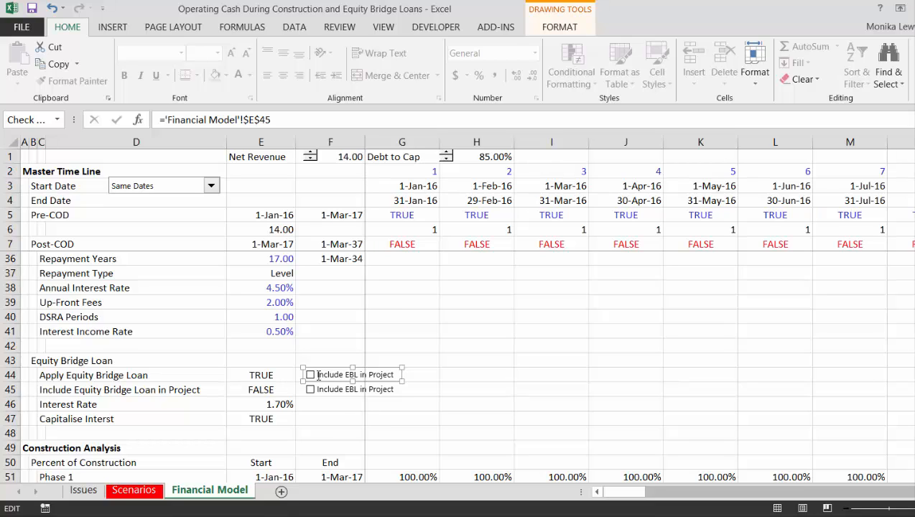
{"action": "left_click", "coordinate": [255, 362]}
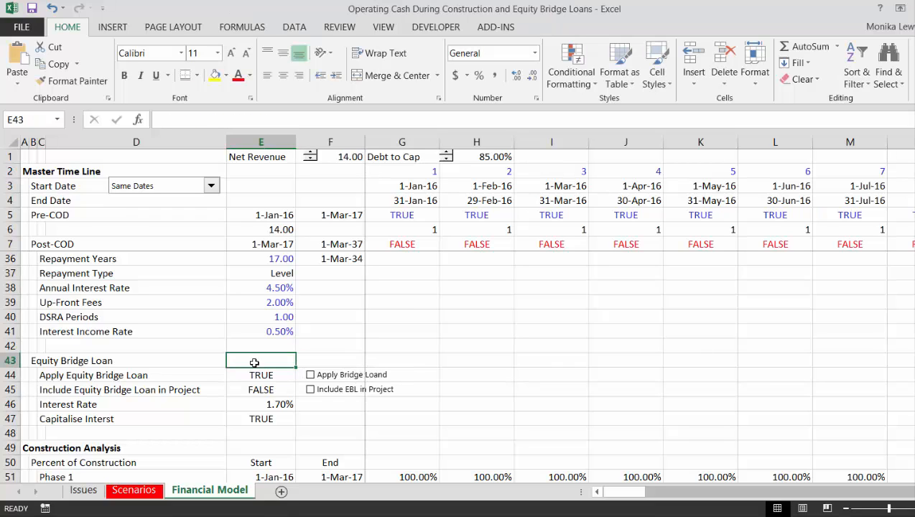
{"action": "left_click", "coordinate": [335, 379]}
{"action": "left_click", "coordinate": [335, 379]}
{"action": "right_click", "coordinate": [334, 379]}
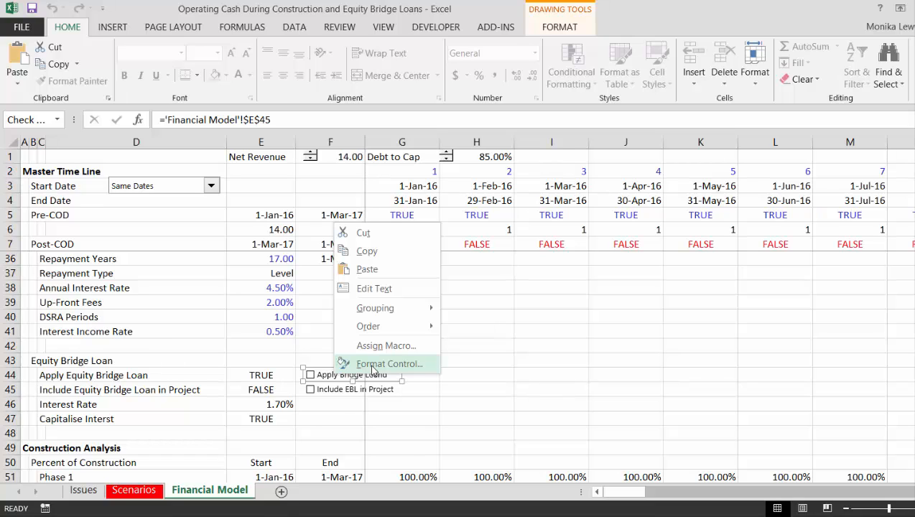
{"action": "left_click", "coordinate": [366, 288]}
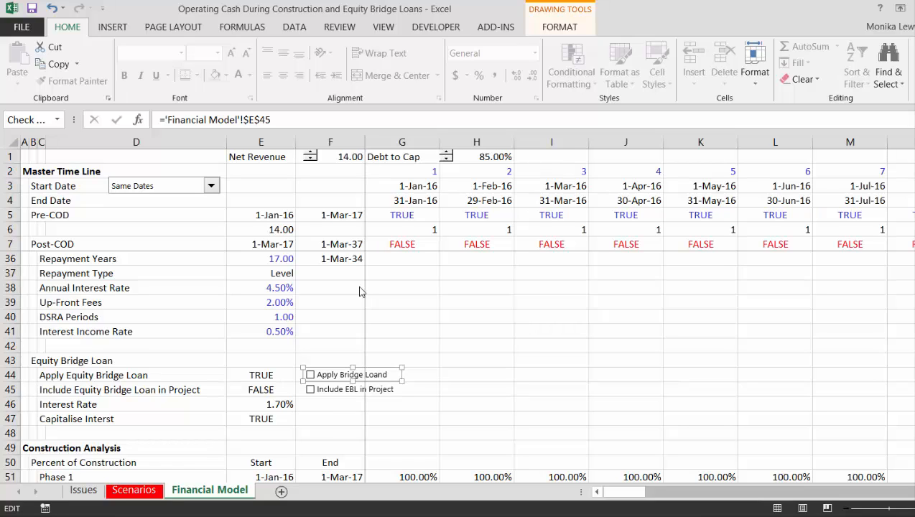
{"action": "left_click", "coordinate": [332, 354]}
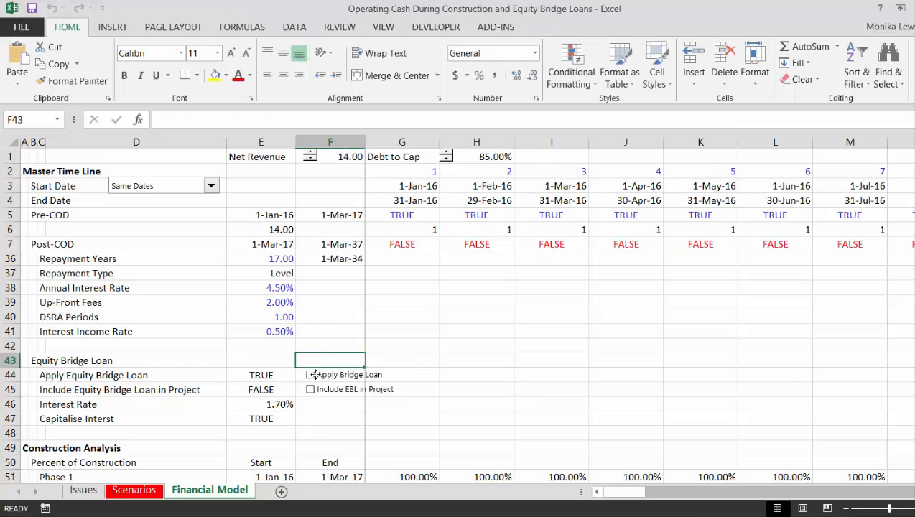
Link the Apply Bridge Loan check box to cell E44 on the Financial Model sheet
{"action": "right_click", "coordinate": [321, 376]}
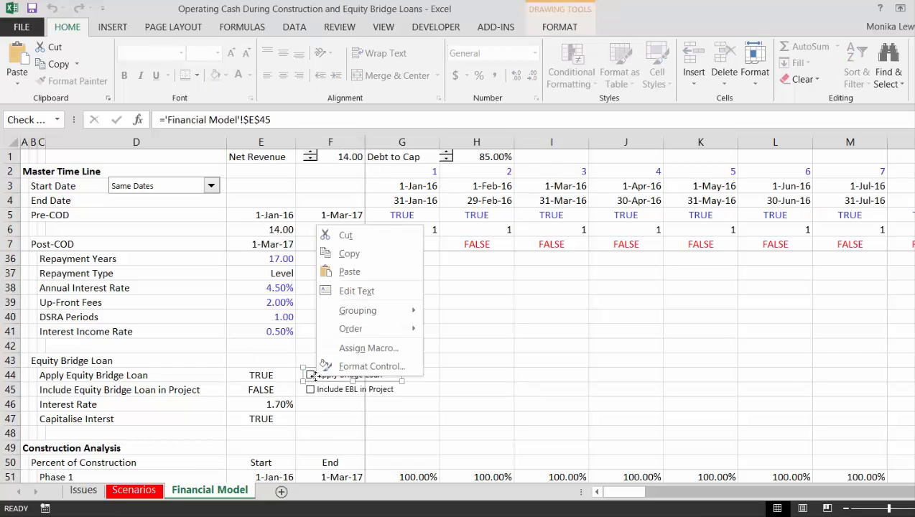
{"action": "left_click", "coordinate": [352, 366]}
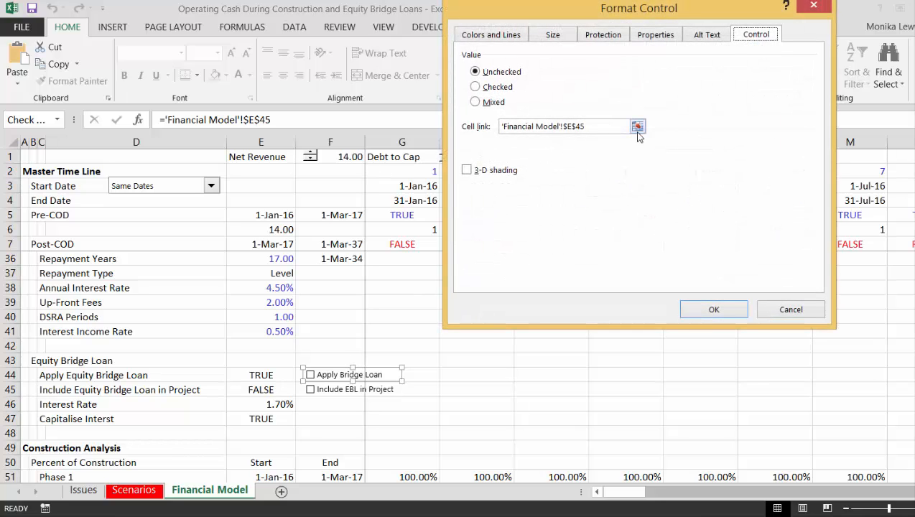
{"action": "left_click", "coordinate": [638, 127]}
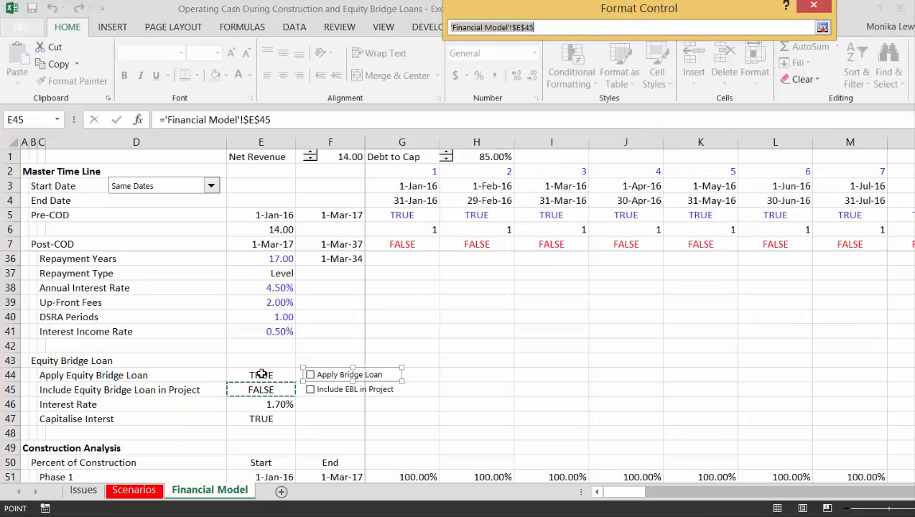
{"action": "left_click", "coordinate": [145, 493]}
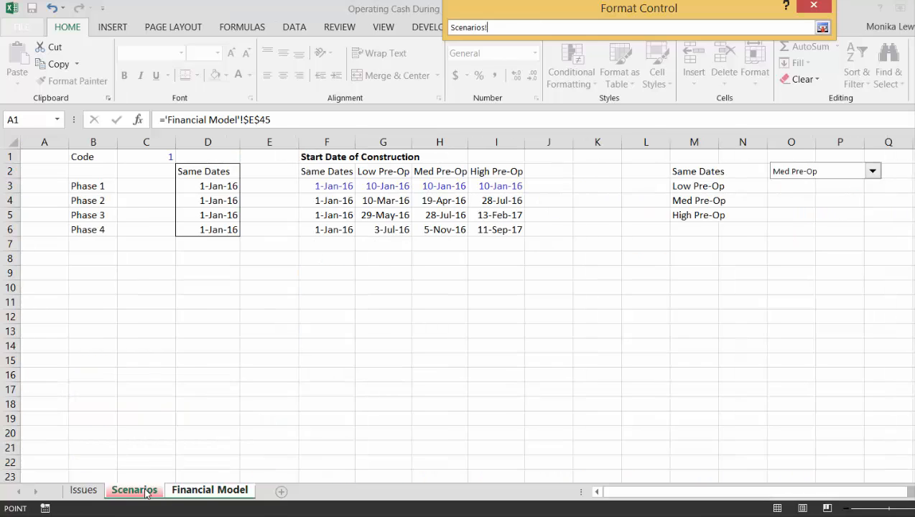
{"action": "left_click", "coordinate": [204, 493]}
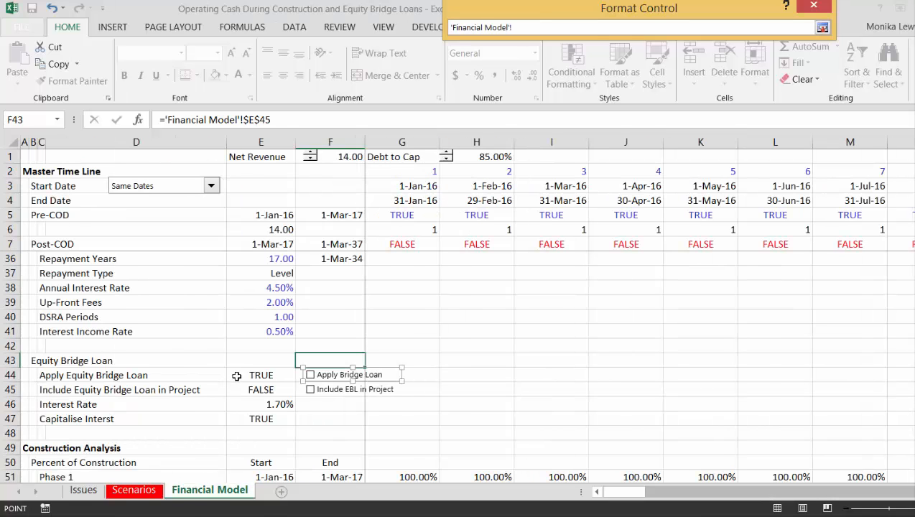
{"action": "left_click", "coordinate": [260, 376]}
{"action": "key", "text": "Return"}
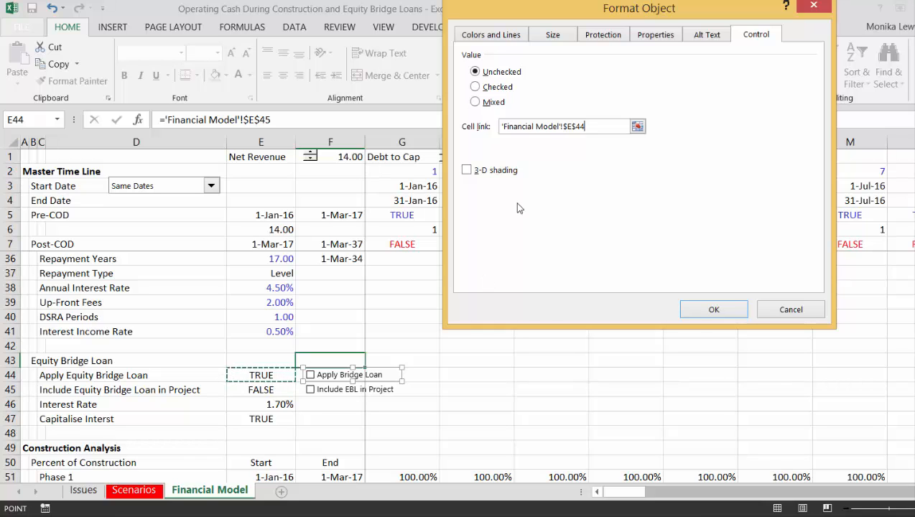
{"action": "left_click", "coordinate": [713, 310]}
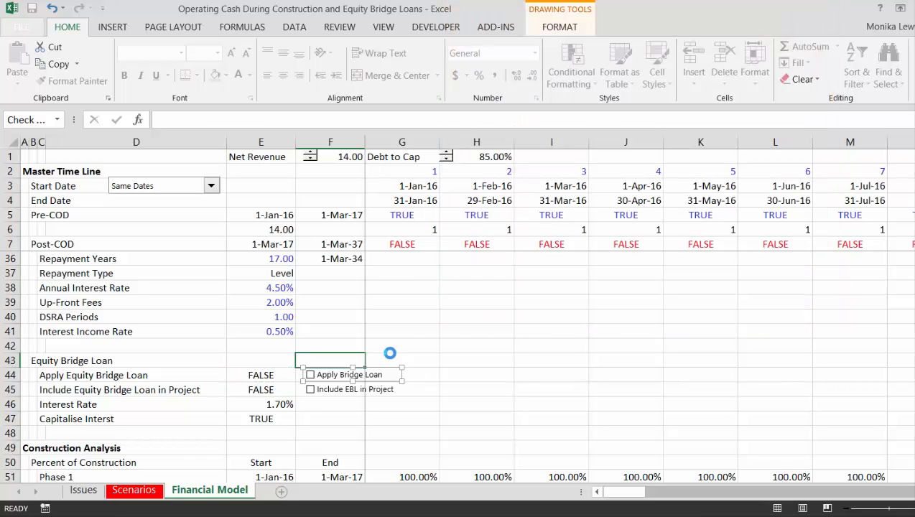
Deselect the Apply Bridge Loan check box control and tick it to switch the bridge loan on
{"action": "left_click", "coordinate": [443, 373]}
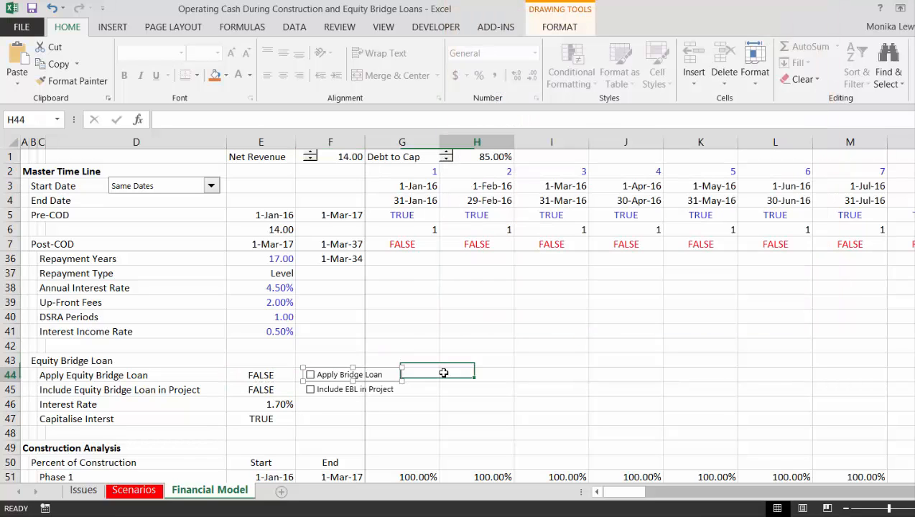
{"action": "left_click", "coordinate": [358, 379]}
{"action": "left_click", "coordinate": [358, 378]}
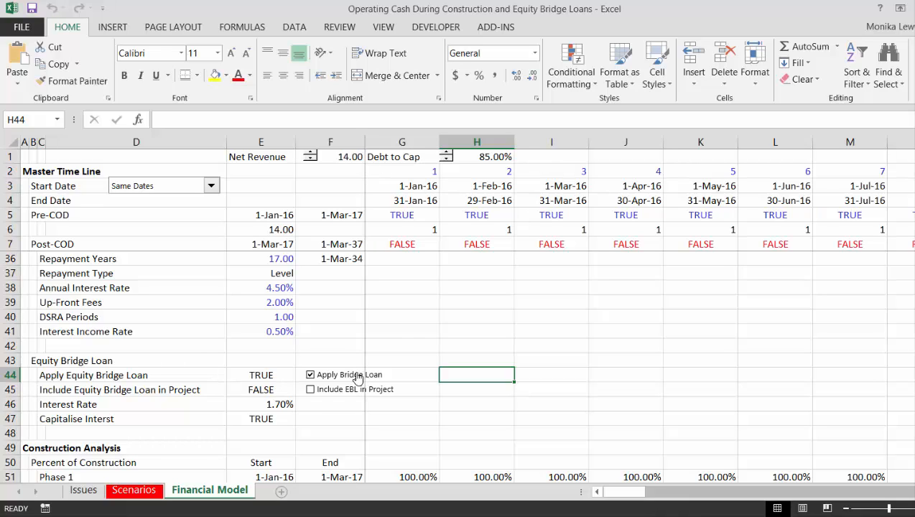
{"action": "key", "text": "Return"}
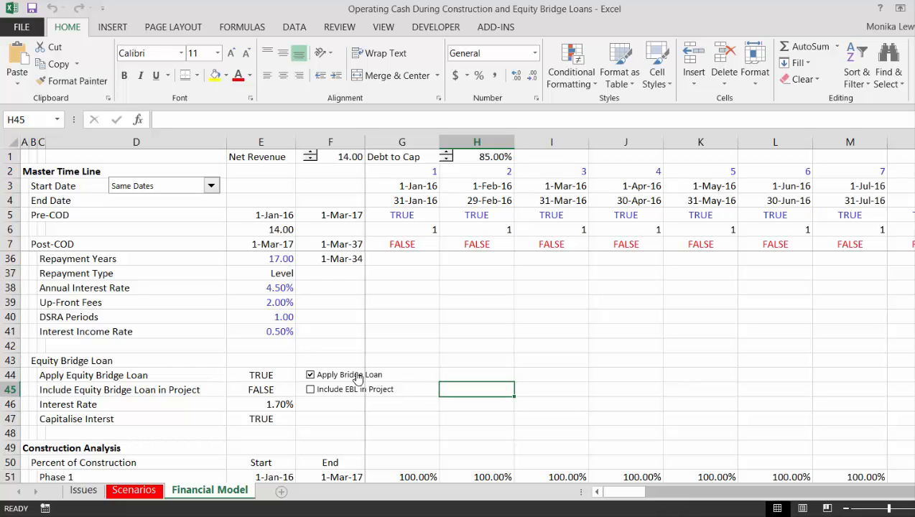
{"action": "left_click", "coordinate": [351, 436]}
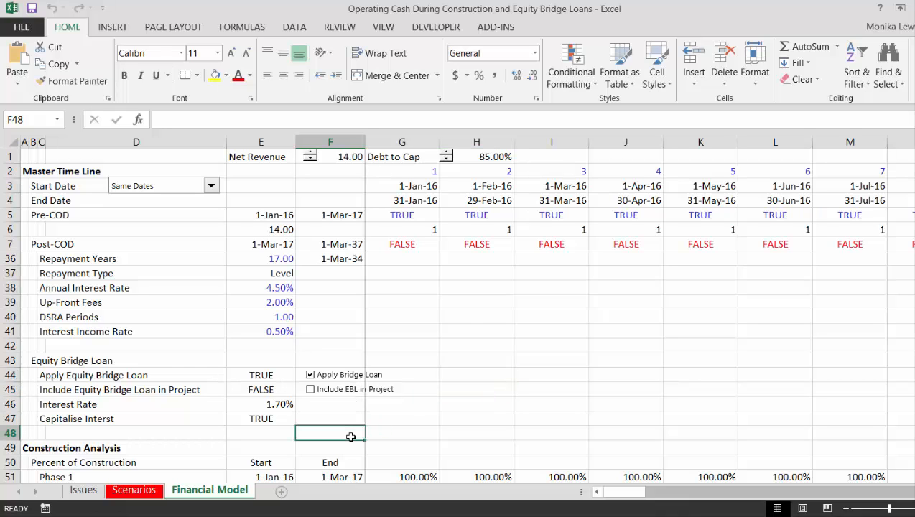
Link cell E151, beside Draws for Equity Issue in the Equity Bridge Loan schedule, to the Apply Equity Bridge Loan switch in E44
{"action": "key", "text": "Page_Down"}
{"action": "key", "text": "Page_Down"}
{"action": "key", "text": "Page_Down"}
{"action": "key", "text": "Page_Down"}
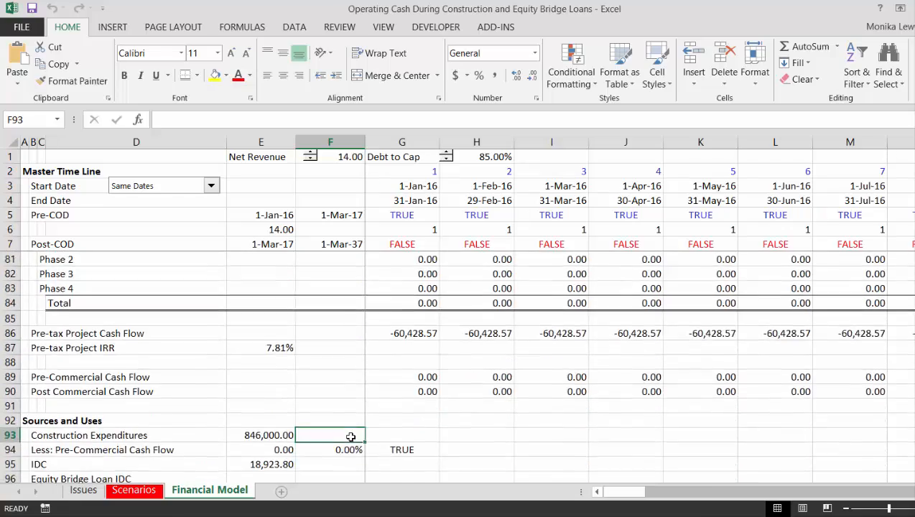
{"action": "key", "text": "Page_Down"}
{"action": "key", "text": "Page_Down"}
{"action": "key", "text": "Page_Down"}
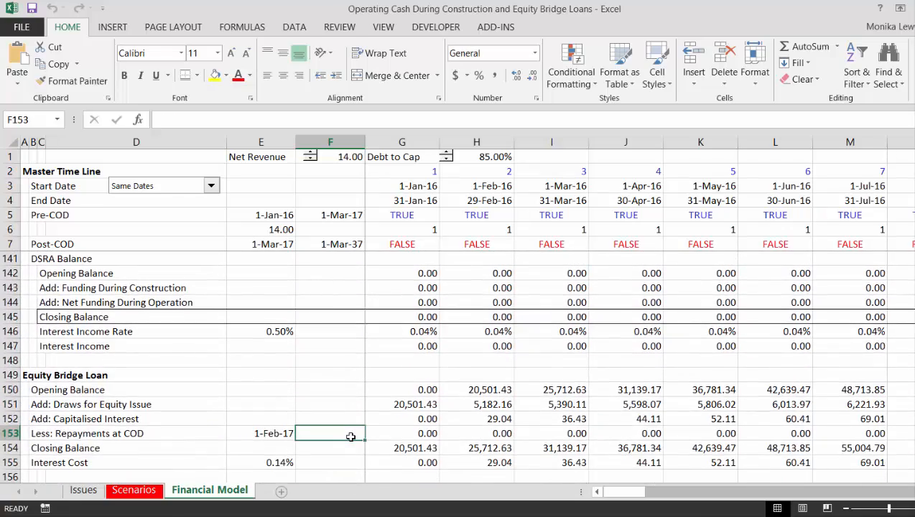
{"action": "key", "text": "Up"}
{"action": "key", "text": "Up"}
{"action": "key", "text": "Left"}
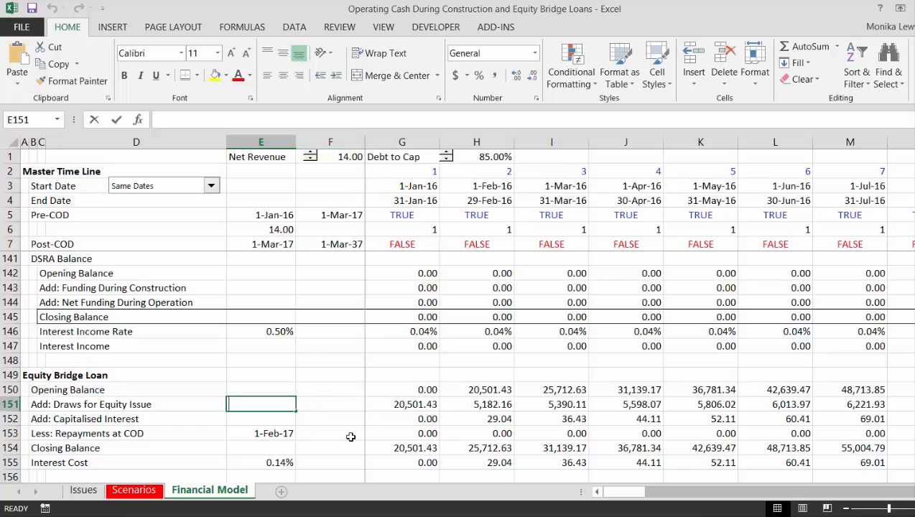
{"action": "type", "text": "="}
{"action": "key", "text": "Up"}
{"action": "key", "text": "Up"}
{"action": "key", "text": "Up"}
{"action": "key", "text": "Up"}
{"action": "key", "text": "Up"}
{"action": "key", "text": "Up"}
{"action": "key", "text": "Up"}
{"action": "key", "text": "Up"}
{"action": "key", "text": "Up"}
{"action": "key", "text": "Up"}
{"action": "key", "text": "Up"}
{"action": "key", "text": "Up"}
{"action": "key", "text": "Up"}
{"action": "key", "text": "Up"}
{"action": "key", "text": "Up"}
{"action": "key", "text": "Up"}
{"action": "key", "text": "Up"}
{"action": "key", "text": "Up"}
{"action": "key", "text": "Up"}
{"action": "key", "text": "Up"}
{"action": "key", "text": "Up"}
{"action": "key", "text": "Up"}
{"action": "key", "text": "Up"}
{"action": "key", "text": "Up"}
{"action": "key", "text": "Up"}
{"action": "key", "text": "Up"}
{"action": "key", "text": "Up"}
{"action": "key", "text": "Up"}
{"action": "key", "text": "Up"}
{"action": "key", "text": "Up"}
{"action": "key", "text": "Up"}
{"action": "key", "text": "Up"}
{"action": "key", "text": "Up"}
{"action": "key", "text": "Up"}
{"action": "key", "text": "Up"}
{"action": "key", "text": "Up"}
{"action": "key", "text": "Up"}
{"action": "key", "text": "Up"}
{"action": "key", "text": "Up"}
{"action": "key", "text": "Up"}
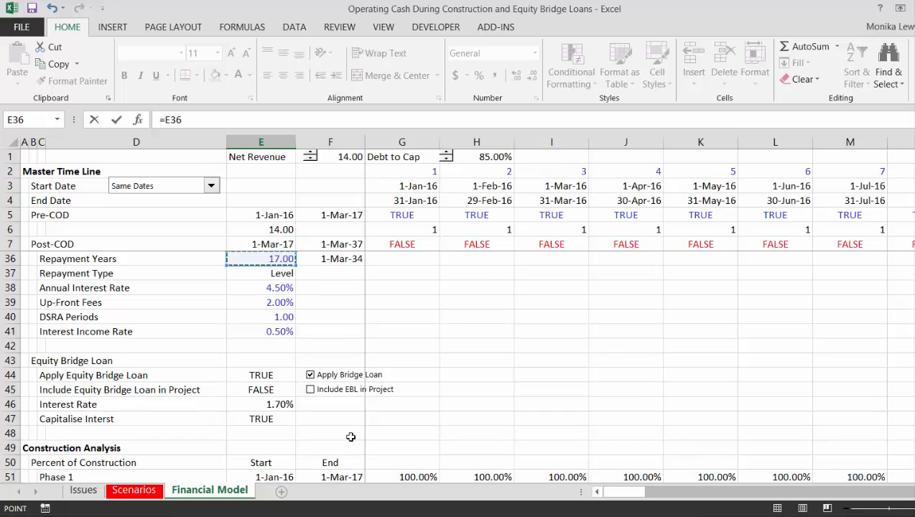
{"action": "key", "text": "Down"}
{"action": "key", "text": "Down"}
{"action": "key", "text": "Down"}
{"action": "key", "text": "Down"}
{"action": "key", "text": "Down"}
{"action": "key", "text": "Down"}
{"action": "key", "text": "Down"}
{"action": "key", "text": "Down"}
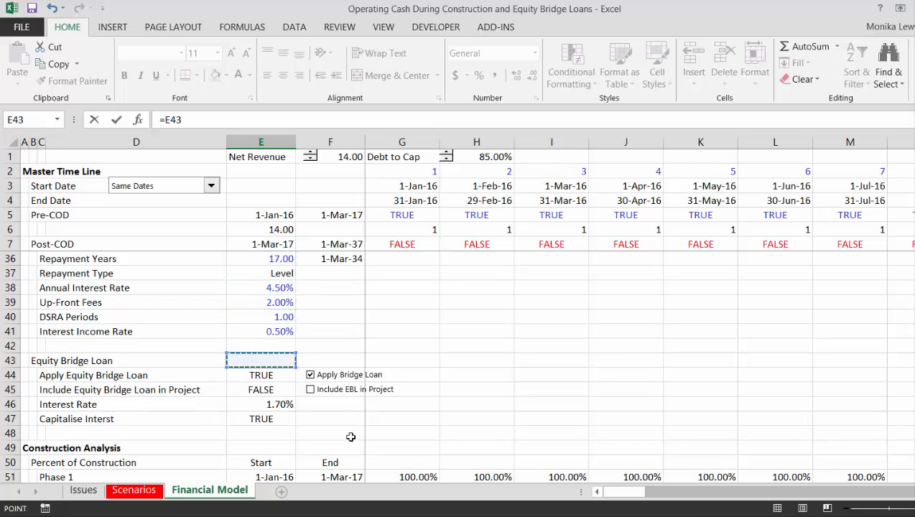
{"action": "key", "text": "Return"}
{"action": "key", "text": "Up"}
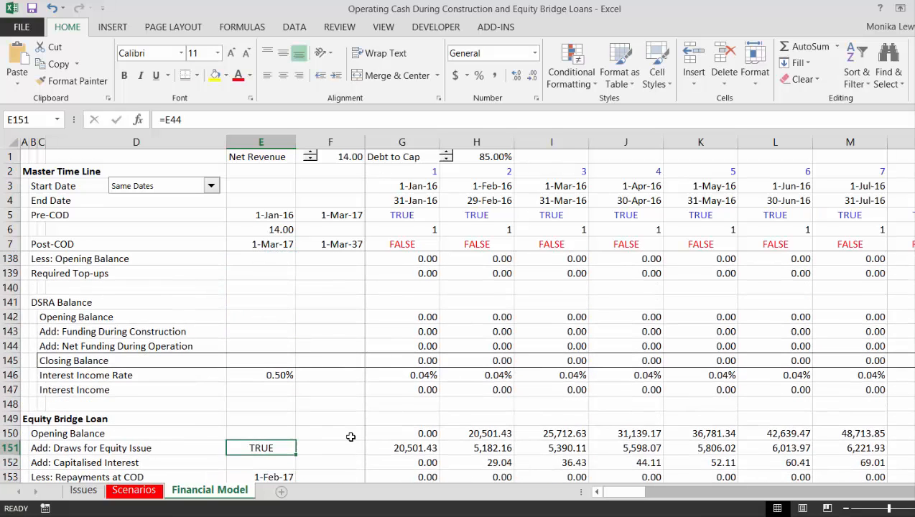
Multiply the equity draws formula in G151 by the switch, making it =G120*$E$151, and copy it across the row
{"action": "key", "text": "Right"}
{"action": "key", "text": "Right"}
{"action": "key", "text": "F2"}
{"action": "type", "text": "*"}
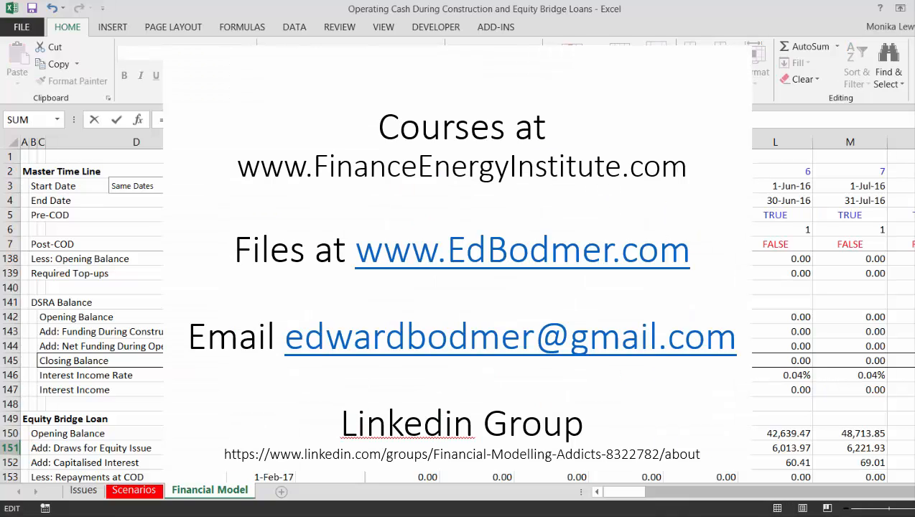
{"action": "key", "text": "Left"}
{"action": "key", "text": "Left"}
{"action": "key", "text": "F4"}
{"action": "key", "text": "Return"}
{"action": "key", "text": "Up"}
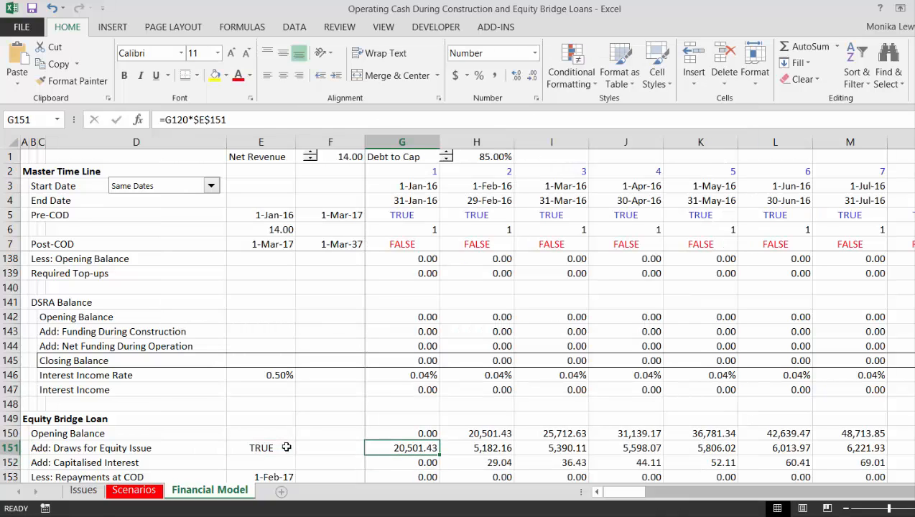
{"action": "key", "text": "ctrl+shift+r"}
Copy the Apply Bridge Loan check box from row 44 into the frozen header at I1
{"action": "key", "text": "Down"}
{"action": "key", "text": "Down"}
{"action": "key", "text": "Down"}
{"action": "key", "text": "Down"}
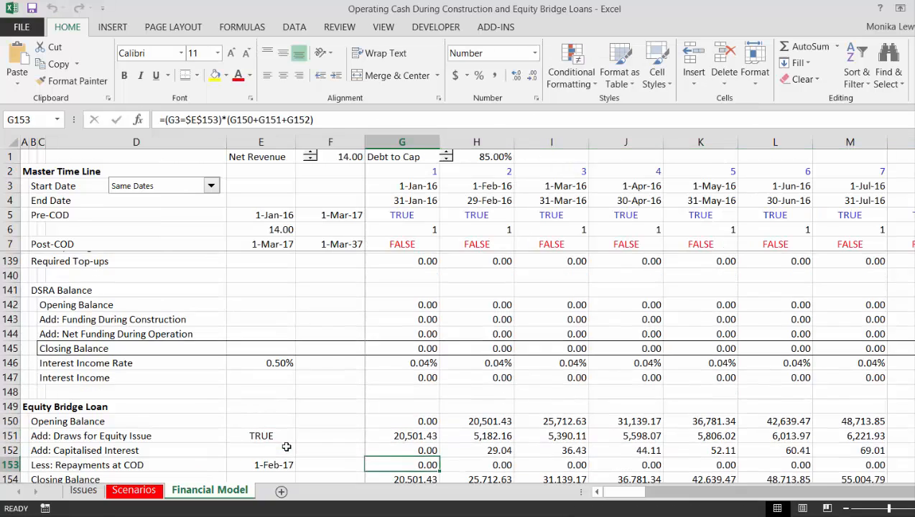
{"action": "key", "text": "Down"}
{"action": "key", "text": "Down"}
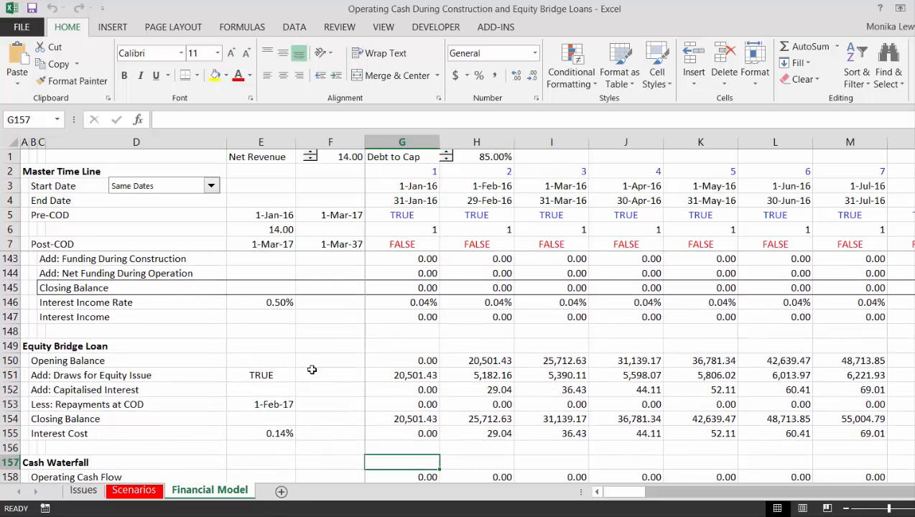
{"action": "key", "text": "Page_Up"}
{"action": "key", "text": "Page_Up"}
{"action": "key", "text": "Page_Up"}
{"action": "key", "text": "Page_Up"}
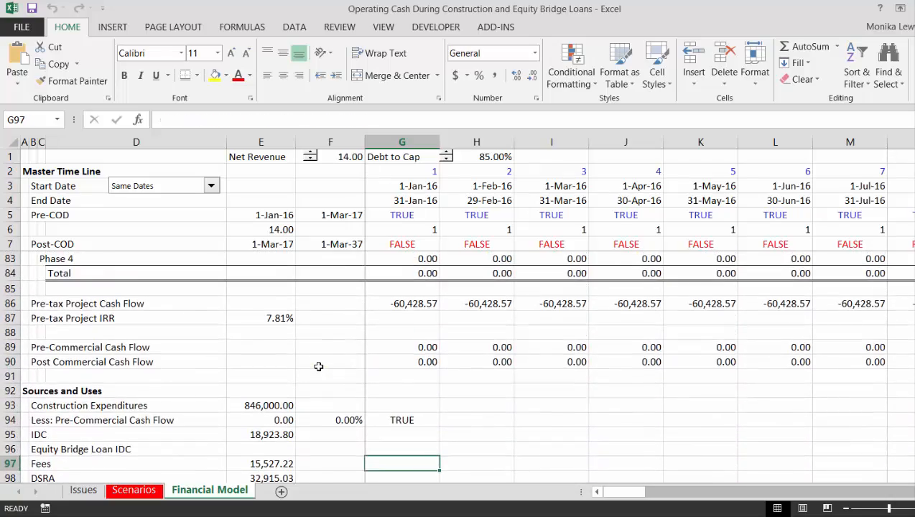
{"action": "key", "text": "Page_Down"}
{"action": "key", "text": "Page_Up"}
{"action": "key", "text": "Page_Up"}
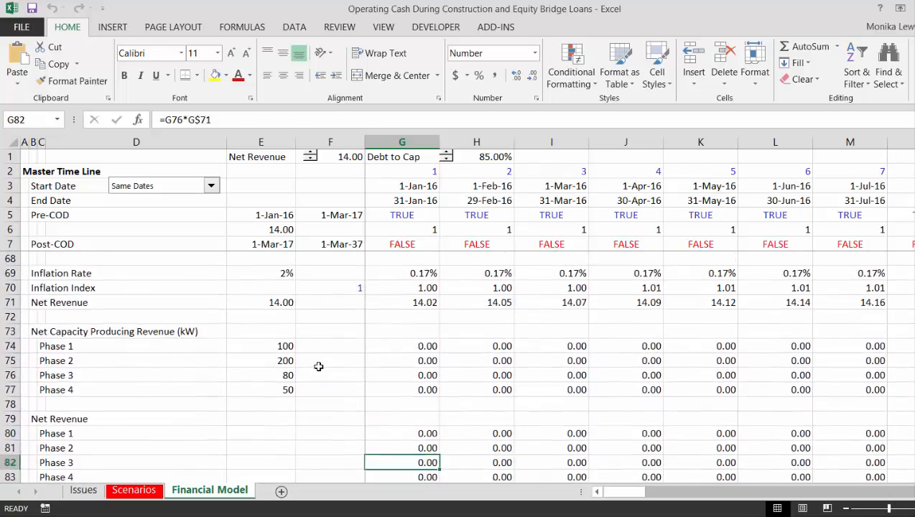
{"action": "key", "text": "Page_Up"}
{"action": "key", "text": "Page_Up"}
{"action": "key", "text": "Page_Up"}
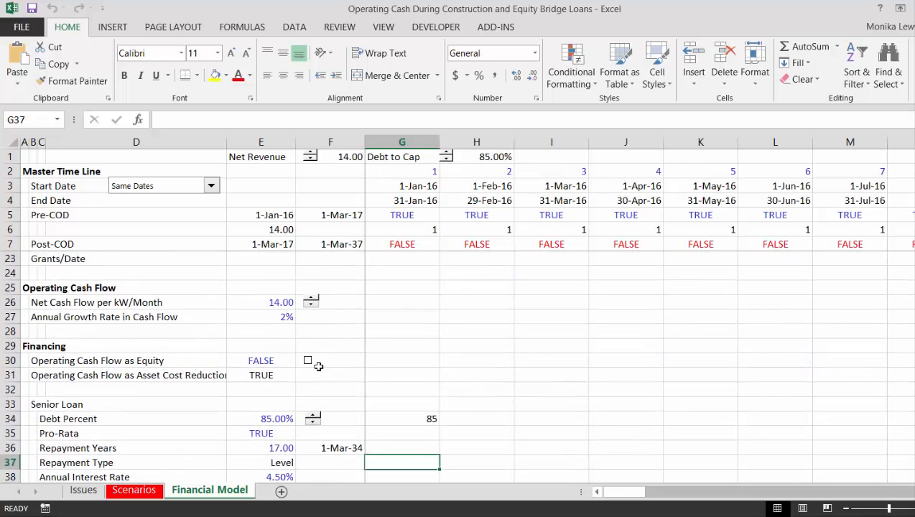
{"action": "key", "text": "Page_Down"}
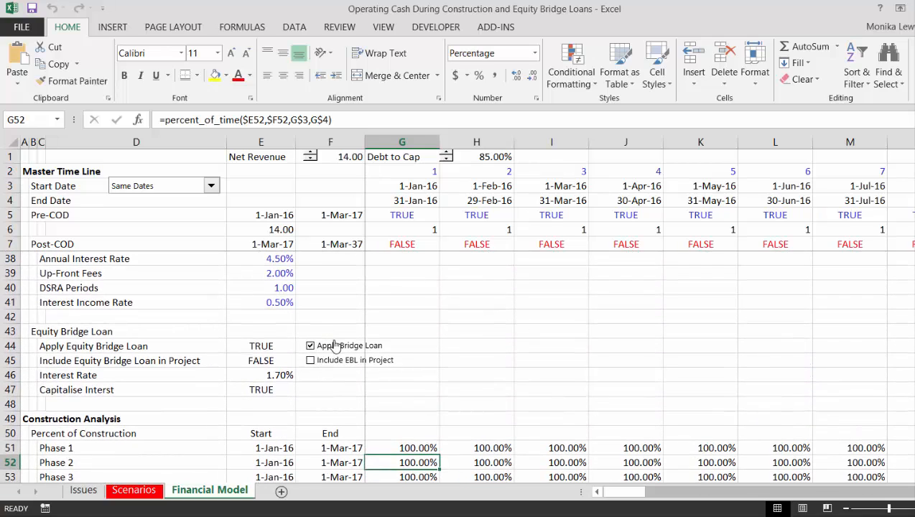
{"action": "right_click", "coordinate": [335, 346]}
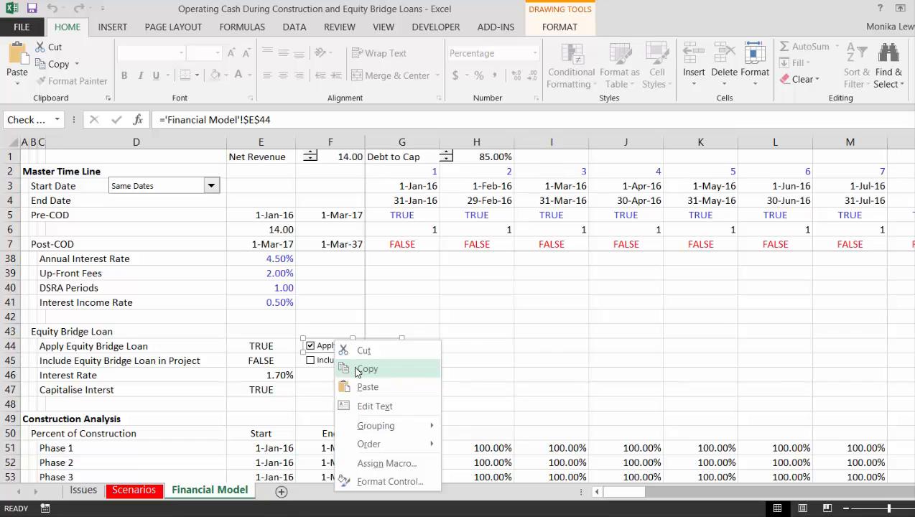
{"action": "left_click", "coordinate": [358, 370]}
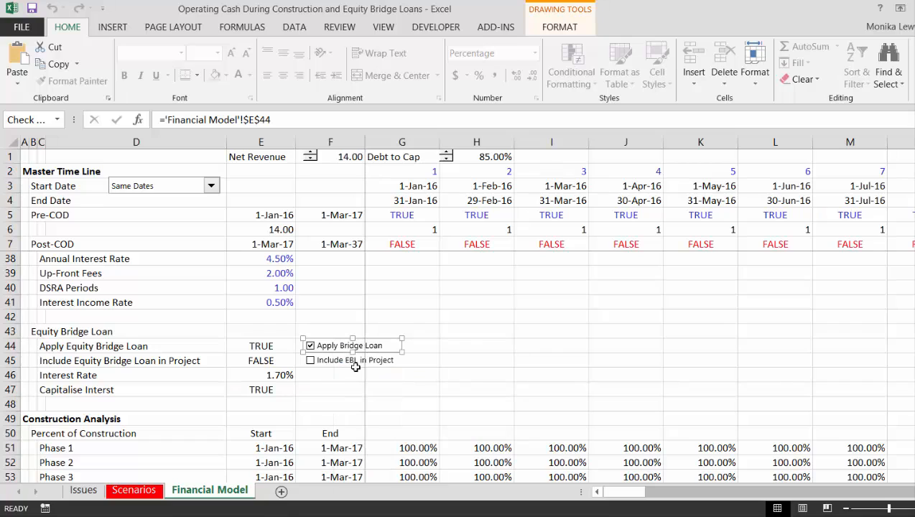
{"action": "left_click", "coordinate": [540, 154]}
{"action": "key", "text": "ctrl+v"}
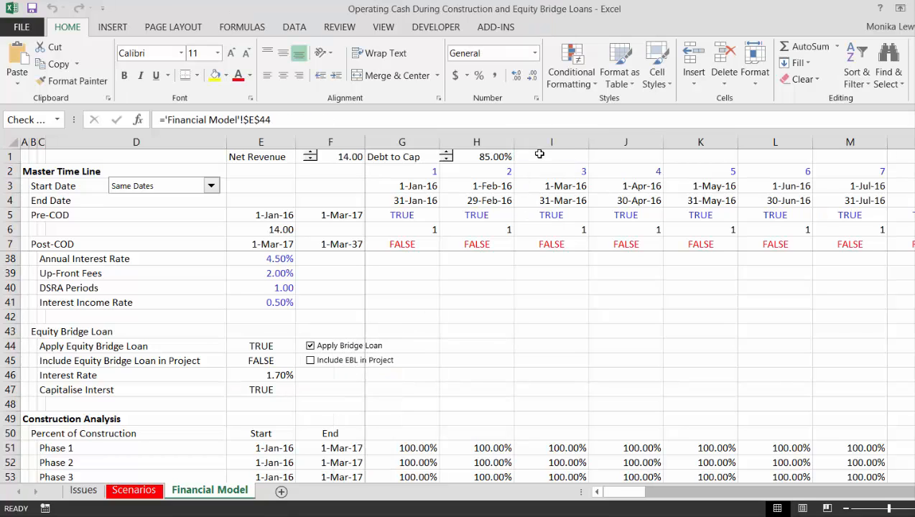
{"action": "left_click", "coordinate": [489, 330]}
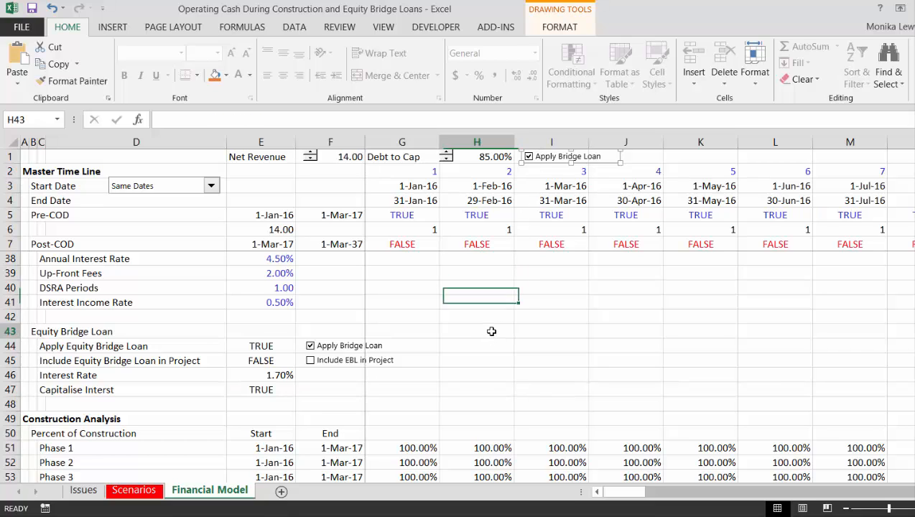
Copy the Include EBL in Project check box from row 45 into the frozen header at K1
{"action": "right_click", "coordinate": [367, 364]}
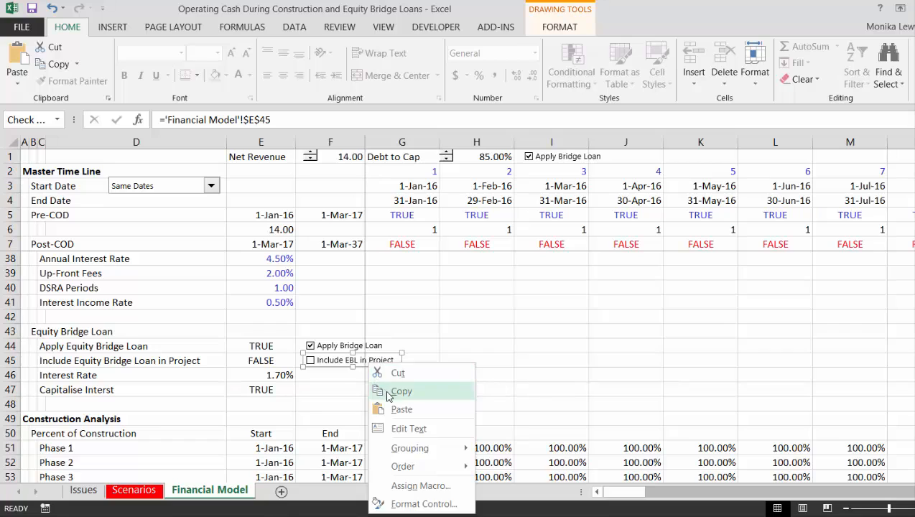
{"action": "left_click", "coordinate": [387, 391]}
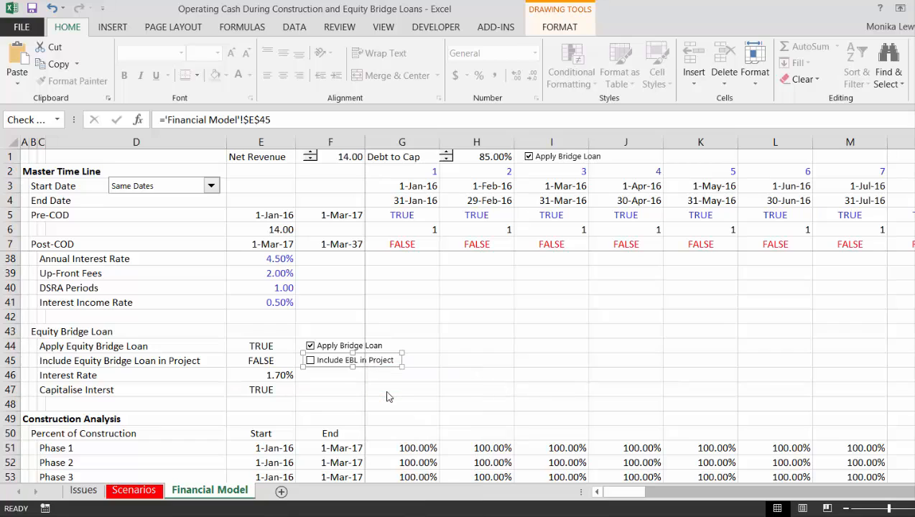
{"action": "left_click", "coordinate": [676, 154]}
{"action": "key", "text": "ctrl+v"}
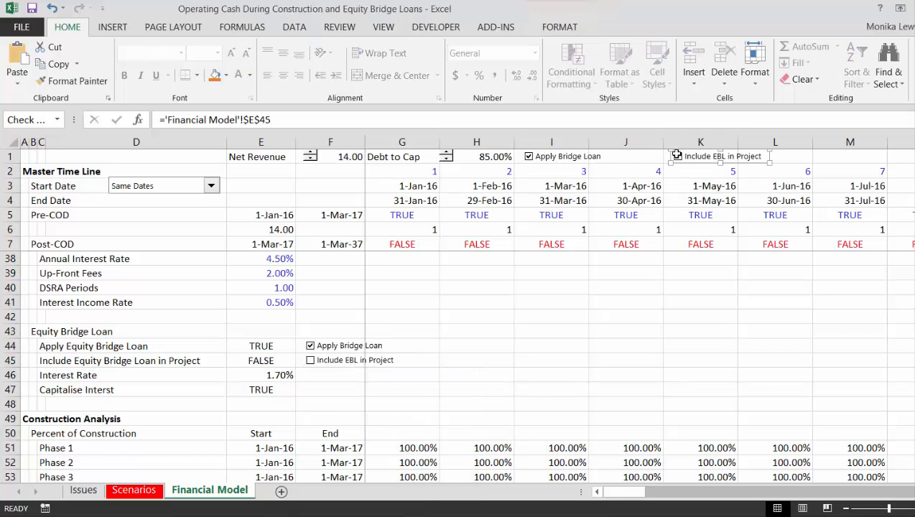
{"action": "left_click", "coordinate": [514, 352]}
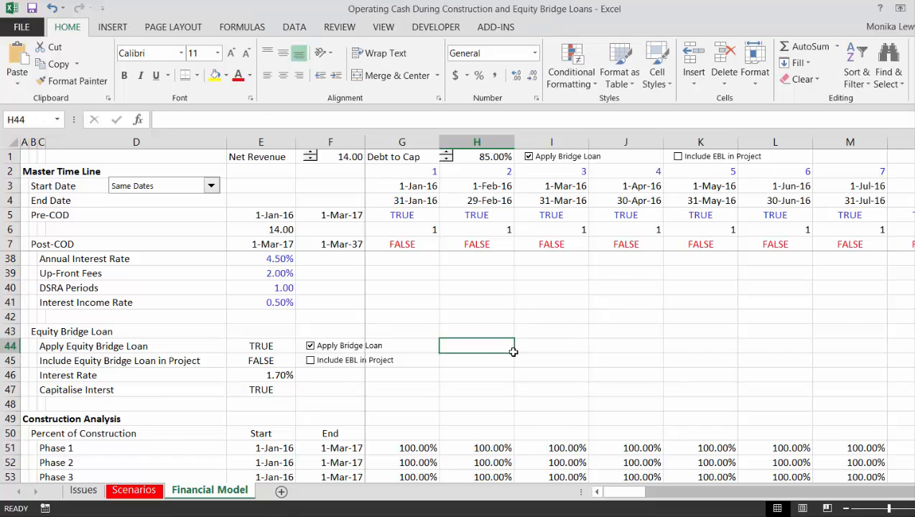
Test the header's Apply Bridge Loan check box against the Equity Bridge Loan schedule by toggling it, leaving it unticked
{"action": "key", "text": "Down"}
{"action": "key", "text": "Down"}
{"action": "key", "text": "Down"}
{"action": "key", "text": "Down"}
{"action": "key", "text": "Down"}
{"action": "key", "text": "Down"}
{"action": "key", "text": "Down"}
{"action": "key", "text": "Down"}
{"action": "key", "text": "Down"}
{"action": "key", "text": "Down"}
{"action": "key", "text": "Down"}
{"action": "key", "text": "Down"}
{"action": "key", "text": "Down"}
{"action": "key", "text": "Down"}
{"action": "key", "text": "Down"}
{"action": "key", "text": "Down"}
{"action": "key", "text": "Down"}
{"action": "key", "text": "Down"}
{"action": "key", "text": "Down"}
{"action": "key", "text": "Down"}
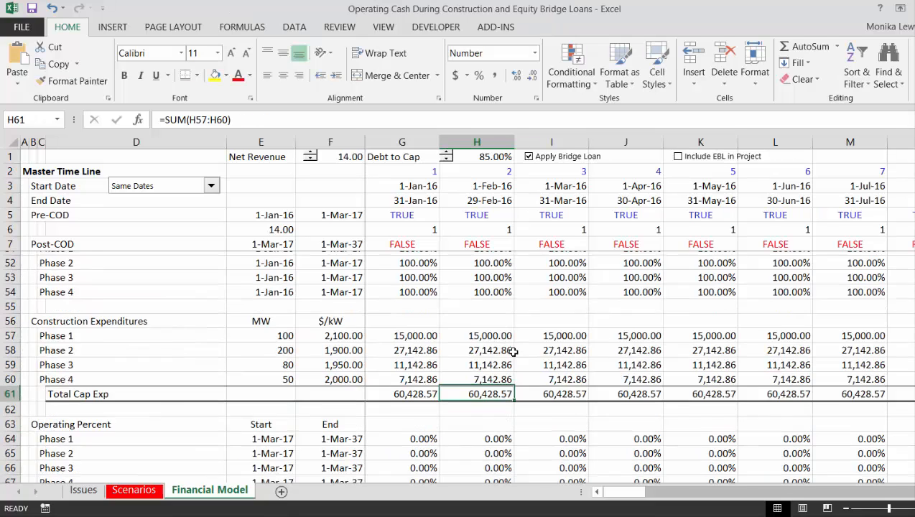
{"action": "key", "text": "Page_Down"}
{"action": "key", "text": "Page_Up"}
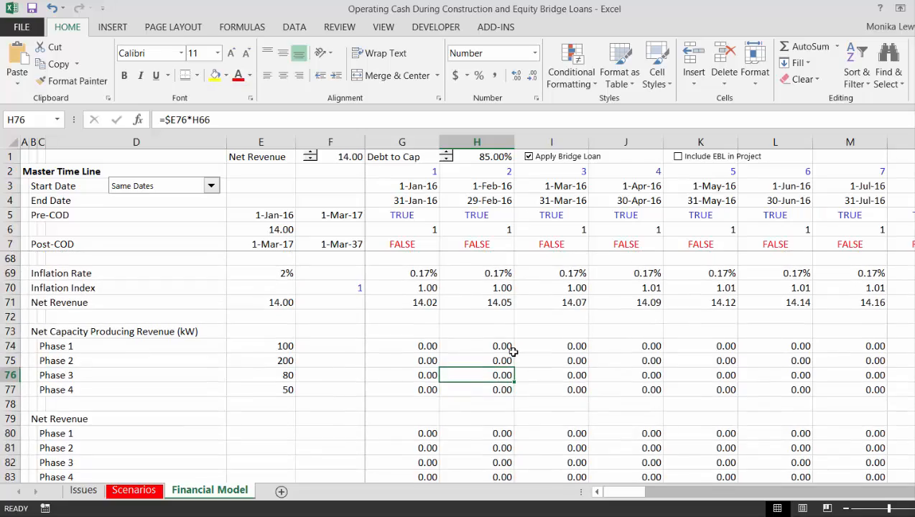
{"action": "key", "text": "Page_Down"}
{"action": "key", "text": "Page_Down"}
{"action": "key", "text": "Page_Down"}
{"action": "key", "text": "Page_Down"}
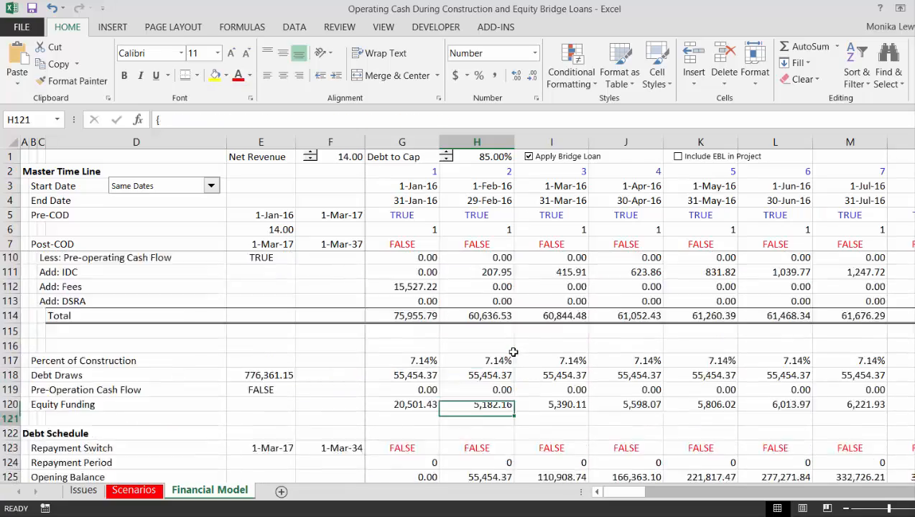
{"action": "key", "text": "Page_Down"}
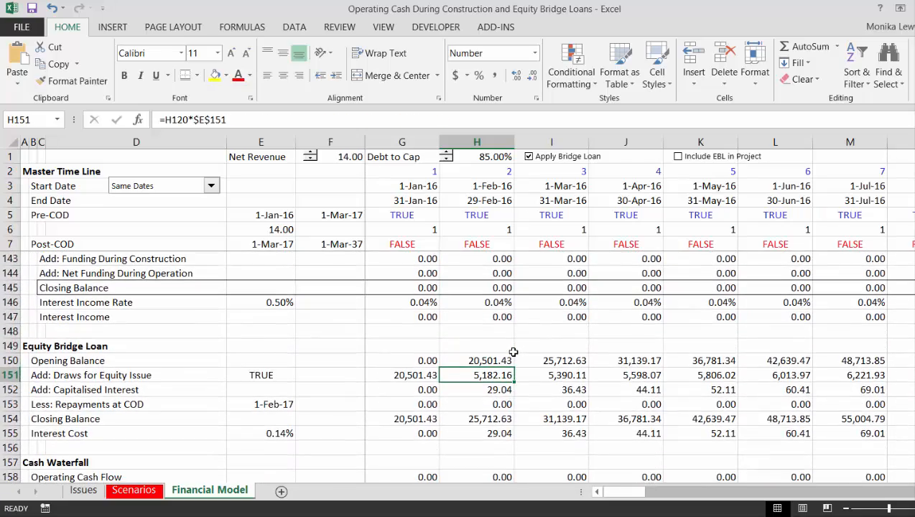
{"action": "left_click", "coordinate": [553, 162]}
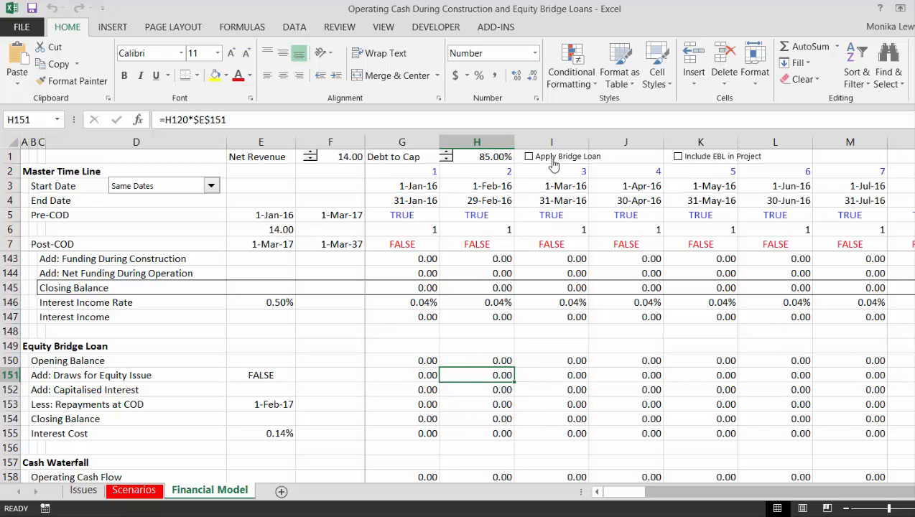
{"action": "left_click", "coordinate": [553, 162]}
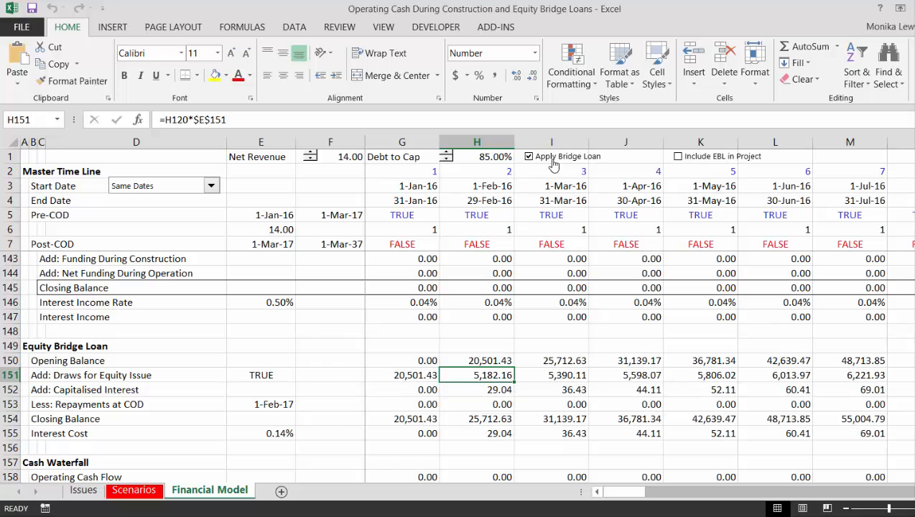
{"action": "left_click", "coordinate": [553, 162]}
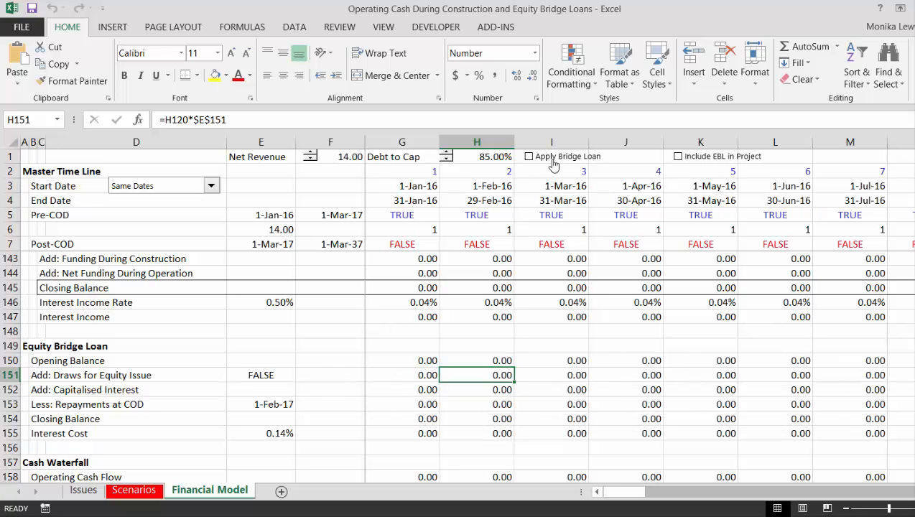
Insert three blank rows at row 169, above the Depreciation and Income section
{"action": "key", "text": "Down"}
{"action": "key", "text": "Down"}
{"action": "key", "text": "Down"}
{"action": "key", "text": "Down"}
{"action": "key", "text": "Down"}
{"action": "key", "text": "Down"}
{"action": "key", "text": "Down"}
{"action": "key", "text": "Down"}
{"action": "key", "text": "Down"}
{"action": "key", "text": "Down"}
{"action": "key", "text": "Down"}
{"action": "key", "text": "Down"}
{"action": "key", "text": "Down"}
{"action": "key", "text": "Down"}
{"action": "key", "text": "Down"}
{"action": "key", "text": "Down"}
{"action": "key", "text": "Down"}
{"action": "key", "text": "Down"}
{"action": "key", "text": "Down"}
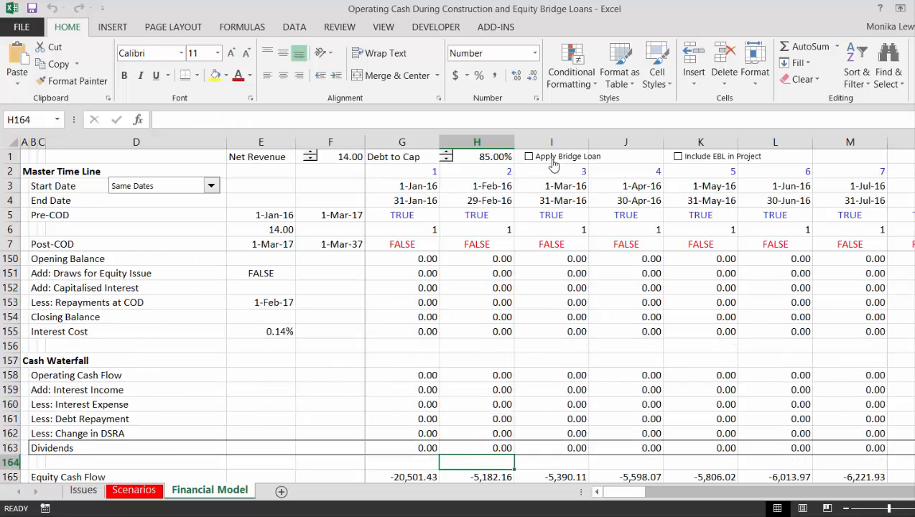
{"action": "key", "text": "Down"}
{"action": "key", "text": "Down"}
{"action": "key", "text": "Down"}
{"action": "key", "text": "Down"}
{"action": "key", "text": "Down"}
{"action": "key", "text": "Up"}
{"action": "key", "text": "Up"}
{"action": "key", "text": "Up"}
{"action": "key", "text": "Up"}
{"action": "key", "text": "Up"}
{"action": "key", "text": "Up"}
{"action": "key", "text": "Up"}
{"action": "key", "text": "Up"}
{"action": "key", "text": "Up"}
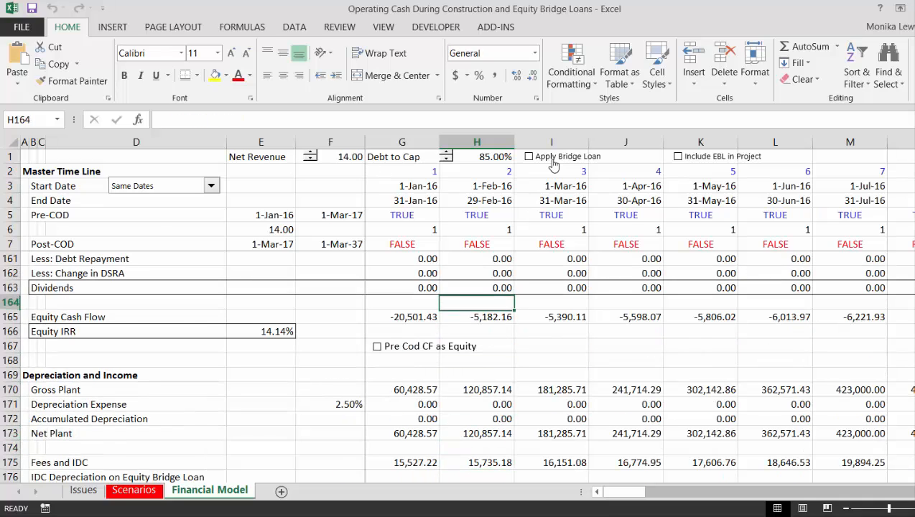
{"action": "key", "text": "Down"}
{"action": "key", "text": "Down"}
{"action": "key", "text": "Left"}
{"action": "key", "text": "Left"}
{"action": "key", "text": "Left"}
{"action": "key", "text": "Left"}
{"action": "key", "text": "Left"}
{"action": "key", "text": "Left"}
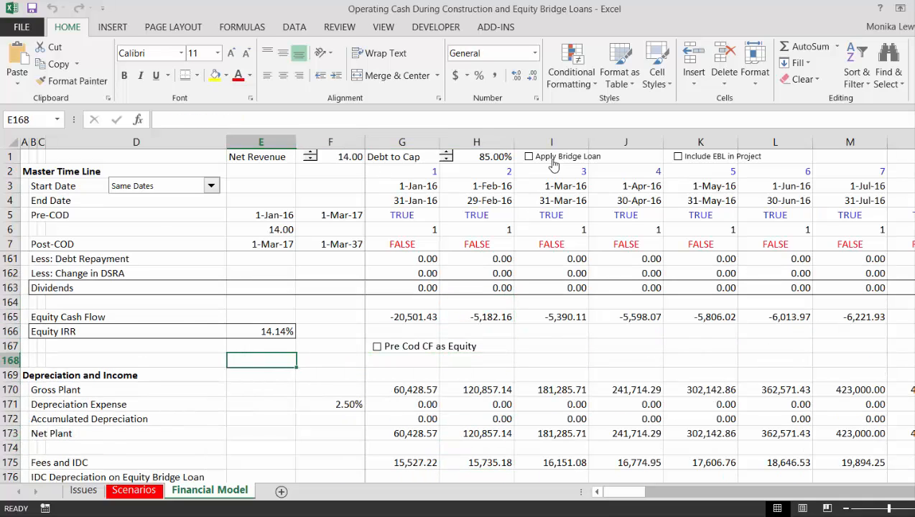
{"action": "key", "text": "Down"}
{"action": "key", "text": "Left"}
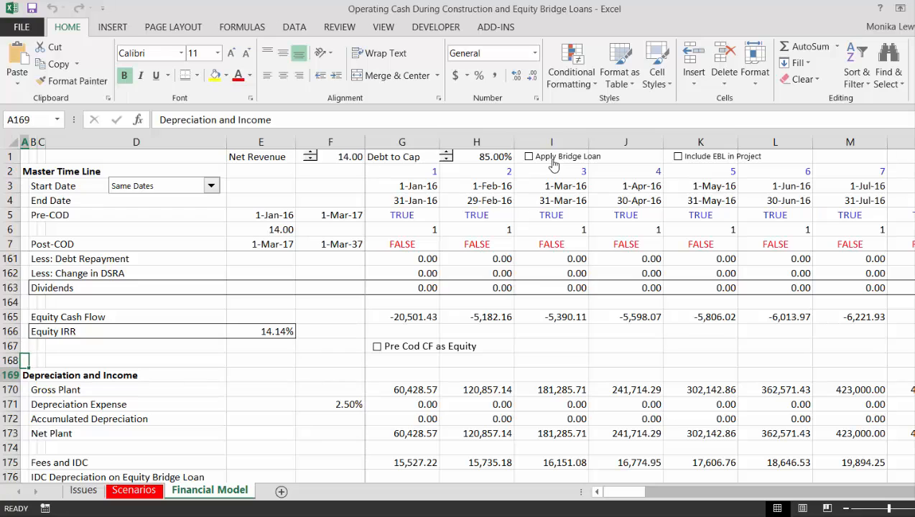
{"action": "key", "text": "shift+space"}
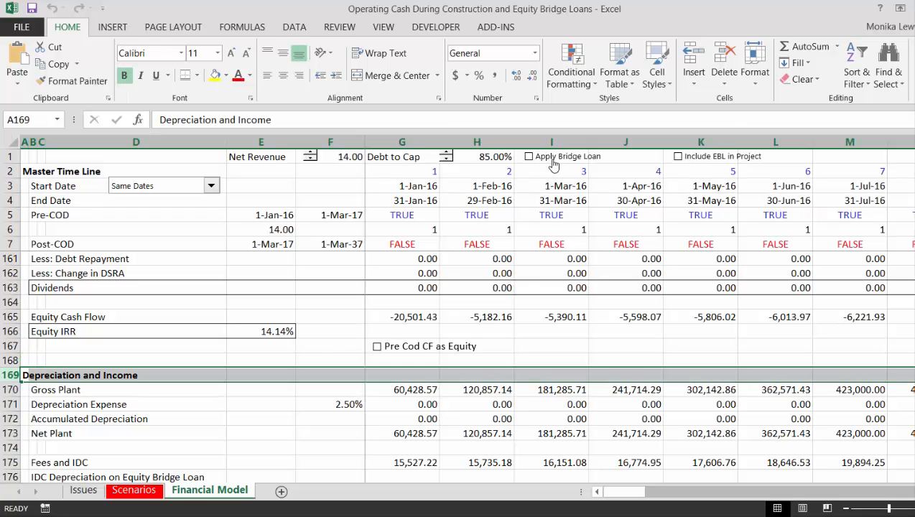
{"action": "key", "text": "ctrl+shift+plus"}
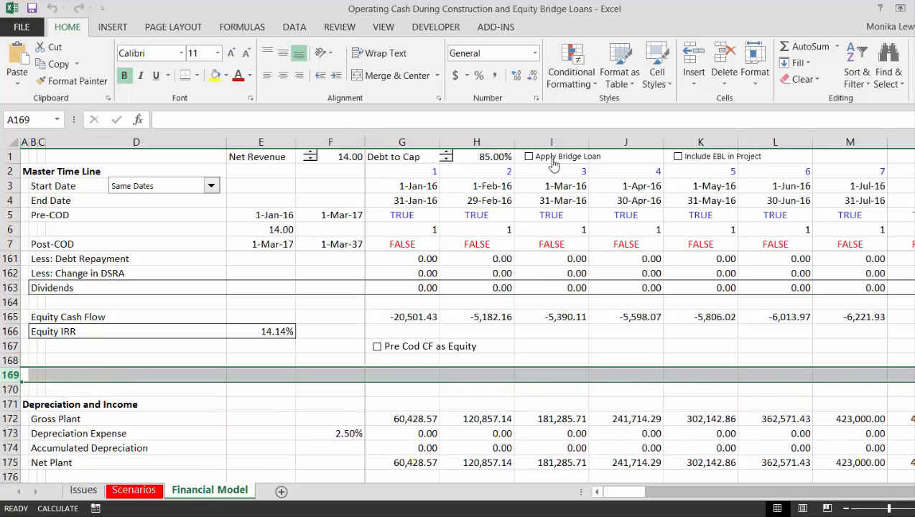
{"action": "key", "text": "ctrl+shift+plus"}
Label the new row 169 "Equity Cash Flow with EBL" in column B
{"action": "key", "text": "Left"}
{"action": "key", "text": "Right"}
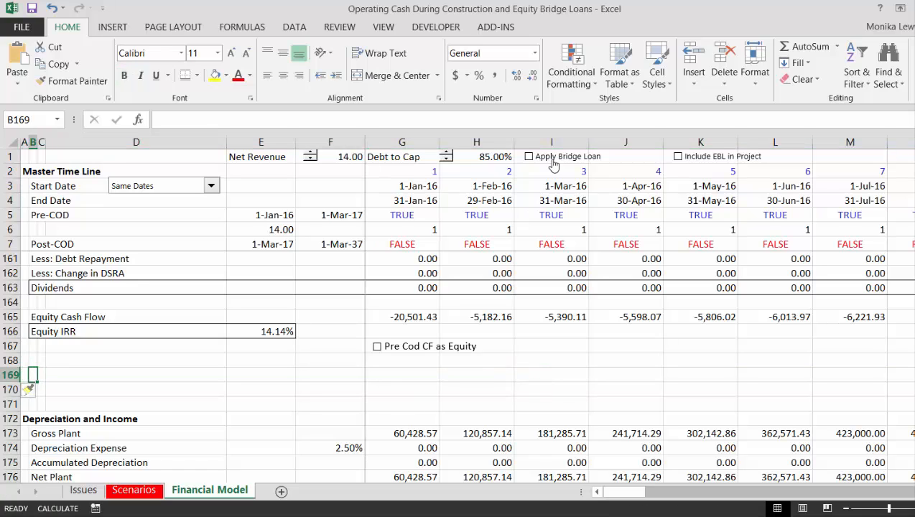
{"action": "type", "text": "Equity "}
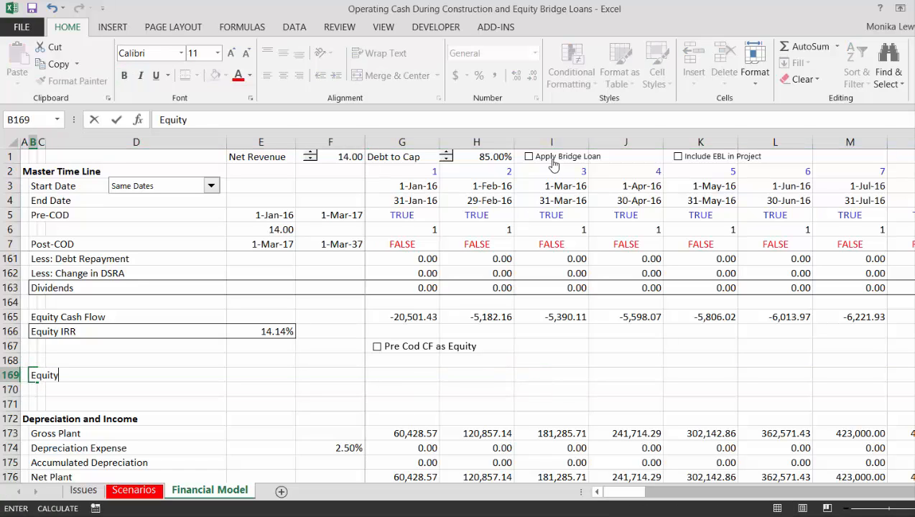
{"action": "type", "text": "Cash F"}
{"action": "type", "text": "low"}
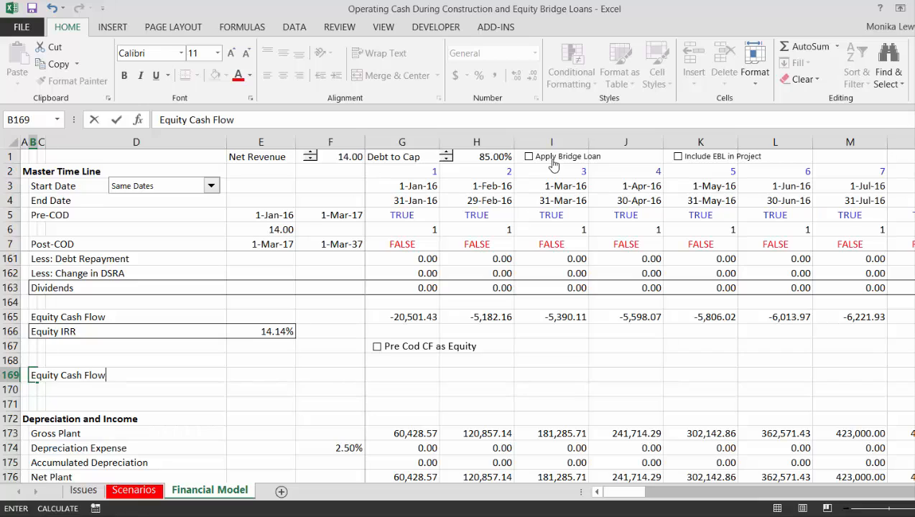
{"action": "type", "text": " with"}
{"action": "type", "text": "EBL"}
{"action": "key", "text": "Return"}
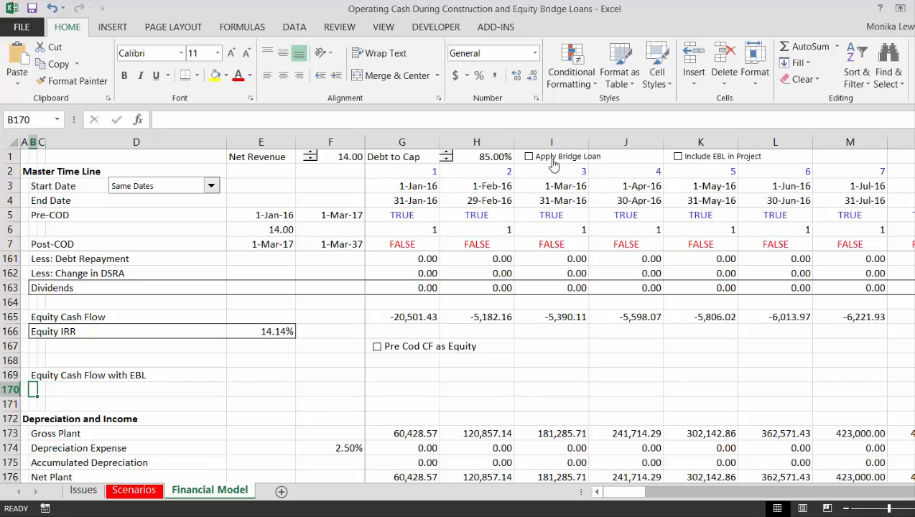
Label row 170 "Equity IRR with EBL" in column B
{"action": "type", "text": "Equity Cash Flow with EBL"}
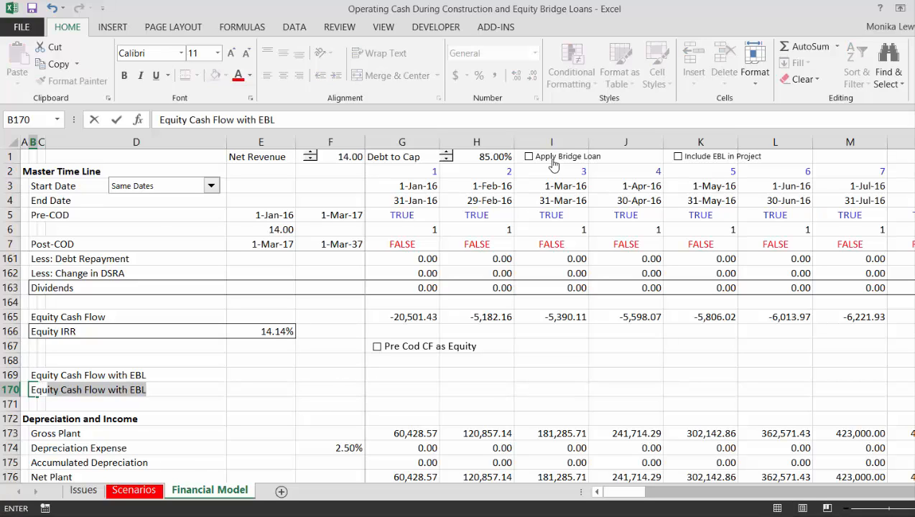
{"action": "key", "text": "BackSpace"}
{"action": "type", "text": "ity "}
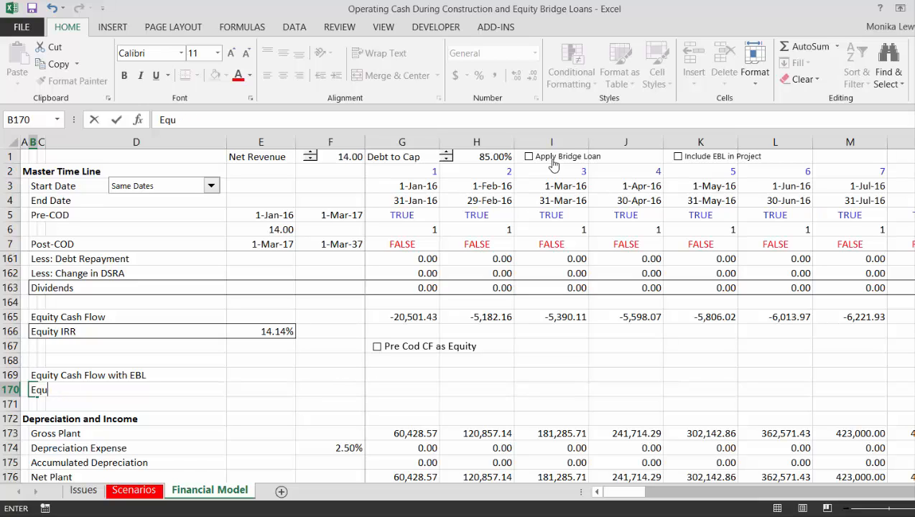
{"action": "type", "text": "ity IRR"}
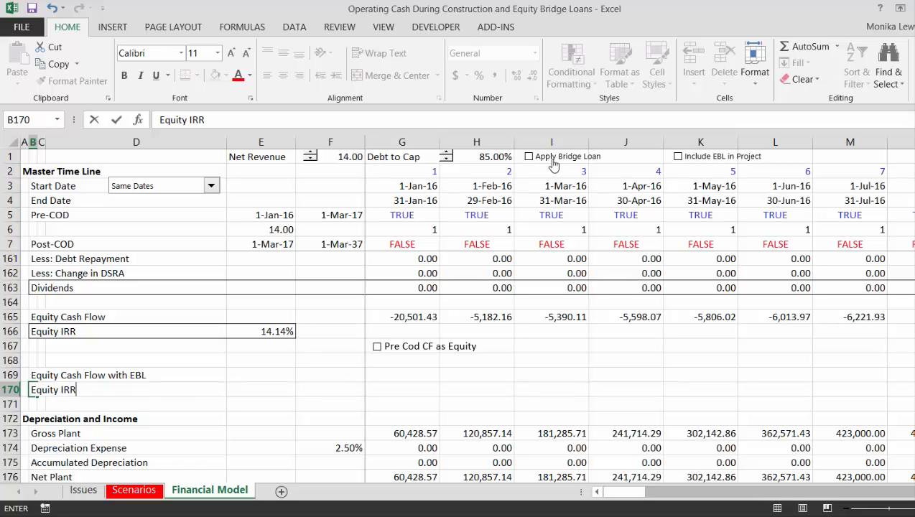
{"action": "type", "text": " with EB"}
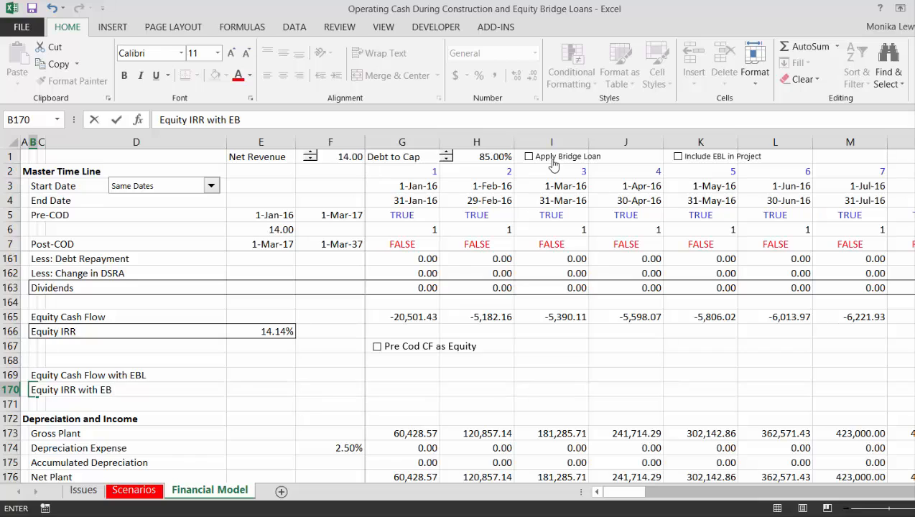
{"action": "type", "text": "L"}
{"action": "key", "text": "Return"}
Enter =G165+G151-G153 in G169 to add bridge loan draws and subtract repayments from equity cash flow, and copy it across the row
{"action": "key", "text": "Up"}
{"action": "key", "text": "Up"}
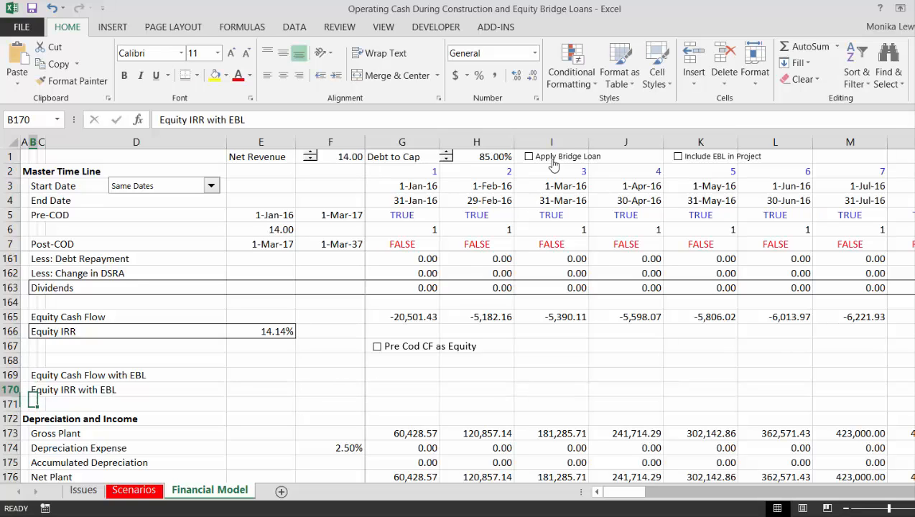
{"action": "key", "text": "Right"}
{"action": "key", "text": "Right"}
{"action": "key", "text": "Right"}
{"action": "key", "text": "Right"}
{"action": "key", "text": "Right"}
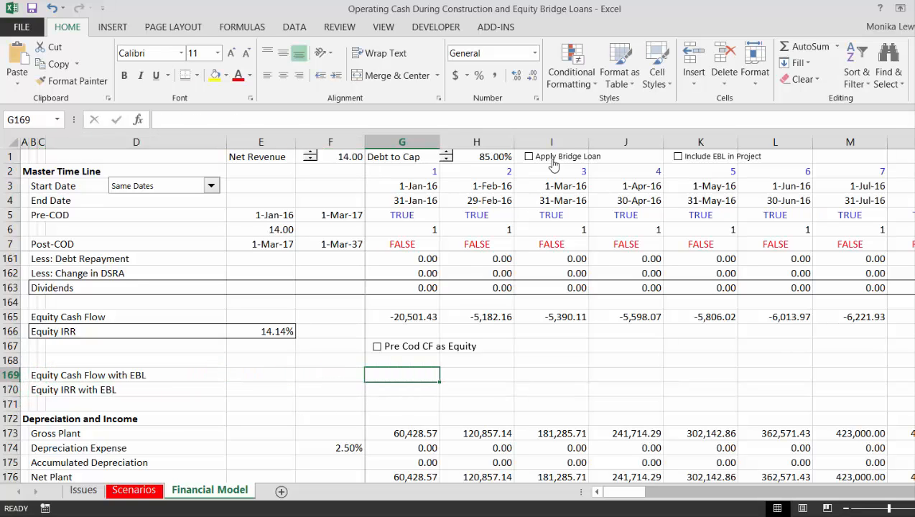
{"action": "type", "text": "="}
{"action": "key", "text": "Up"}
{"action": "key", "text": "Up"}
{"action": "key", "text": "Up"}
{"action": "key", "text": "Up"}
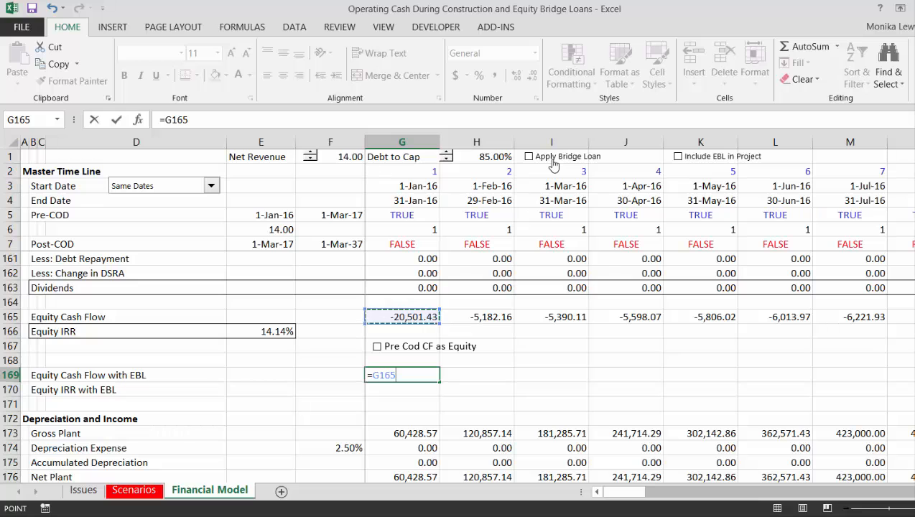
{"action": "type", "text": "+"}
{"action": "key", "text": "Up"}
{"action": "key", "text": "Up"}
{"action": "key", "text": "Up"}
{"action": "key", "text": "Up"}
{"action": "key", "text": "Up"}
{"action": "key", "text": "Up"}
{"action": "key", "text": "Up"}
{"action": "key", "text": "Up"}
{"action": "key", "text": "Up"}
{"action": "key", "text": "Up"}
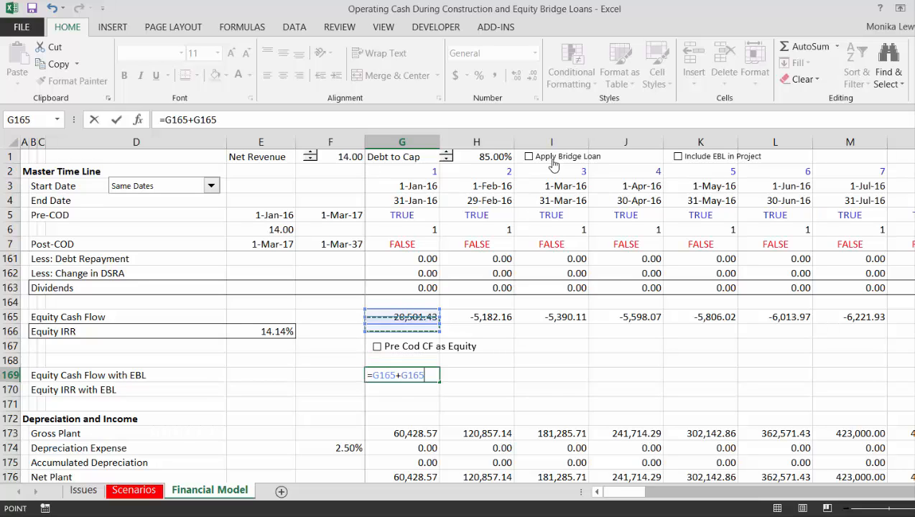
{"action": "key", "text": "Up"}
{"action": "key", "text": "Up"}
{"action": "key", "text": "Up"}
{"action": "key", "text": "Up"}
{"action": "key", "text": "Up"}
{"action": "key", "text": "Up"}
{"action": "key", "text": "Up"}
{"action": "key", "text": "Up"}
{"action": "key", "text": "Up"}
{"action": "key", "text": "Up"}
{"action": "key", "text": "Up"}
{"action": "key", "text": "Up"}
{"action": "key", "text": "Up"}
{"action": "key", "text": "Up"}
{"action": "key", "text": "Up"}
{"action": "key", "text": "Up"}
{"action": "key", "text": "Up"}
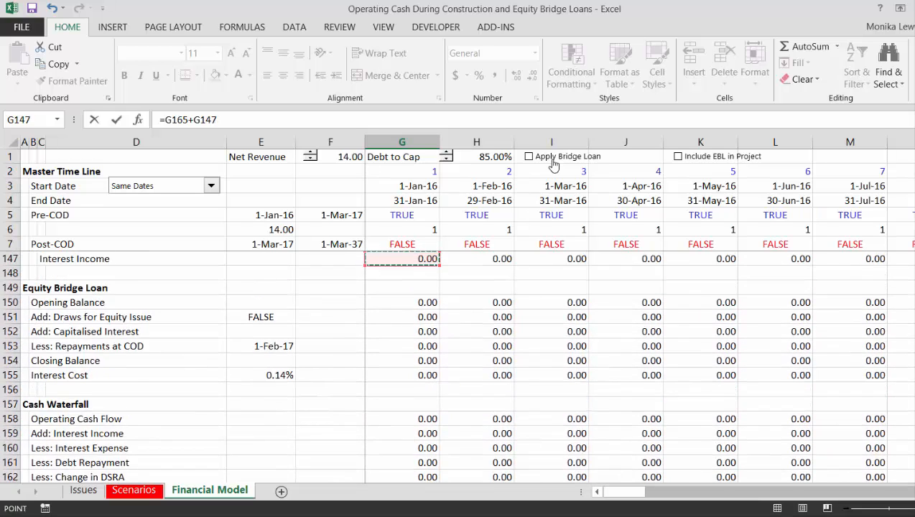
{"action": "key", "text": "Up"}
{"action": "key", "text": "Down"}
{"action": "key", "text": "Down"}
{"action": "key", "text": "Down"}
{"action": "key", "text": "Down"}
{"action": "key", "text": "Down"}
{"action": "key", "text": "Down"}
{"action": "key", "text": "Down"}
{"action": "key", "text": "Down"}
{"action": "key", "text": "Down"}
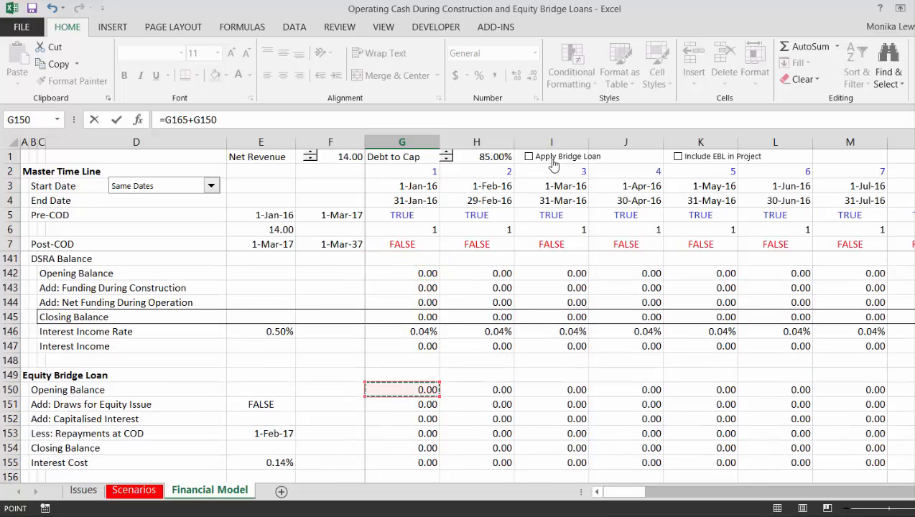
{"action": "key", "text": "Down"}
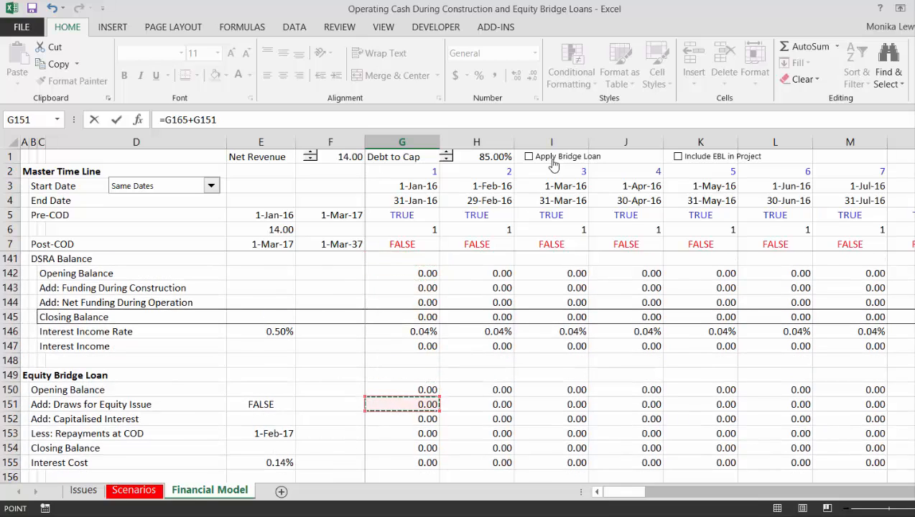
{"action": "type", "text": "-"}
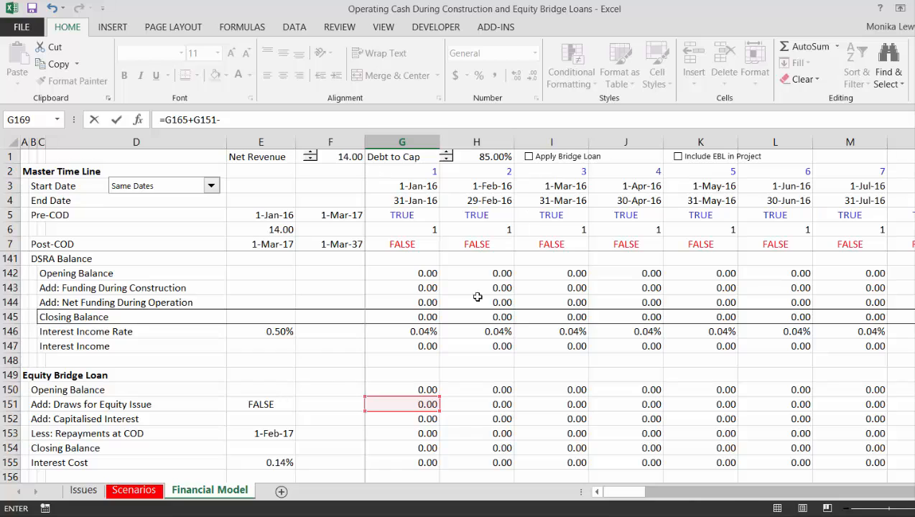
{"action": "left_click", "coordinate": [422, 434]}
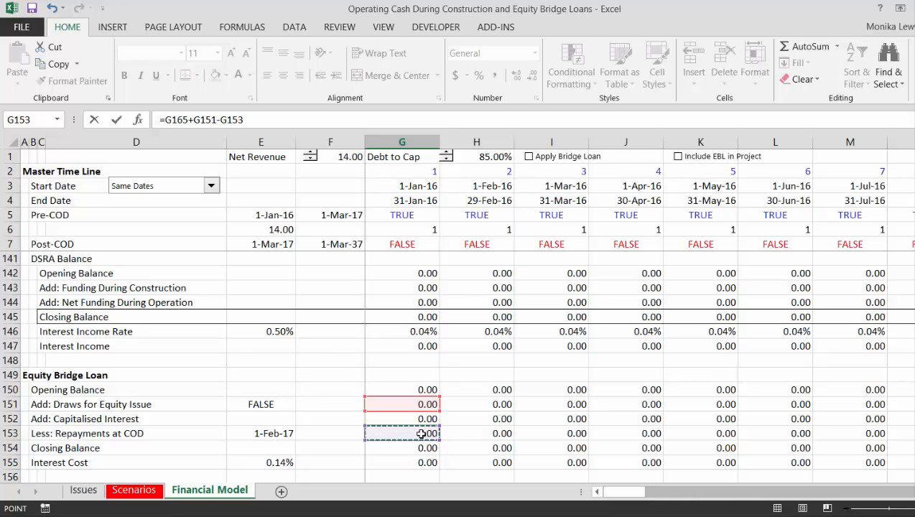
{"action": "key", "text": "Return"}
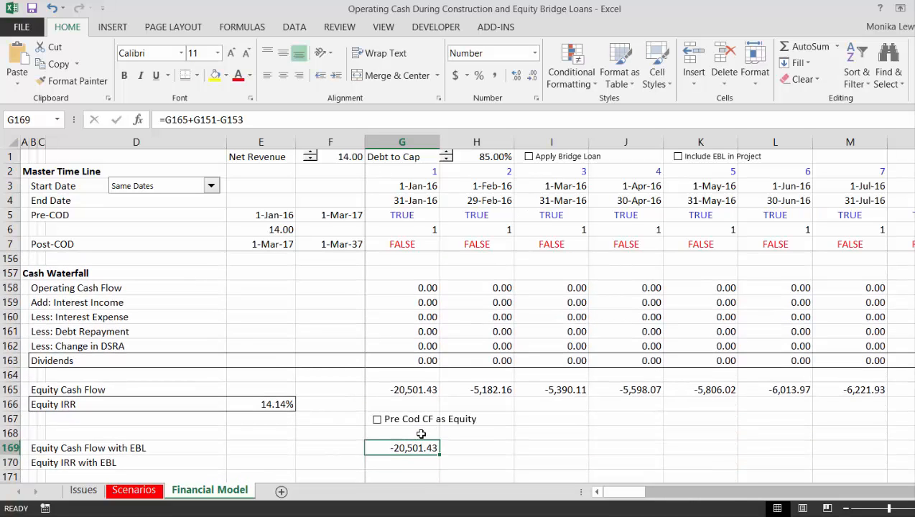
{"action": "key", "text": "ctrl+shift+Right"}
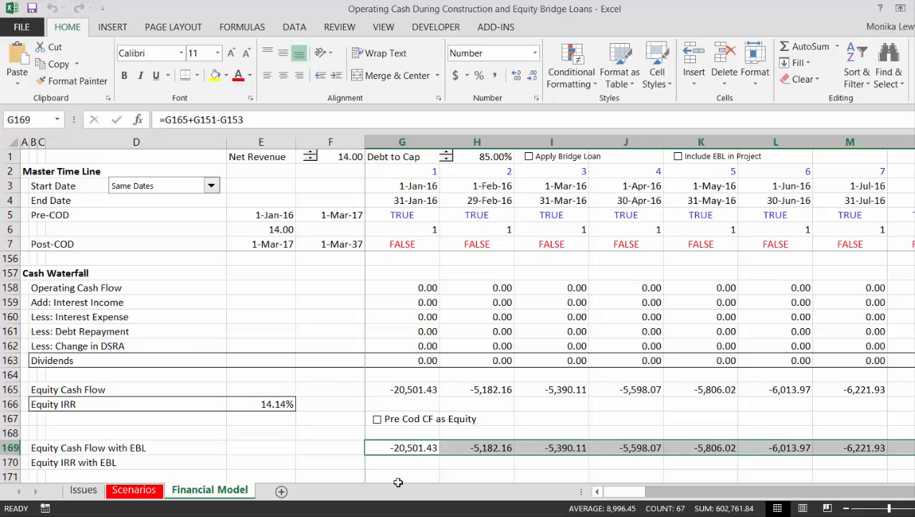
Examine the formula behind the existing Equity IRR in E166
{"action": "key", "text": "Down"}
{"action": "key", "text": "Left"}
{"action": "key", "text": "Left"}
{"action": "key", "text": "Left"}
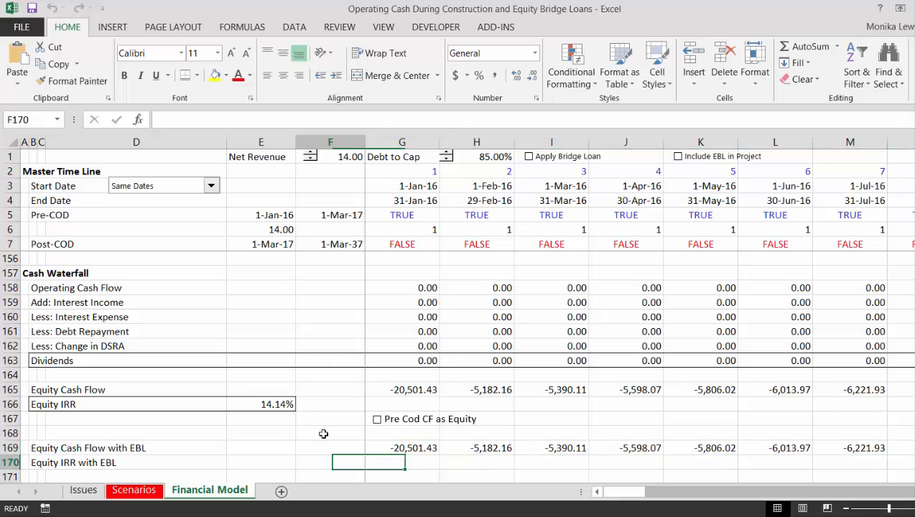
{"action": "key", "text": "Up"}
{"action": "key", "text": "Up"}
{"action": "key", "text": "Up"}
{"action": "key", "text": "Up"}
{"action": "key", "text": "Right"}
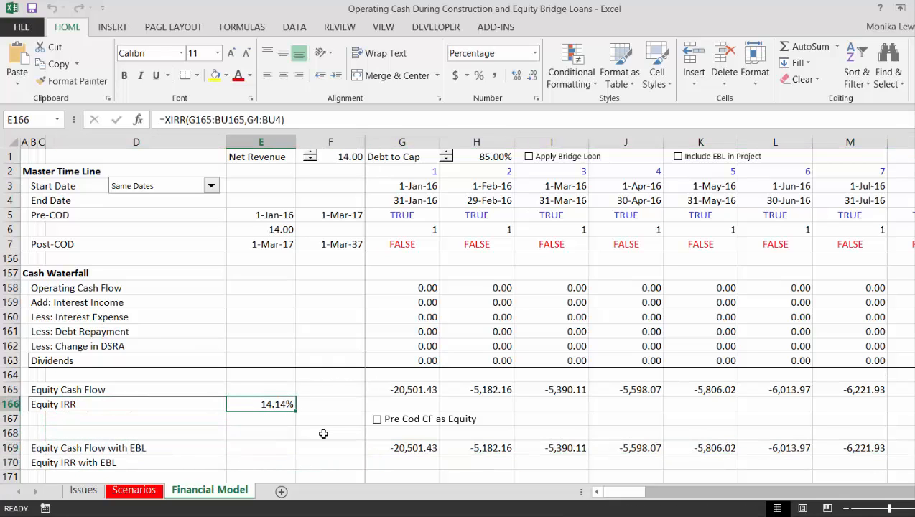
Calculate the Equity IRR with EBL in E170 as =XIRR(G169:BU169,G3:BU3) and format it as a percentage
{"action": "key", "text": "Down"}
{"action": "key", "text": "Down"}
{"action": "key", "text": "Down"}
{"action": "key", "text": "Down"}
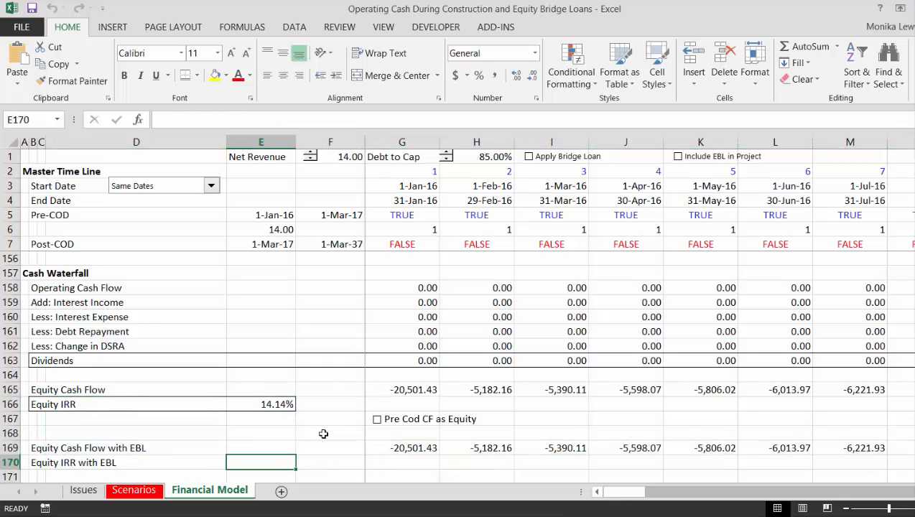
{"action": "type", "text": "=xi"}
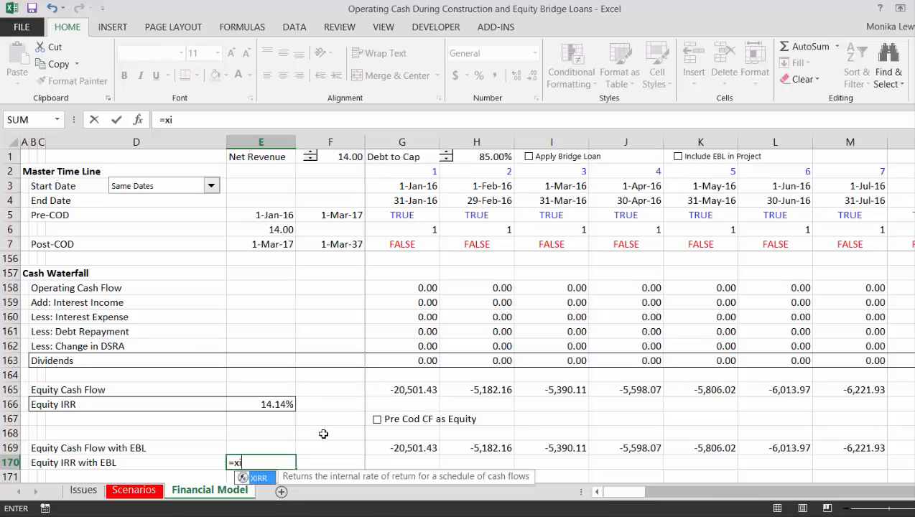
{"action": "type", "text": "rr("}
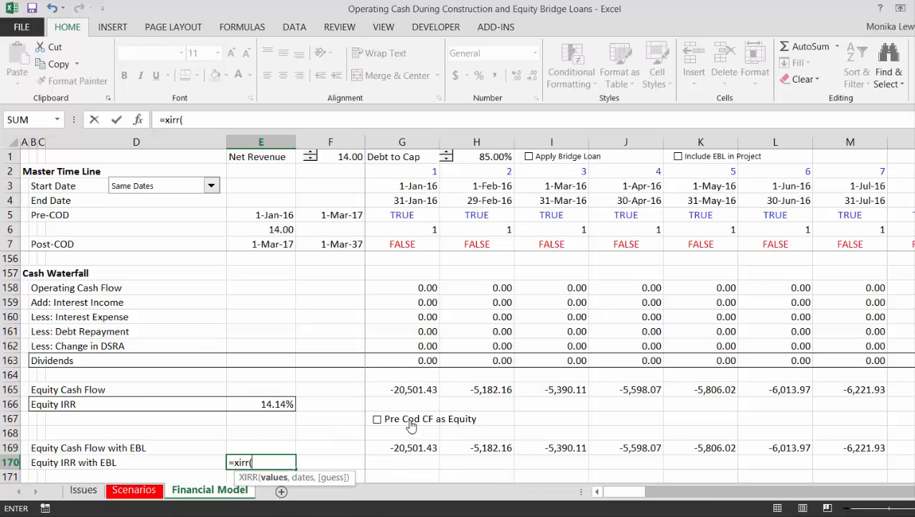
{"action": "scroll", "coordinate": [402, 447], "scroll_direction": "up", "scroll_amount": 1}
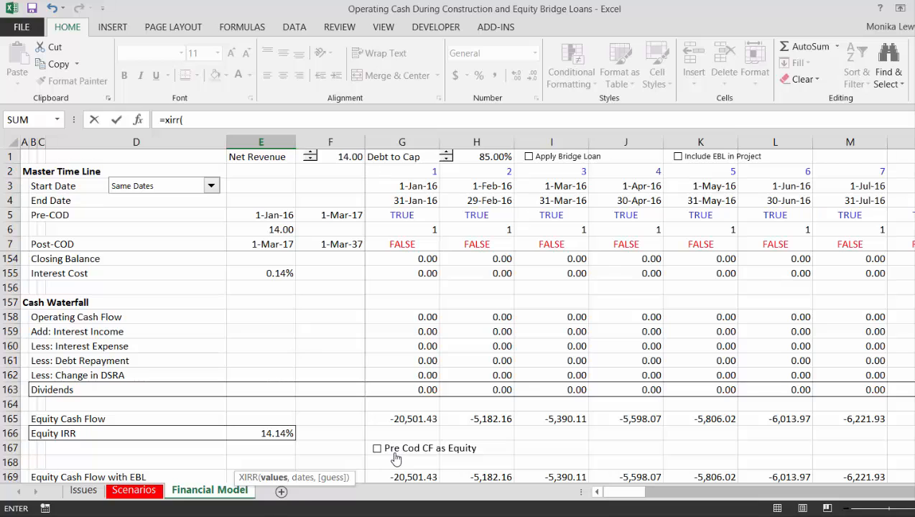
{"action": "left_click", "coordinate": [394, 459]}
{"action": "scroll", "coordinate": [394, 459], "scroll_direction": "down", "scroll_amount": 1}
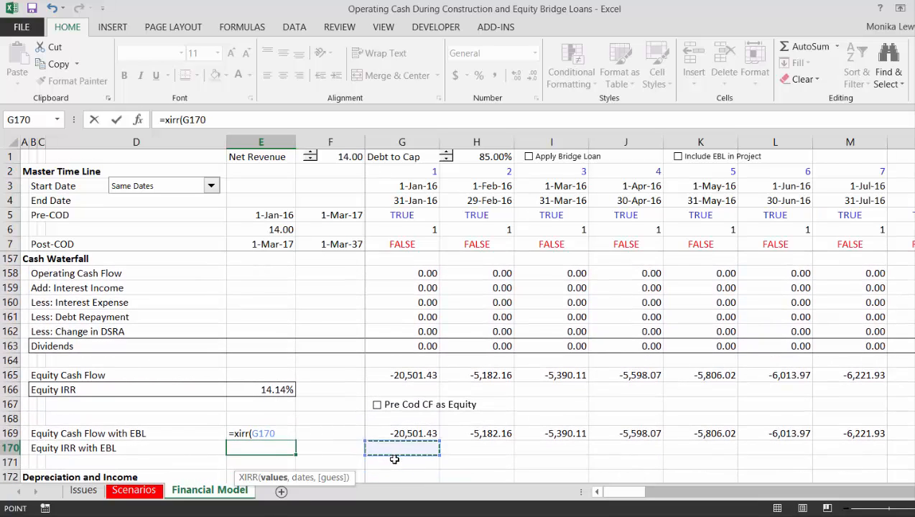
{"action": "key", "text": "Down"}
{"action": "key", "text": "ctrl+shift+Right"}
{"action": "type", "text": ","}
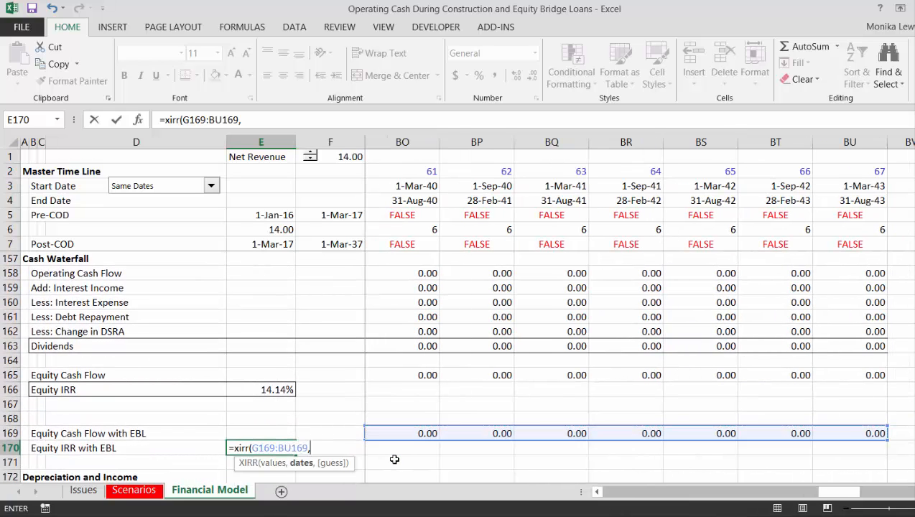
{"action": "key", "text": "Right"}
{"action": "key", "text": "Right"}
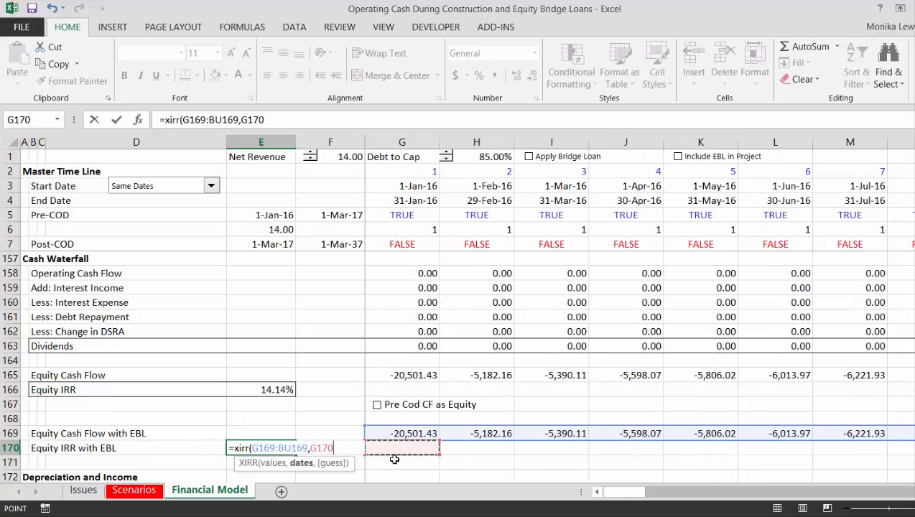
{"action": "left_click", "coordinate": [386, 185]}
{"action": "key", "text": "ctrl+shift+Right"}
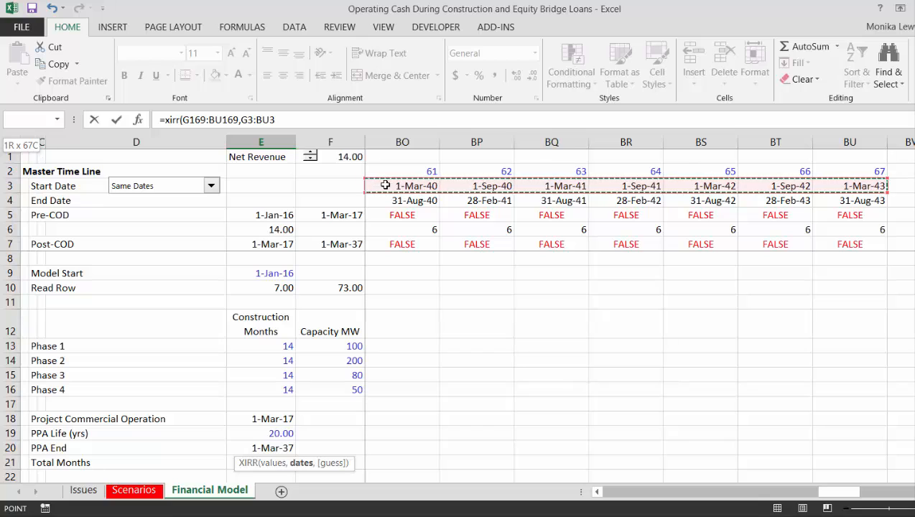
{"action": "key", "text": "Return"}
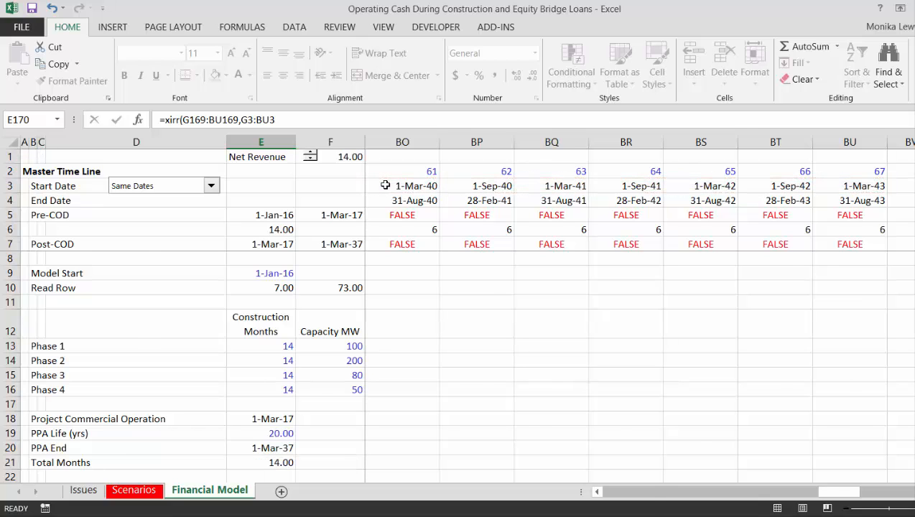
{"action": "key", "text": "Up"}
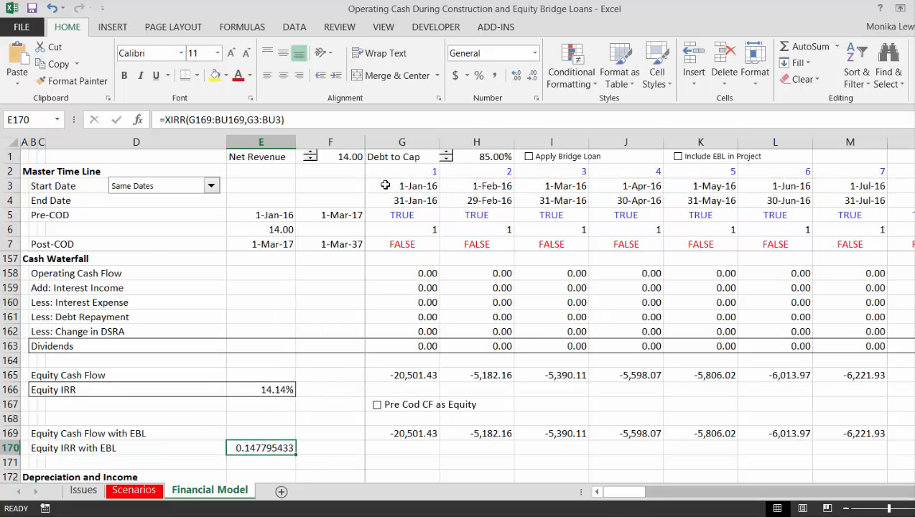
{"action": "key", "text": "ctrl+shift+5"}
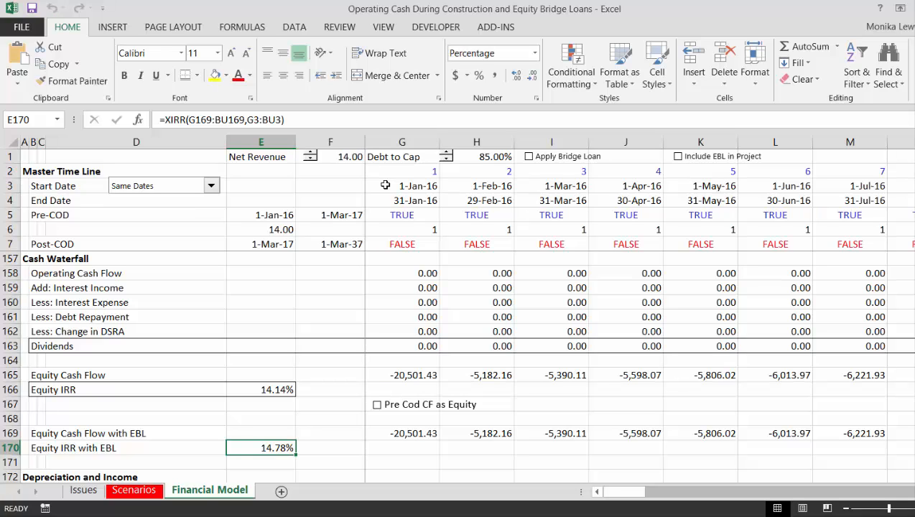
Compare the Equity Cash Flow with EBL in row 169 against the Equity Cash Flow in row 165 across all periods
{"action": "key", "text": "Right"}
{"action": "key", "text": "Up"}
{"action": "key", "text": "Up"}
{"action": "key", "text": "Down"}
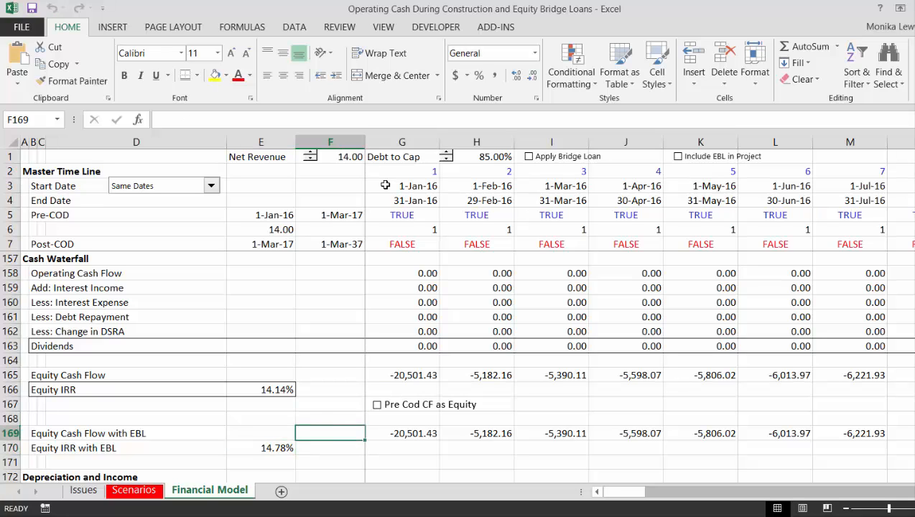
{"action": "key", "text": "Right"}
{"action": "key", "text": "Right"}
{"action": "key", "text": "Right"}
{"action": "key", "text": "Right"}
{"action": "key", "text": "Right"}
{"action": "key", "text": "Right"}
{"action": "key", "text": "Right"}
{"action": "key", "text": "Right"}
{"action": "key", "text": "Right"}
{"action": "key", "text": "Right"}
{"action": "key", "text": "Right"}
{"action": "key", "text": "Right"}
{"action": "key", "text": "Right"}
{"action": "key", "text": "Right"}
{"action": "key", "text": "Right"}
{"action": "key", "text": "Right"}
{"action": "key", "text": "Right"}
{"action": "key", "text": "Right"}
{"action": "key", "text": "Right"}
{"action": "key", "text": "Right"}
{"action": "key", "text": "Right"}
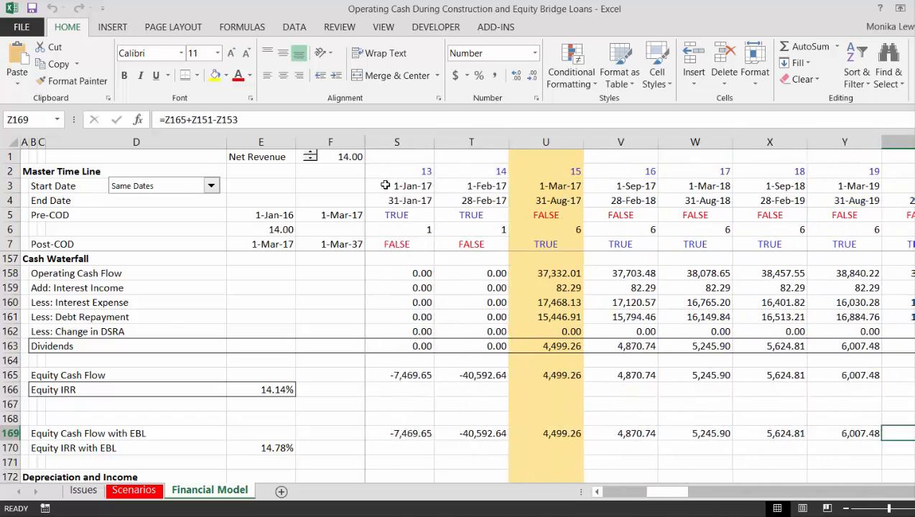
{"action": "key", "text": "Right"}
{"action": "key", "text": "Right"}
{"action": "key", "text": "Right"}
{"action": "key", "text": "Right"}
{"action": "key", "text": "Right"}
{"action": "key", "text": "Right"}
{"action": "key", "text": "Right"}
{"action": "key", "text": "Right"}
{"action": "key", "text": "Right"}
{"action": "key", "text": "Right"}
{"action": "key", "text": "Right"}
{"action": "key", "text": "Right"}
{"action": "key", "text": "Right"}
{"action": "key", "text": "Right"}
{"action": "key", "text": "Right"}
{"action": "key", "text": "Right"}
{"action": "key", "text": "Right"}
{"action": "key", "text": "Right"}
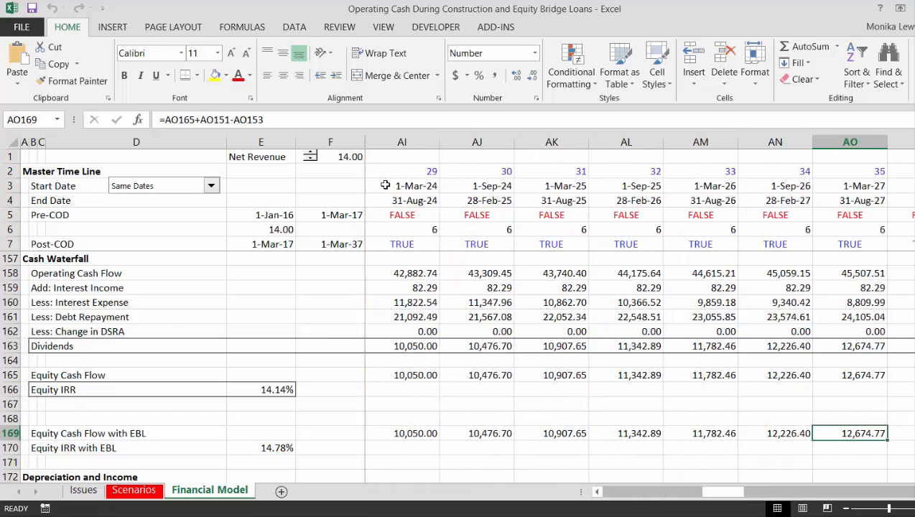
{"action": "key", "text": "Right"}
{"action": "key", "text": "Right"}
{"action": "key", "text": "Right"}
{"action": "key", "text": "Right"}
{"action": "key", "text": "Right"}
{"action": "key", "text": "Right"}
{"action": "key", "text": "Right"}
{"action": "key", "text": "Right"}
{"action": "key", "text": "Right"}
{"action": "key", "text": "Right"}
{"action": "key", "text": "Right"}
{"action": "key", "text": "Right"}
{"action": "key", "text": "Right"}
{"action": "key", "text": "Right"}
{"action": "key", "text": "Right"}
{"action": "key", "text": "Right"}
{"action": "key", "text": "Right"}
{"action": "key", "text": "Right"}
{"action": "key", "text": "Right"}
{"action": "key", "text": "Right"}
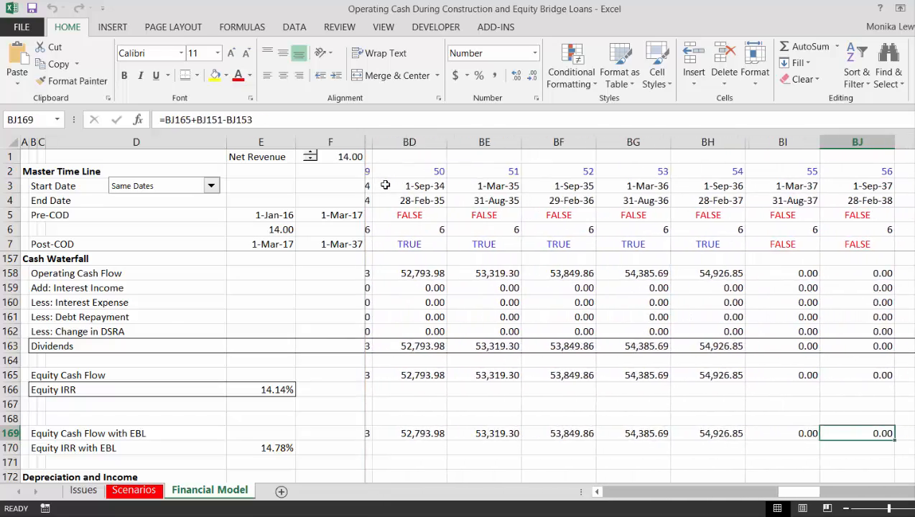
{"action": "key", "text": "Left"}
{"action": "key", "text": "ctrl+Left"}
{"action": "key", "text": "Left"}
{"action": "key", "text": "Left"}
{"action": "key", "text": "Left"}
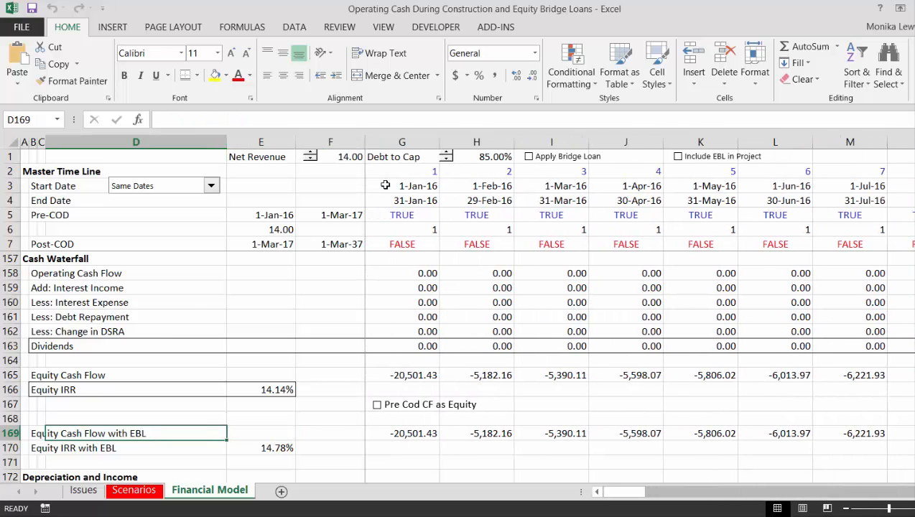
Inspect the ranges referenced by the XIRR formula in E170
{"action": "key", "text": "Down"}
{"action": "key", "text": "Right"}
{"action": "key", "text": "F2"}
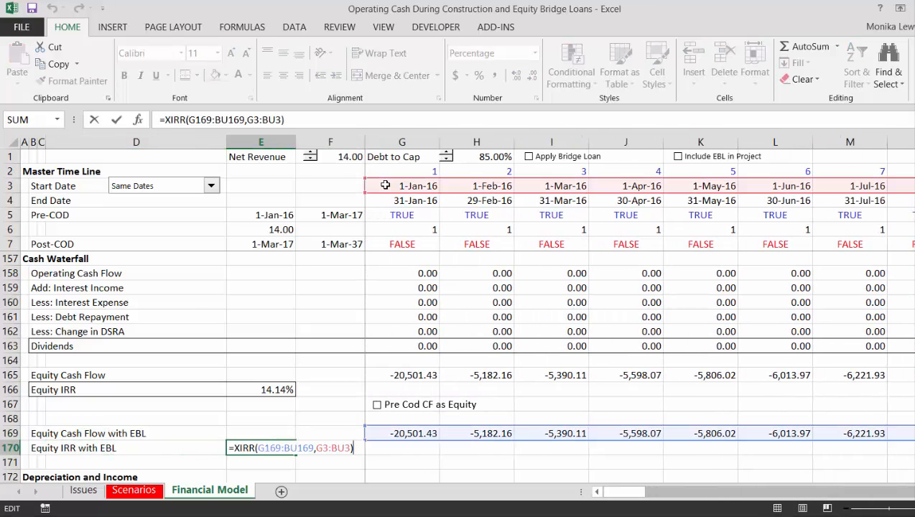
{"action": "key", "text": "ctrl+Return"}
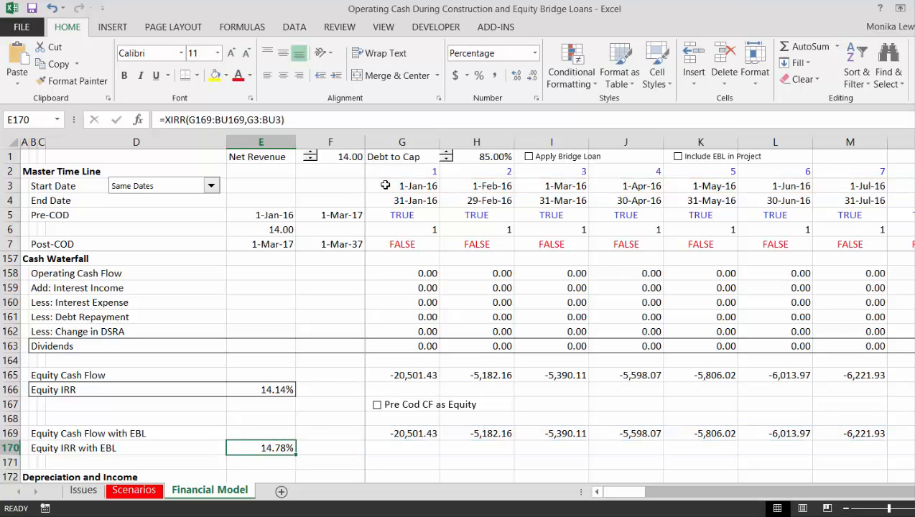
Add an outline border around the Equity IRR with EBL row, B170:E170
{"action": "key", "text": "shift+Left"}
{"action": "key", "text": "shift+Left"}
{"action": "key", "text": "shift+Left"}
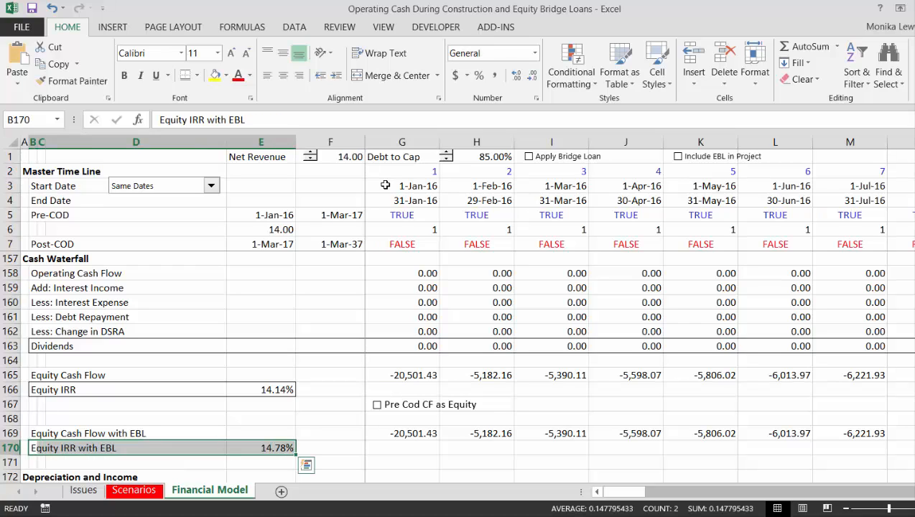
{"action": "key", "text": "Left"}
{"action": "key", "text": "Right"}
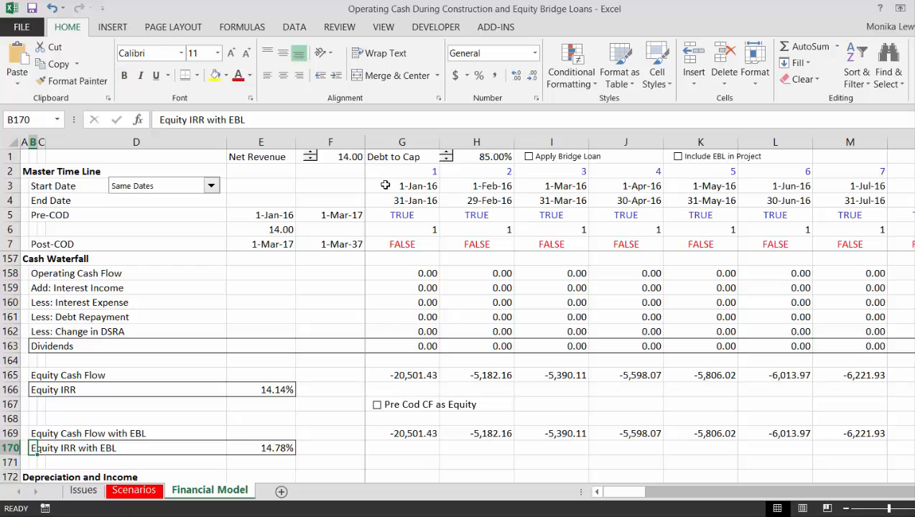
Change the XIRR date range in E170 to the End Date row, making the formula =XIRR(G169:BU169,G4:BU4)
{"action": "key", "text": "Up"}
{"action": "key", "text": "Up"}
{"action": "key", "text": "Up"}
{"action": "key", "text": "Up"}
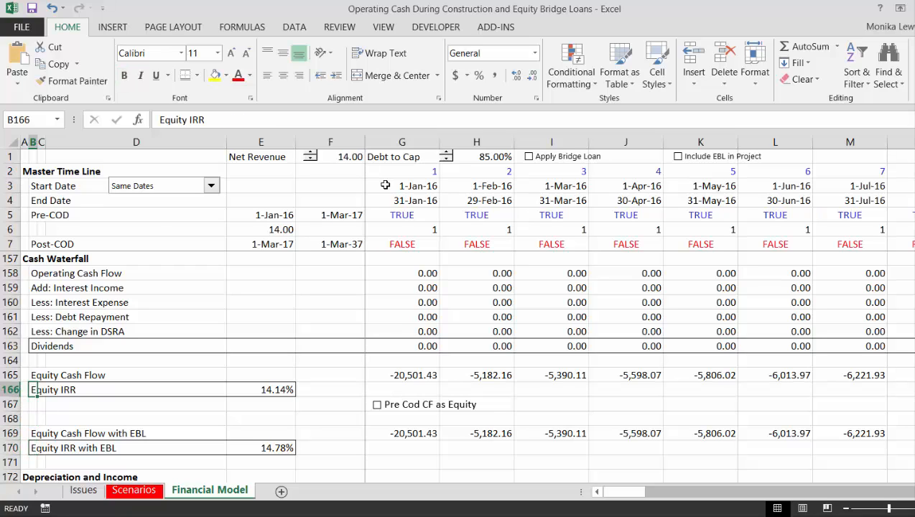
{"action": "key", "text": "Down"}
{"action": "key", "text": "Down"}
{"action": "key", "text": "Down"}
{"action": "key", "text": "Right"}
{"action": "key", "text": "Right"}
{"action": "key", "text": "Right"}
{"action": "key", "text": "Right"}
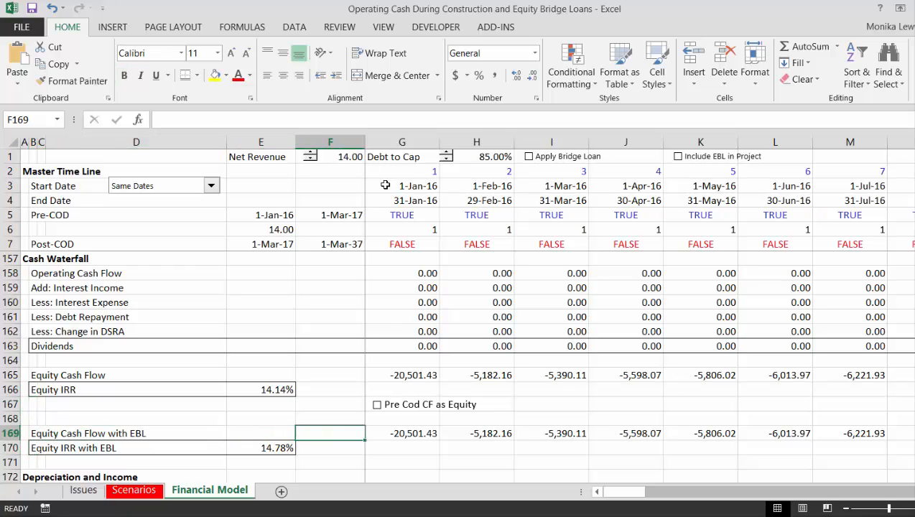
{"action": "key", "text": "Down"}
{"action": "key", "text": "Left"}
{"action": "key", "text": "F2"}
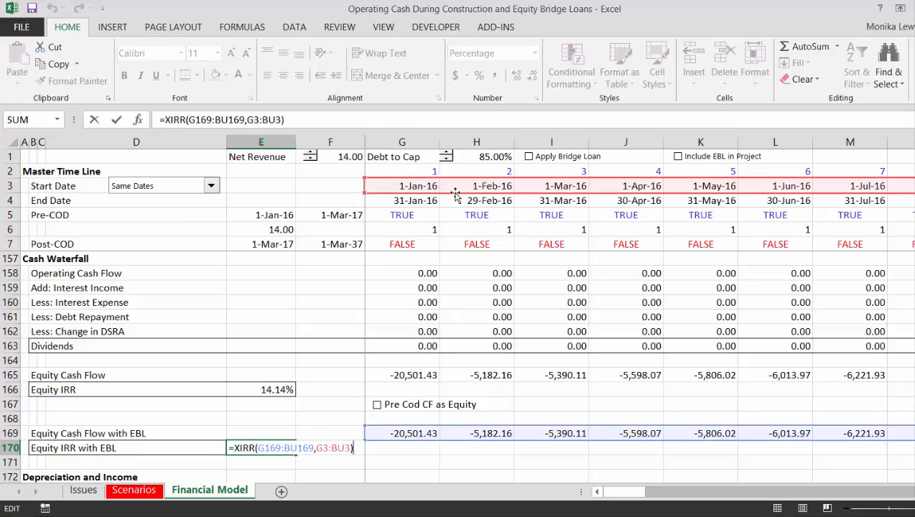
{"action": "key", "text": "Down"}
{"action": "key", "text": "Return"}
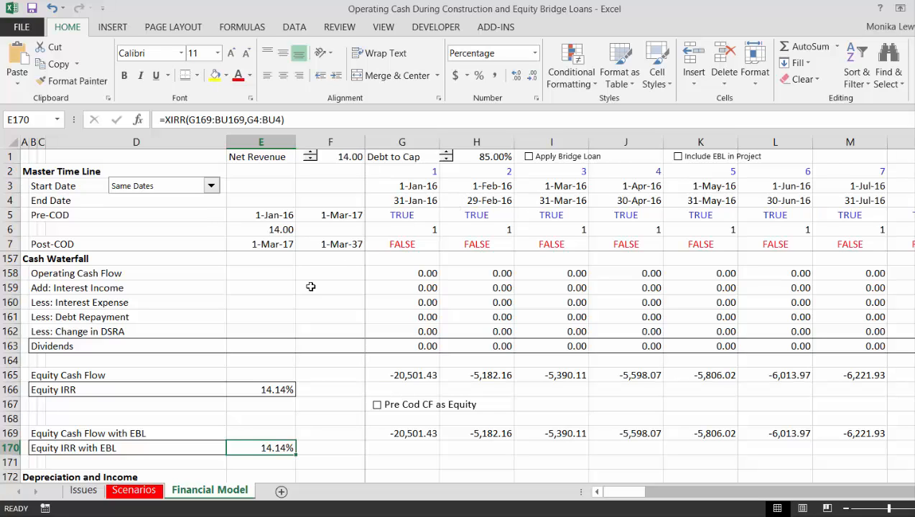
Switch to File Explorer to look over the workbooks in the Structuruing Spreadsheets folder, and return to the equity bridge loan workbook in Excel
{"action": "left_click", "coordinate": [115, 516]}
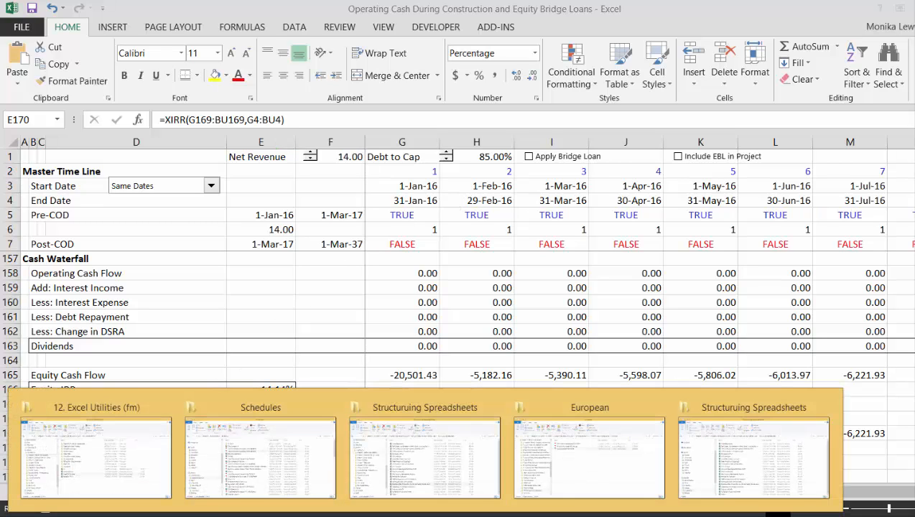
{"action": "mouse_move", "coordinate": [751, 472]}
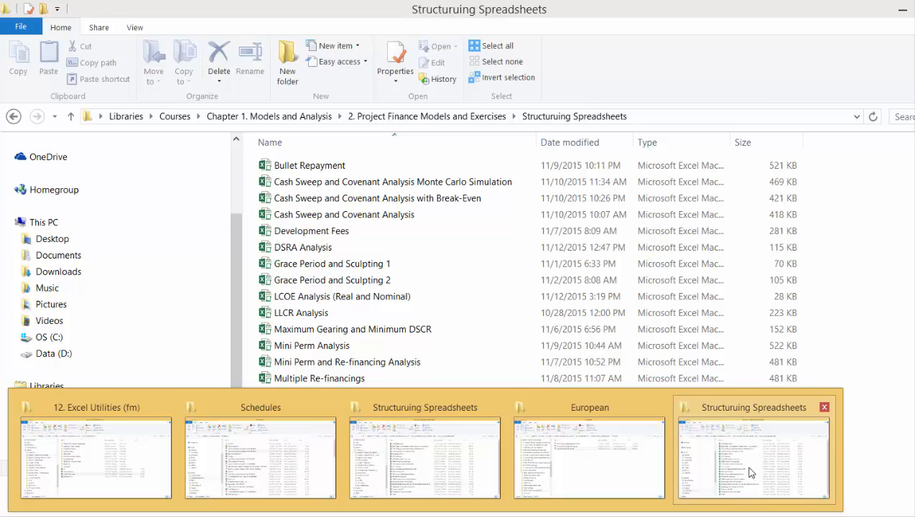
{"action": "left_click", "coordinate": [751, 472]}
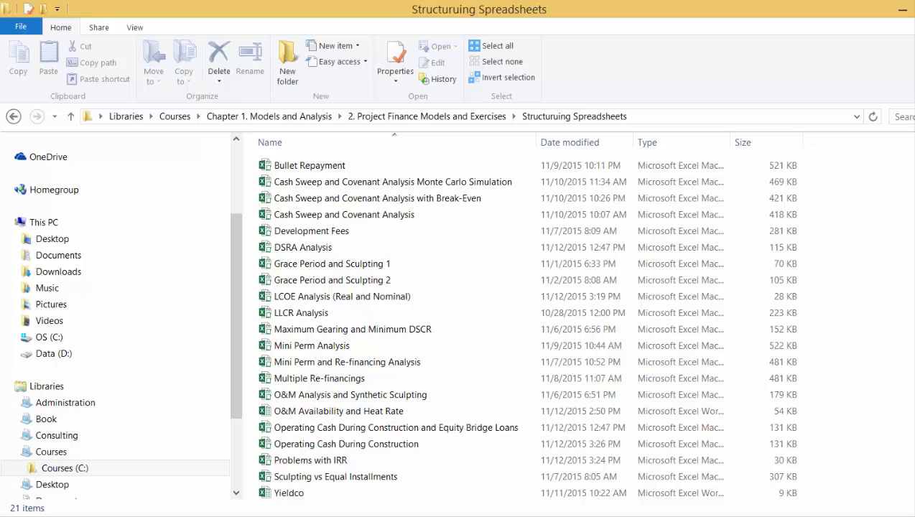
{"action": "left_click", "coordinate": [396, 515]}
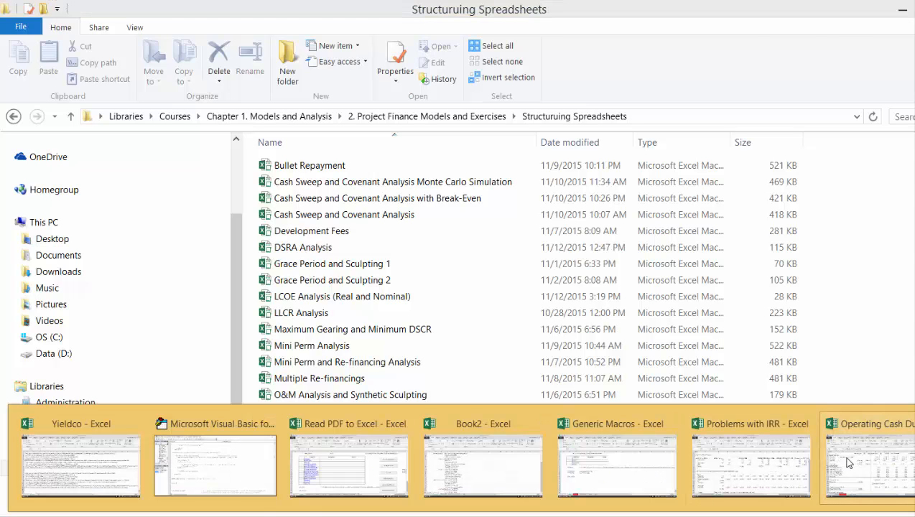
{"action": "mouse_move", "coordinate": [848, 459]}
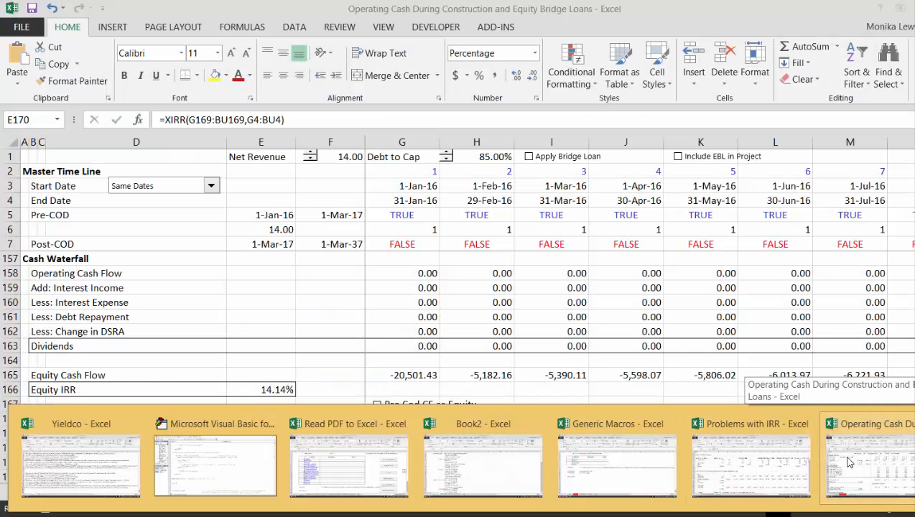
{"action": "left_click", "coordinate": [848, 462]}
Turn on the Apply Bridge Loan switch with the Equity IRR with EBL cell selected
{"action": "key", "text": "Return"}
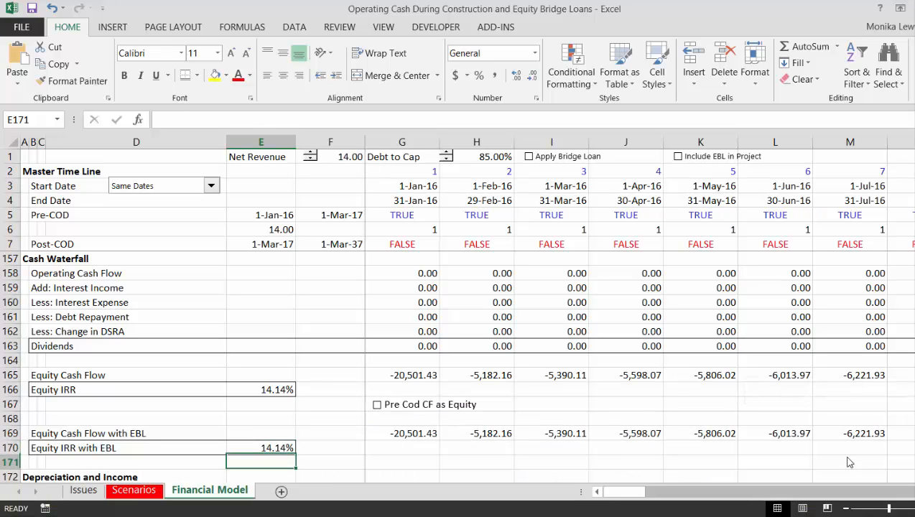
{"action": "key", "text": "Up"}
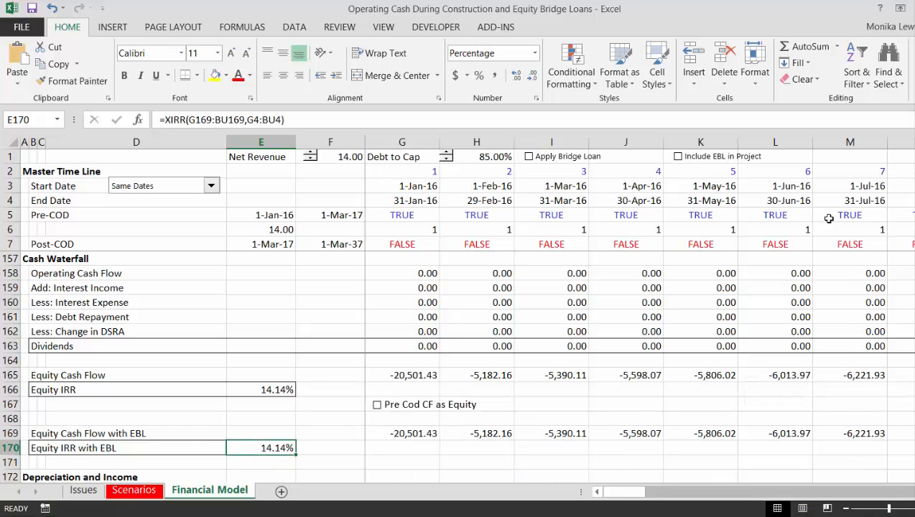
{"action": "left_click", "coordinate": [573, 165]}
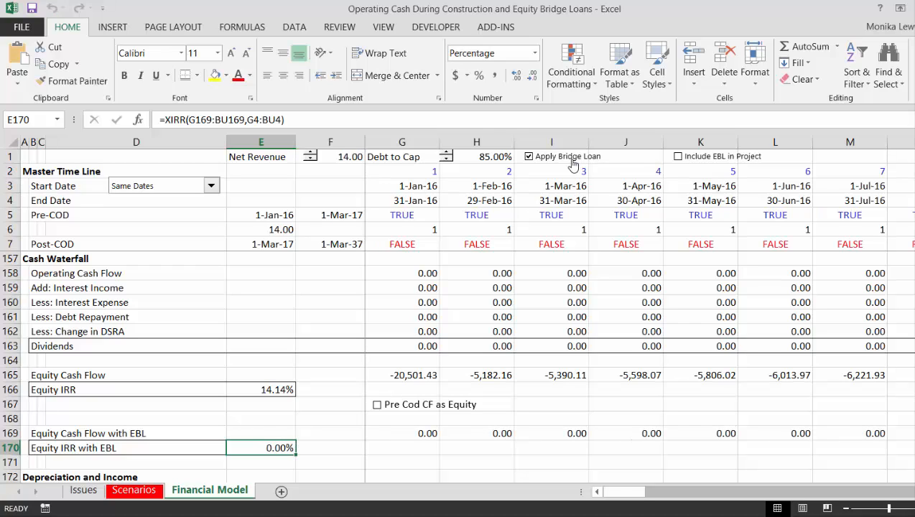
Subtract a negligible decimal amount (1E-73) at the end of the first-period Equity Cash Flow with EBL formula in G169
{"action": "key", "text": "Up"}
{"action": "key", "text": "Right"}
{"action": "key", "text": "Right"}
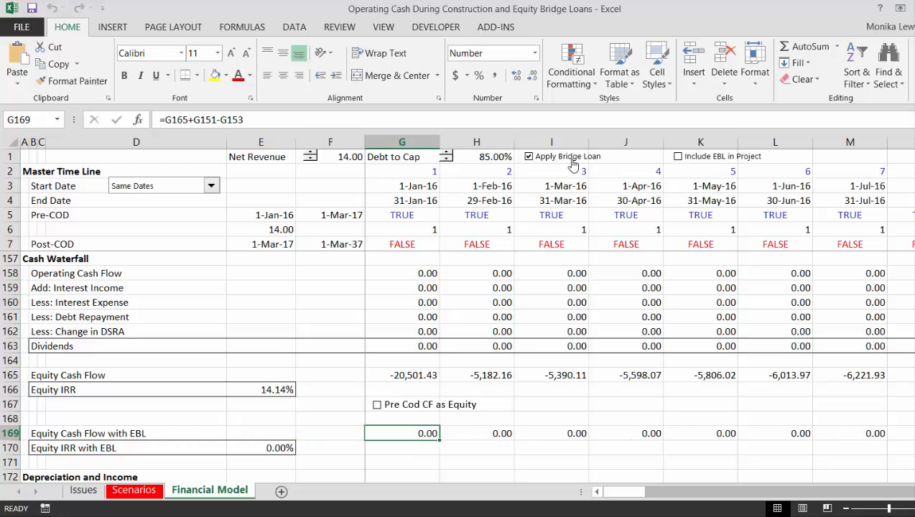
{"action": "key", "text": "F2"}
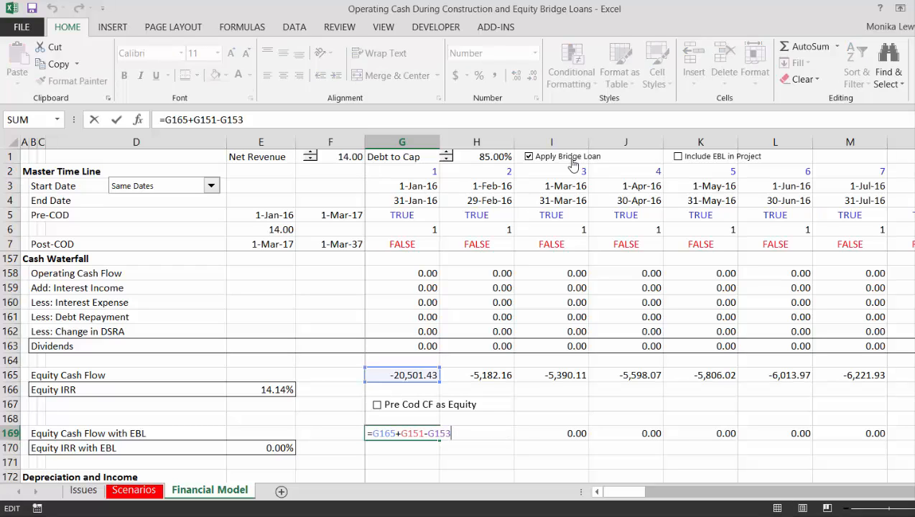
{"action": "type", "text": "-.000000"}
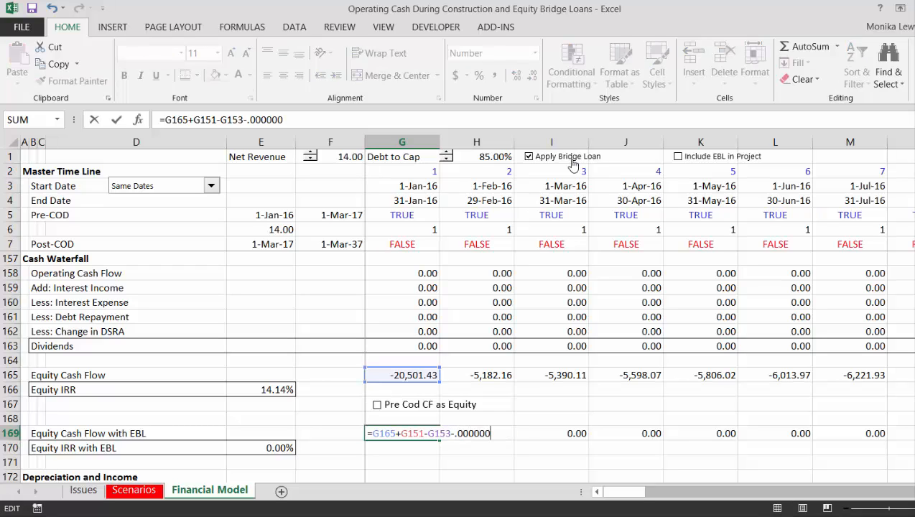
{"action": "type", "text": "000000000000000000000000000000000000000000000000000000000000000000000000000000000000000000000001"}
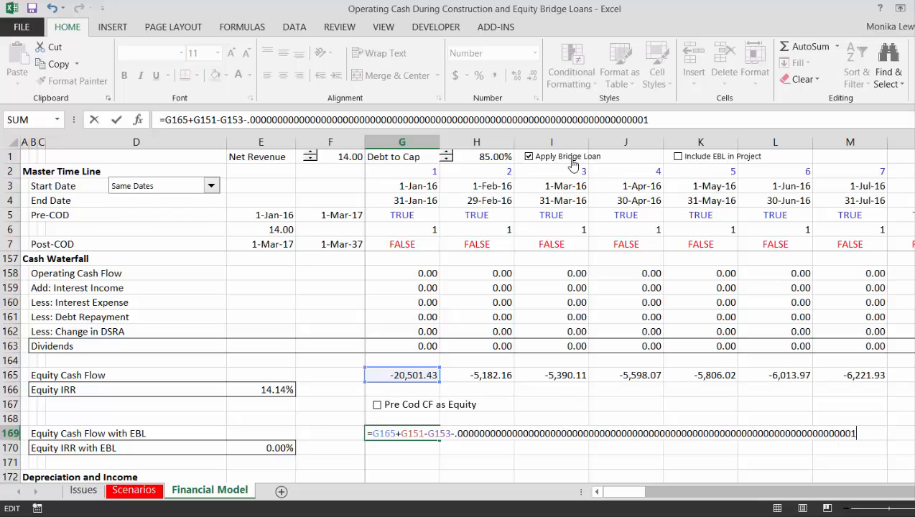
{"action": "key", "text": "Return"}
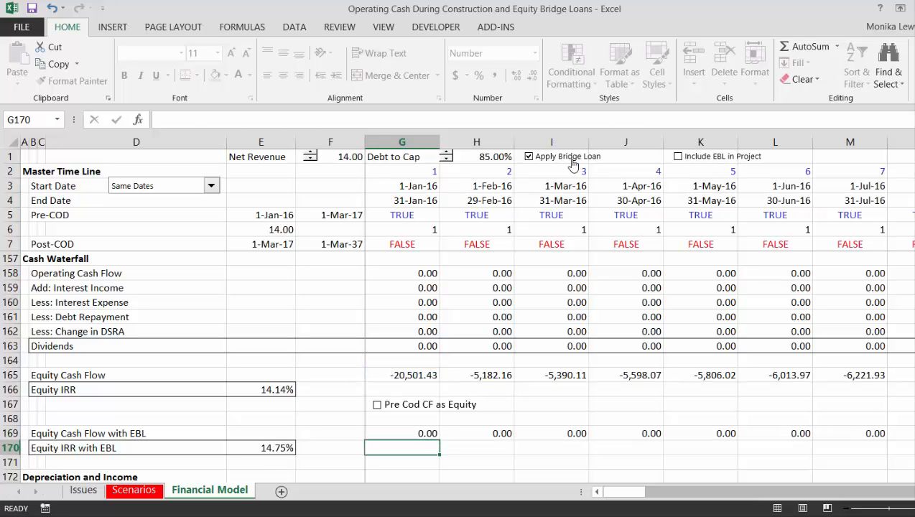
Turn the Apply Bridge Loan switch off and on again to compare the Equity IRR with EBL in both cases
{"action": "key", "text": "Up"}
{"action": "key", "text": "Left"}
{"action": "key", "text": "Right"}
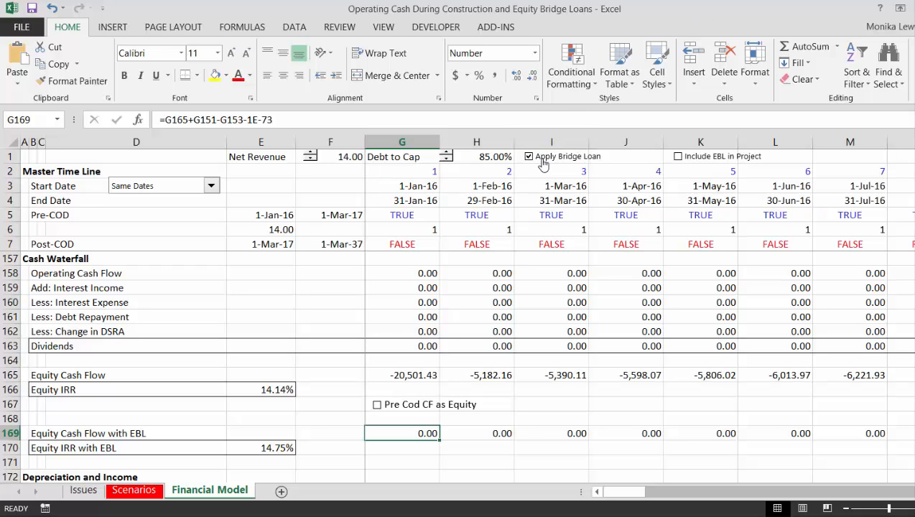
{"action": "left_click", "coordinate": [544, 165]}
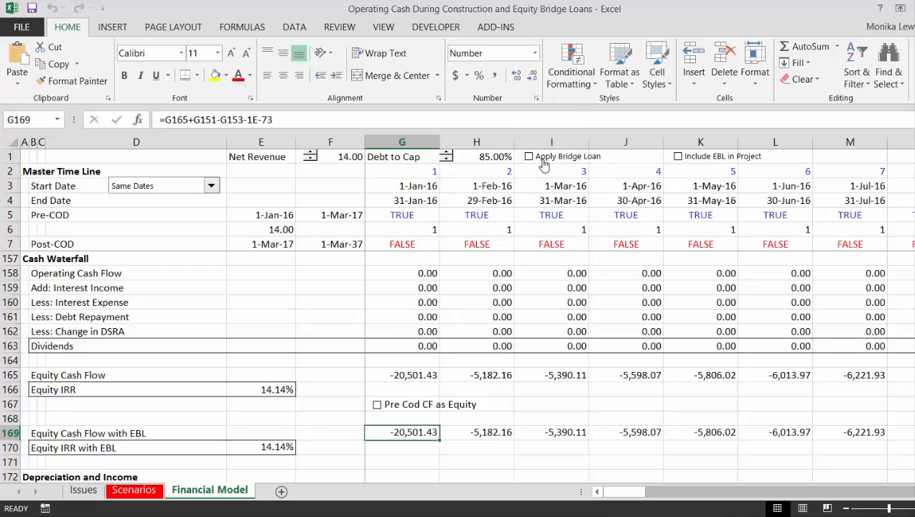
{"action": "left_click", "coordinate": [544, 164]}
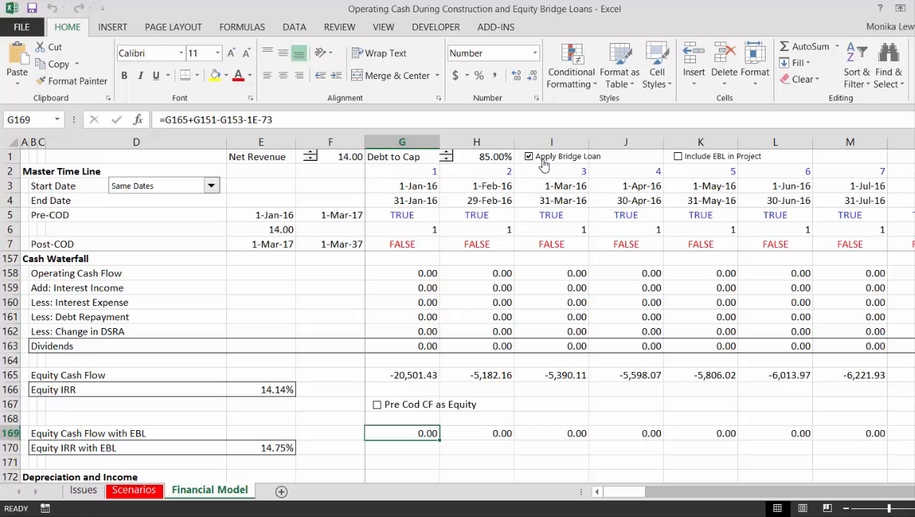
Raise Debt to Cap to 89% and test the High Pre-Op date scenario, returning to Same Dates
{"action": "left_click", "coordinate": [447, 157]}
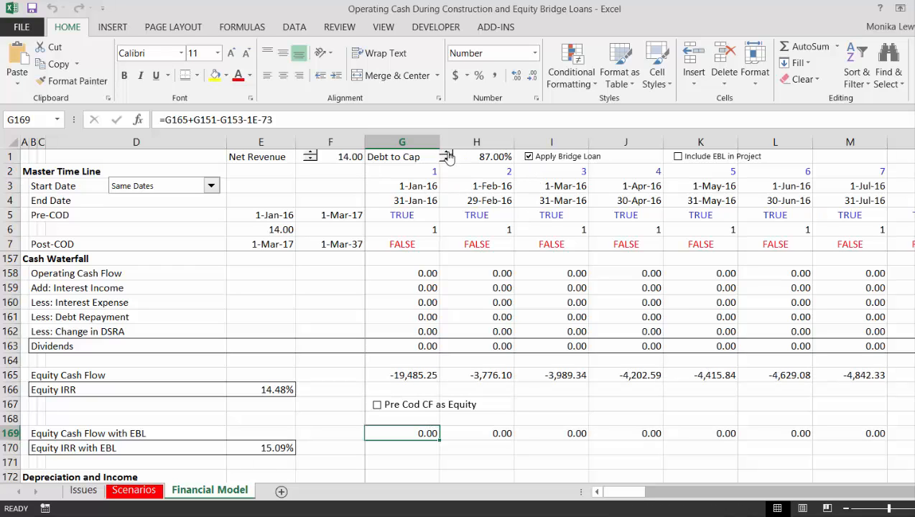
{"action": "left_click", "coordinate": [447, 157]}
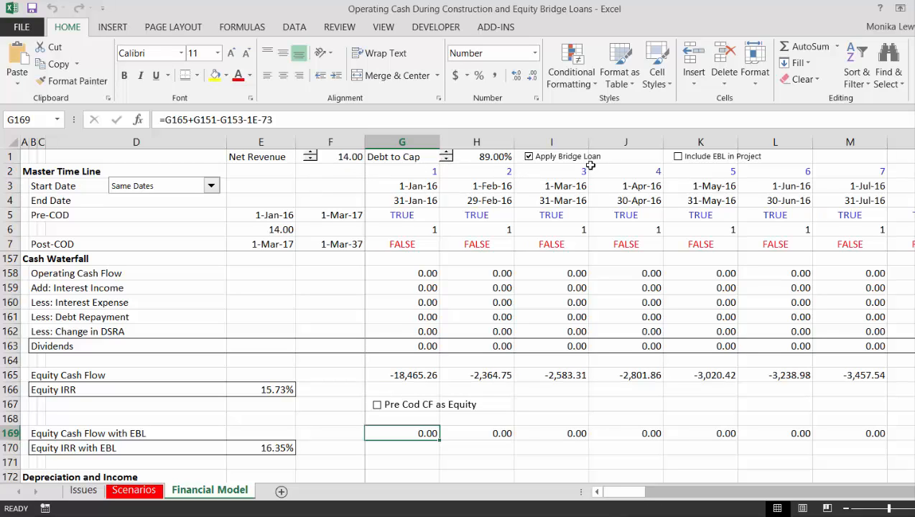
{"action": "left_click", "coordinate": [212, 189]}
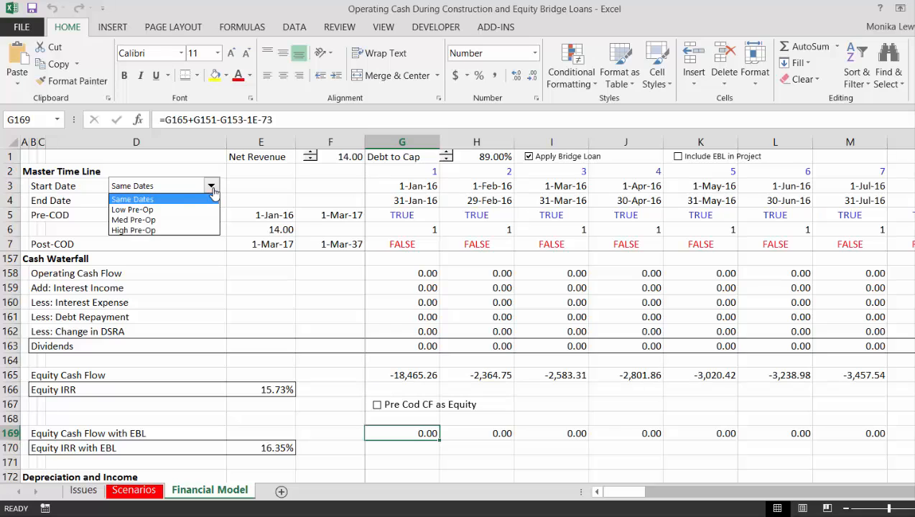
{"action": "left_click", "coordinate": [197, 230]}
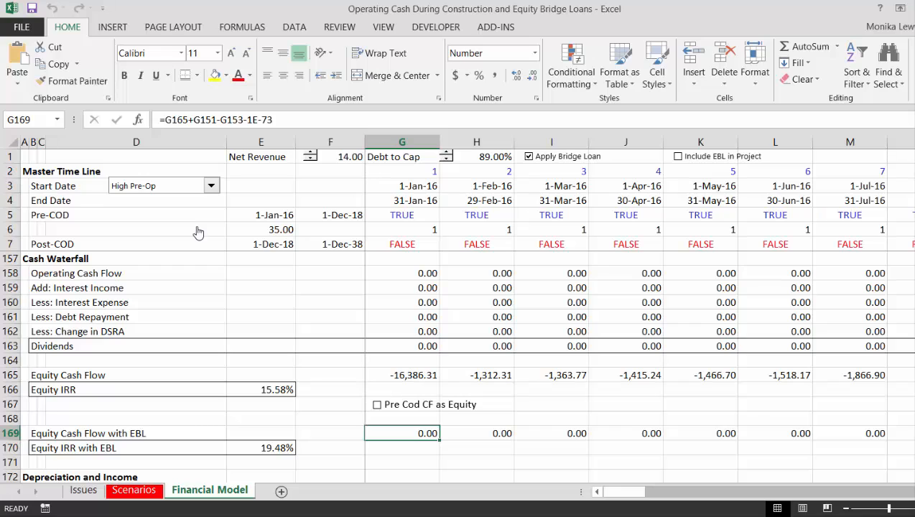
{"action": "left_click", "coordinate": [212, 186]}
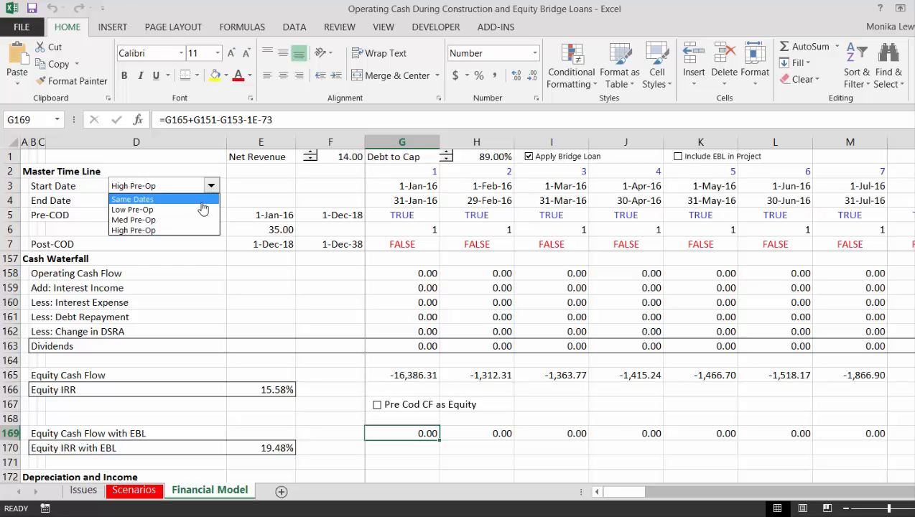
{"action": "left_click", "coordinate": [203, 200]}
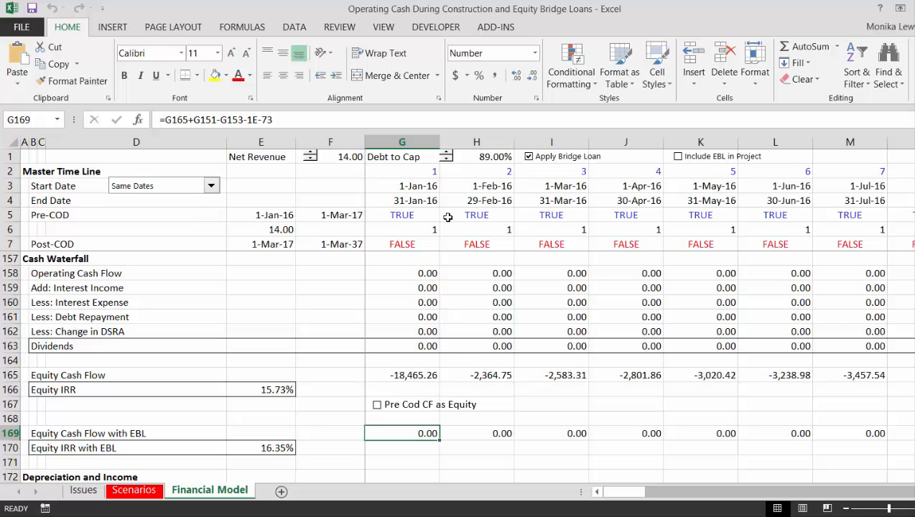
Raise Debt to Cap to 95% to test the equity IRRs, and bring it back down to 90%
{"action": "left_click", "coordinate": [446, 157]}
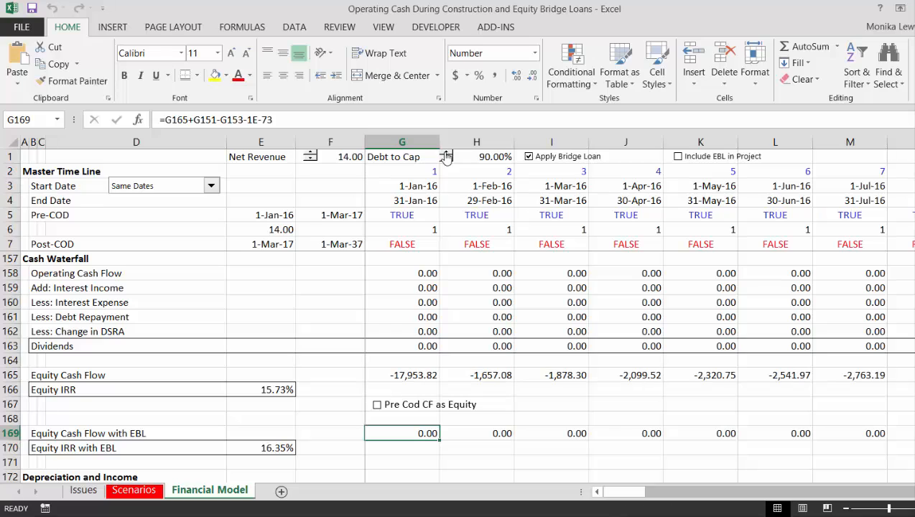
{"action": "triple_click", "coordinate": [447, 156]}
{"action": "double_click", "coordinate": [447, 155]}
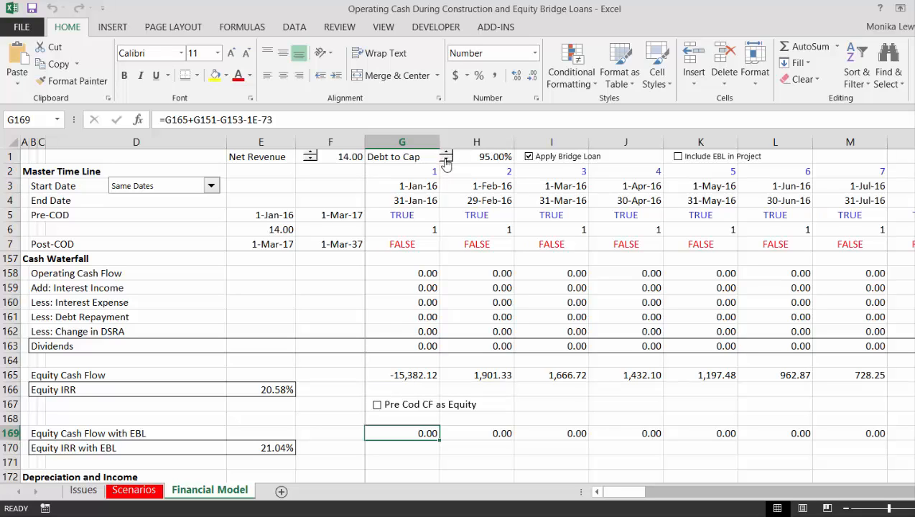
{"action": "left_click", "coordinate": [446, 161]}
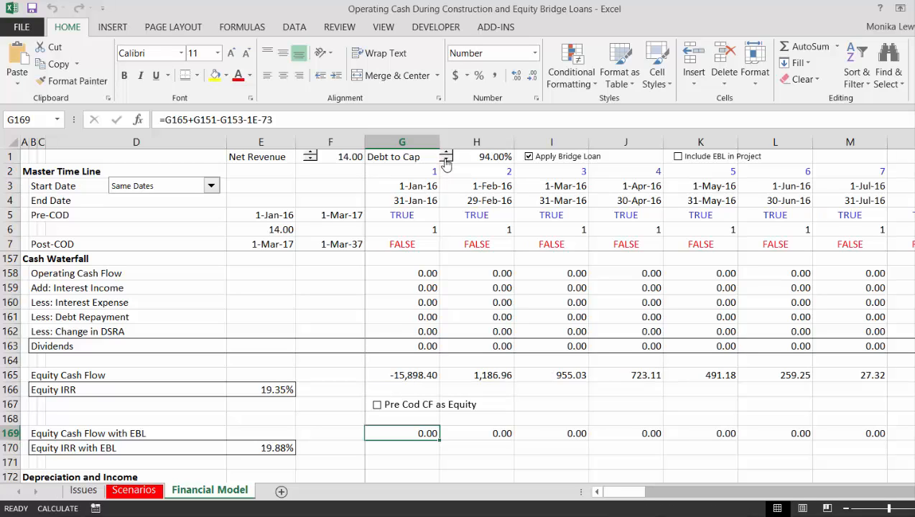
{"action": "triple_click", "coordinate": [446, 161]}
{"action": "left_click", "coordinate": [446, 160]}
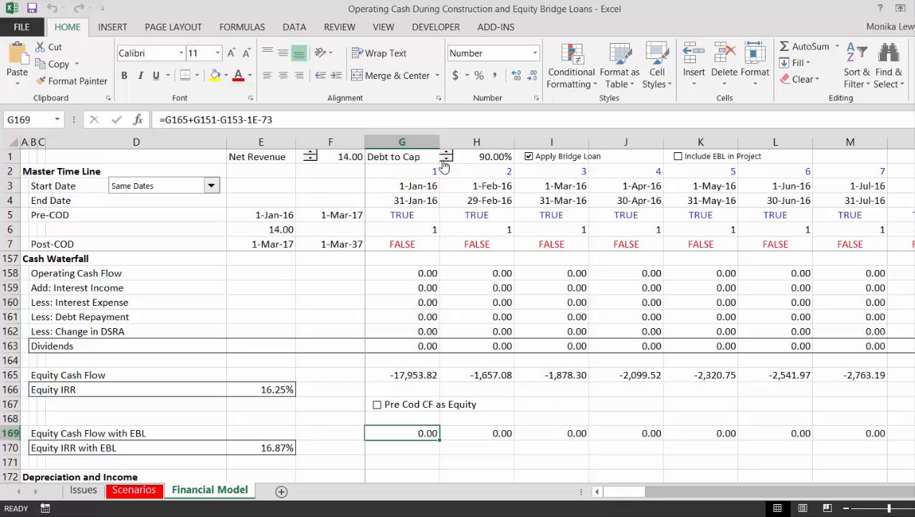
Switch the date scenario between High Pre-Op and Med Pre-Op to compare the equity IRRs, and restore Same Dates
{"action": "left_click", "coordinate": [210, 186]}
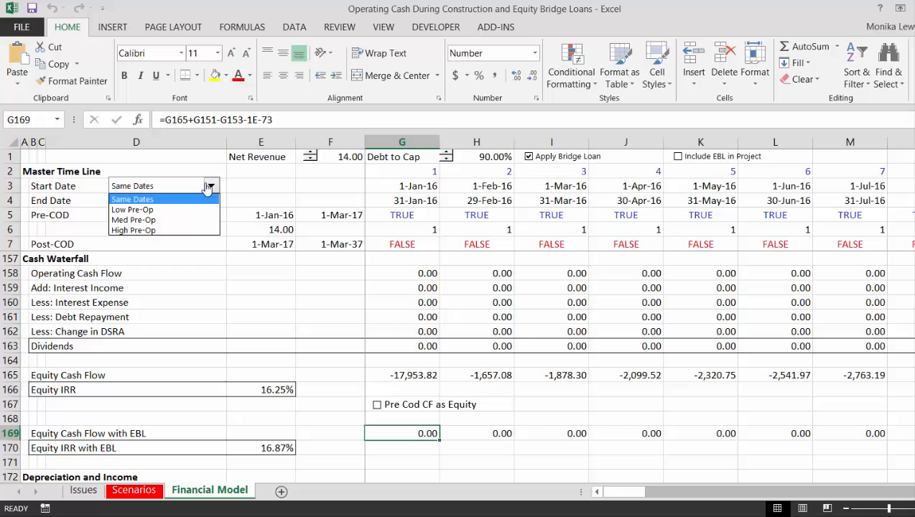
{"action": "left_click", "coordinate": [185, 231]}
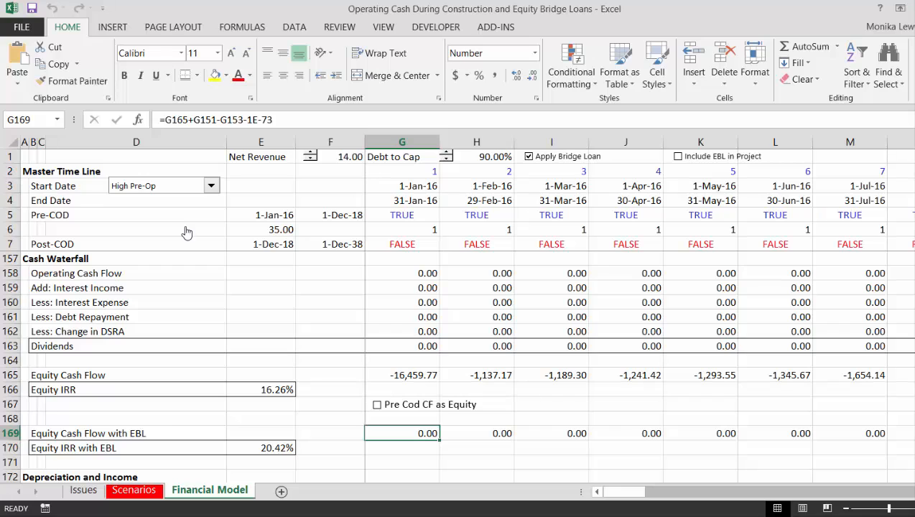
{"action": "left_click", "coordinate": [211, 186]}
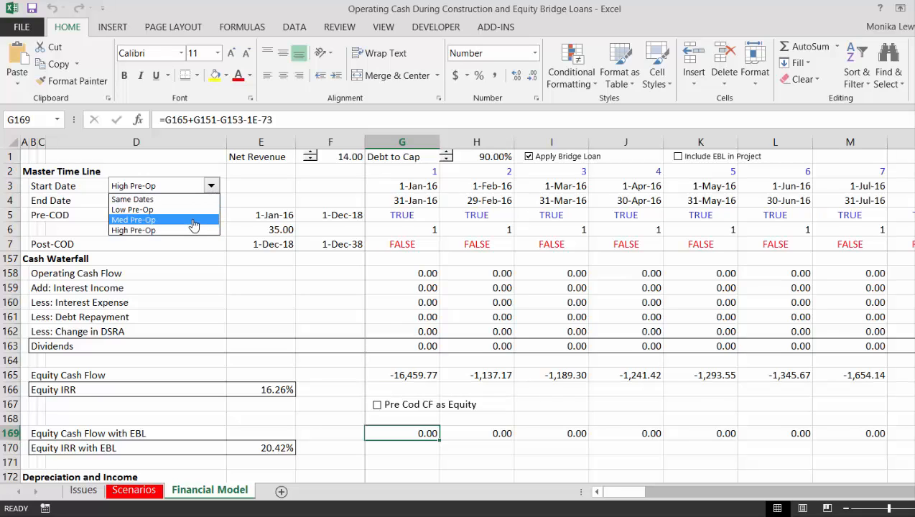
{"action": "left_click", "coordinate": [194, 220]}
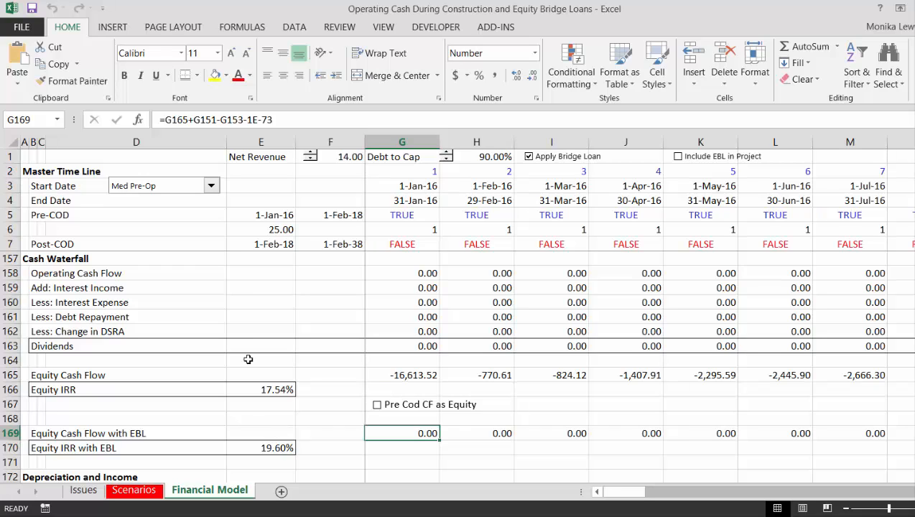
{"action": "left_click", "coordinate": [212, 186]}
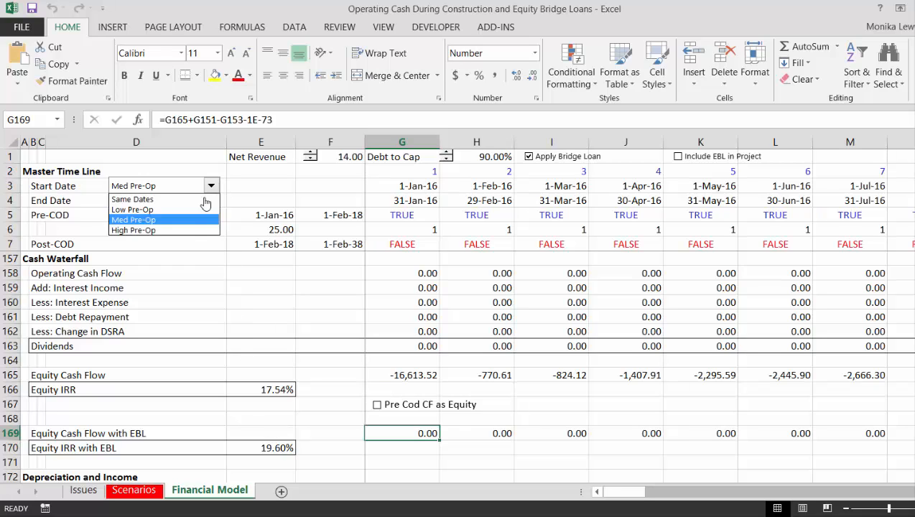
{"action": "left_click", "coordinate": [193, 231]}
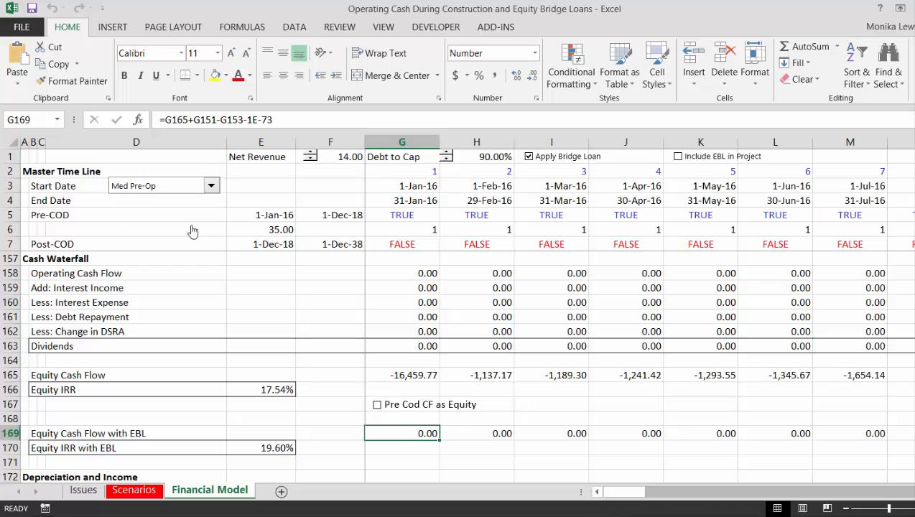
{"action": "left_click", "coordinate": [211, 187]}
{"action": "left_click", "coordinate": [206, 201]}
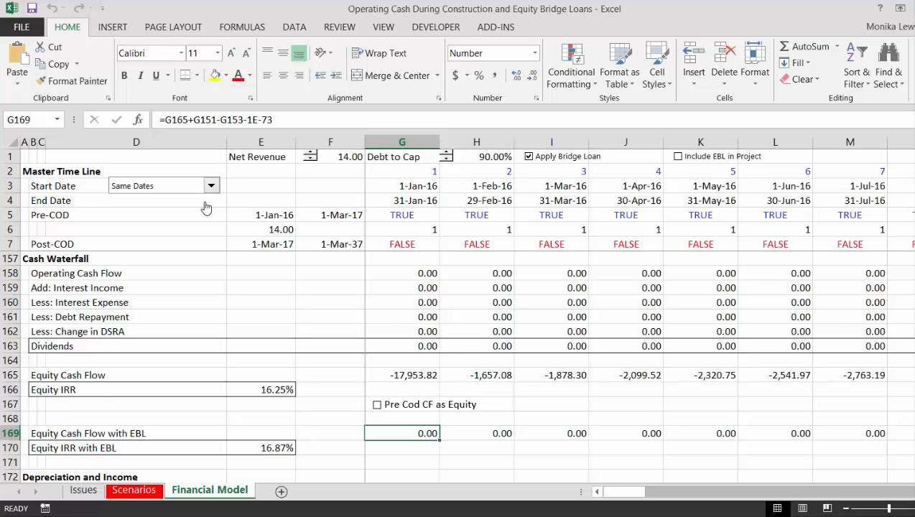
Move up from the Equity Cash Flow with EBL row to review the Equity Bridge Loan schedule and its row formulas
{"action": "key", "text": "Left"}
{"action": "key", "text": "Left"}
{"action": "key", "text": "Left"}
{"action": "key", "text": "Left"}
{"action": "key", "text": "Left"}
{"action": "key", "text": "Left"}
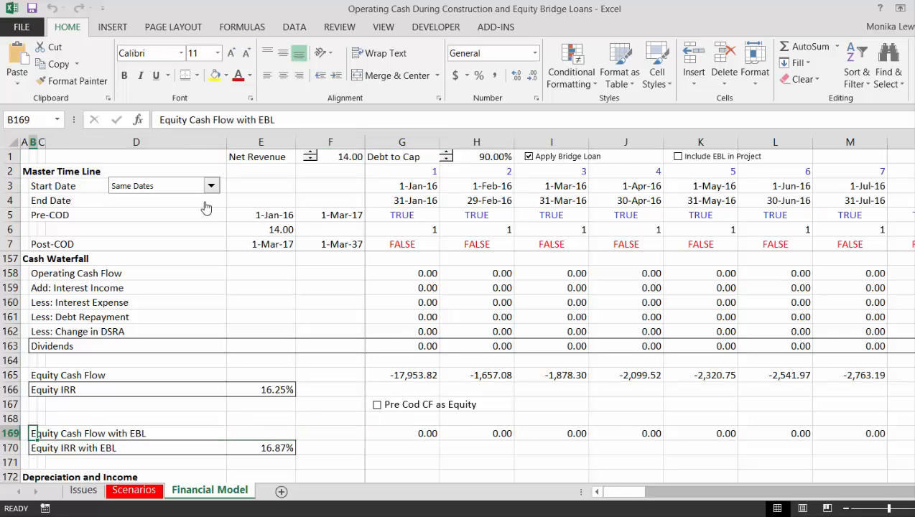
{"action": "key", "text": "Right"}
{"action": "key", "text": "Right"}
{"action": "key", "text": "Right"}
{"action": "key", "text": "Right"}
{"action": "key", "text": "Right"}
{"action": "key", "text": "Right"}
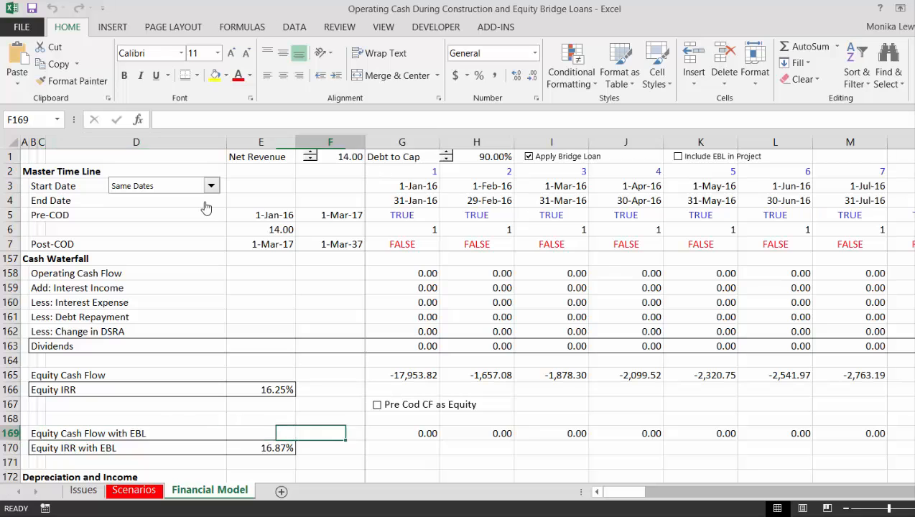
{"action": "key", "text": "Up"}
{"action": "key", "text": "Up"}
{"action": "key", "text": "Up"}
{"action": "key", "text": "Up"}
{"action": "key", "text": "Up"}
{"action": "key", "text": "Up"}
{"action": "key", "text": "Up"}
{"action": "key", "text": "Up"}
{"action": "key", "text": "Up"}
{"action": "key", "text": "Up"}
{"action": "key", "text": "Up"}
{"action": "key", "text": "Up"}
{"action": "key", "text": "Up"}
{"action": "key", "text": "Up"}
{"action": "key", "text": "Up"}
{"action": "key", "text": "Up"}
{"action": "key", "text": "Up"}
{"action": "key", "text": "Up"}
{"action": "key", "text": "Up"}
{"action": "key", "text": "Up"}
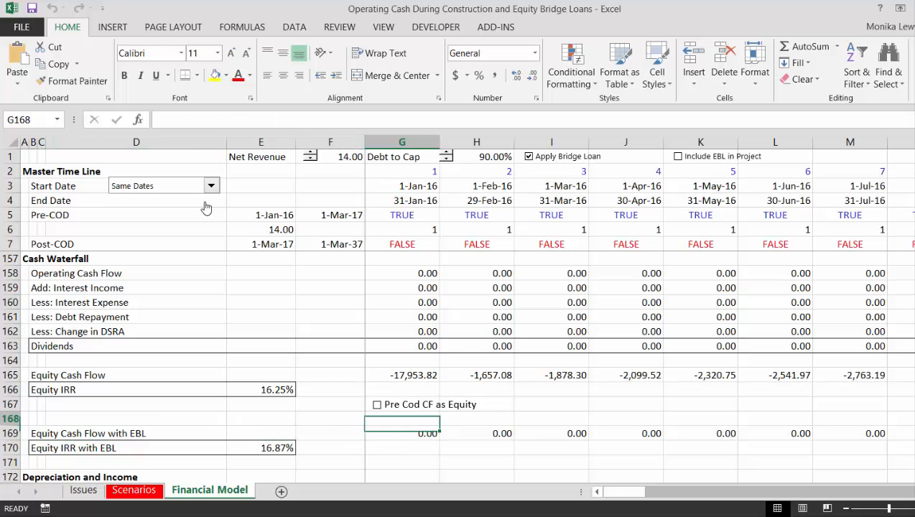
{"action": "key", "text": "Up"}
{"action": "key", "text": "Up"}
{"action": "key", "text": "Up"}
{"action": "key", "text": "Up"}
{"action": "key", "text": "Up"}
{"action": "key", "text": "Up"}
{"action": "key", "text": "Up"}
{"action": "key", "text": "Up"}
{"action": "key", "text": "Up"}
{"action": "key", "text": "Up"}
{"action": "key", "text": "Up"}
{"action": "key", "text": "Up"}
{"action": "key", "text": "Up"}
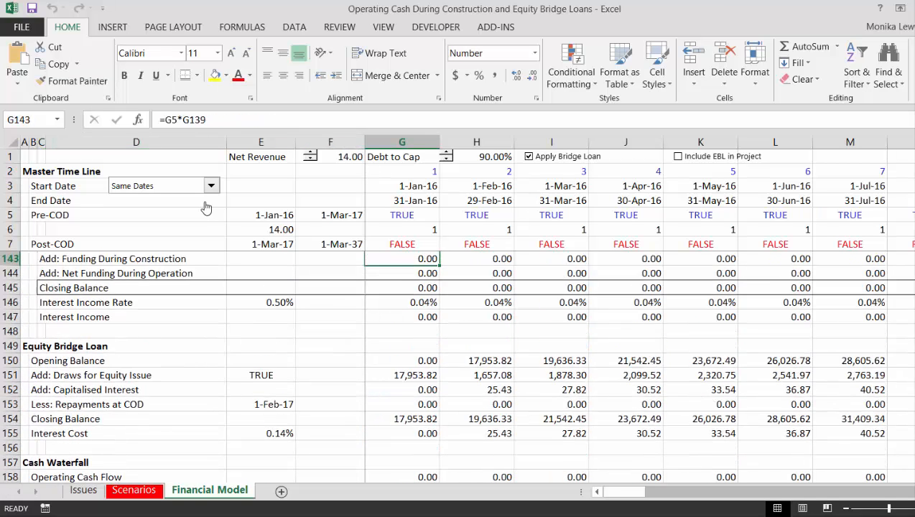
{"action": "key", "text": "Down"}
{"action": "key", "text": "Down"}
{"action": "key", "text": "Down"}
{"action": "key", "text": "Down"}
{"action": "key", "text": "Down"}
{"action": "key", "text": "Down"}
{"action": "key", "text": "Down"}
{"action": "key", "text": "Down"}
{"action": "key", "text": "Down"}
{"action": "key", "text": "Down"}
{"action": "key", "text": "Down"}
{"action": "key", "text": "Down"}
{"action": "key", "text": "Down"}
{"action": "key", "text": "Down"}
{"action": "key", "text": "Down"}
{"action": "key", "text": "Down"}
{"action": "key", "text": "Down"}
{"action": "key", "text": "Down"}
{"action": "key", "text": "Down"}
{"action": "key", "text": "Down"}
{"action": "key", "text": "Down"}
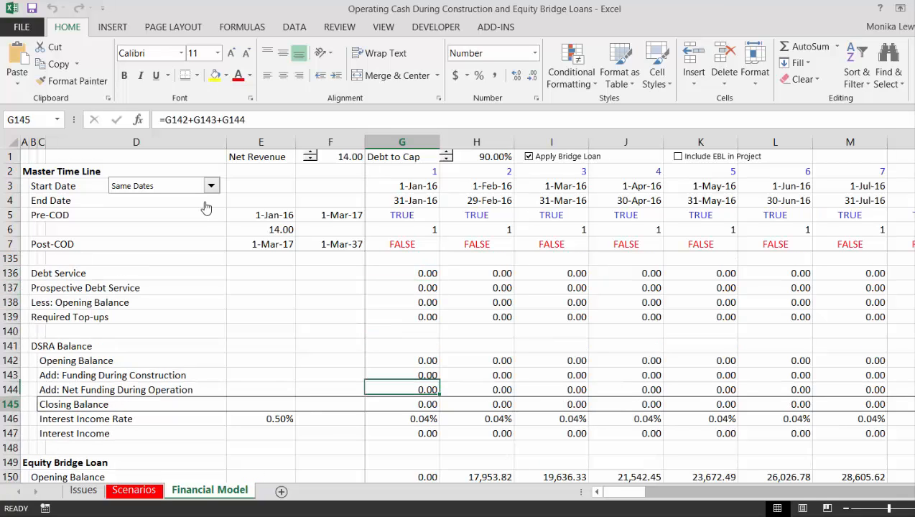
{"action": "key", "text": "Up"}
{"action": "key", "text": "Up"}
{"action": "key", "text": "Up"}
{"action": "key", "text": "Up"}
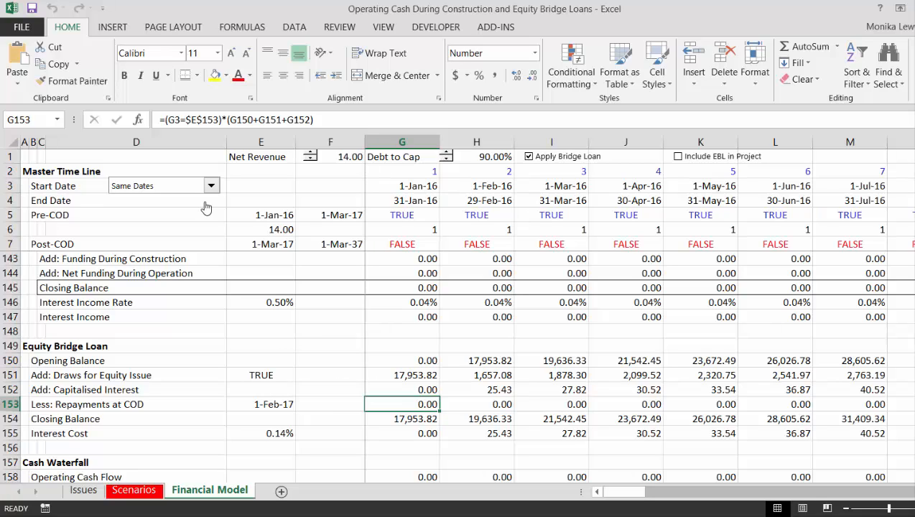
{"action": "key", "text": "Up"}
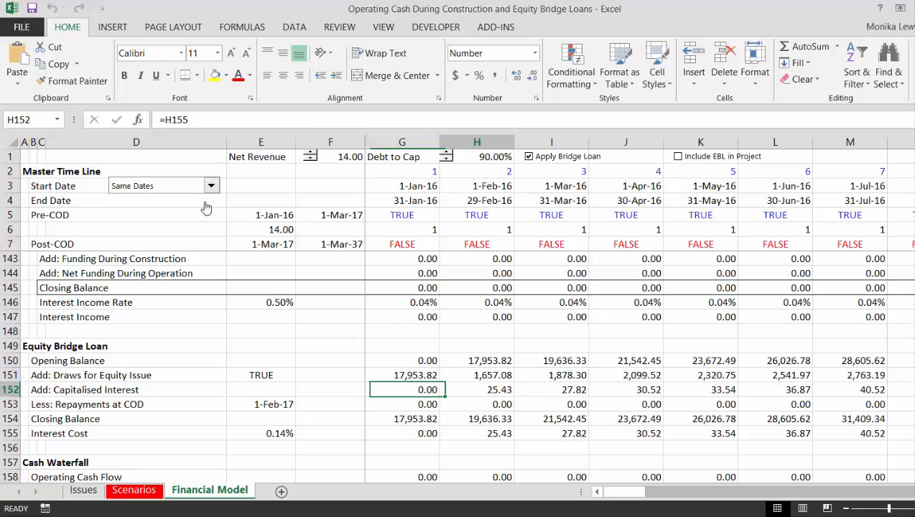
Examine the bridge loan's Capitalised Interest row across the construction periods past COD, and return to the start of the row
{"action": "key", "text": "Right"}
{"action": "key", "text": "Right"}
{"action": "key", "text": "Right"}
{"action": "key", "text": "Right"}
{"action": "key", "text": "Right"}
{"action": "key", "text": "Right"}
{"action": "key", "text": "Right"}
{"action": "key", "text": "Right"}
{"action": "key", "text": "Right"}
{"action": "key", "text": "Right"}
{"action": "key", "text": "Right"}
{"action": "key", "text": "Right"}
{"action": "key", "text": "Right"}
{"action": "key", "text": "Right"}
{"action": "key", "text": "Right"}
{"action": "key", "text": "Right"}
{"action": "key", "text": "Right"}
{"action": "key", "text": "Right"}
{"action": "key", "text": "Right"}
{"action": "key", "text": "Right"}
{"action": "key", "text": "Right"}
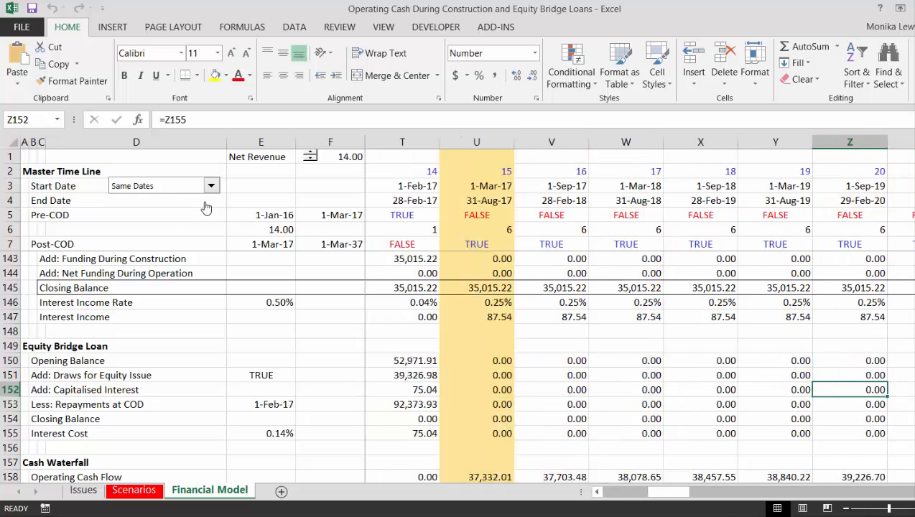
{"action": "key", "text": "Left"}
{"action": "key", "text": "Left"}
{"action": "key", "text": "Left"}
{"action": "key", "text": "Left"}
{"action": "key", "text": "Left"}
{"action": "key", "text": "Left"}
{"action": "key", "text": "Left"}
{"action": "key", "text": "Left"}
{"action": "key", "text": "Left"}
{"action": "key", "text": "Left"}
{"action": "key", "text": "Left"}
{"action": "key", "text": "Left"}
{"action": "key", "text": "Left"}
{"action": "key", "text": "Left"}
{"action": "key", "text": "Left"}
{"action": "key", "text": "Left"}
{"action": "key", "text": "Left"}
{"action": "key", "text": "Left"}
{"action": "key", "text": "Left"}
{"action": "key", "text": "Left"}
{"action": "key", "text": "Left"}
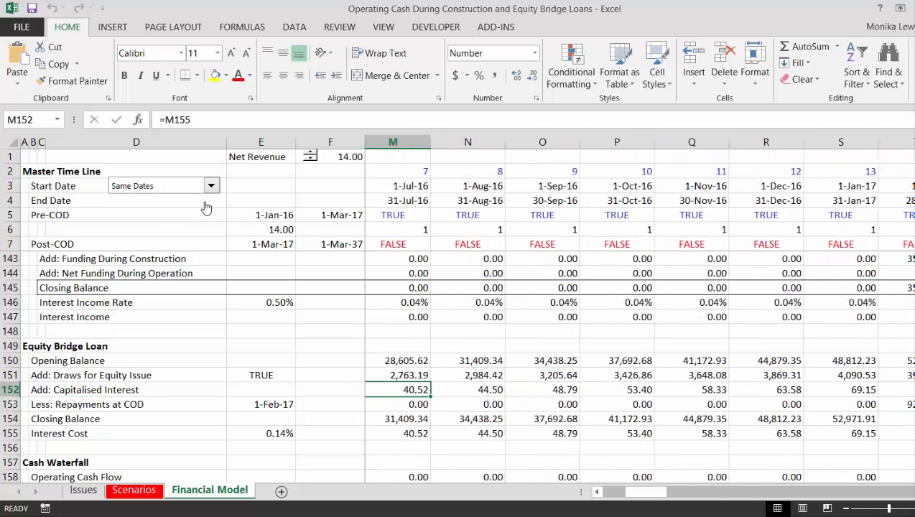
{"action": "key", "text": "Left"}
{"action": "key", "text": "Left"}
{"action": "key", "text": "Left"}
{"action": "key", "text": "Left"}
{"action": "key", "text": "Left"}
{"action": "key", "text": "Left"}
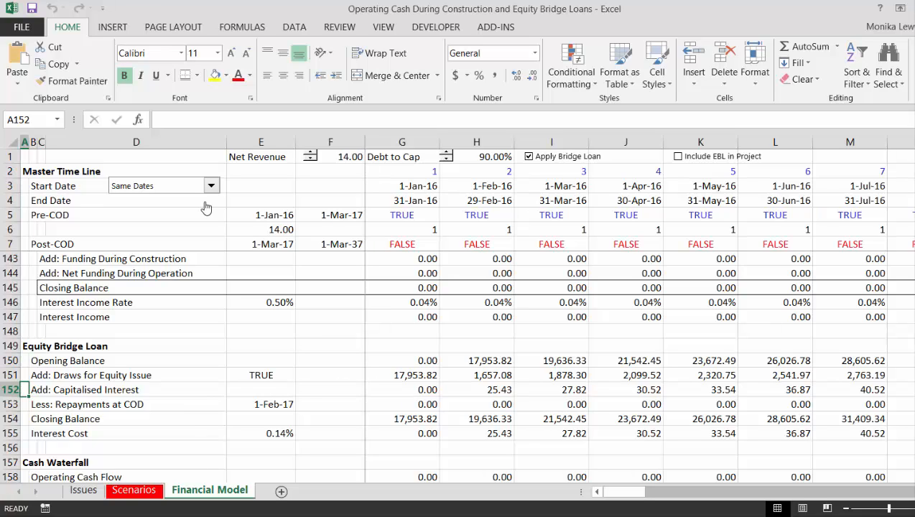
Review the Equity Bridge Loan rows down to Interest Cost, and go back up past the DSRA Balance to the Debt Schedule
{"action": "key", "text": "Down"}
{"action": "key", "text": "Down"}
{"action": "key", "text": "Down"}
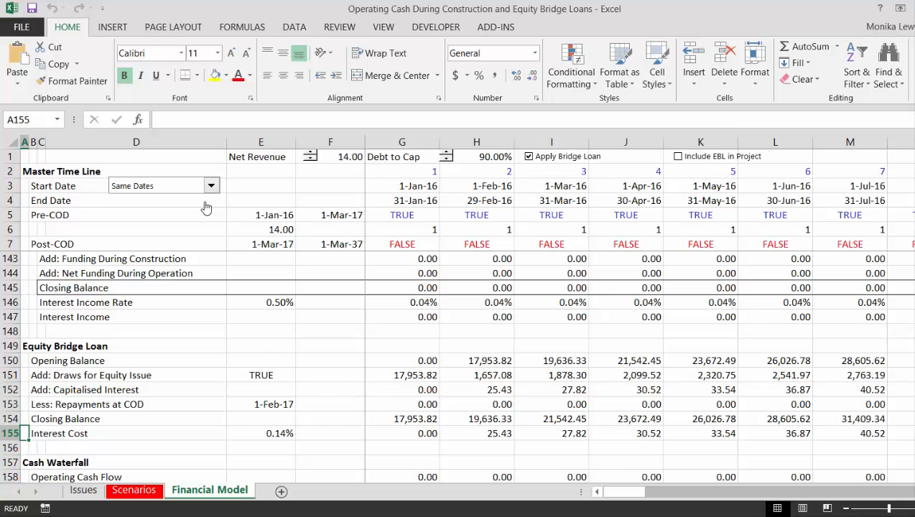
{"action": "key", "text": "Up"}
{"action": "key", "text": "Up"}
{"action": "key", "text": "Up"}
{"action": "key", "text": "Up"}
{"action": "key", "text": "Up"}
{"action": "key", "text": "Up"}
{"action": "key", "text": "Up"}
{"action": "key", "text": "Up"}
{"action": "key", "text": "Up"}
{"action": "key", "text": "Up"}
{"action": "key", "text": "Up"}
{"action": "key", "text": "Up"}
{"action": "key", "text": "Up"}
{"action": "key", "text": "Up"}
{"action": "key", "text": "Up"}
{"action": "key", "text": "Up"}
{"action": "key", "text": "Up"}
{"action": "key", "text": "Up"}
{"action": "key", "text": "Up"}
{"action": "key", "text": "Up"}
{"action": "key", "text": "Up"}
{"action": "key", "text": "Up"}
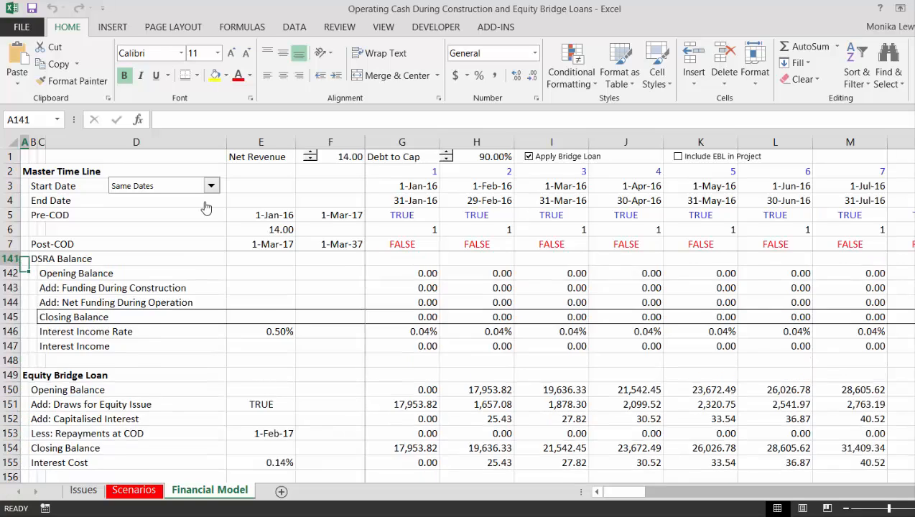
{"action": "key", "text": "Up"}
{"action": "key", "text": "Up"}
{"action": "key", "text": "Up"}
{"action": "key", "text": "Up"}
{"action": "key", "text": "Up"}
{"action": "key", "text": "Up"}
{"action": "key", "text": "Up"}
{"action": "key", "text": "Up"}
{"action": "key", "text": "Up"}
{"action": "key", "text": "Up"}
{"action": "key", "text": "Up"}
{"action": "key", "text": "Up"}
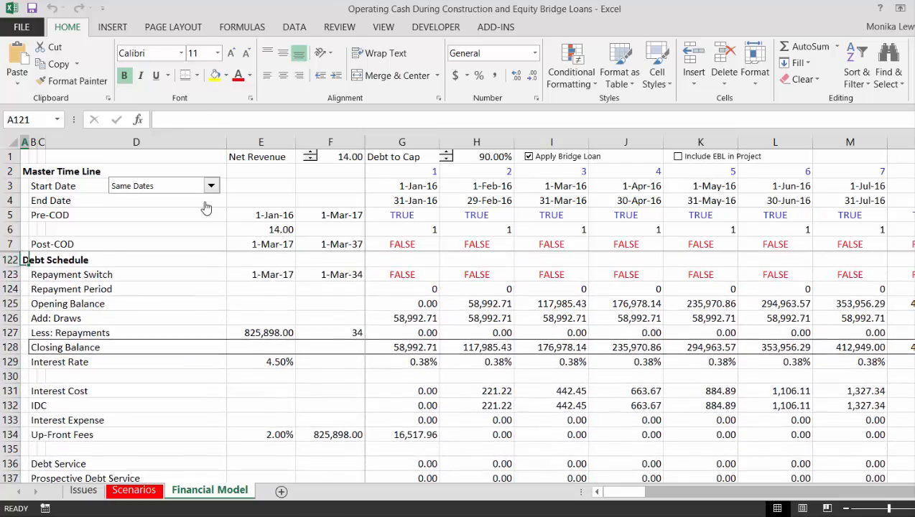
Look through the Total Funding Needs and Sources and Uses sections above the Debt Schedule, up to the Net Revenue total
{"action": "key", "text": "Up"}
{"action": "key", "text": "Up"}
{"action": "key", "text": "Up"}
{"action": "key", "text": "Up"}
{"action": "key", "text": "Up"}
{"action": "key", "text": "Up"}
{"action": "key", "text": "Up"}
{"action": "key", "text": "Up"}
{"action": "key", "text": "Up"}
{"action": "key", "text": "Up"}
{"action": "key", "text": "Up"}
{"action": "key", "text": "Up"}
{"action": "key", "text": "Up"}
{"action": "key", "text": "Up"}
{"action": "key", "text": "Up"}
{"action": "key", "text": "Up"}
{"action": "key", "text": "Up"}
{"action": "key", "text": "Up"}
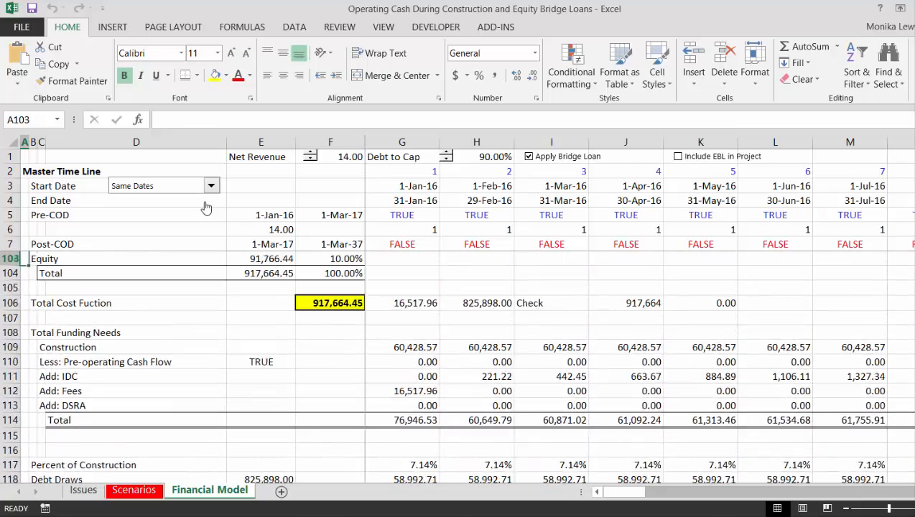
{"action": "key", "text": "Up"}
{"action": "key", "text": "Up"}
{"action": "key", "text": "Up"}
{"action": "key", "text": "Up"}
{"action": "key", "text": "Up"}
{"action": "key", "text": "Up"}
{"action": "key", "text": "Up"}
{"action": "key", "text": "Up"}
{"action": "key", "text": "Up"}
{"action": "key", "text": "Up"}
{"action": "key", "text": "Up"}
{"action": "key", "text": "Up"}
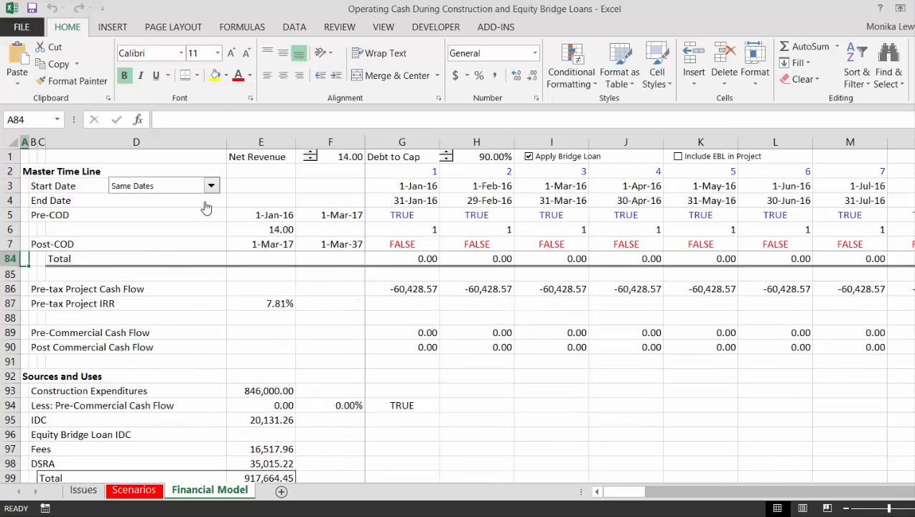
Examine the Sources and Uses cost lines for the Equity Bridge Loan IDC entry
{"action": "key", "text": "Down"}
{"action": "key", "text": "Down"}
{"action": "key", "text": "Down"}
{"action": "key", "text": "Down"}
{"action": "key", "text": "Down"}
{"action": "key", "text": "Down"}
{"action": "key", "text": "Down"}
{"action": "key", "text": "Down"}
{"action": "key", "text": "Down"}
{"action": "key", "text": "Down"}
{"action": "key", "text": "Down"}
{"action": "key", "text": "Down"}
{"action": "key", "text": "Down"}
{"action": "key", "text": "Down"}
{"action": "key", "text": "Down"}
{"action": "key", "text": "Down"}
{"action": "key", "text": "Down"}
{"action": "key", "text": "Down"}
{"action": "key", "text": "Down"}
{"action": "key", "text": "Down"}
{"action": "key", "text": "Down"}
{"action": "key", "text": "Down"}
{"action": "key", "text": "Down"}
{"action": "key", "text": "Down"}
{"action": "key", "text": "Down"}
{"action": "key", "text": "Down"}
{"action": "key", "text": "Down"}
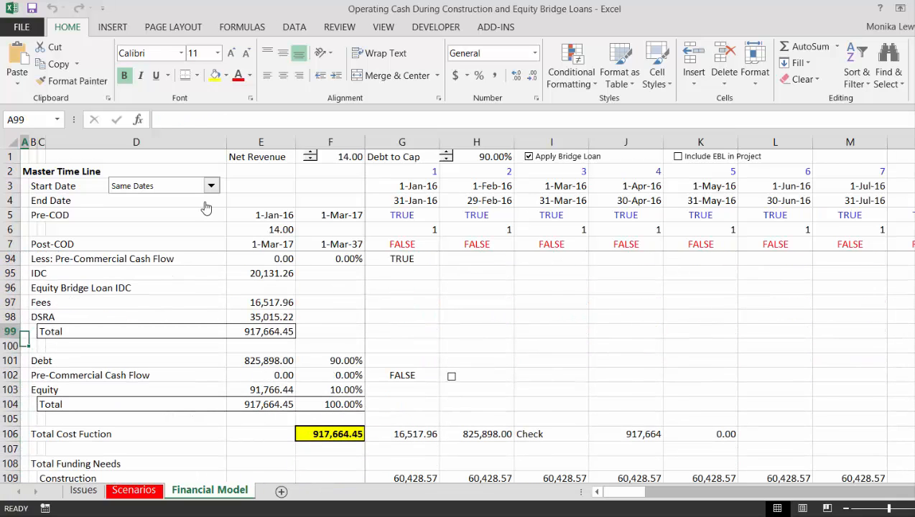
Link cell G96 on the Equity Bridge Loan IDC line to the Include Equity Bridge Loan in Project switch (=E45), and enable Include EBL in Project
{"action": "key", "text": "Up"}
{"action": "key", "text": "Up"}
{"action": "key", "text": "Up"}
{"action": "key", "text": "Right"}
{"action": "key", "text": "Right"}
{"action": "key", "text": "Right"}
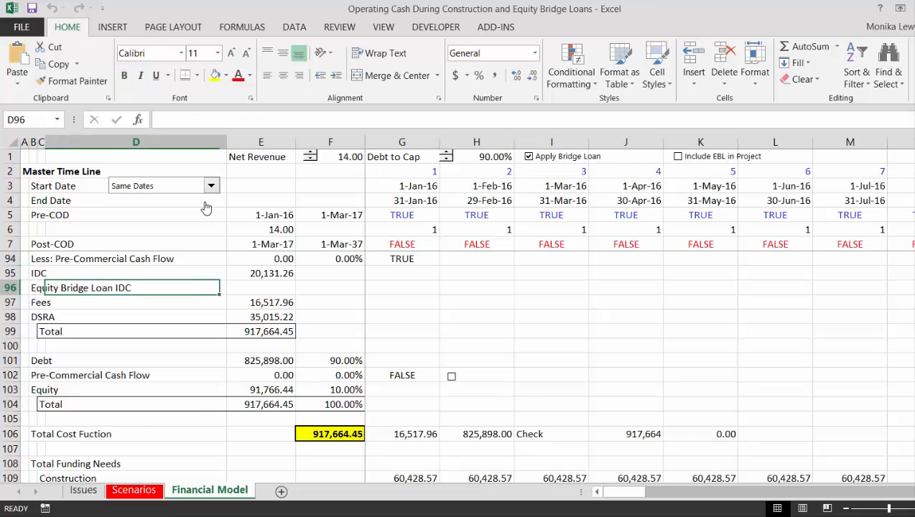
{"action": "key", "text": "Right"}
{"action": "key", "text": "Right"}
{"action": "key", "text": "Left"}
{"action": "key", "text": "Right"}
{"action": "key", "text": "Right"}
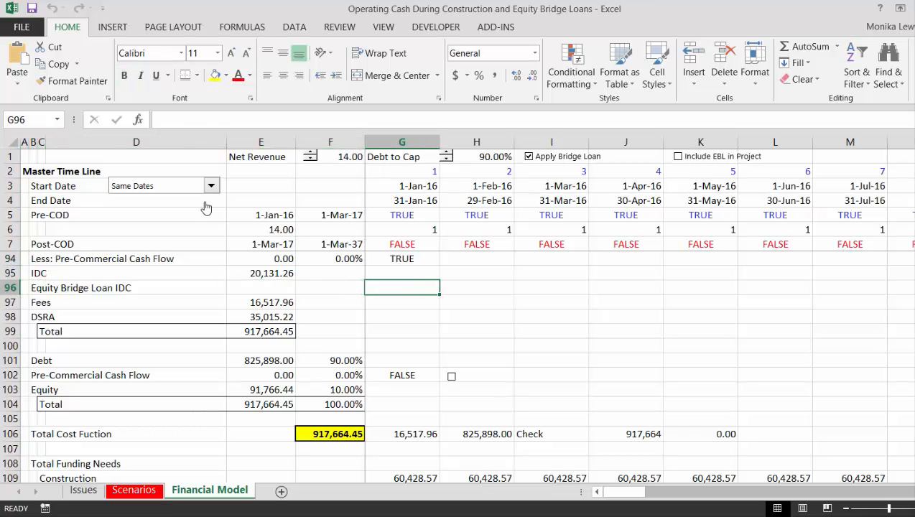
{"action": "type", "text": "="}
{"action": "key", "text": "Up"}
{"action": "key", "text": "Up"}
{"action": "key", "text": "Up"}
{"action": "key", "text": "Up"}
{"action": "key", "text": "Up"}
{"action": "key", "text": "Up"}
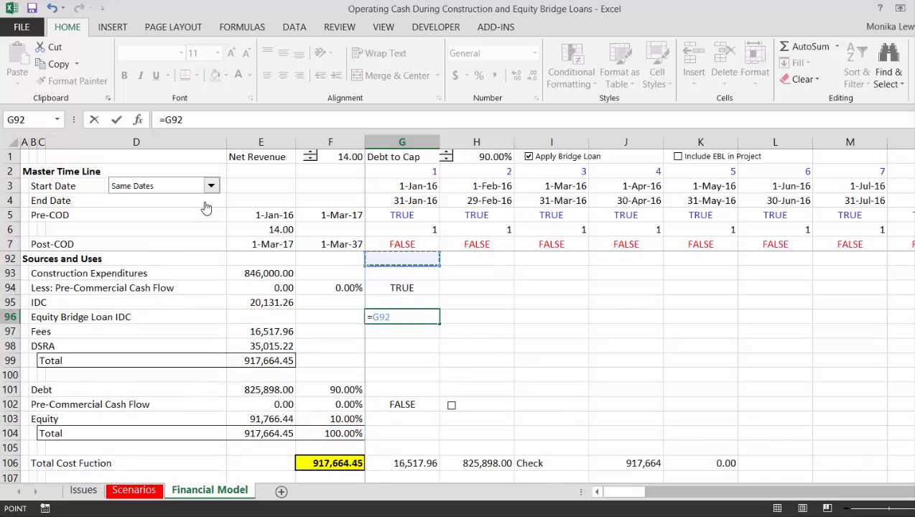
{"action": "key", "text": "Up"}
{"action": "key", "text": "Up"}
{"action": "key", "text": "Up"}
{"action": "key", "text": "Up"}
{"action": "key", "text": "Up"}
{"action": "key", "text": "Up"}
{"action": "key", "text": "Up"}
{"action": "key", "text": "Up"}
{"action": "key", "text": "Up"}
{"action": "key", "text": "Up"}
{"action": "key", "text": "Up"}
{"action": "key", "text": "Up"}
{"action": "key", "text": "Up"}
{"action": "key", "text": "Up"}
{"action": "key", "text": "Up"}
{"action": "key", "text": "Up"}
{"action": "key", "text": "Up"}
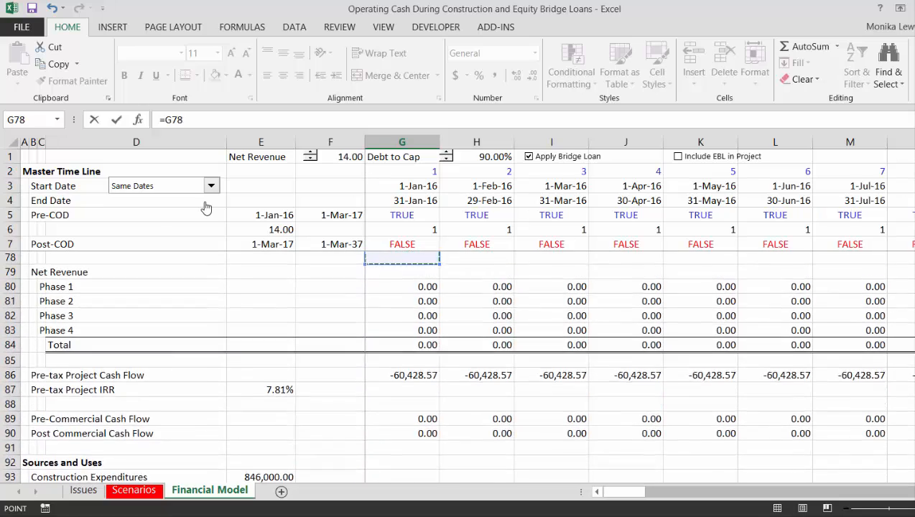
{"action": "key", "text": "Up"}
{"action": "key", "text": "Up"}
{"action": "key", "text": "Up"}
{"action": "key", "text": "Up"}
{"action": "key", "text": "Up"}
{"action": "key", "text": "Up"}
{"action": "key", "text": "Up"}
{"action": "key", "text": "Up"}
{"action": "key", "text": "Up"}
{"action": "key", "text": "Up"}
{"action": "key", "text": "Up"}
{"action": "key", "text": "Up"}
{"action": "key", "text": "Up"}
{"action": "key", "text": "Up"}
{"action": "key", "text": "Up"}
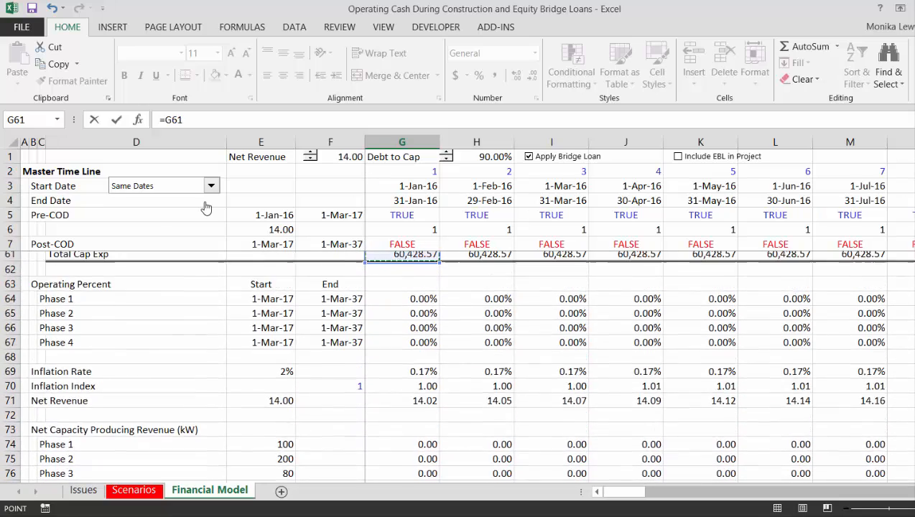
{"action": "key", "text": "Up"}
{"action": "key", "text": "Up"}
{"action": "key", "text": "Up"}
{"action": "key", "text": "Up"}
{"action": "key", "text": "Up"}
{"action": "key", "text": "Up"}
{"action": "key", "text": "Up"}
{"action": "key", "text": "Up"}
{"action": "key", "text": "Up"}
{"action": "key", "text": "Up"}
{"action": "key", "text": "Up"}
{"action": "key", "text": "Up"}
{"action": "key", "text": "Up"}
{"action": "key", "text": "Up"}
{"action": "key", "text": "Up"}
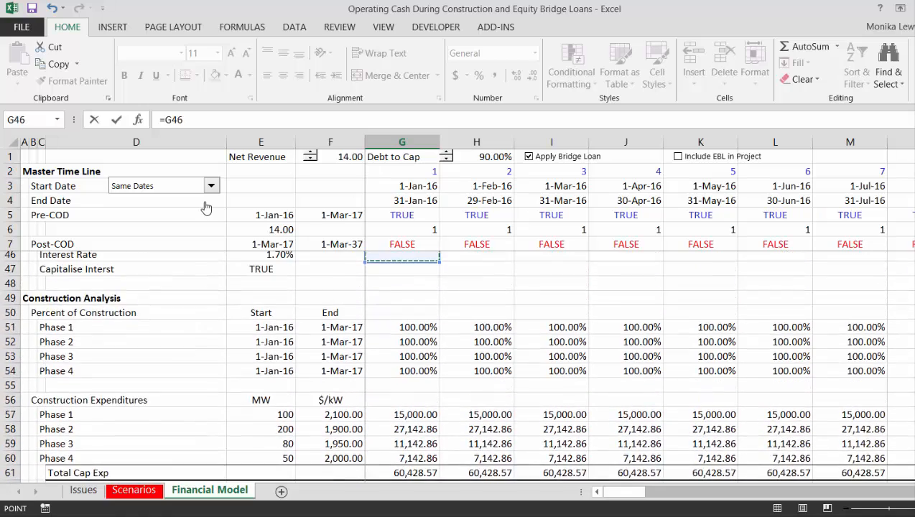
{"action": "key", "text": "Up"}
{"action": "key", "text": "Up"}
{"action": "key", "text": "Up"}
{"action": "key", "text": "Up"}
{"action": "key", "text": "Up"}
{"action": "key", "text": "Down"}
{"action": "key", "text": "Down"}
{"action": "key", "text": "Down"}
{"action": "key", "text": "Down"}
{"action": "key", "text": "Down"}
{"action": "key", "text": "Down"}
{"action": "key", "text": "Down"}
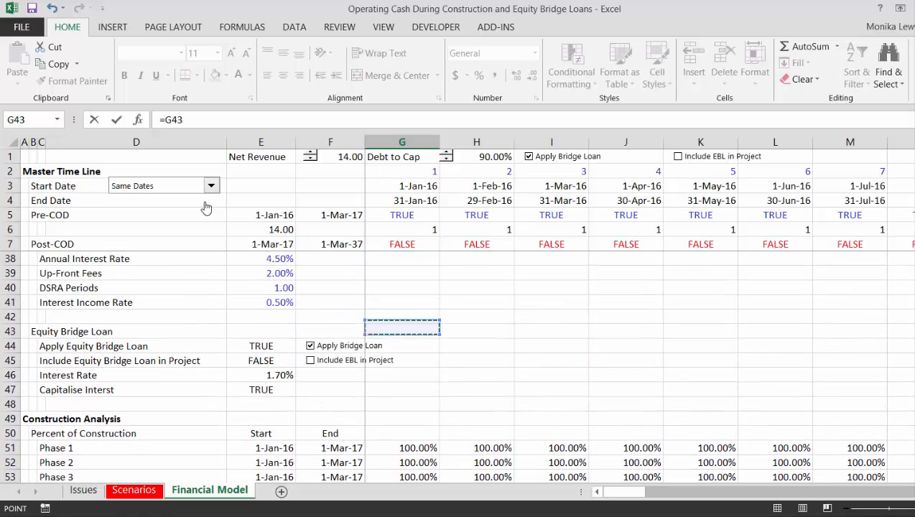
{"action": "key", "text": "Left"}
{"action": "key", "text": "Left"}
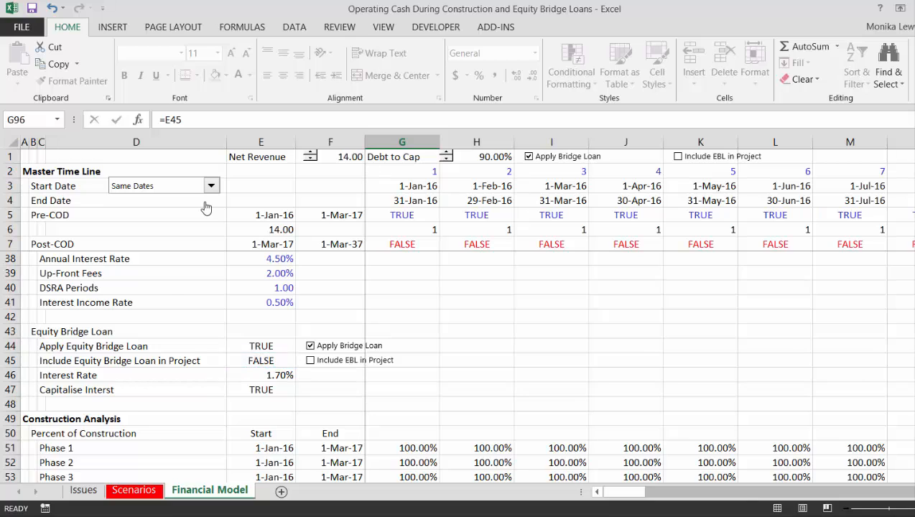
{"action": "key", "text": "Return"}
{"action": "key", "text": "Up"}
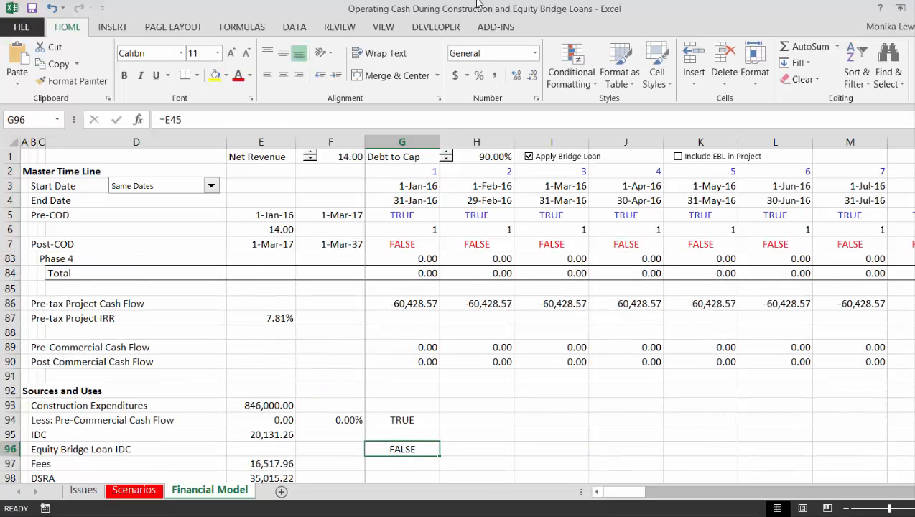
{"action": "left_click", "coordinate": [679, 166]}
{"action": "left_click", "coordinate": [260, 454]}
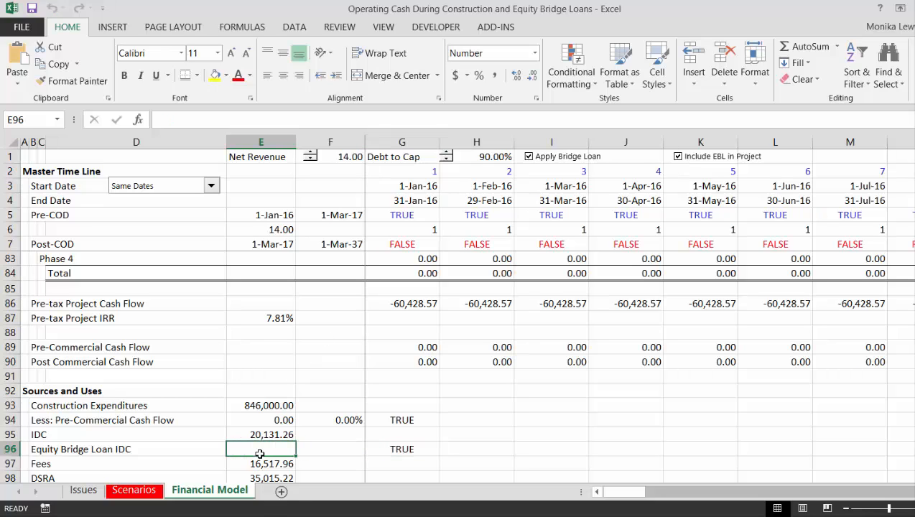
{"action": "type", "text": "=sum("}
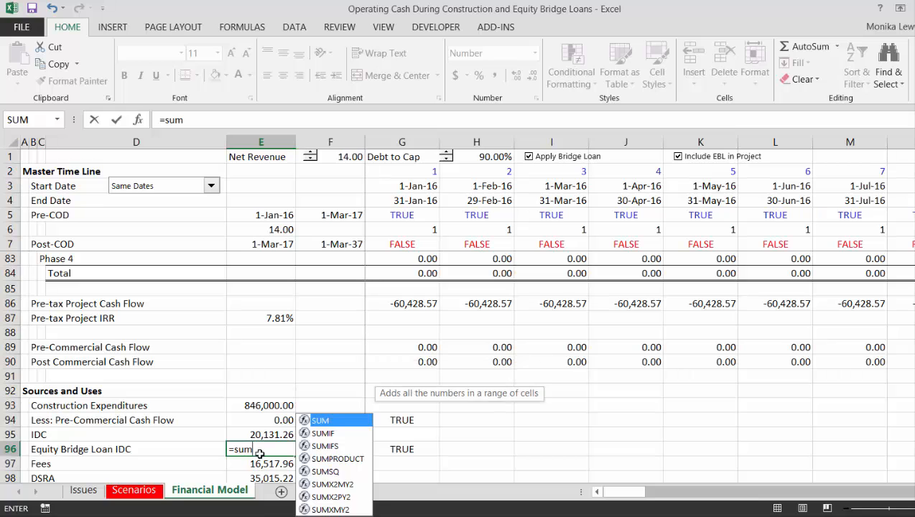
{"action": "key", "text": "Down"}
{"action": "key", "text": "Down"}
{"action": "key", "text": "Down"}
{"action": "key", "text": "Down"}
{"action": "key", "text": "Down"}
{"action": "key", "text": "Down"}
{"action": "key", "text": "Down"}
{"action": "key", "text": "Down"}
{"action": "key", "text": "Down"}
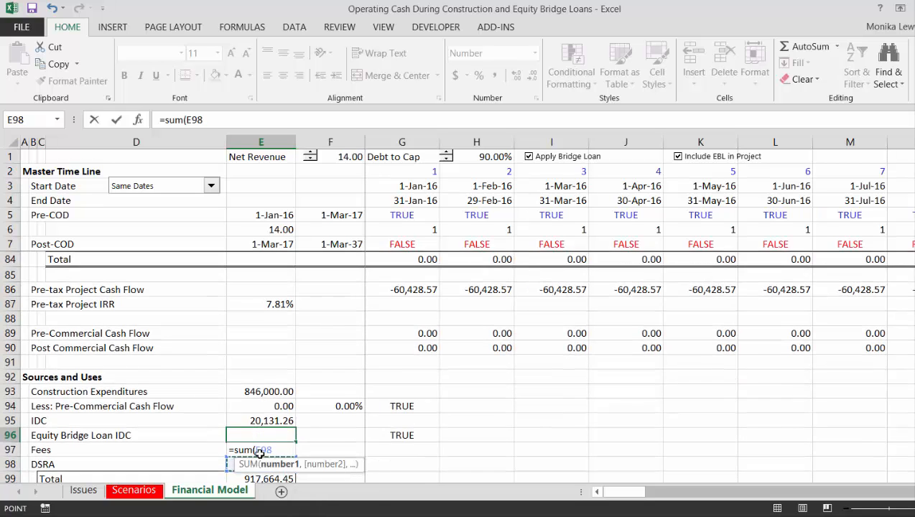
{"action": "key", "text": "Down"}
{"action": "key", "text": "Down"}
{"action": "key", "text": "Down"}
{"action": "key", "text": "Down"}
{"action": "key", "text": "Down"}
{"action": "key", "text": "Down"}
{"action": "key", "text": "Down"}
{"action": "key", "text": "Down"}
{"action": "key", "text": "Down"}
{"action": "key", "text": "Down"}
{"action": "key", "text": "Down"}
{"action": "key", "text": "Down"}
{"action": "key", "text": "Down"}
{"action": "key", "text": "Down"}
{"action": "key", "text": "Down"}
{"action": "key", "text": "Down"}
{"action": "key", "text": "Down"}
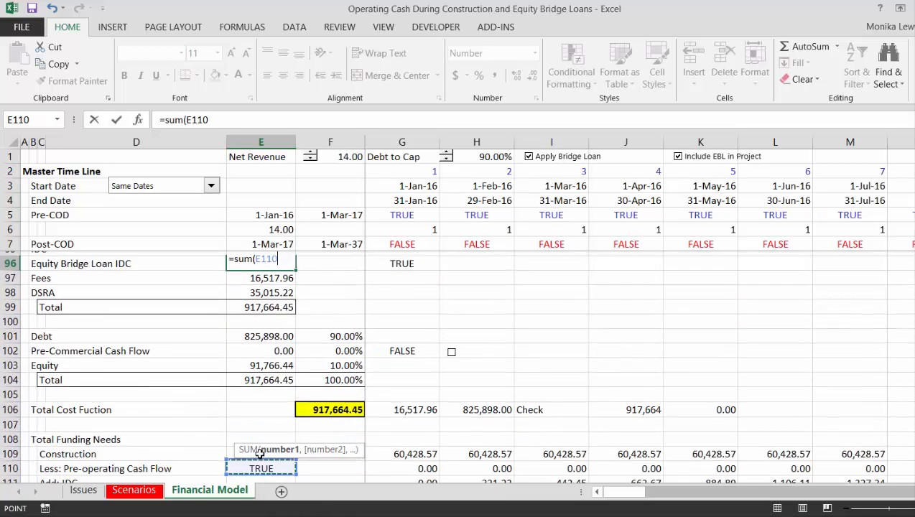
{"action": "key", "text": "Down"}
{"action": "key", "text": "Down"}
{"action": "key", "text": "Down"}
{"action": "key", "text": "Down"}
{"action": "key", "text": "Down"}
{"action": "key", "text": "Down"}
{"action": "key", "text": "Down"}
{"action": "key", "text": "Down"}
{"action": "key", "text": "Down"}
{"action": "key", "text": "Down"}
{"action": "key", "text": "Down"}
{"action": "key", "text": "Down"}
{"action": "key", "text": "Down"}
{"action": "key", "text": "Down"}
{"action": "key", "text": "Down"}
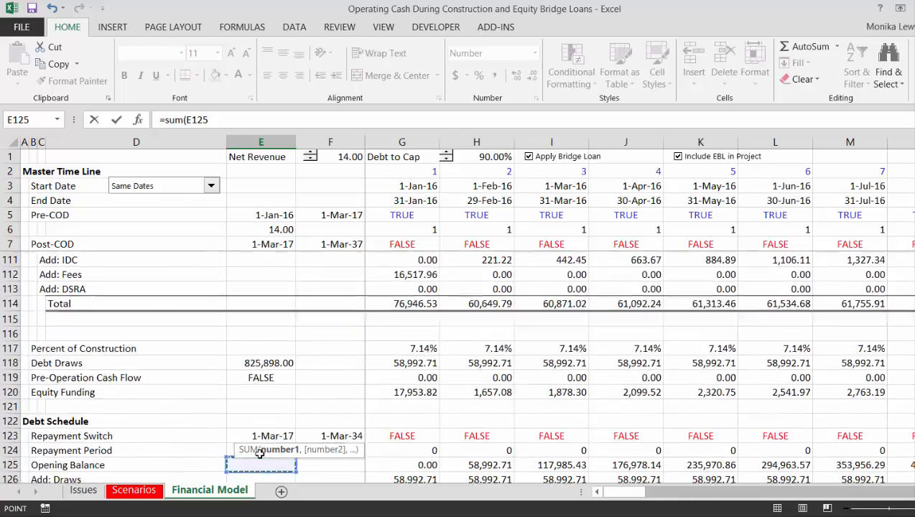
{"action": "key", "text": "Down"}
{"action": "key", "text": "Down"}
{"action": "key", "text": "Down"}
{"action": "key", "text": "Down"}
{"action": "key", "text": "Down"}
{"action": "key", "text": "Down"}
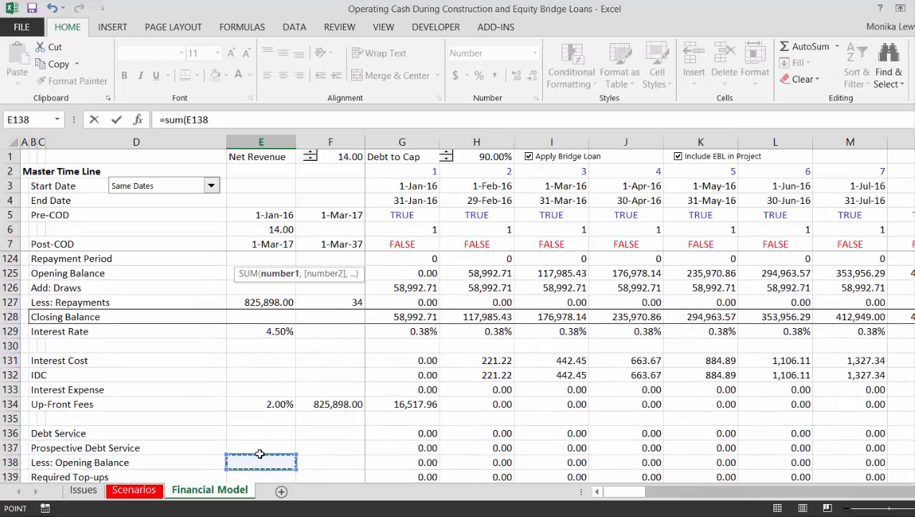
{"action": "key", "text": "Down"}
{"action": "key", "text": "Down"}
{"action": "key", "text": "Down"}
{"action": "key", "text": "Down"}
{"action": "key", "text": "Down"}
{"action": "key", "text": "Down"}
{"action": "key", "text": "Down"}
{"action": "key", "text": "Down"}
{"action": "key", "text": "Down"}
{"action": "key", "text": "Down"}
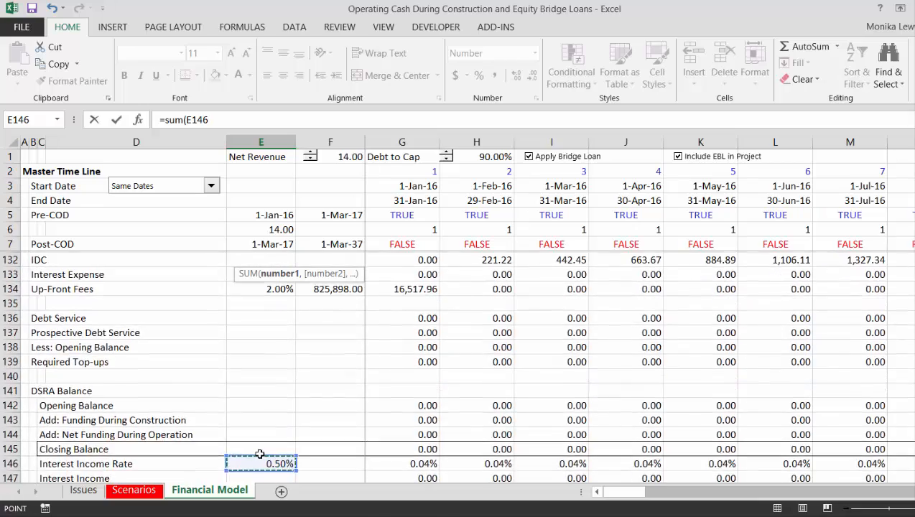
{"action": "key", "text": "Down"}
{"action": "key", "text": "Down"}
{"action": "key", "text": "Down"}
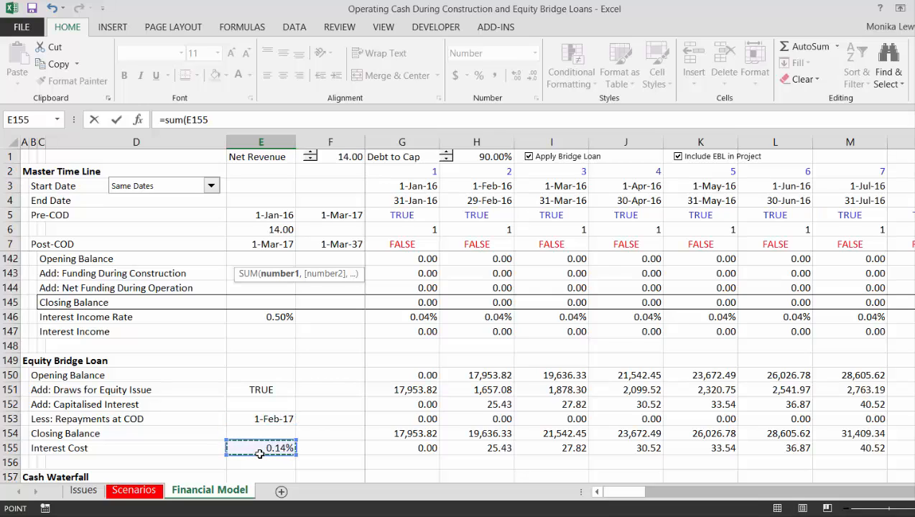
{"action": "key", "text": "Escape"}
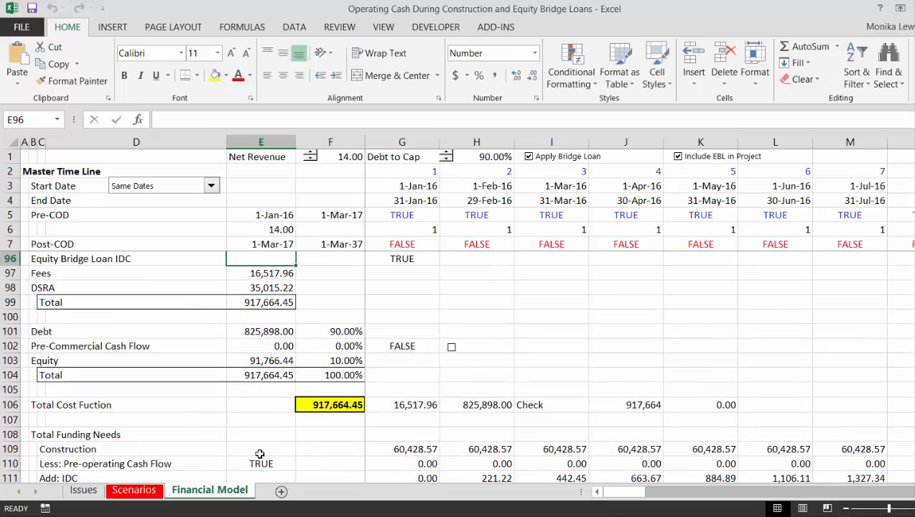
Insert a blank row directly above the Interest Cost row of the Equity Bridge Loan section
{"action": "key", "text": "Down"}
{"action": "key", "text": "Down"}
{"action": "key", "text": "Down"}
{"action": "key", "text": "Down"}
{"action": "key", "text": "Down"}
{"action": "key", "text": "Down"}
{"action": "key", "text": "Down"}
{"action": "key", "text": "Down"}
{"action": "key", "text": "Down"}
{"action": "key", "text": "Down"}
{"action": "key", "text": "Down"}
{"action": "key", "text": "Down"}
{"action": "key", "text": "Down"}
{"action": "key", "text": "Down"}
{"action": "key", "text": "Down"}
{"action": "key", "text": "Down"}
{"action": "key", "text": "Down"}
{"action": "key", "text": "Down"}
{"action": "key", "text": "Down"}
{"action": "key", "text": "Down"}
{"action": "key", "text": "Down"}
{"action": "key", "text": "Down"}
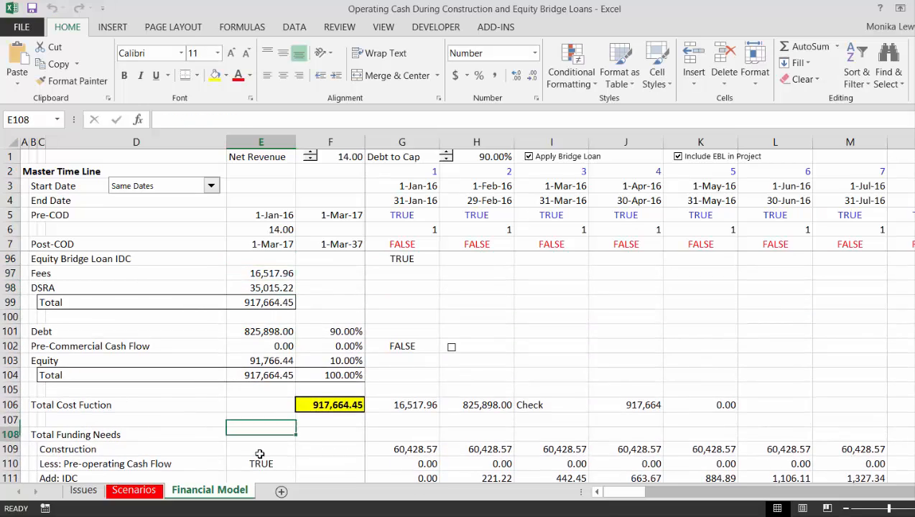
{"action": "key", "text": "Down"}
{"action": "key", "text": "Down"}
{"action": "key", "text": "Down"}
{"action": "key", "text": "Down"}
{"action": "key", "text": "Down"}
{"action": "key", "text": "Down"}
{"action": "key", "text": "Down"}
{"action": "key", "text": "Down"}
{"action": "key", "text": "Down"}
{"action": "key", "text": "Down"}
{"action": "key", "text": "Down"}
{"action": "key", "text": "Down"}
{"action": "key", "text": "Down"}
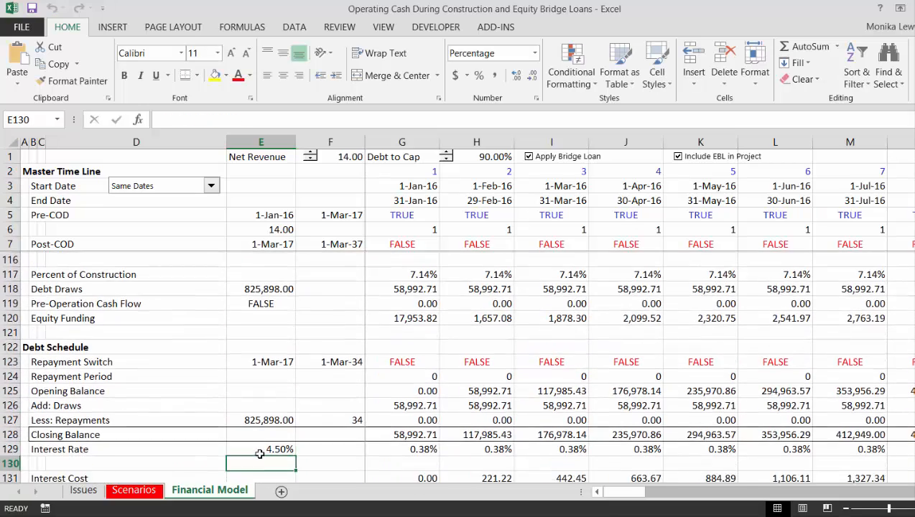
{"action": "key", "text": "Down"}
{"action": "key", "text": "Down"}
{"action": "key", "text": "Down"}
{"action": "key", "text": "Down"}
{"action": "key", "text": "Down"}
{"action": "key", "text": "Down"}
{"action": "key", "text": "Down"}
{"action": "key", "text": "Down"}
{"action": "key", "text": "Down"}
{"action": "key", "text": "Down"}
{"action": "key", "text": "Down"}
{"action": "key", "text": "Down"}
{"action": "key", "text": "Down"}
{"action": "key", "text": "Down"}
{"action": "key", "text": "Down"}
{"action": "key", "text": "Down"}
{"action": "key", "text": "Down"}
{"action": "key", "text": "Down"}
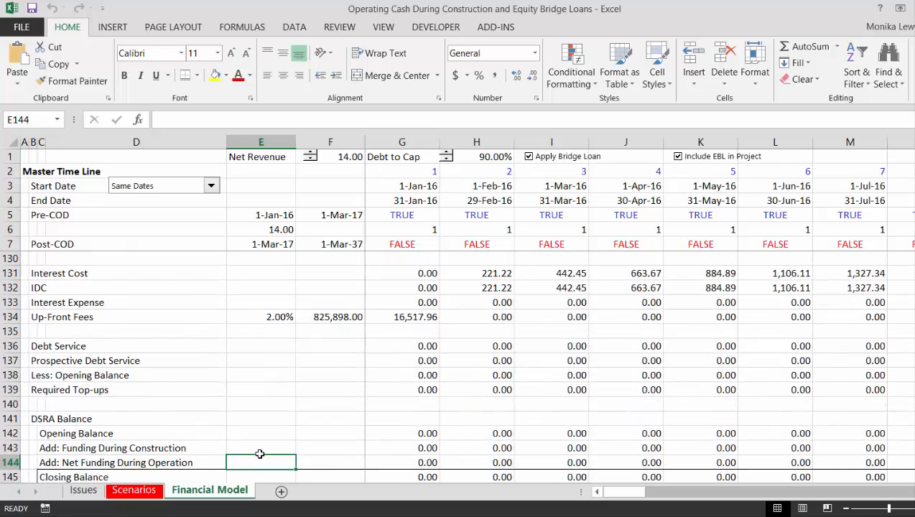
{"action": "key", "text": "Down"}
{"action": "key", "text": "Down"}
{"action": "key", "text": "Down"}
{"action": "key", "text": "Down"}
{"action": "key", "text": "Down"}
{"action": "key", "text": "Down"}
{"action": "key", "text": "Up"}
{"action": "key", "text": "Up"}
{"action": "key", "text": "Up"}
{"action": "key", "text": "Up"}
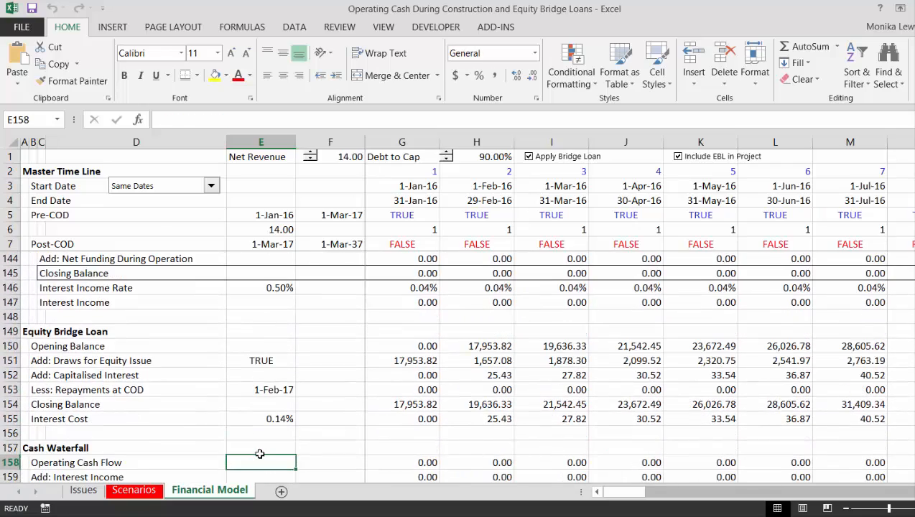
{"action": "key", "text": "shift+space"}
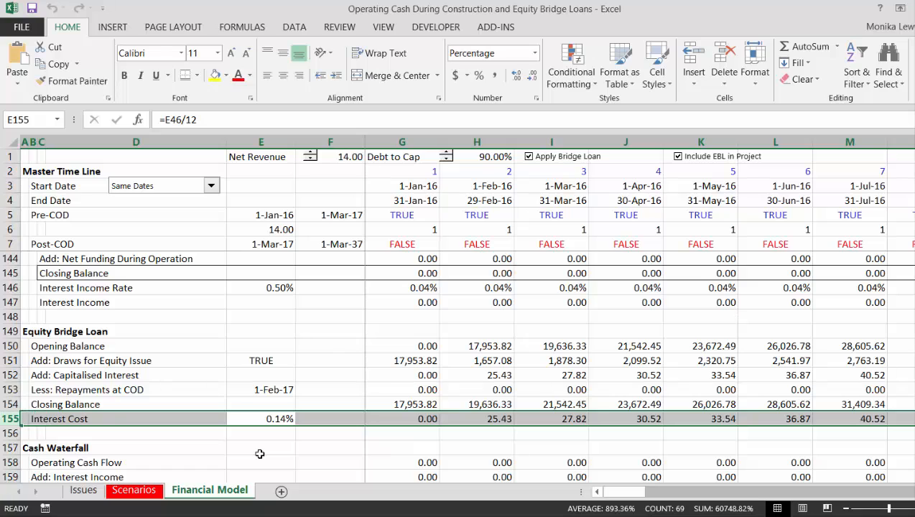
{"action": "key", "text": "ctrl+shift+plus"}
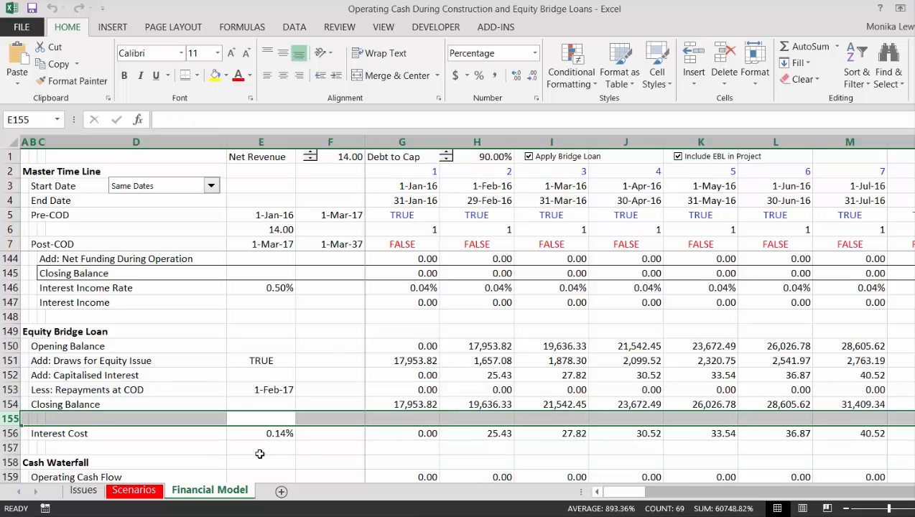
Move the monthly interest rate from E156 on the Interest Cost row to E155 on the new blank row
{"action": "key", "text": "Down"}
{"action": "key", "text": "ctrl+c"}
{"action": "key", "text": "Up"}
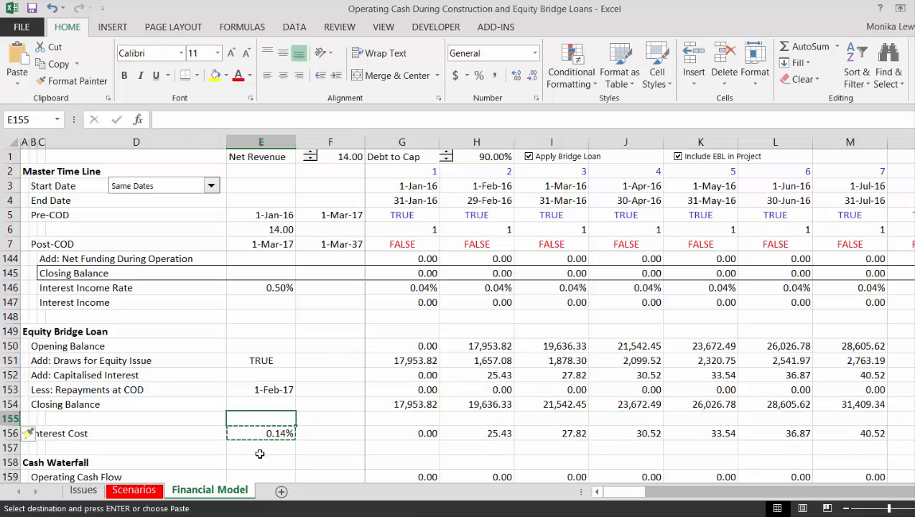
{"action": "key", "text": "Return"}
Link G155 to the monthly rate with =$E$155, format it as a percentage, and fill it across the timeline
{"action": "key", "text": "Right"}
{"action": "key", "text": "Right"}
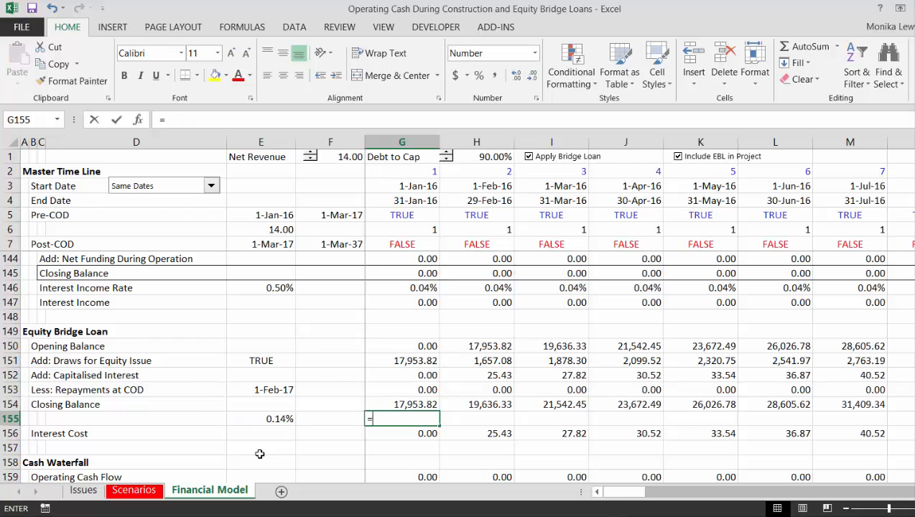
{"action": "type", "text": "="}
{"action": "key", "text": "Left"}
{"action": "key", "text": "Left"}
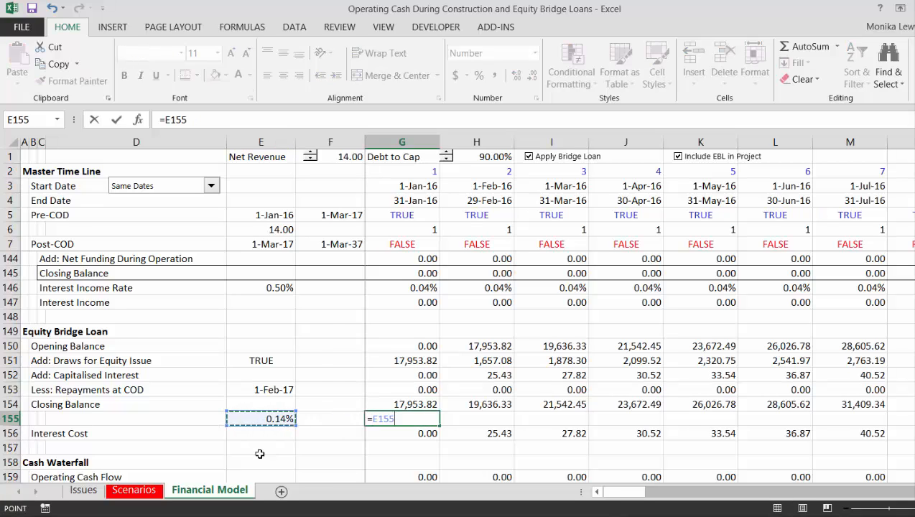
{"action": "key", "text": "F4"}
{"action": "key", "text": "Return"}
{"action": "key", "text": "Up"}
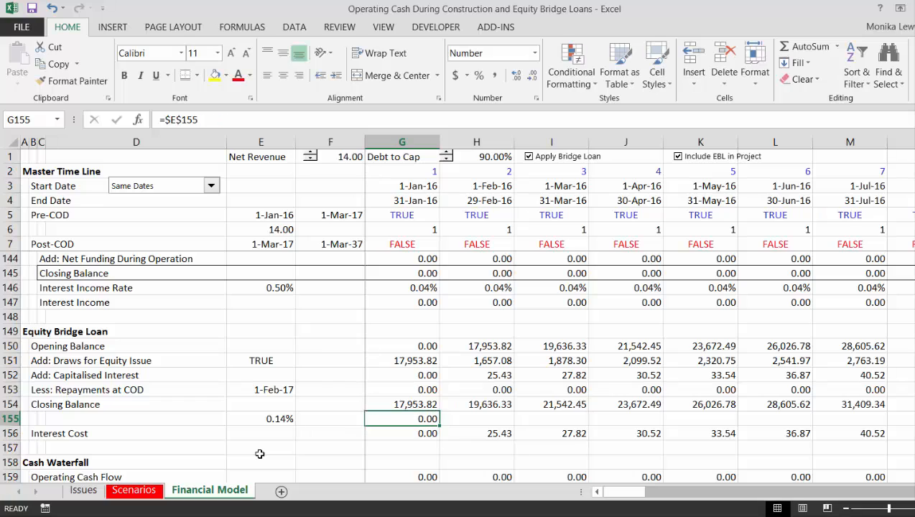
{"action": "key", "text": "ctrl+shift+5"}
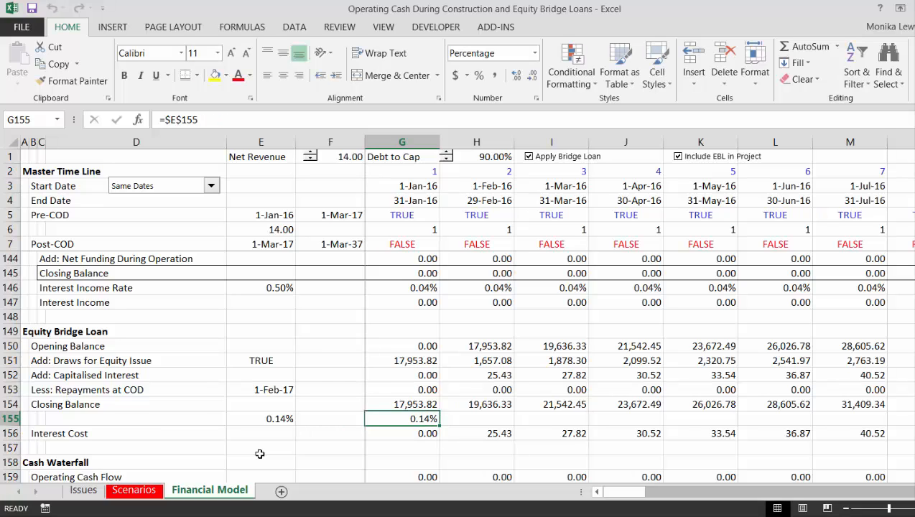
{"action": "key", "text": "ctrl+shift+Right"}
{"action": "key", "text": "ctrl+r"}
Rewrite the Interest Cost formula in G156 as =G155*G150 and fill it across the timeline
{"action": "key", "text": "Down"}
{"action": "key", "text": "F2"}
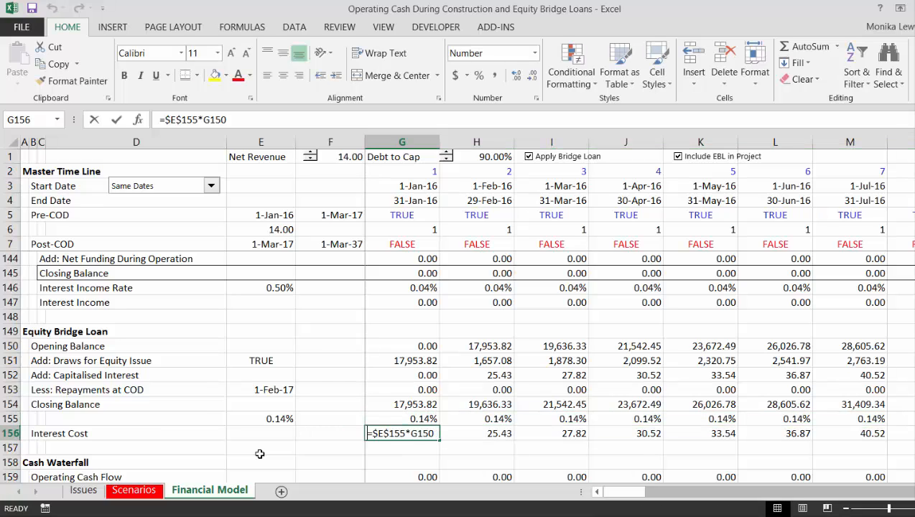
{"action": "type", "text": "="}
{"action": "key", "text": "Up"}
{"action": "type", "text": "&"}
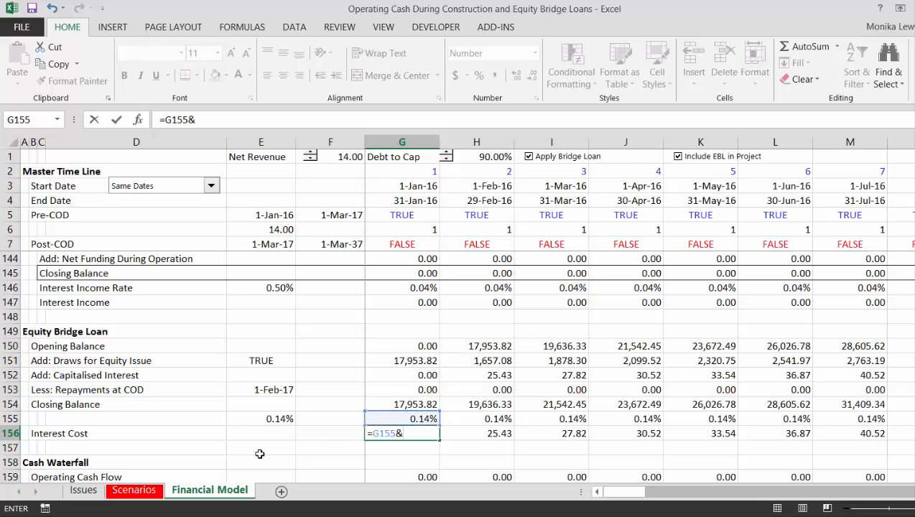
{"action": "key", "text": "Up"}
{"action": "key", "text": "Up"}
{"action": "key", "text": "Up"}
{"action": "key", "text": "Up"}
{"action": "key", "text": "Up"}
{"action": "key", "text": "Up"}
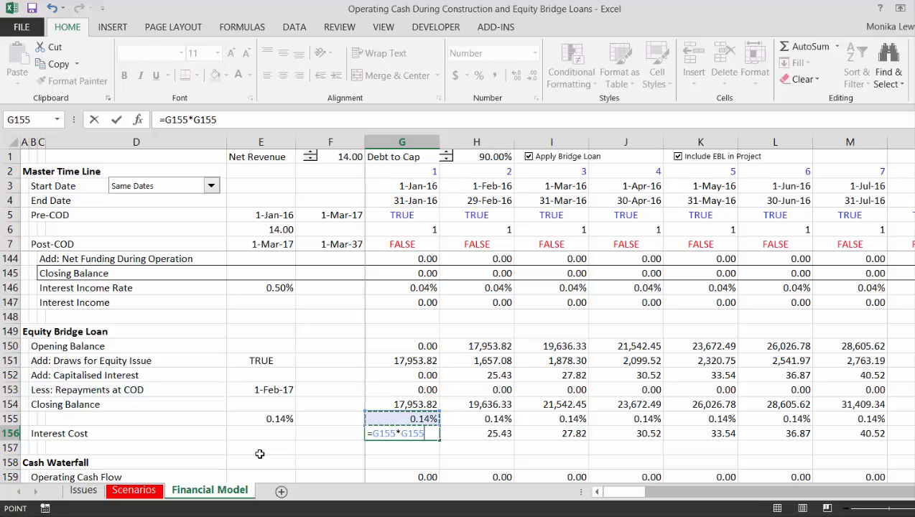
{"action": "key", "text": "ctrl+Return"}
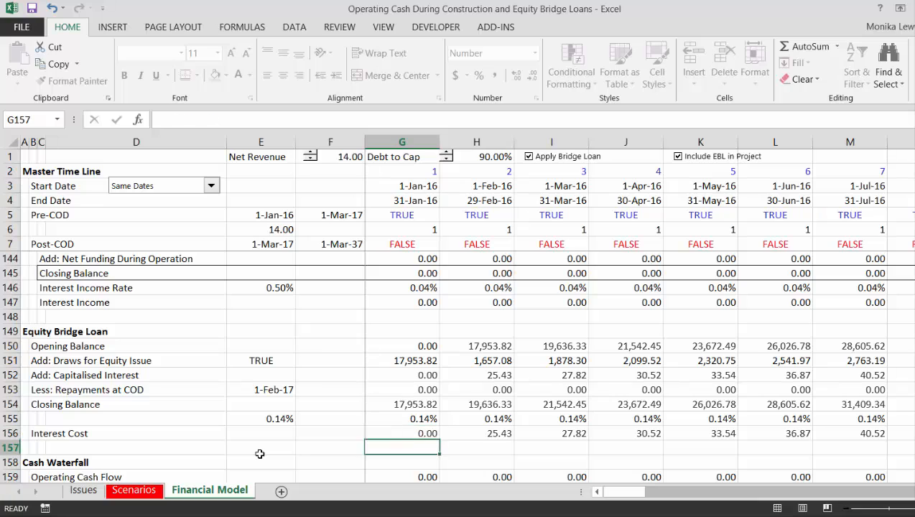
{"action": "key", "text": "ctrl+shift+Right"}
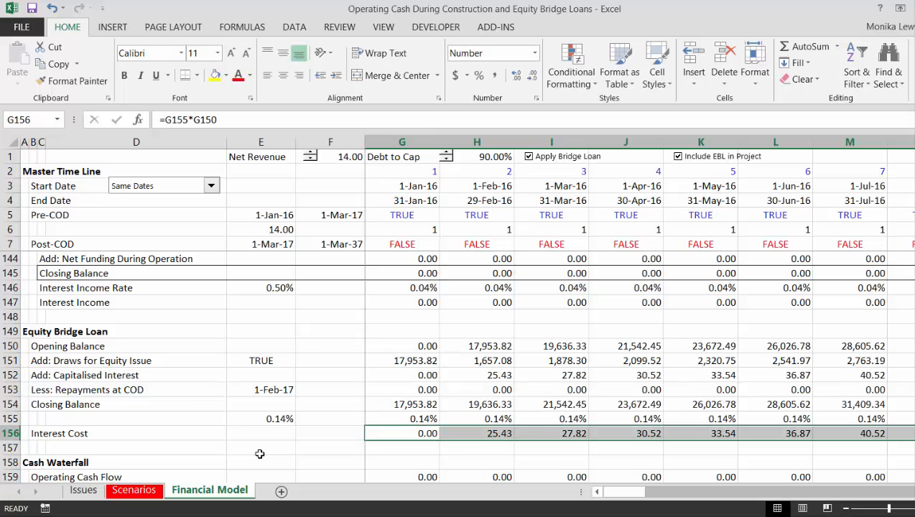
Label the new row 155 of the Equity Bridge Loan section "Interest Rate" in column B
{"action": "key", "text": "Left"}
{"action": "key", "text": "Left"}
{"action": "key", "text": "Left"}
{"action": "key", "text": "Left"}
{"action": "key", "text": "Left"}
{"action": "key", "text": "Right"}
{"action": "key", "text": "Right"}
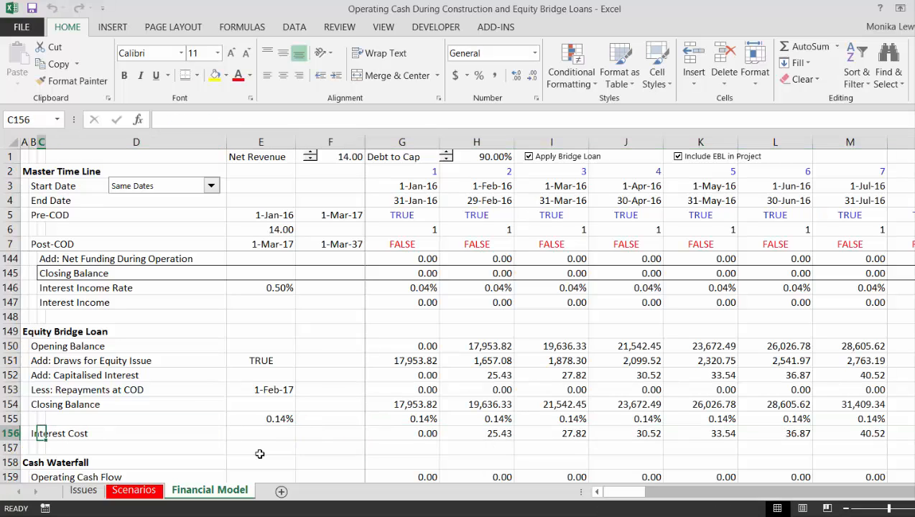
{"action": "key", "text": "Up"}
{"action": "key", "text": "Left"}
{"action": "key", "text": "Left"}
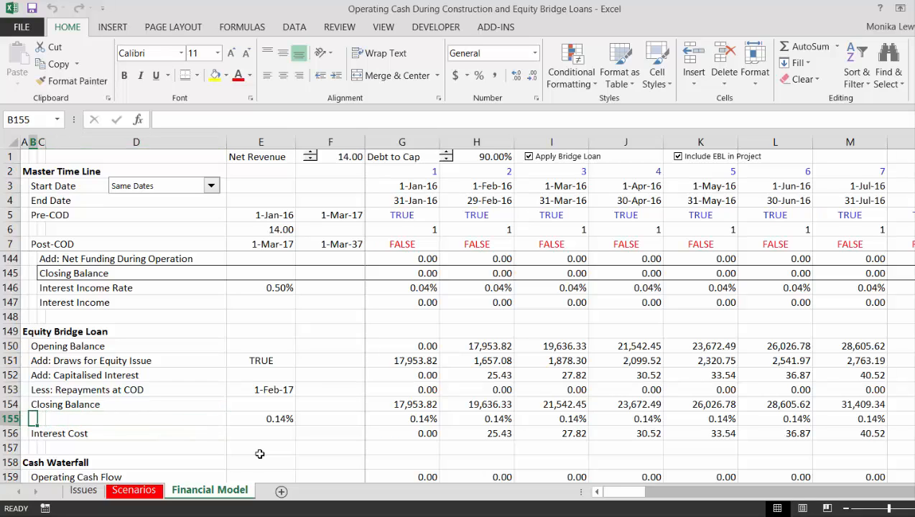
{"action": "type", "text": "Interest "}
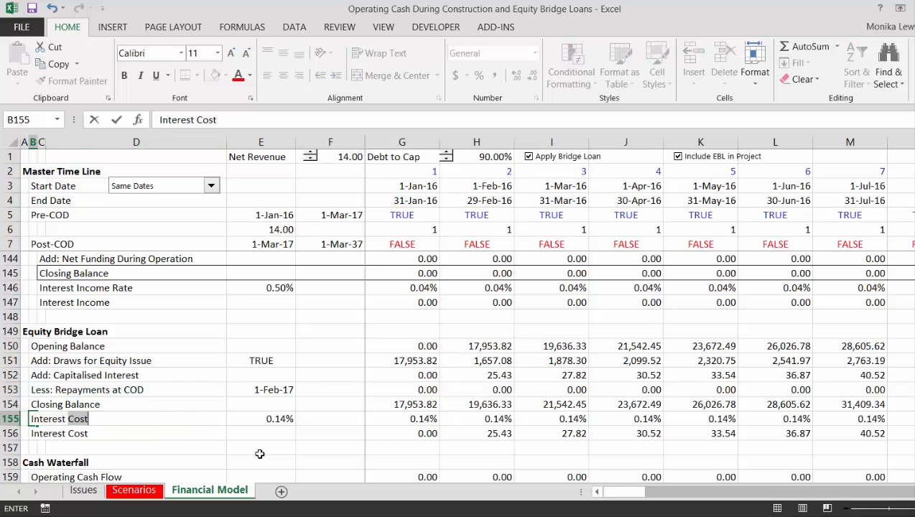
{"action": "type", "text": "Rate"}
{"action": "key", "text": "Return"}
{"action": "key", "text": "Up"}
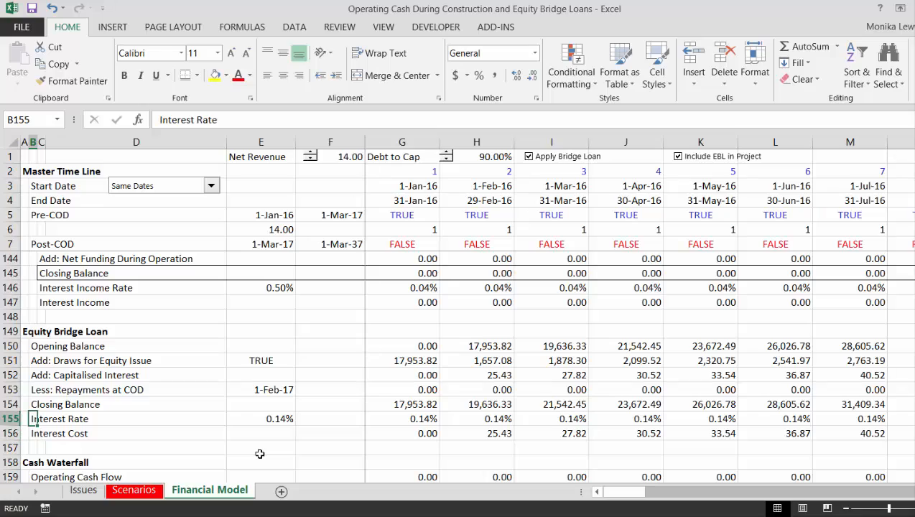
Sum the Equity Bridge Loan's Interest Cost row into the Equity Bridge Loan IDC cell E96 of Sources and Uses with =SUM(156:156)
{"action": "key", "text": "Down"}
{"action": "key", "text": "Up"}
{"action": "key", "text": "Up"}
{"action": "key", "text": "Up"}
{"action": "key", "text": "Up"}
{"action": "key", "text": "Up"}
{"action": "key", "text": "Up"}
{"action": "key", "text": "Up"}
{"action": "key", "text": "Up"}
{"action": "key", "text": "Up"}
{"action": "key", "text": "Up"}
{"action": "key", "text": "Up"}
{"action": "key", "text": "Up"}
{"action": "key", "text": "Up"}
{"action": "key", "text": "Up"}
{"action": "key", "text": "Up"}
{"action": "key", "text": "Up"}
{"action": "key", "text": "Up"}
{"action": "key", "text": "Up"}
{"action": "key", "text": "Up"}
{"action": "key", "text": "Up"}
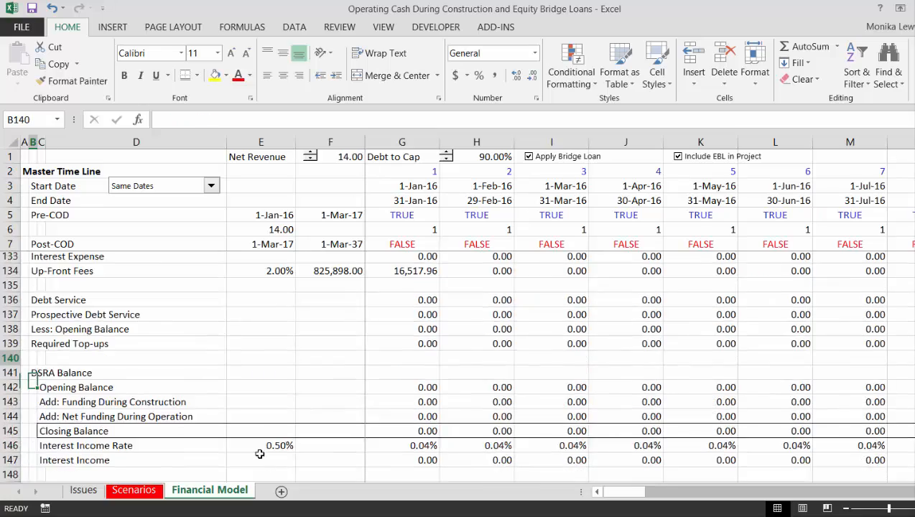
{"action": "key", "text": "Up"}
{"action": "key", "text": "Up"}
{"action": "key", "text": "Up"}
{"action": "key", "text": "Up"}
{"action": "key", "text": "Up"}
{"action": "key", "text": "Up"}
{"action": "key", "text": "Up"}
{"action": "key", "text": "Up"}
{"action": "key", "text": "Up"}
{"action": "key", "text": "Up"}
{"action": "key", "text": "Up"}
{"action": "key", "text": "Up"}
{"action": "key", "text": "Up"}
{"action": "key", "text": "Up"}
{"action": "key", "text": "Up"}
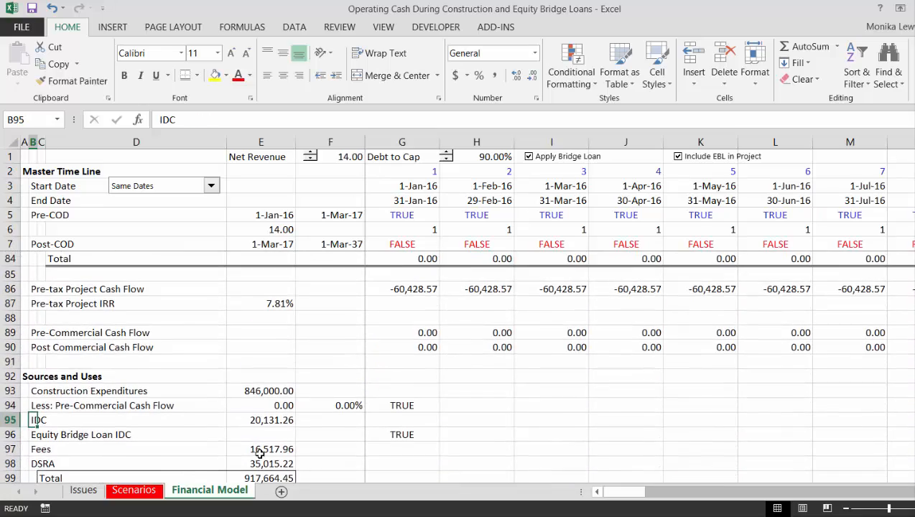
{"action": "key", "text": "Down"}
{"action": "key", "text": "Right"}
{"action": "key", "text": "Right"}
{"action": "key", "text": "Right"}
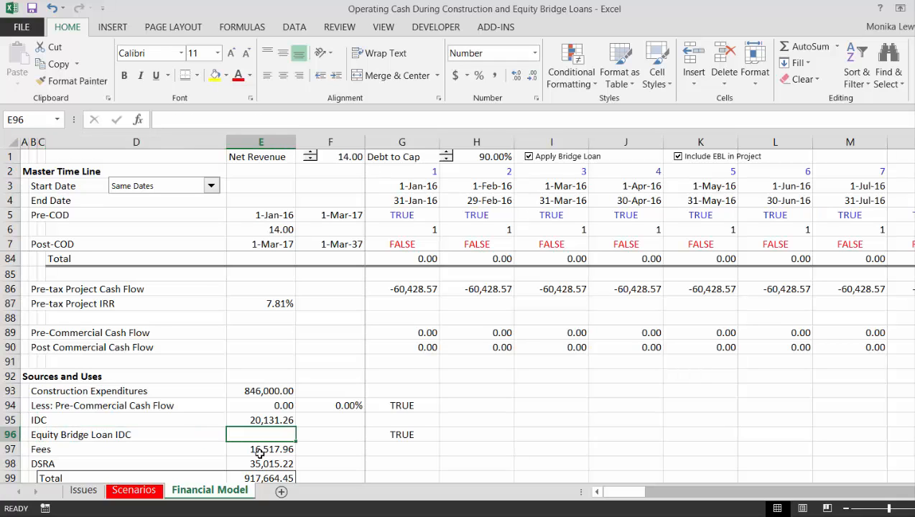
{"action": "type", "text": "=sum("}
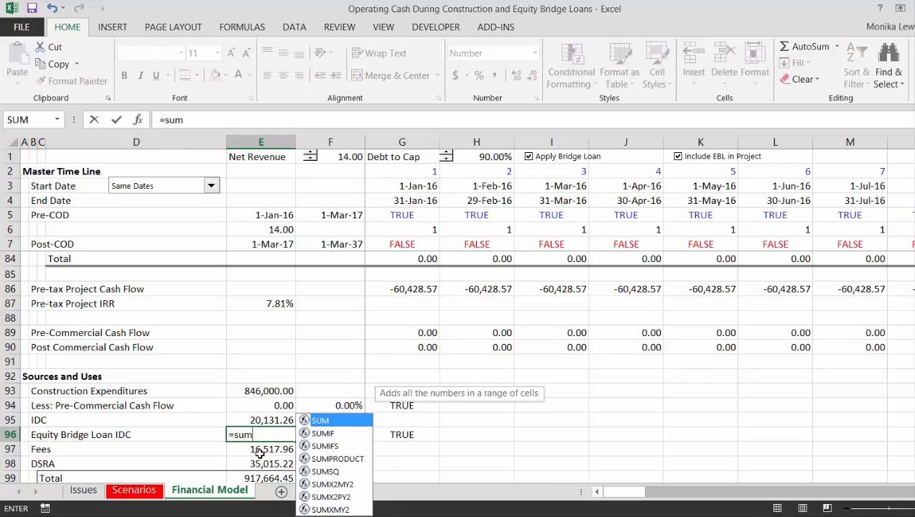
{"action": "key", "text": "Down"}
{"action": "key", "text": "Down"}
{"action": "key", "text": "Down"}
{"action": "key", "text": "Down"}
{"action": "key", "text": "Down"}
{"action": "key", "text": "Down"}
{"action": "key", "text": "Down"}
{"action": "key", "text": "Down"}
{"action": "key", "text": "Down"}
{"action": "key", "text": "Down"}
{"action": "key", "text": "Down"}
{"action": "key", "text": "Down"}
{"action": "key", "text": "Down"}
{"action": "key", "text": "Down"}
{"action": "key", "text": "Down"}
{"action": "key", "text": "Down"}
{"action": "key", "text": "Down"}
{"action": "key", "text": "Down"}
{"action": "key", "text": "Down"}
{"action": "key", "text": "Down"}
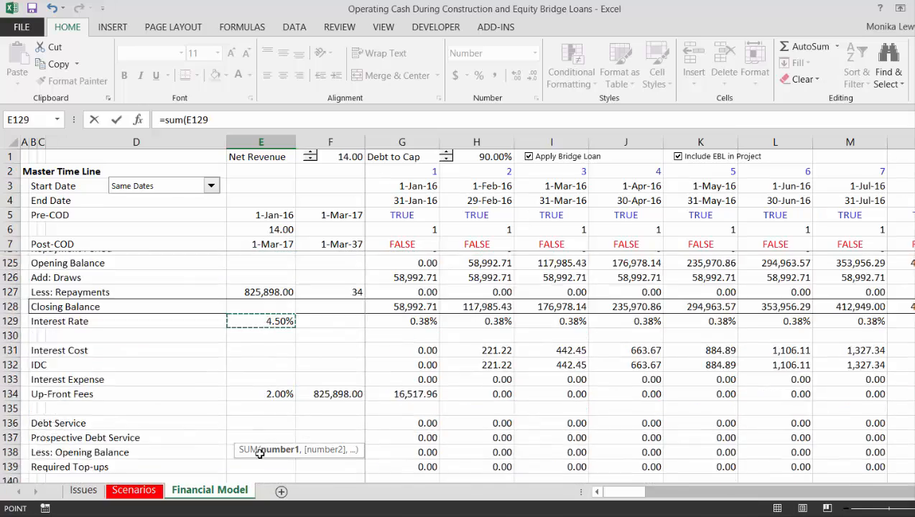
{"action": "key", "text": "Down"}
{"action": "key", "text": "Down"}
{"action": "key", "text": "Down"}
{"action": "key", "text": "Down"}
{"action": "key", "text": "Down"}
{"action": "key", "text": "Down"}
{"action": "key", "text": "Down"}
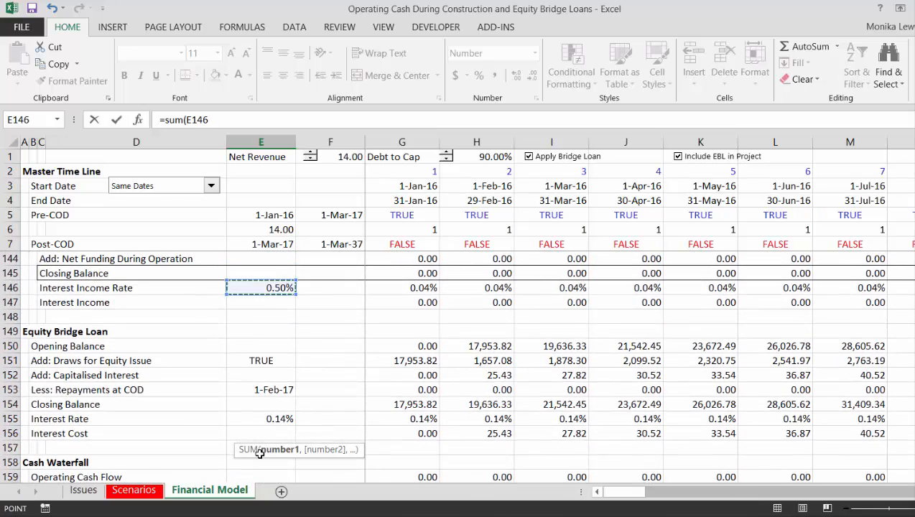
{"action": "key", "text": "Down"}
{"action": "key", "text": "Down"}
{"action": "key", "text": "Down"}
{"action": "key", "text": "Down"}
{"action": "key", "text": "Down"}
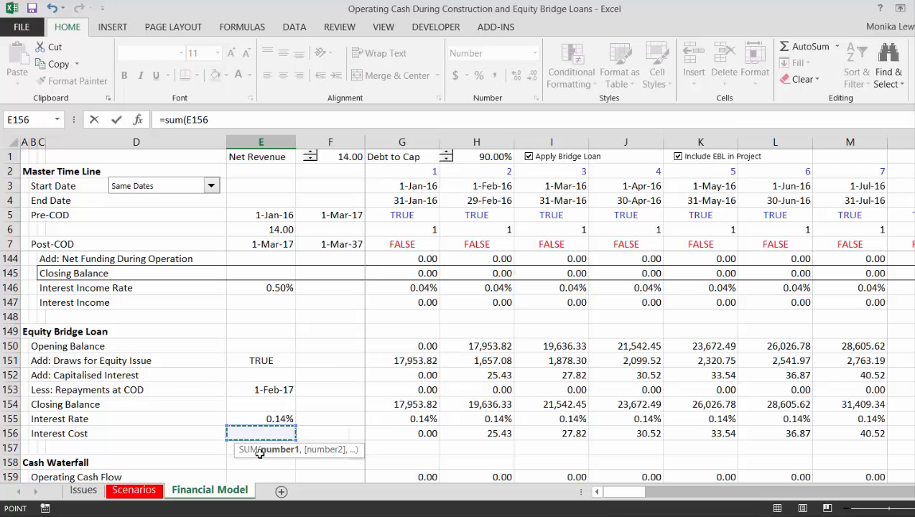
{"action": "key", "text": "shift+space"}
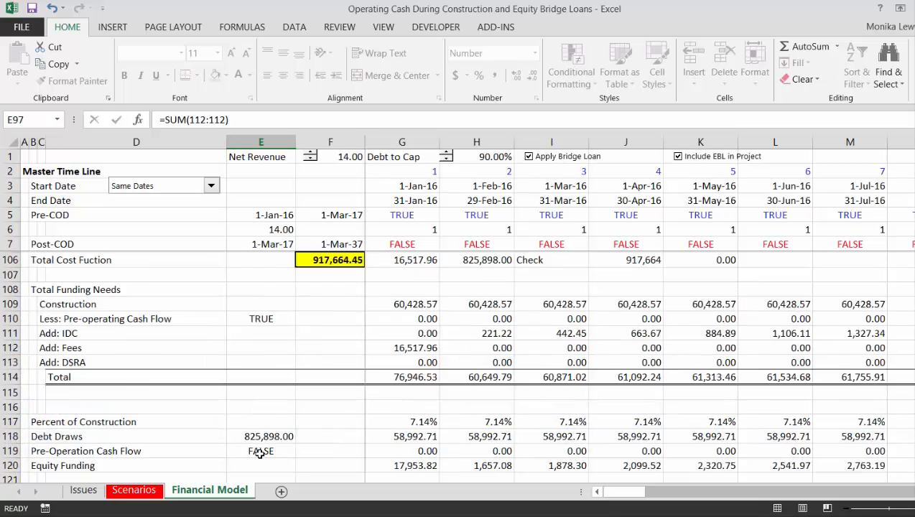
Multiply the Equity Bridge Loan IDC formula in E96 by its switch in G96, making it =SUM(156:156)*G96
{"action": "scroll", "coordinate": [260, 454], "scroll_direction": "up", "scroll_amount": 3}
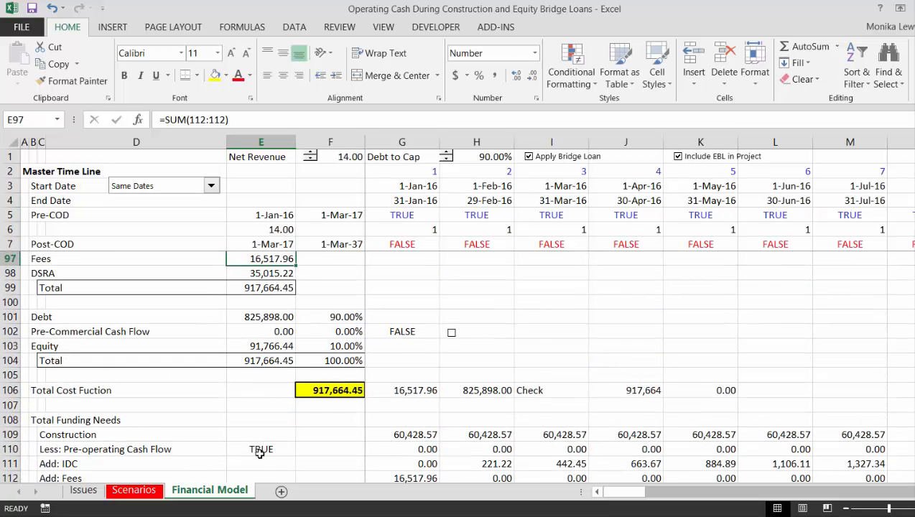
{"action": "key", "text": "Up"}
{"action": "key", "text": "Up"}
{"action": "key", "text": "Up"}
{"action": "key", "text": "Up"}
{"action": "key", "text": "Up"}
{"action": "key", "text": "Up"}
{"action": "key", "text": "Down"}
{"action": "key", "text": "Down"}
{"action": "key", "text": "Down"}
{"action": "key", "text": "Down"}
{"action": "key", "text": "Down"}
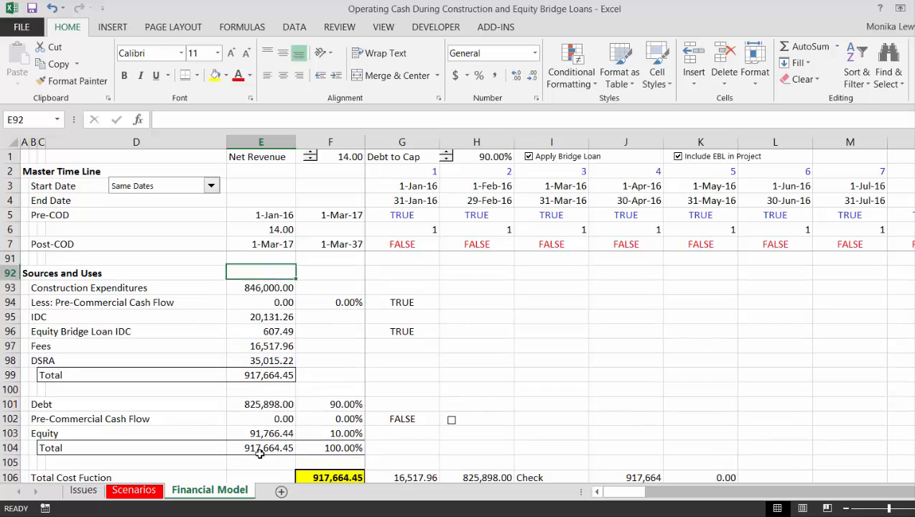
{"action": "key", "text": "Up"}
{"action": "key", "text": "Up"}
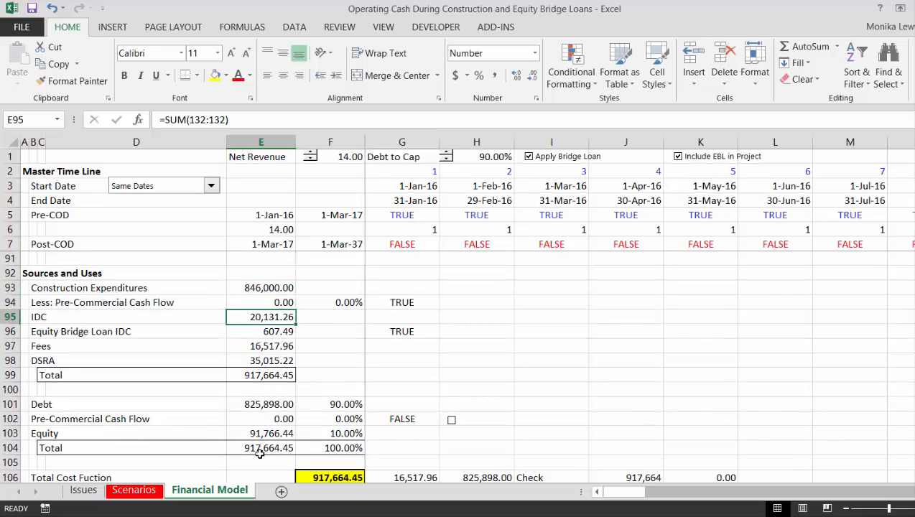
{"action": "key", "text": "Down"}
{"action": "key", "text": "Down"}
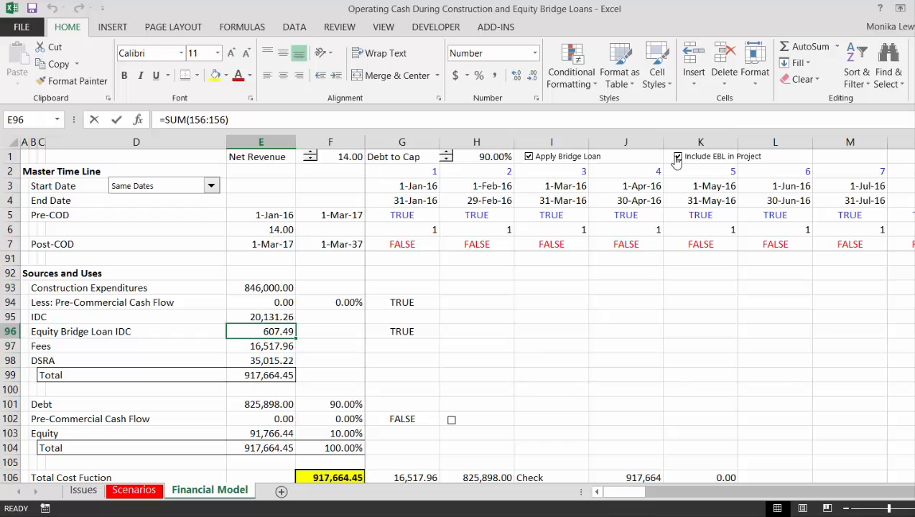
{"action": "key", "text": "F2"}
{"action": "type", "text": "*"}
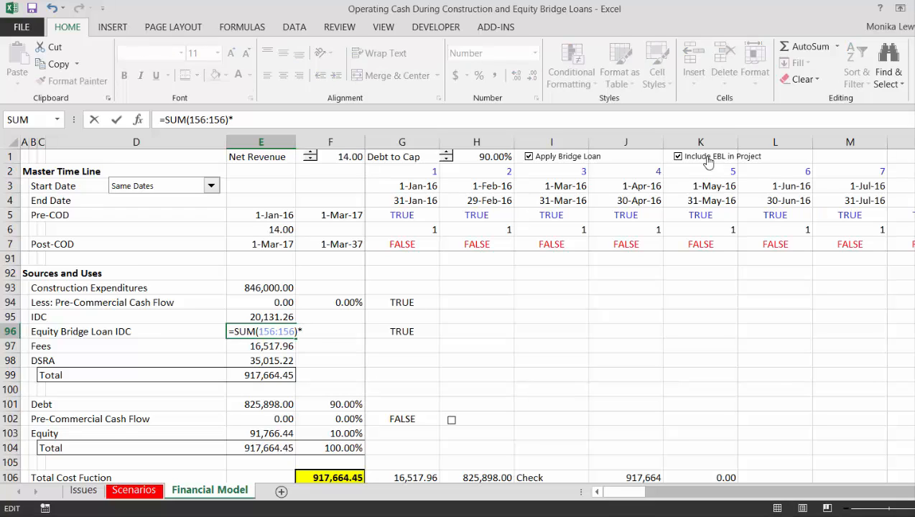
{"action": "left_click", "coordinate": [389, 331]}
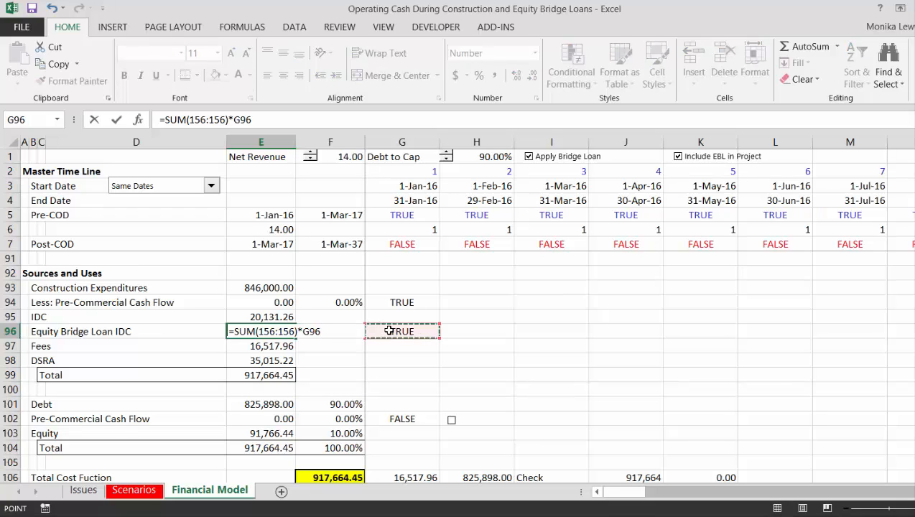
{"action": "key", "text": "Return"}
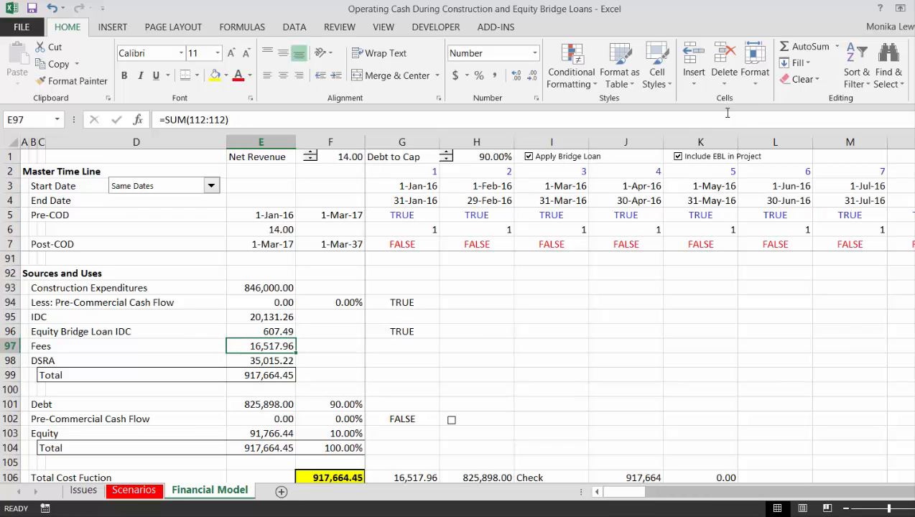
Turn Include EBL in Project off and back on to test the Equity Bridge Loan IDC, and inspect the Total formula in E99
{"action": "left_click", "coordinate": [687, 163]}
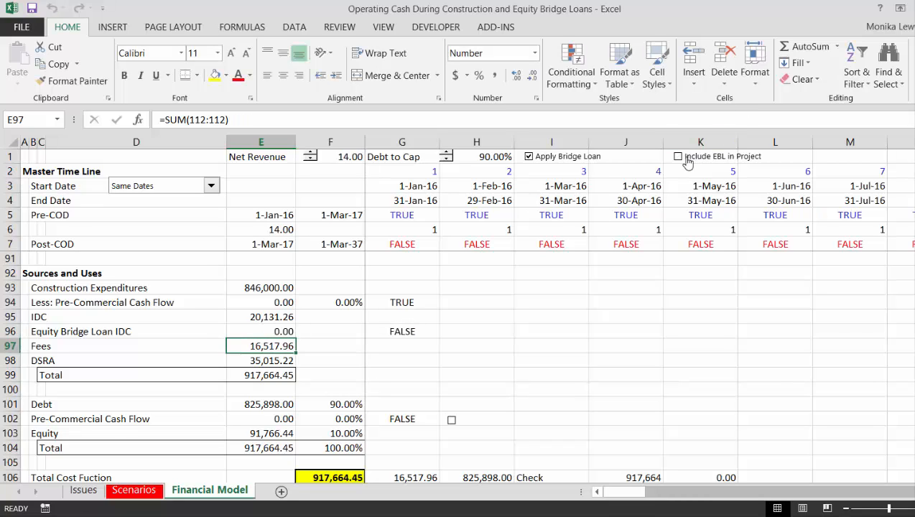
{"action": "left_click", "coordinate": [687, 163]}
{"action": "key", "text": "Down"}
{"action": "key", "text": "Down"}
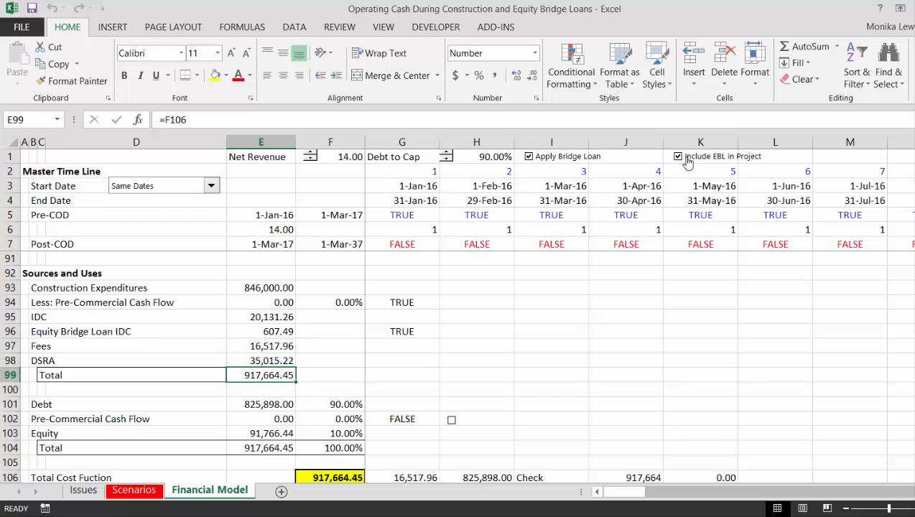
Examine the Sources formulas, the project_cost array formula in row 106 and the Check formula in J106
{"action": "key", "text": "Down"}
{"action": "key", "text": "Down"}
{"action": "key", "text": "Down"}
{"action": "key", "text": "Down"}
{"action": "key", "text": "Down"}
{"action": "key", "text": "Down"}
{"action": "key", "text": "Down"}
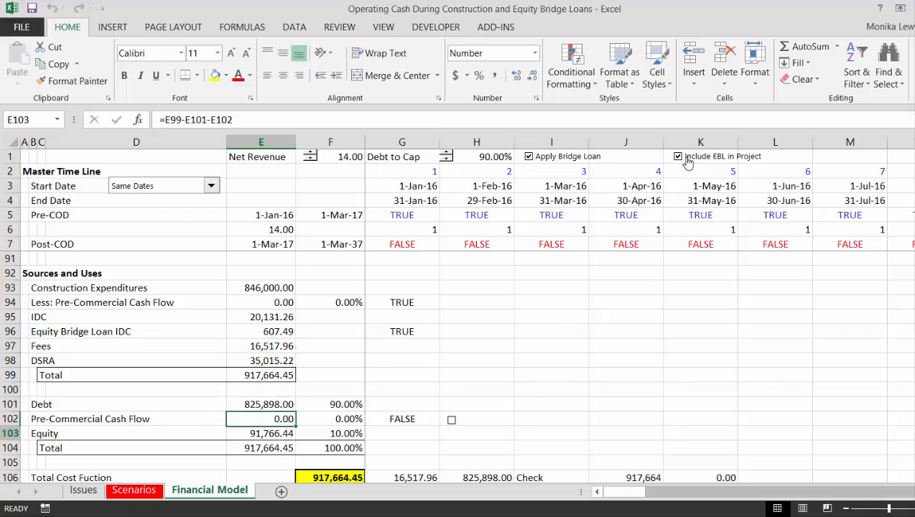
{"action": "key", "text": "Right"}
{"action": "key", "text": "Right"}
{"action": "key", "text": "Right"}
{"action": "key", "text": "Right"}
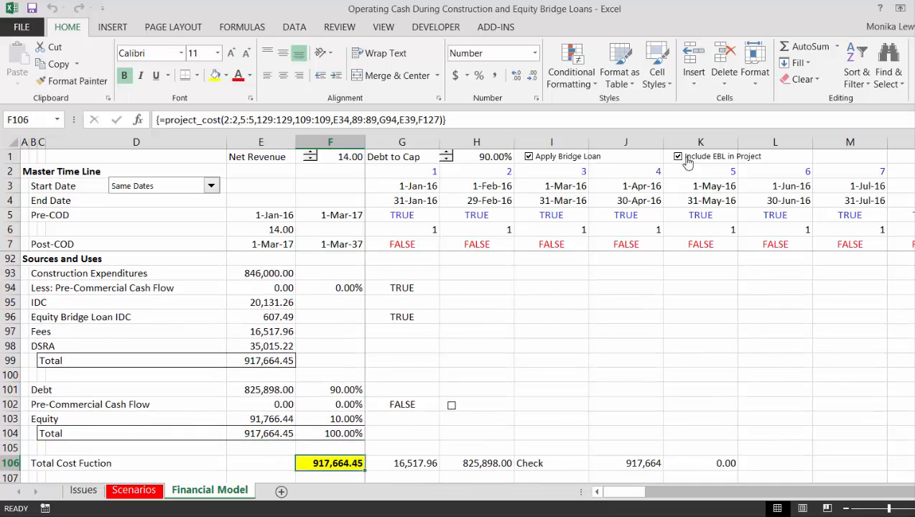
{"action": "key", "text": "Right"}
{"action": "key", "text": "Right"}
{"action": "key", "text": "Left"}
{"action": "key", "text": "Left"}
{"action": "key", "text": "Left"}
{"action": "key", "text": "Left"}
{"action": "key", "text": "Left"}
{"action": "key", "text": "Left"}
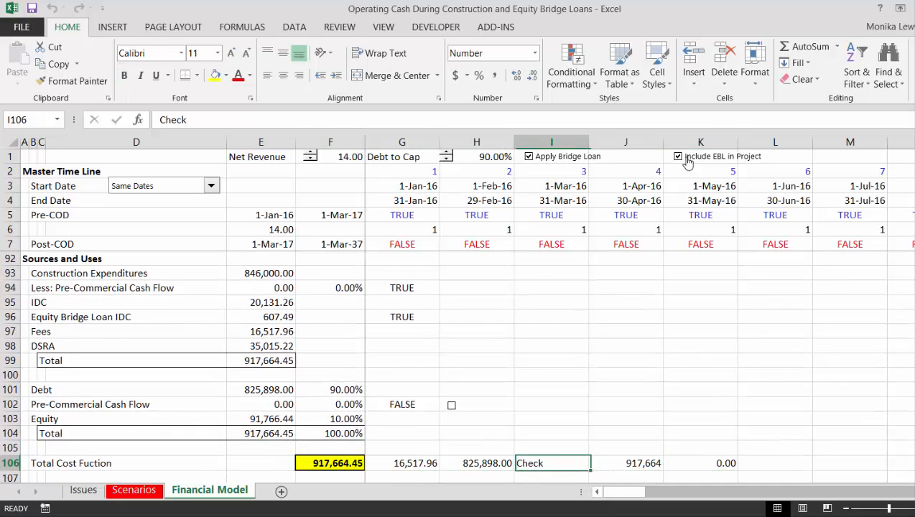
{"action": "key", "text": "Right"}
{"action": "key", "text": "Right"}
{"action": "key", "text": "Right"}
{"action": "key", "text": "Right"}
{"action": "key", "text": "Left"}
{"action": "key", "text": "Left"}
{"action": "key", "text": "Left"}
{"action": "key", "text": "Right"}
{"action": "key", "text": "Right"}
{"action": "key", "text": "Right"}
{"action": "key", "text": "Right"}
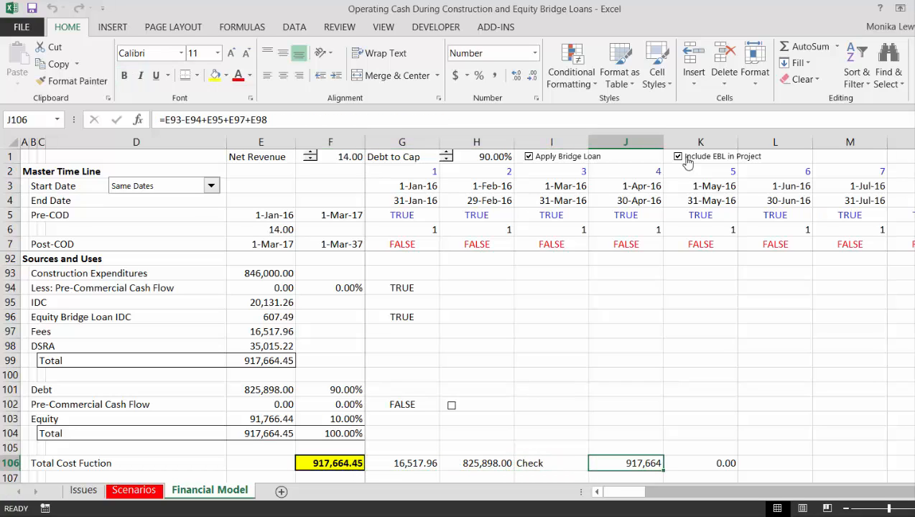
{"action": "key", "text": "Left"}
{"action": "key", "text": "Left"}
{"action": "key", "text": "Right"}
{"action": "key", "text": "Left"}
{"action": "key", "text": "Left"}
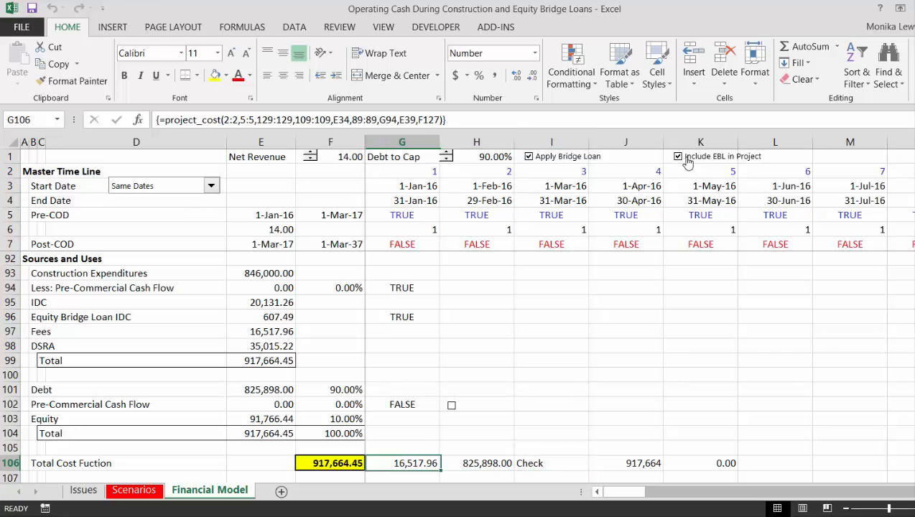
Add the Equity Bridge Loan IDC to the Check formula in J106, making it =E93-E94+E95+E97+E98+E96
{"action": "key", "text": "Right"}
{"action": "key", "text": "Right"}
{"action": "key", "text": "Right"}
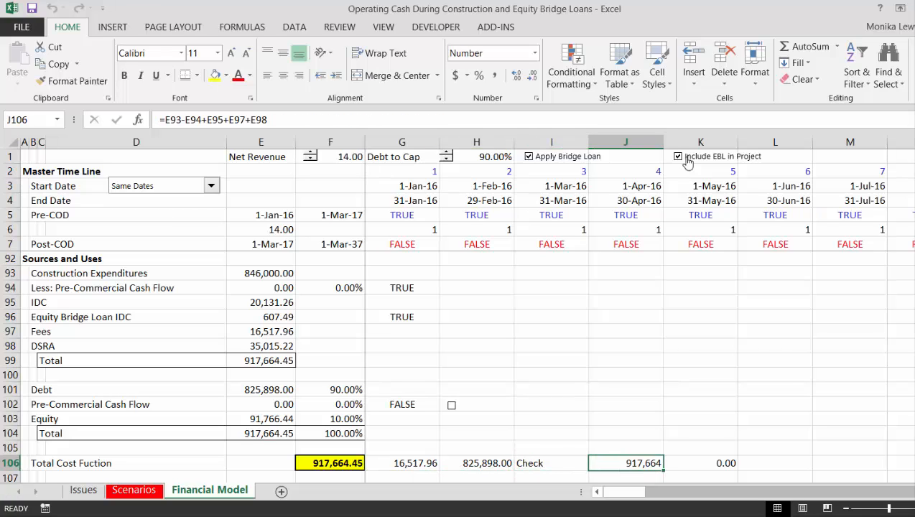
{"action": "key", "text": "F2"}
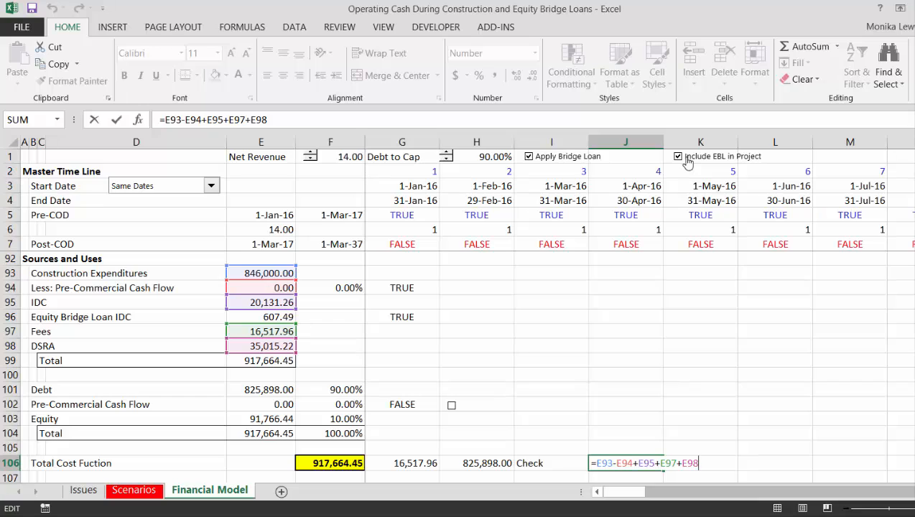
{"action": "type", "text": "+"}
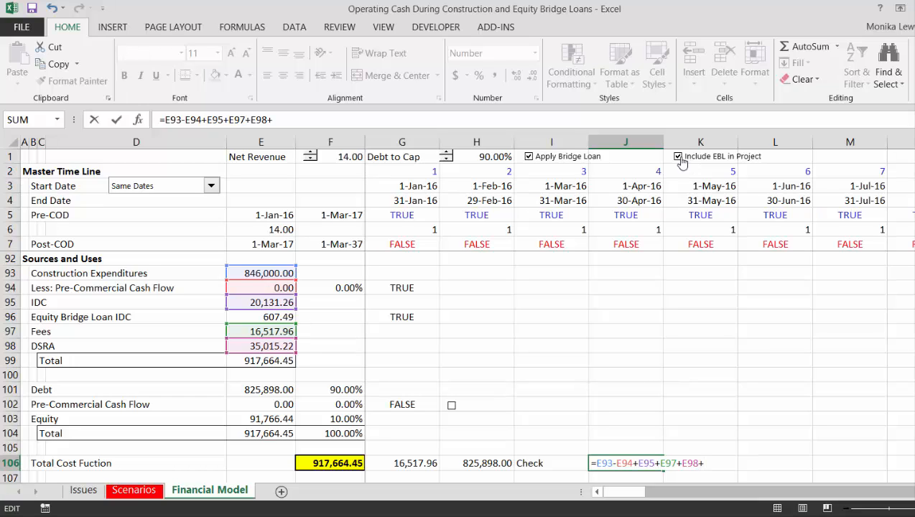
{"action": "left_click", "coordinate": [282, 317]}
{"action": "key", "text": "Return"}
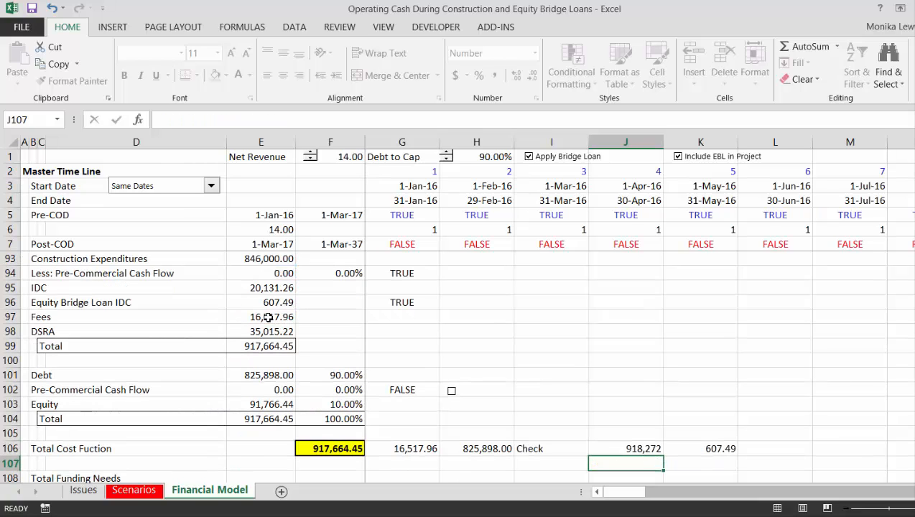
{"action": "key", "text": "Up"}
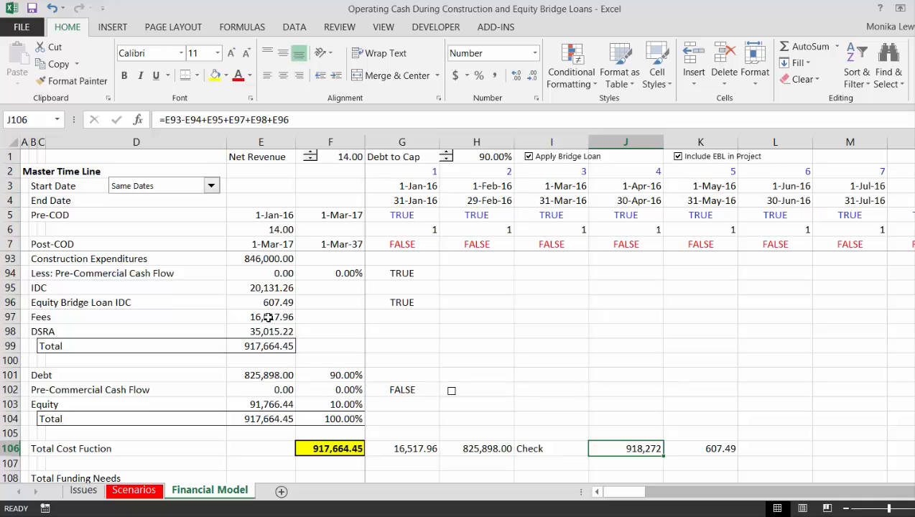
Examine the Total Funding Needs rows and the inputs of the project_cost formula in row 106 for bridge loan IDC coverage
{"action": "key", "text": "Down"}
{"action": "key", "text": "Down"}
{"action": "key", "text": "Down"}
{"action": "key", "text": "Down"}
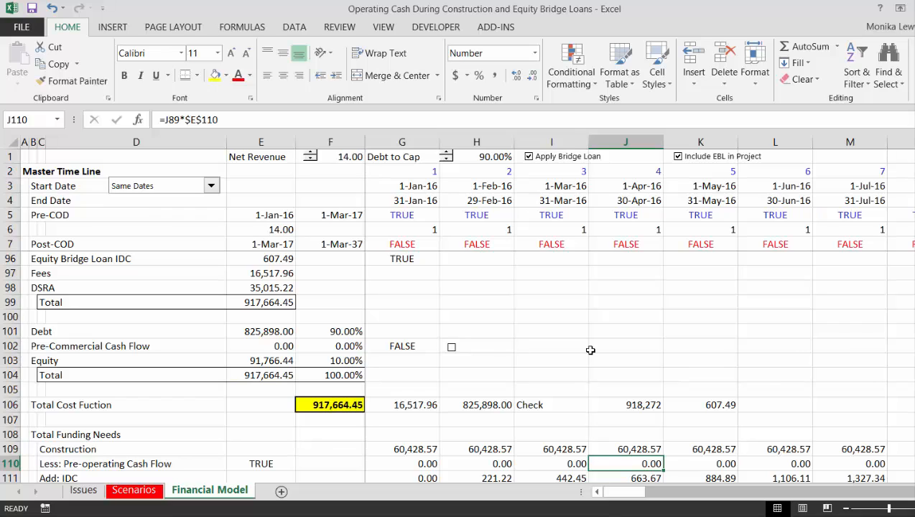
{"action": "key", "text": "Left"}
{"action": "key", "text": "Left"}
{"action": "key", "text": "Up"}
{"action": "key", "text": "Up"}
{"action": "key", "text": "Up"}
{"action": "key", "text": "Up"}
{"action": "key", "text": "Left"}
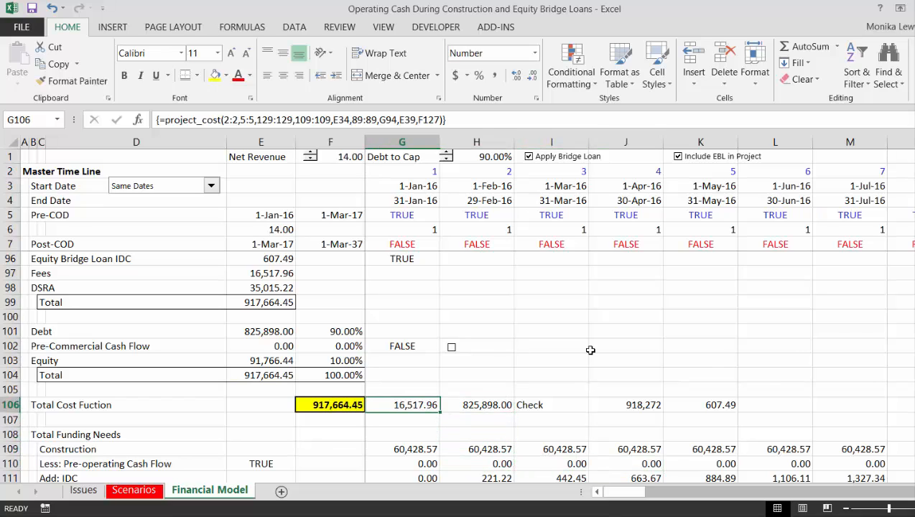
{"action": "key", "text": "Left"}
{"action": "key", "text": "Left"}
{"action": "key", "text": "Left"}
{"action": "key", "text": "Left"}
{"action": "key", "text": "Left"}
{"action": "key", "text": "Left"}
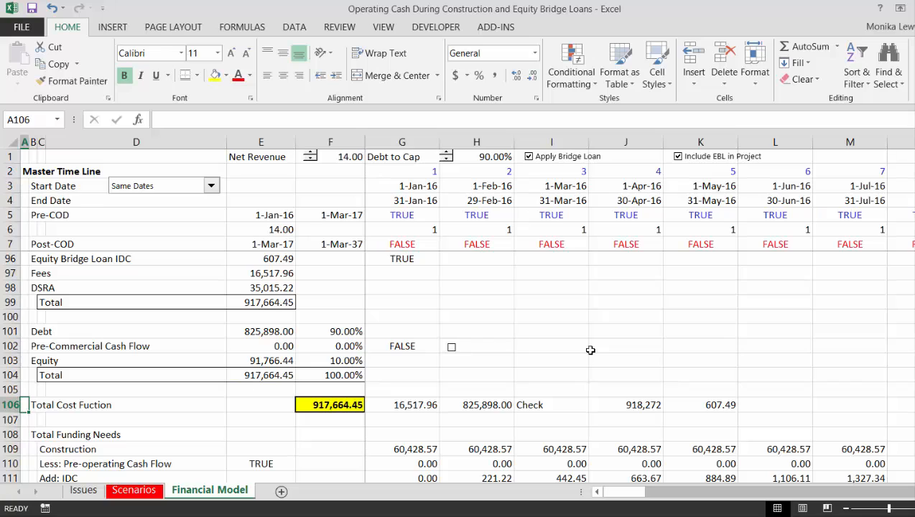
{"action": "key", "text": "Down"}
{"action": "key", "text": "Down"}
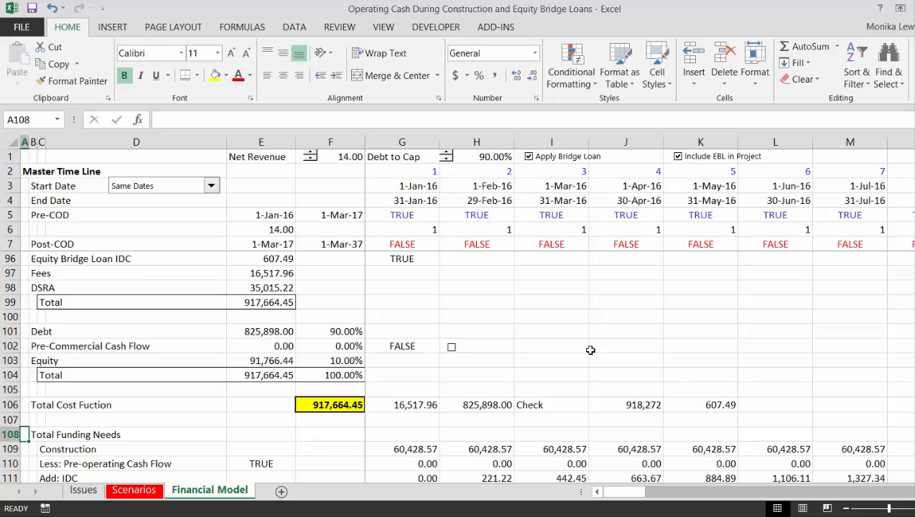
Turn on the Pre-Commercial Cash Flow switch in row 102 of the funding sources
{"action": "left_click", "coordinate": [452, 348]}
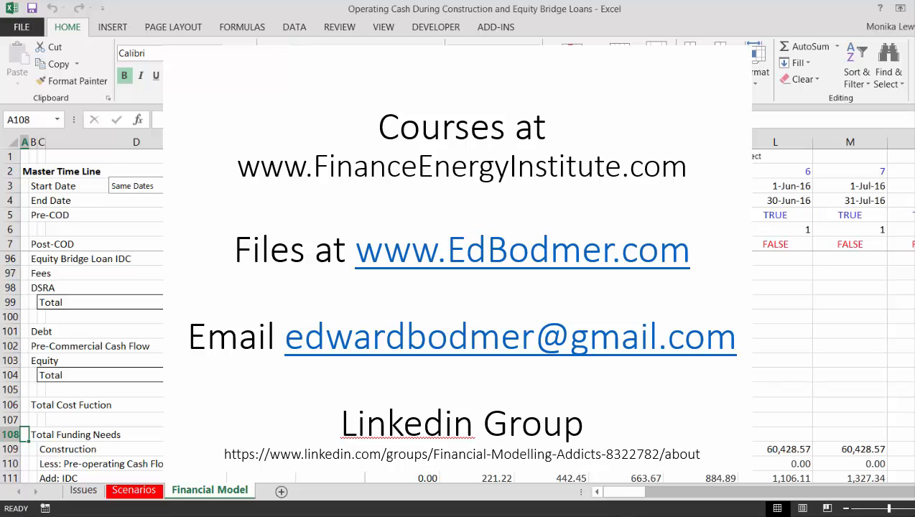
{"action": "key", "text": "Up"}
{"action": "key", "text": "Up"}
{"action": "key", "text": "Up"}
{"action": "key", "text": "Up"}
{"action": "key", "text": "Up"}
{"action": "key", "text": "Up"}
{"action": "key", "text": "Up"}
{"action": "key", "text": "Up"}
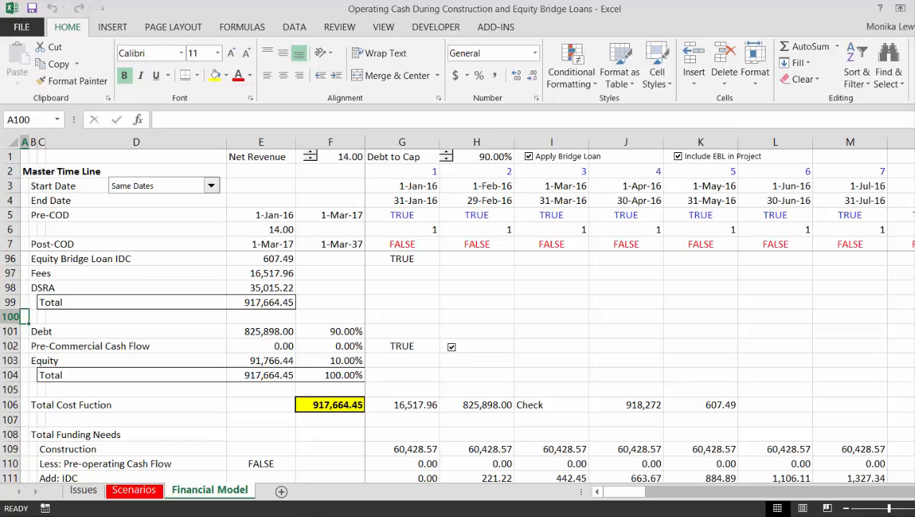
{"action": "left_click", "coordinate": [631, 515]}
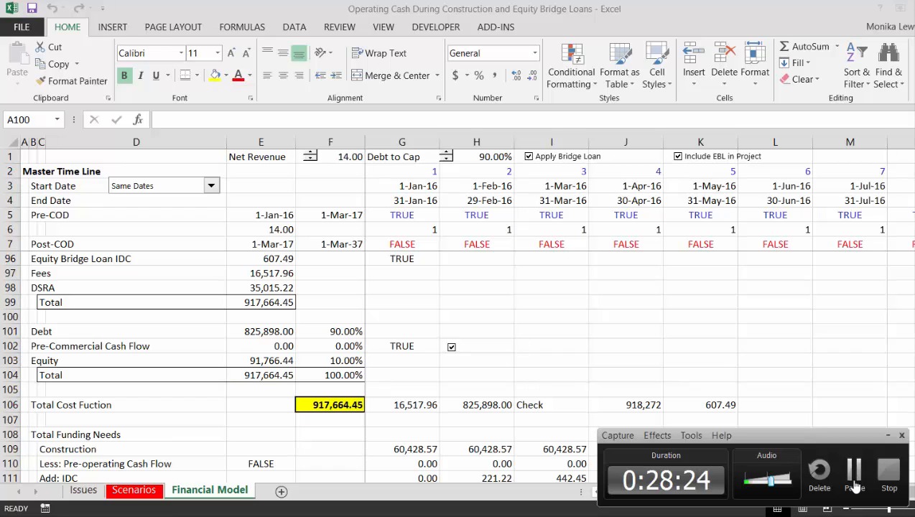
{"action": "left_click", "coordinate": [854, 487]}
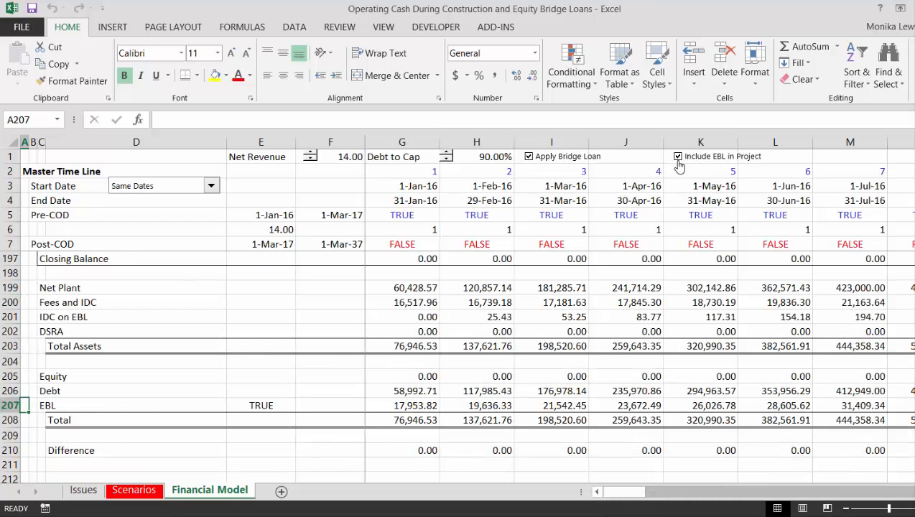
Turn Include EBL in Project off and back on to test the balance sheet's EBL, Equity and IDC on EBL rows
{"action": "key", "text": "Right"}
{"action": "key", "text": "Right"}
{"action": "key", "text": "Right"}
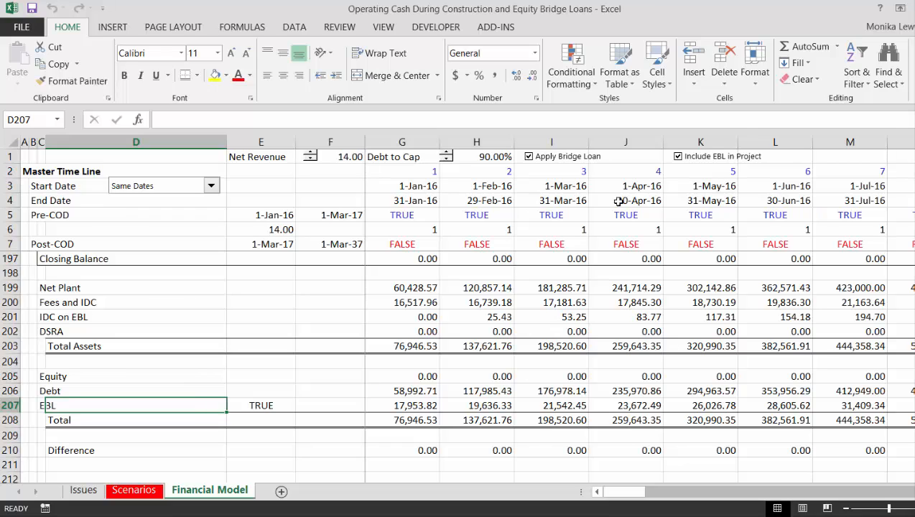
{"action": "left_click", "coordinate": [677, 162]}
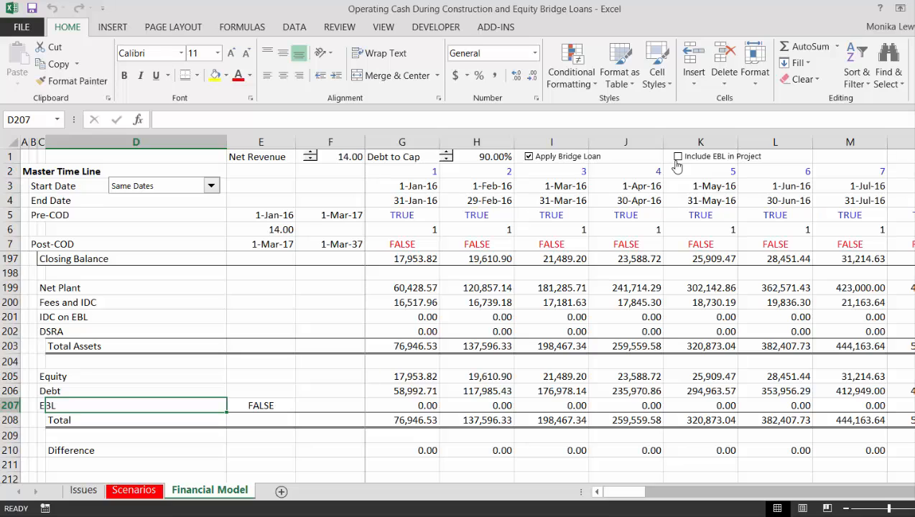
{"action": "key", "text": "Right"}
{"action": "key", "text": "Right"}
{"action": "key", "text": "Right"}
{"action": "key", "text": "Right"}
{"action": "key", "text": "Right"}
{"action": "key", "text": "Left"}
{"action": "key", "text": "Left"}
{"action": "key", "text": "Left"}
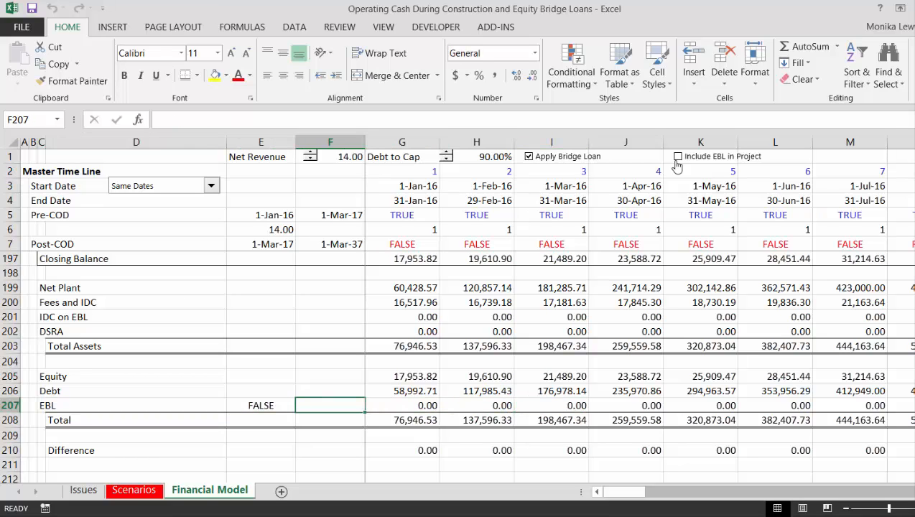
{"action": "key", "text": "Right"}
{"action": "key", "text": "Up"}
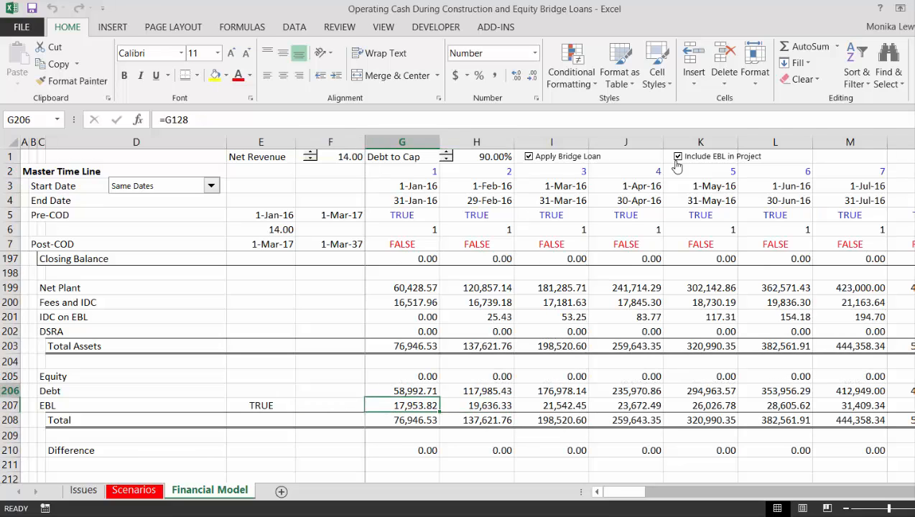
Examine the balance sheet's Equity row 205 across the construction periods and around the switch to operation in March 2017
{"action": "key", "text": "Up"}
{"action": "key", "text": "Right"}
{"action": "key", "text": "Right"}
{"action": "key", "text": "Right"}
{"action": "key", "text": "Right"}
{"action": "key", "text": "Right"}
{"action": "key", "text": "Right"}
{"action": "key", "text": "Right"}
{"action": "key", "text": "Right"}
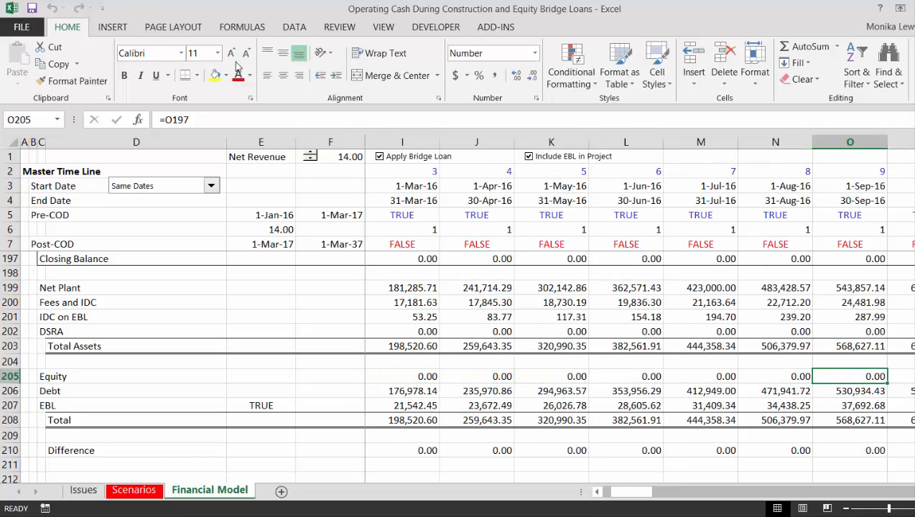
{"action": "key", "text": "Right"}
{"action": "key", "text": "Right"}
{"action": "key", "text": "Right"}
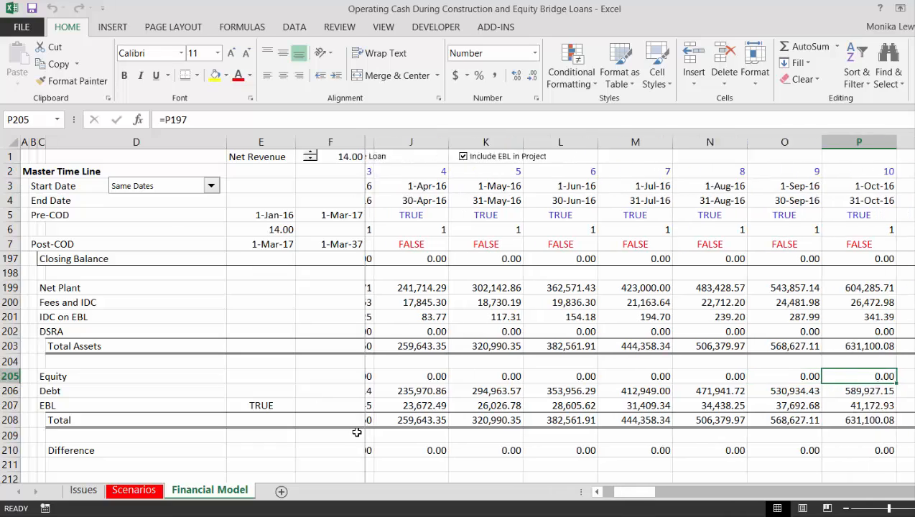
{"action": "key", "text": "Right"}
{"action": "key", "text": "Right"}
{"action": "key", "text": "Right"}
{"action": "key", "text": "Right"}
{"action": "key", "text": "Right"}
{"action": "key", "text": "Right"}
{"action": "key", "text": "Right"}
{"action": "key", "text": "Left"}
{"action": "key", "text": "Left"}
{"action": "key", "text": "Left"}
{"action": "key", "text": "Left"}
{"action": "key", "text": "Left"}
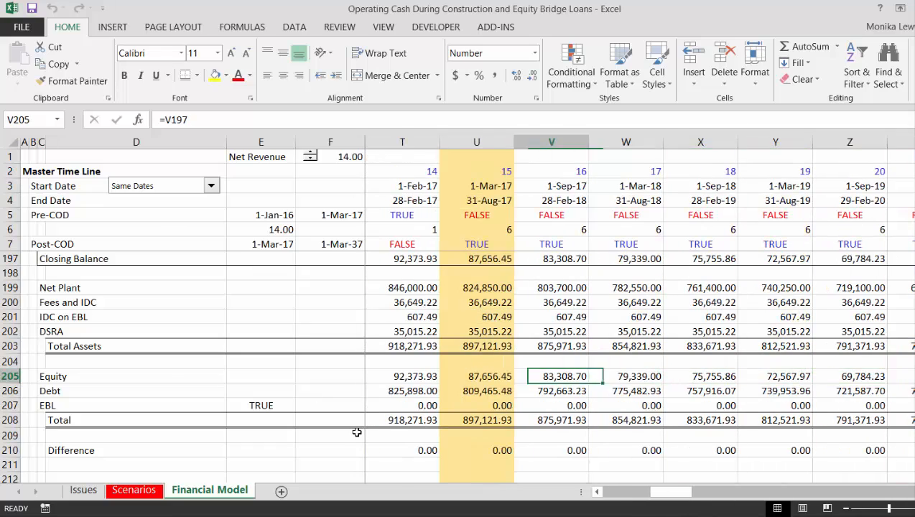
{"action": "key", "text": "Left"}
{"action": "key", "text": "Left"}
{"action": "key", "text": "Left"}
{"action": "key", "text": "Right"}
{"action": "key", "text": "Right"}
{"action": "key", "text": "Right"}
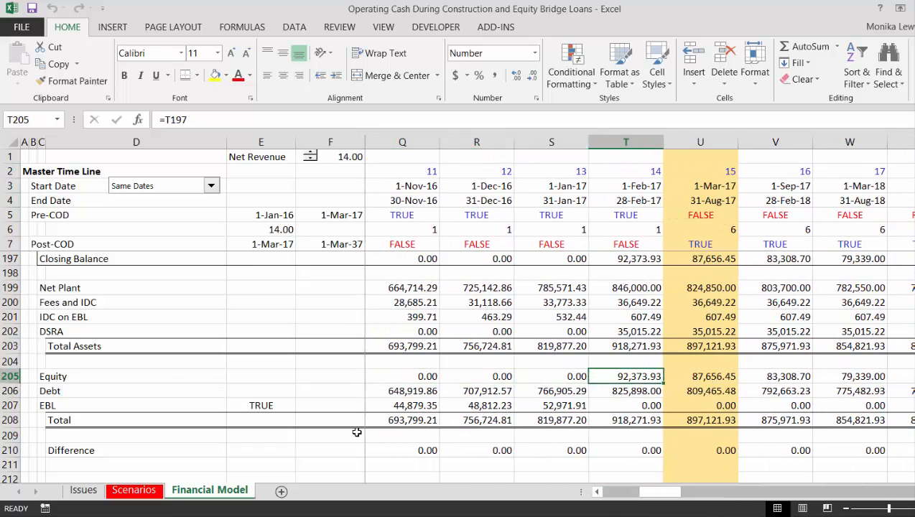
{"action": "key", "text": "Right"}
{"action": "key", "text": "Left"}
{"action": "key", "text": "Left"}
{"action": "key", "text": "Left"}
{"action": "key", "text": "Right"}
{"action": "key", "text": "Right"}
{"action": "key", "text": "Left"}
{"action": "key", "text": "Left"}
{"action": "key", "text": "Left"}
{"action": "key", "text": "Left"}
{"action": "key", "text": "Left"}
{"action": "key", "text": "Left"}
{"action": "key", "text": "Left"}
{"action": "key", "text": "Left"}
{"action": "key", "text": "Left"}
{"action": "key", "text": "Left"}
{"action": "key", "text": "Left"}
{"action": "key", "text": "Left"}
{"action": "key", "text": "Left"}
{"action": "key", "text": "Left"}
{"action": "key", "text": "Left"}
{"action": "key", "text": "Left"}
{"action": "key", "text": "Left"}
{"action": "key", "text": "Left"}
{"action": "key", "text": "Left"}
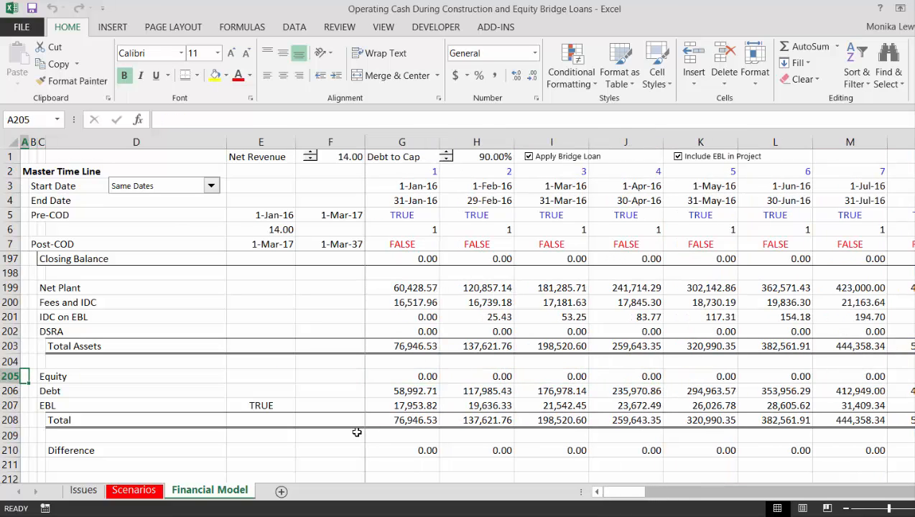
Examine the IDC on EBL row 201 in the balance sheet through construction, operation and the end of the project life
{"action": "key", "text": "Up"}
{"action": "key", "text": "Up"}
{"action": "key", "text": "Up"}
{"action": "key", "text": "Up"}
{"action": "key", "text": "Down"}
{"action": "key", "text": "Right"}
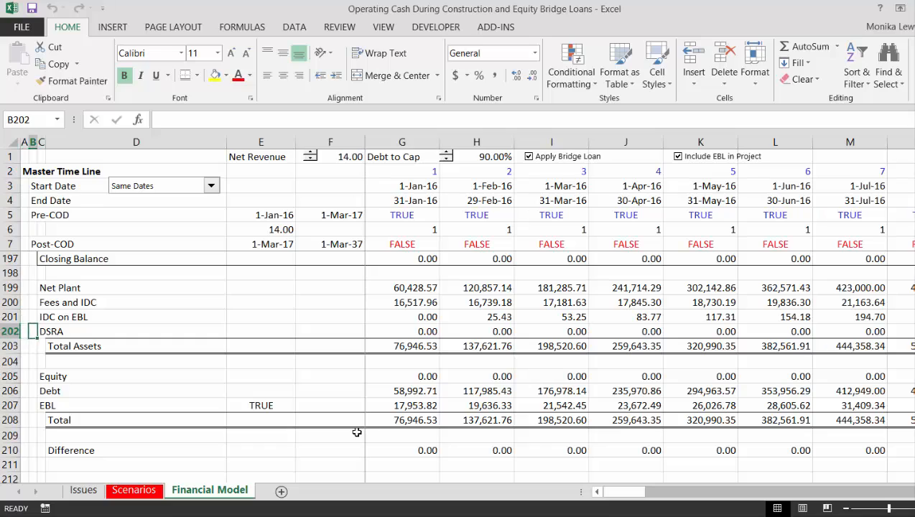
{"action": "key", "text": "Right"}
{"action": "key", "text": "Right"}
{"action": "key", "text": "Up"}
{"action": "key", "text": "Right"}
{"action": "key", "text": "Right"}
{"action": "key", "text": "Right"}
{"action": "key", "text": "Right"}
{"action": "key", "text": "Right"}
{"action": "key", "text": "Right"}
{"action": "key", "text": "Right"}
{"action": "key", "text": "Right"}
{"action": "key", "text": "Right"}
{"action": "key", "text": "Right"}
{"action": "key", "text": "Right"}
{"action": "key", "text": "Right"}
{"action": "key", "text": "Right"}
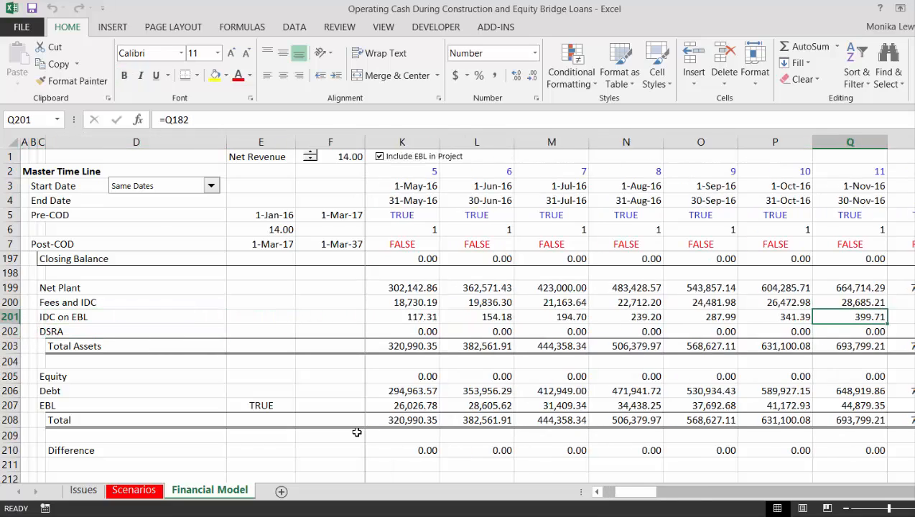
{"action": "key", "text": "Right"}
{"action": "key", "text": "Right"}
{"action": "key", "text": "Right"}
{"action": "key", "text": "Right"}
{"action": "key", "text": "Right"}
{"action": "key", "text": "Right"}
{"action": "key", "text": "Right"}
{"action": "key", "text": "Right"}
{"action": "key", "text": "Right"}
{"action": "key", "text": "Right"}
{"action": "key", "text": "Right"}
{"action": "key", "text": "Right"}
{"action": "key", "text": "Right"}
{"action": "key", "text": "Right"}
{"action": "key", "text": "Right"}
{"action": "key", "text": "Right"}
{"action": "key", "text": "Right"}
{"action": "key", "text": "Right"}
{"action": "key", "text": "Right"}
{"action": "key", "text": "Right"}
{"action": "key", "text": "Right"}
{"action": "key", "text": "Right"}
{"action": "key", "text": "Right"}
{"action": "key", "text": "Right"}
{"action": "key", "text": "Right"}
{"action": "key", "text": "Right"}
{"action": "key", "text": "Right"}
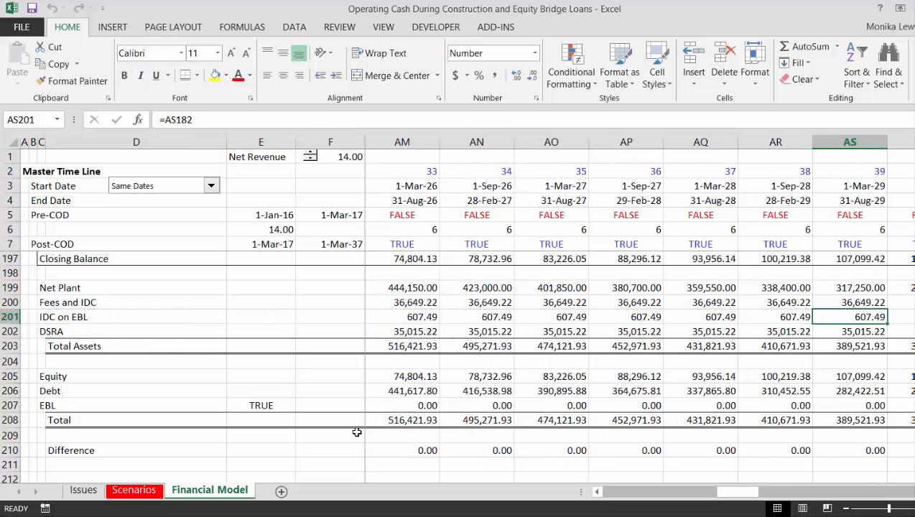
{"action": "key", "text": "Right"}
{"action": "key", "text": "Right"}
{"action": "key", "text": "Right"}
{"action": "key", "text": "Right"}
{"action": "key", "text": "Right"}
{"action": "key", "text": "Right"}
{"action": "key", "text": "Right"}
{"action": "key", "text": "Right"}
{"action": "key", "text": "Right"}
{"action": "key", "text": "Right"}
{"action": "key", "text": "Right"}
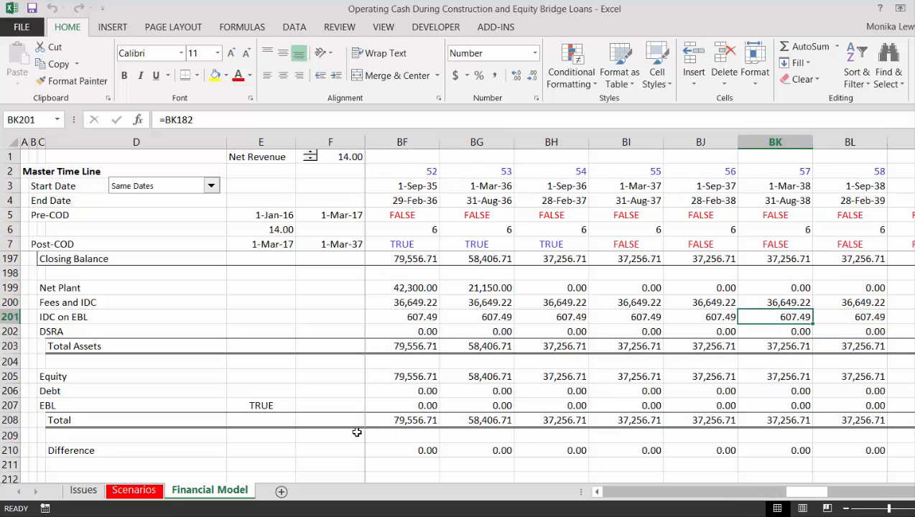
{"action": "key", "text": "Right"}
{"action": "key", "text": "Right"}
{"action": "key", "text": "Right"}
{"action": "key", "text": "Right"}
{"action": "key", "text": "Right"}
{"action": "key", "text": "Left"}
{"action": "key", "text": "Left"}
{"action": "key", "text": "Left"}
{"action": "key", "text": "Left"}
{"action": "key", "text": "Left"}
{"action": "key", "text": "Left"}
{"action": "key", "text": "Left"}
{"action": "key", "text": "Left"}
{"action": "key", "text": "Left"}
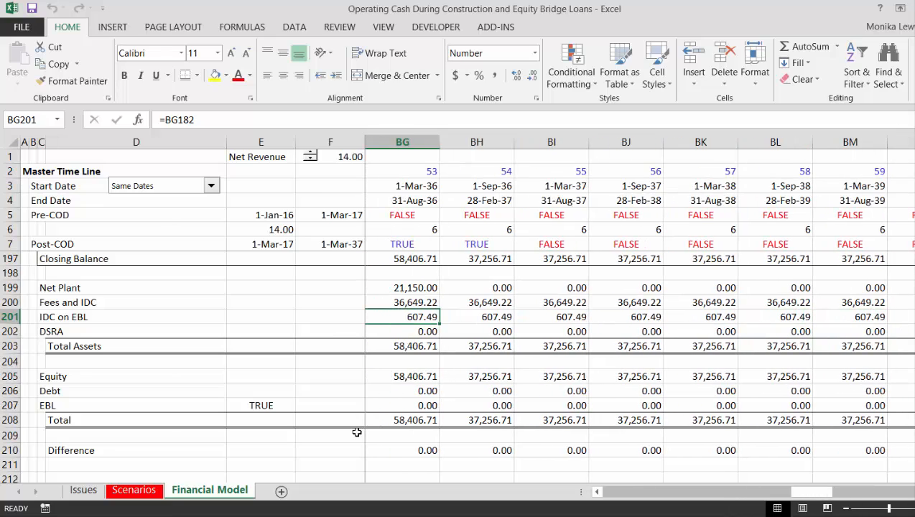
Trace the balance sheet's IDC on EBL row 201 back from the end of the project life to the first construction period
{"action": "key", "text": "Left"}
{"action": "key", "text": "Left"}
{"action": "key", "text": "Left"}
{"action": "key", "text": "Left"}
{"action": "key", "text": "Left"}
{"action": "key", "text": "Left"}
{"action": "key", "text": "Left"}
{"action": "key", "text": "Left"}
{"action": "key", "text": "Left"}
{"action": "key", "text": "Left"}
{"action": "key", "text": "Left"}
{"action": "key", "text": "Left"}
{"action": "key", "text": "Left"}
{"action": "key", "text": "Left"}
{"action": "key", "text": "Left"}
{"action": "key", "text": "Left"}
{"action": "key", "text": "Left"}
{"action": "key", "text": "Left"}
{"action": "key", "text": "Left"}
{"action": "key", "text": "Left"}
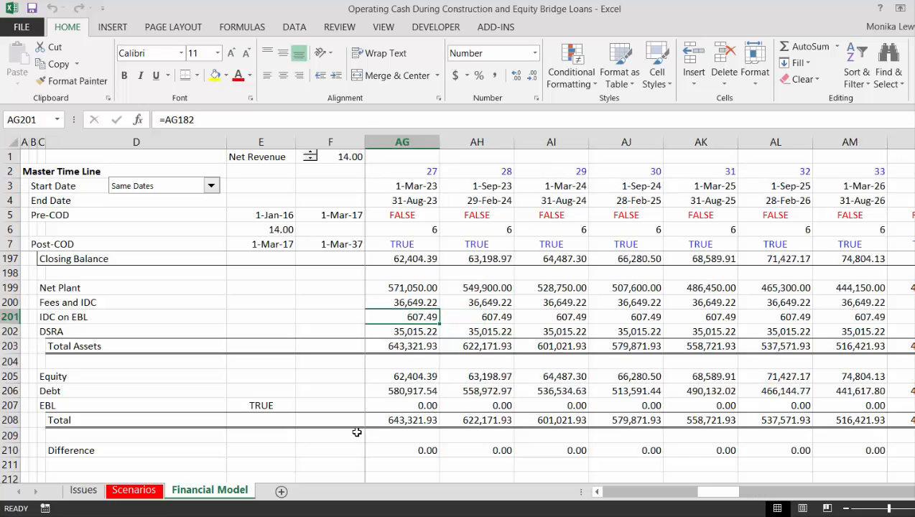
{"action": "key", "text": "Left"}
{"action": "key", "text": "Left"}
{"action": "key", "text": "Left"}
{"action": "key", "text": "Left"}
{"action": "key", "text": "Left"}
{"action": "key", "text": "Left"}
{"action": "key", "text": "Left"}
{"action": "key", "text": "Left"}
{"action": "key", "text": "Left"}
{"action": "key", "text": "Left"}
{"action": "key", "text": "Left"}
{"action": "key", "text": "Left"}
{"action": "key", "text": "Left"}
{"action": "key", "text": "Left"}
{"action": "key", "text": "Left"}
{"action": "key", "text": "Left"}
{"action": "key", "text": "Left"}
{"action": "key", "text": "Left"}
{"action": "key", "text": "Left"}
{"action": "key", "text": "Left"}
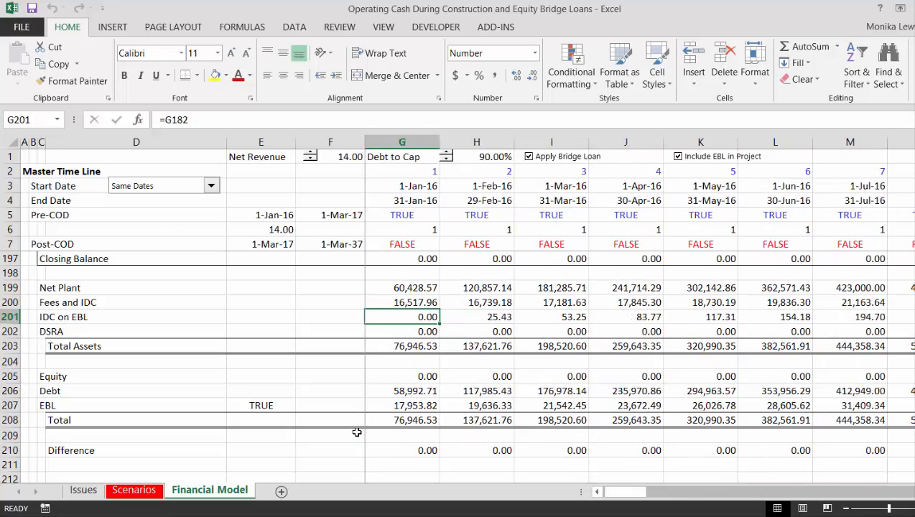
{"action": "key", "text": "Left"}
{"action": "key", "text": "Left"}
{"action": "key", "text": "Left"}
{"action": "key", "text": "Left"}
{"action": "key", "text": "Left"}
{"action": "key", "text": "Left"}
Turn Include EBL in Project off and back on to test the Adjustment to Equity Issue and Balance of IDC on EBL rows
{"action": "key", "text": "Up"}
{"action": "key", "text": "Up"}
{"action": "key", "text": "Up"}
{"action": "key", "text": "Up"}
{"action": "key", "text": "Up"}
{"action": "key", "text": "Up"}
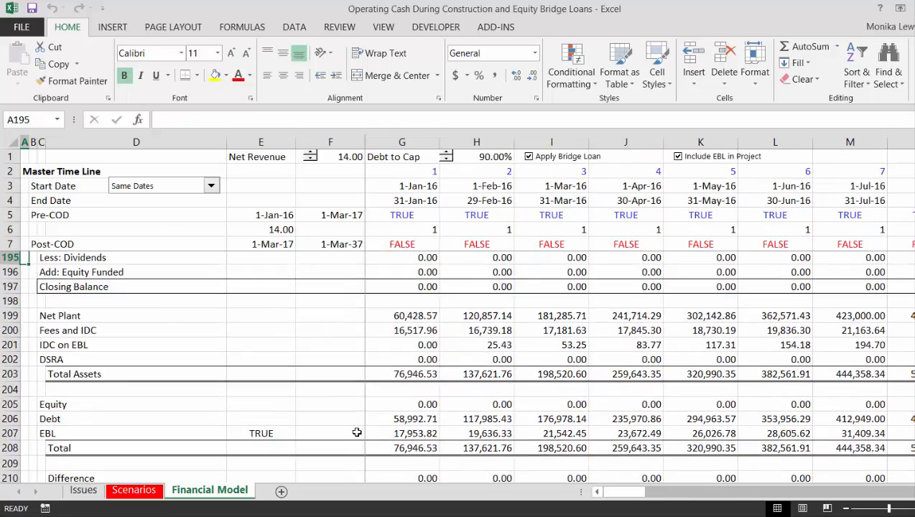
{"action": "key", "text": "Up"}
{"action": "key", "text": "Up"}
{"action": "key", "text": "Up"}
{"action": "key", "text": "Up"}
{"action": "key", "text": "Up"}
{"action": "key", "text": "Up"}
{"action": "key", "text": "Up"}
{"action": "key", "text": "Up"}
{"action": "key", "text": "Up"}
{"action": "key", "text": "Up"}
{"action": "key", "text": "Up"}
{"action": "key", "text": "Up"}
{"action": "key", "text": "Up"}
{"action": "key", "text": "Up"}
{"action": "key", "text": "Up"}
{"action": "key", "text": "Up"}
{"action": "key", "text": "Up"}
{"action": "key", "text": "Up"}
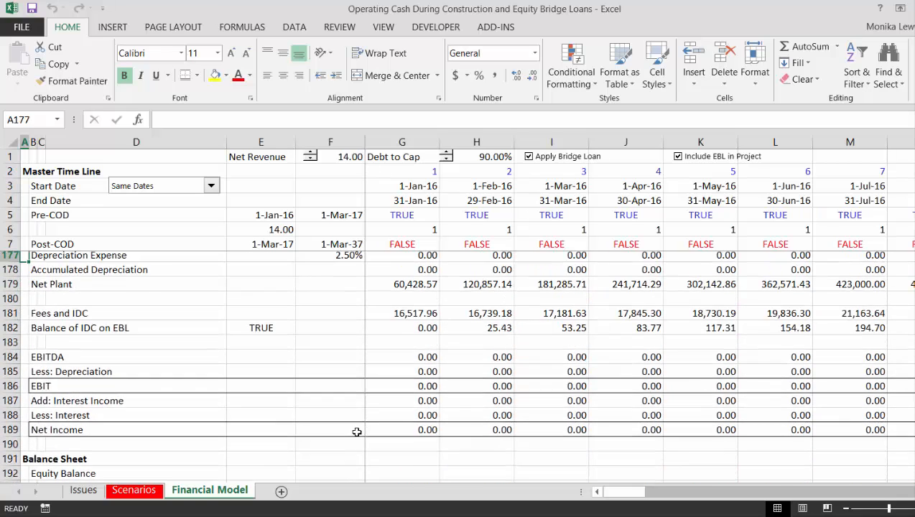
{"action": "key", "text": "Up"}
{"action": "key", "text": "Up"}
{"action": "key", "text": "Up"}
{"action": "key", "text": "Up"}
{"action": "key", "text": "Up"}
{"action": "key", "text": "Down"}
{"action": "key", "text": "Down"}
{"action": "key", "text": "Down"}
{"action": "key", "text": "Down"}
{"action": "key", "text": "Down"}
{"action": "key", "text": "Down"}
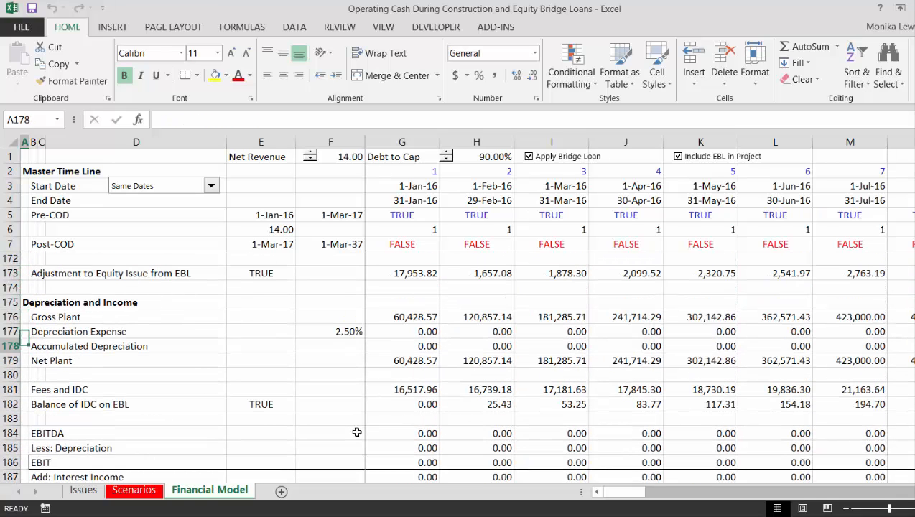
{"action": "key", "text": "Down"}
{"action": "key", "text": "Down"}
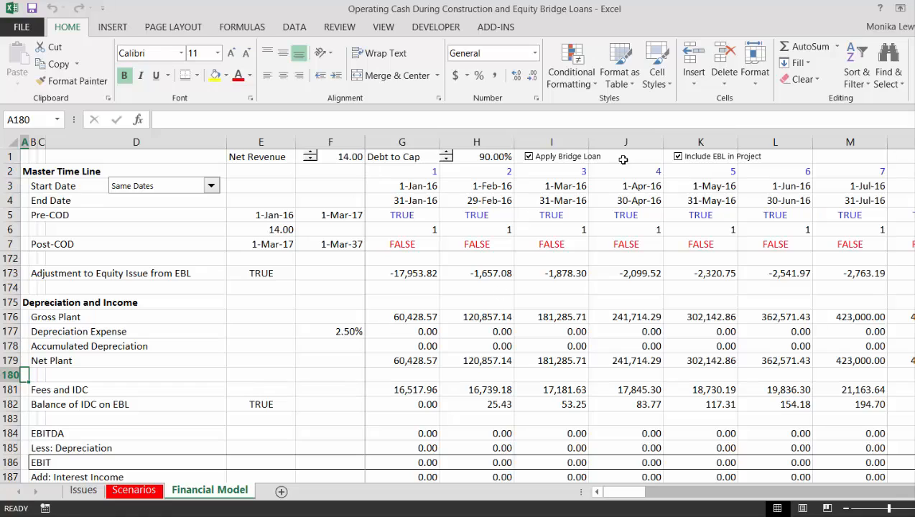
{"action": "left_click", "coordinate": [678, 157]}
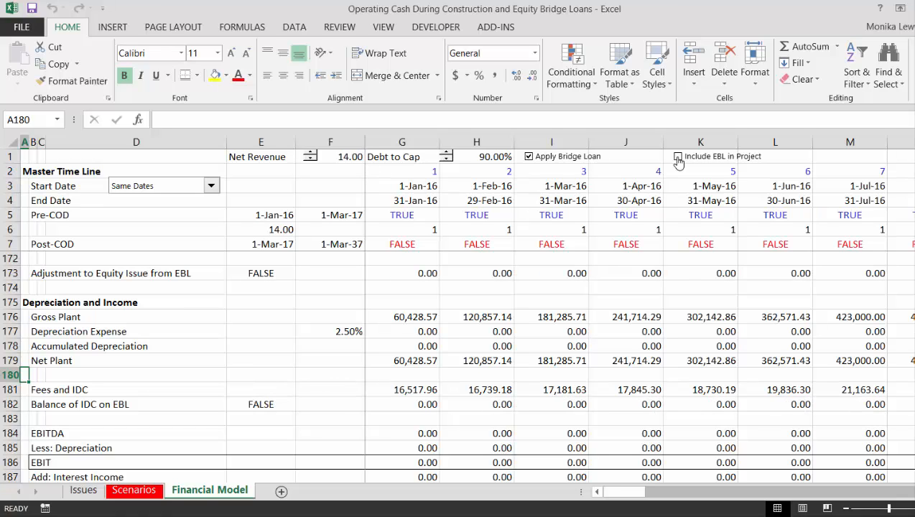
{"action": "left_click", "coordinate": [678, 157]}
Toggle Include EBL in Project twice to compare the Equity IRR and the Equity IRR with EBL
{"action": "key", "text": "Up"}
{"action": "key", "text": "Up"}
{"action": "key", "text": "Up"}
{"action": "key", "text": "Up"}
{"action": "key", "text": "Up"}
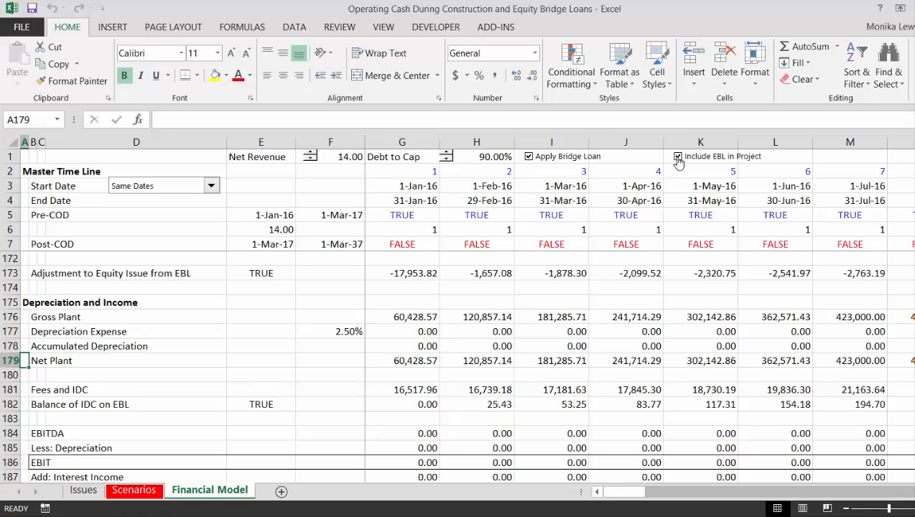
{"action": "key", "text": "Up"}
{"action": "key", "text": "Up"}
{"action": "key", "text": "Up"}
{"action": "key", "text": "Up"}
{"action": "key", "text": "Up"}
{"action": "key", "text": "Up"}
{"action": "key", "text": "Up"}
{"action": "key", "text": "Up"}
{"action": "key", "text": "Up"}
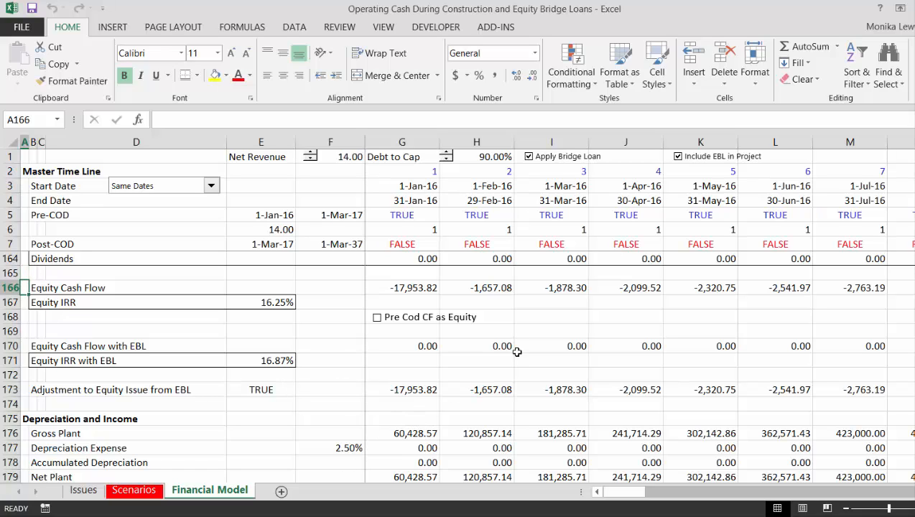
{"action": "left_click", "coordinate": [704, 159]}
{"action": "left_click", "coordinate": [706, 163]}
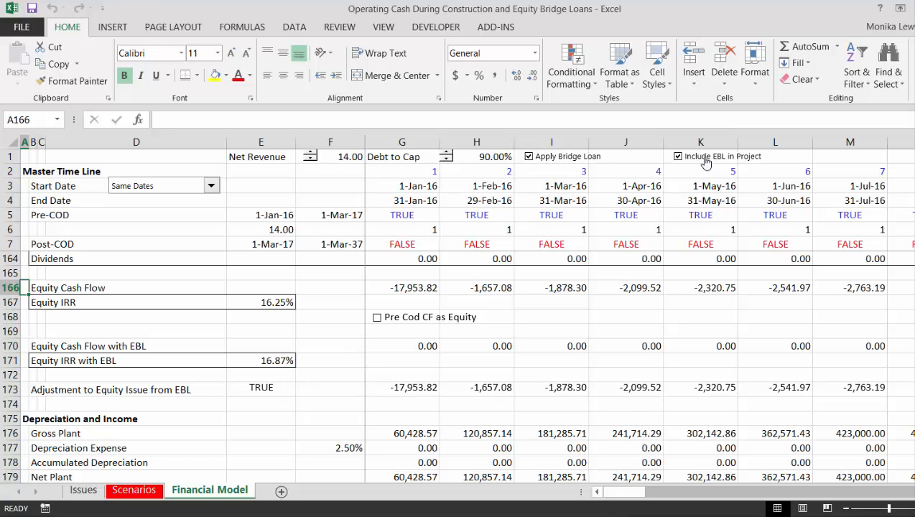
Examine the Equity Bridge Loan schedule in rows 150 to 156, covering draws, capitalised interest, repayments and interest cost
{"action": "key", "text": "Up"}
{"action": "key", "text": "Up"}
{"action": "key", "text": "Up"}
{"action": "key", "text": "Up"}
{"action": "key", "text": "Up"}
{"action": "key", "text": "Up"}
{"action": "key", "text": "Up"}
{"action": "key", "text": "Up"}
{"action": "key", "text": "Up"}
{"action": "key", "text": "Up"}
{"action": "key", "text": "Up"}
{"action": "key", "text": "Up"}
{"action": "key", "text": "Up"}
{"action": "key", "text": "Up"}
{"action": "key", "text": "Up"}
{"action": "key", "text": "Up"}
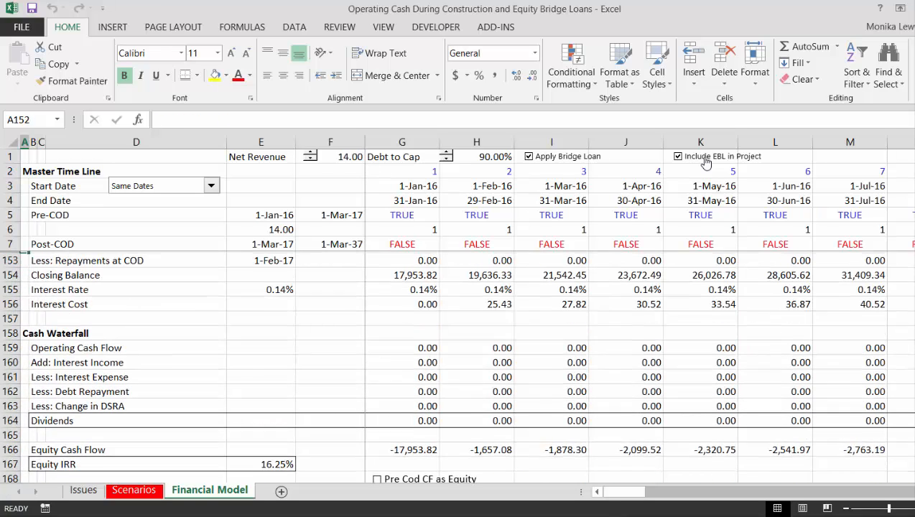
{"action": "key", "text": "Up"}
{"action": "key", "text": "Up"}
{"action": "key", "text": "Up"}
{"action": "key", "text": "Up"}
{"action": "key", "text": "Up"}
{"action": "key", "text": "Up"}
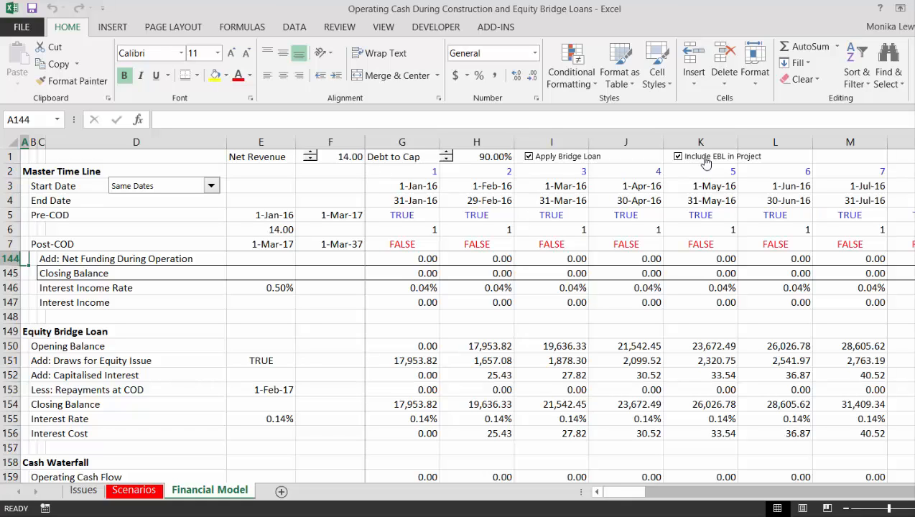
{"action": "key", "text": "Up"}
{"action": "key", "text": "Up"}
{"action": "key", "text": "Up"}
{"action": "key", "text": "Up"}
{"action": "key", "text": "Up"}
{"action": "key", "text": "Up"}
{"action": "key", "text": "Up"}
{"action": "key", "text": "Up"}
{"action": "key", "text": "Up"}
{"action": "key", "text": "Up"}
{"action": "key", "text": "Up"}
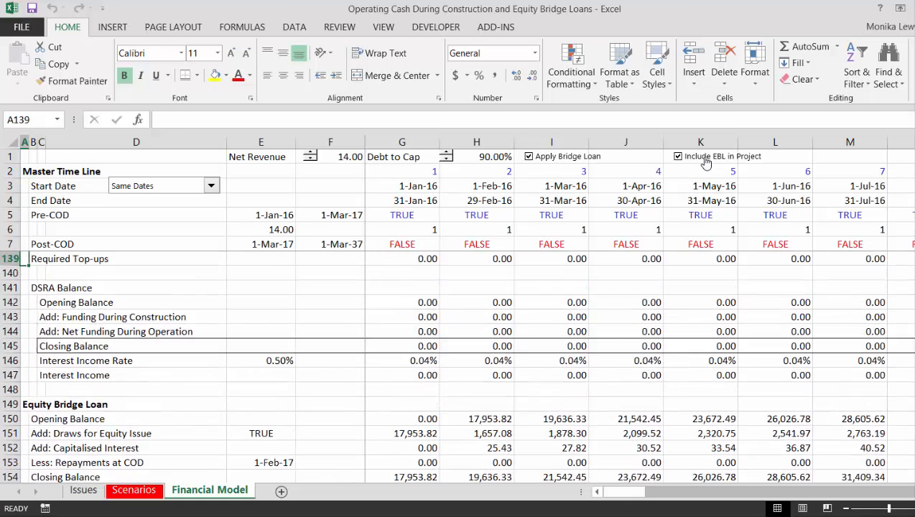
{"action": "key", "text": "Down"}
{"action": "key", "text": "Down"}
{"action": "key", "text": "Down"}
{"action": "key", "text": "Down"}
{"action": "key", "text": "Down"}
{"action": "key", "text": "Down"}
{"action": "key", "text": "Down"}
{"action": "key", "text": "Down"}
{"action": "key", "text": "Down"}
{"action": "key", "text": "Down"}
{"action": "key", "text": "Down"}
{"action": "key", "text": "Down"}
{"action": "key", "text": "Down"}
{"action": "key", "text": "Down"}
{"action": "key", "text": "Down"}
{"action": "key", "text": "Down"}
{"action": "key", "text": "Down"}
{"action": "key", "text": "Down"}
{"action": "key", "text": "Down"}
{"action": "key", "text": "Down"}
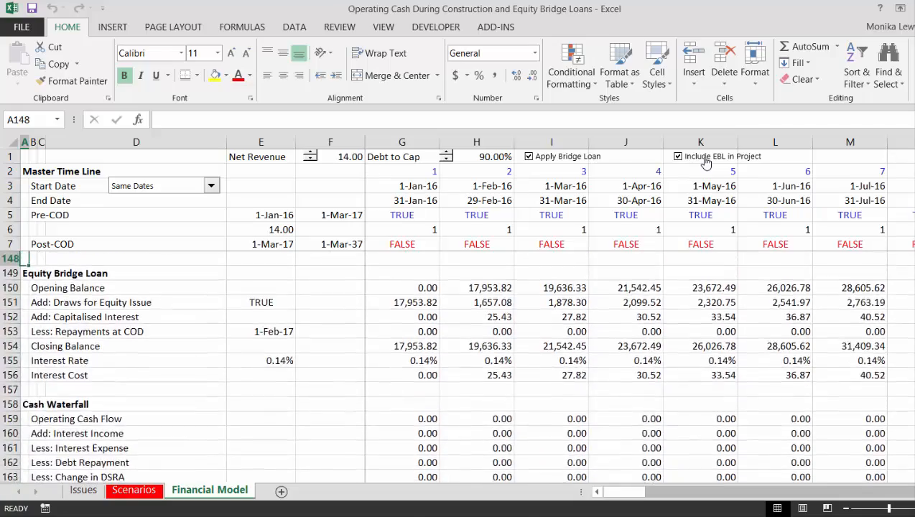
Turn Include EBL in Project and Apply Bridge Loan off and back on in turn, comparing Equity IRR with Equity IRR with EBL
{"action": "key", "text": "Up"}
{"action": "key", "text": "Up"}
{"action": "key", "text": "Up"}
{"action": "key", "text": "Up"}
{"action": "key", "text": "Up"}
{"action": "key", "text": "Up"}
{"action": "key", "text": "Up"}
{"action": "key", "text": "Up"}
{"action": "key", "text": "Up"}
{"action": "key", "text": "Up"}
{"action": "key", "text": "Up"}
{"action": "key", "text": "Up"}
{"action": "key", "text": "Up"}
{"action": "key", "text": "Up"}
{"action": "key", "text": "Up"}
{"action": "key", "text": "Up"}
{"action": "key", "text": "Up"}
{"action": "key", "text": "Up"}
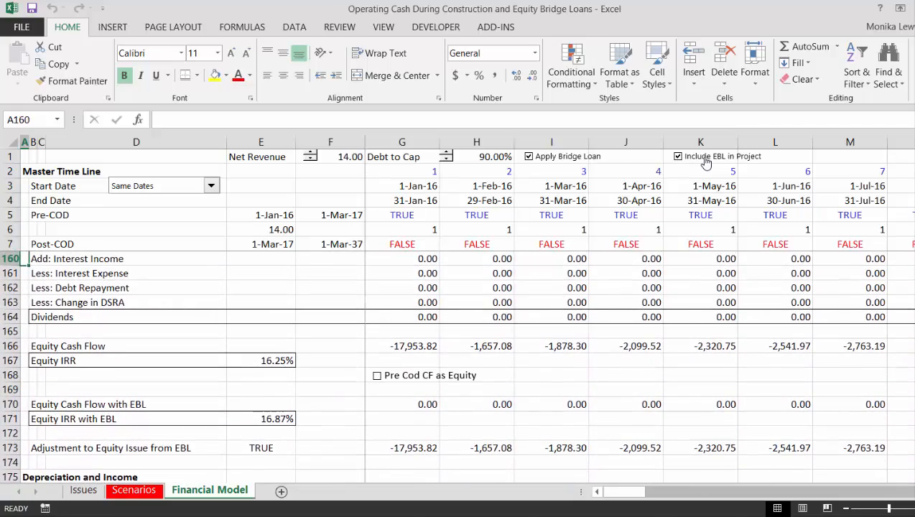
{"action": "left_click", "coordinate": [706, 163]}
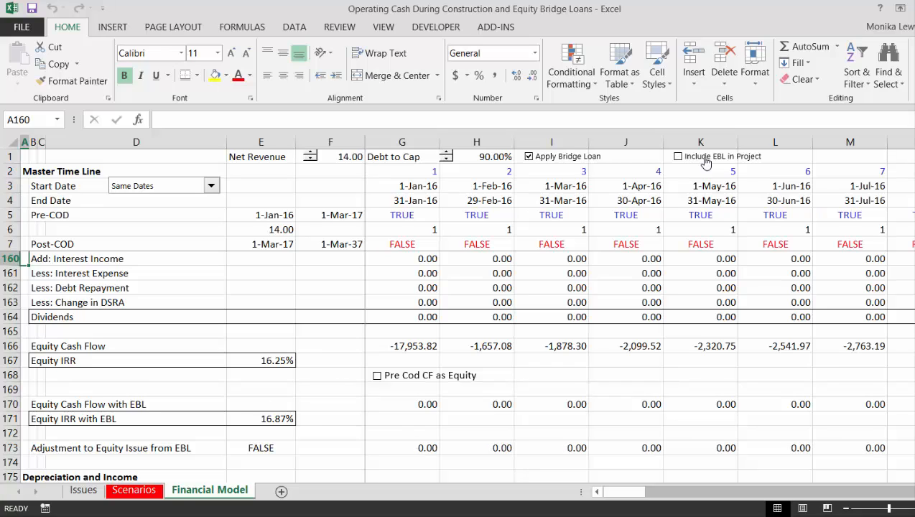
{"action": "left_click", "coordinate": [706, 163]}
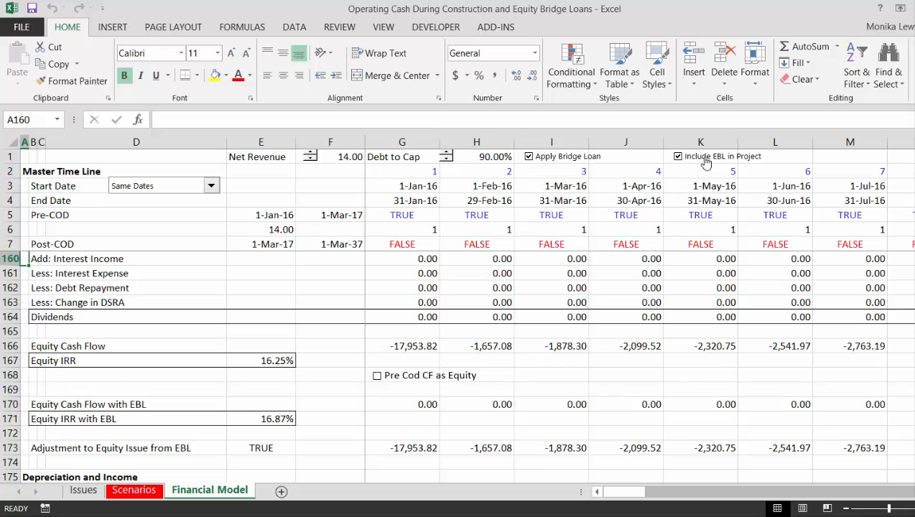
{"action": "left_click", "coordinate": [530, 159]}
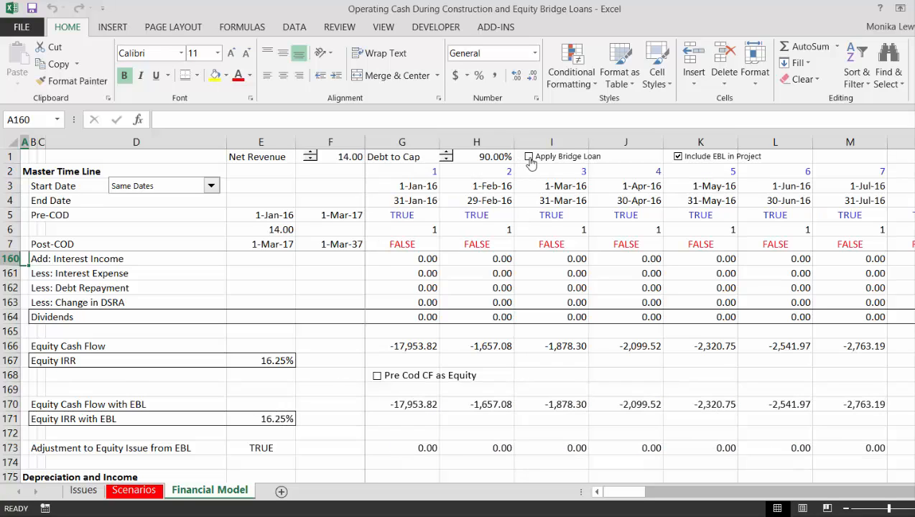
{"action": "left_click", "coordinate": [529, 158]}
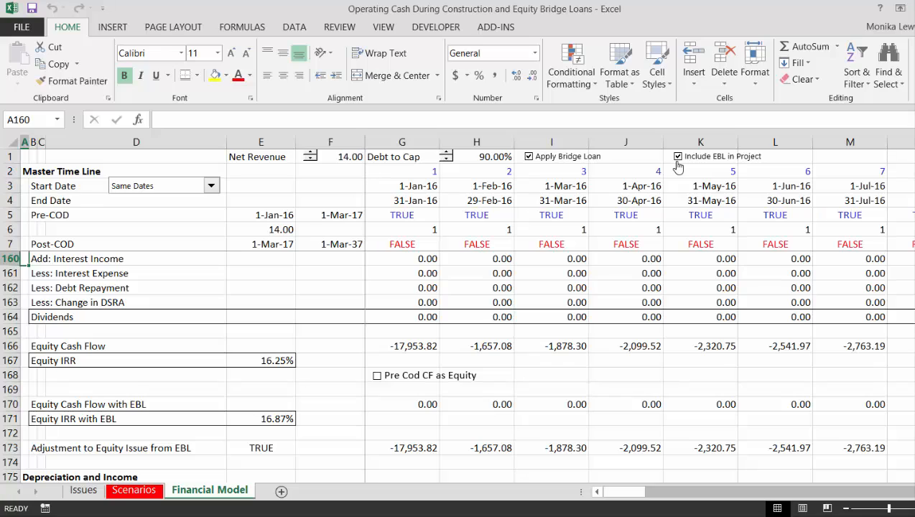
Switch the start date scenario to Med Pre-Op and enable Pre Cod CF as Equity
{"action": "left_click", "coordinate": [210, 188]}
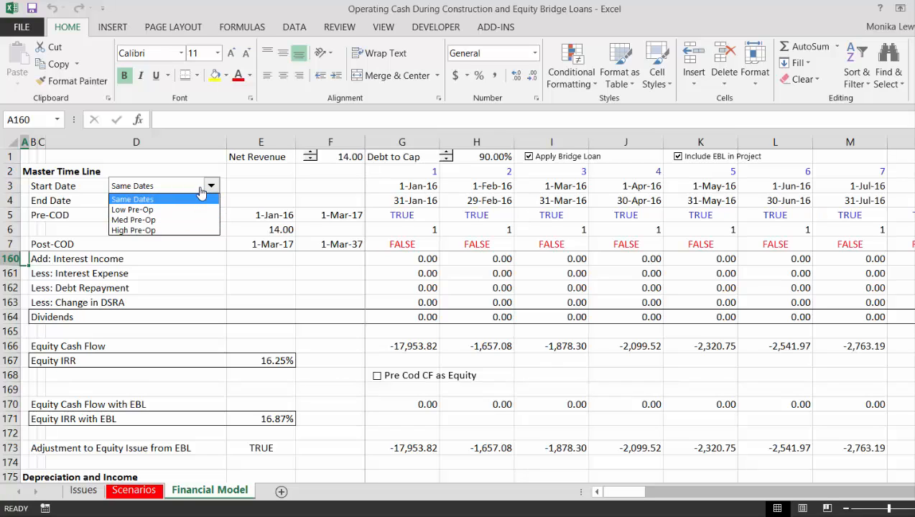
{"action": "left_click", "coordinate": [184, 220]}
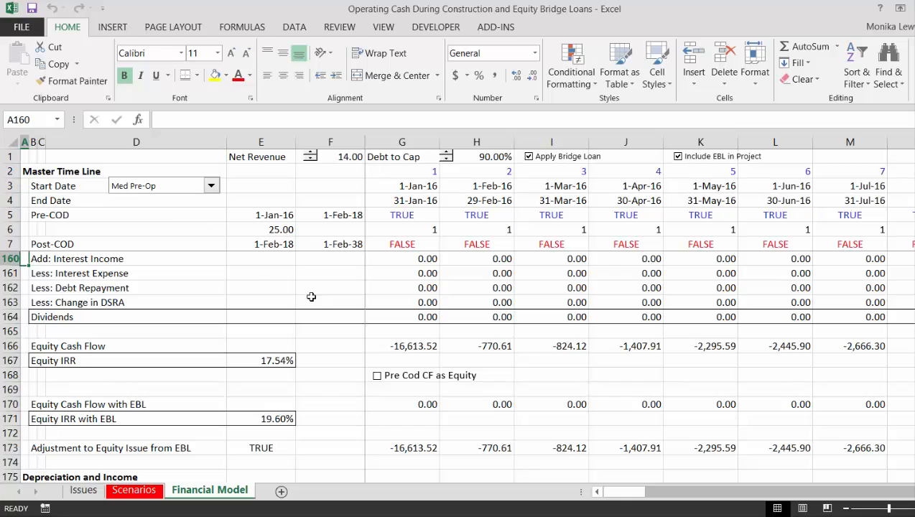
{"action": "left_click", "coordinate": [377, 381]}
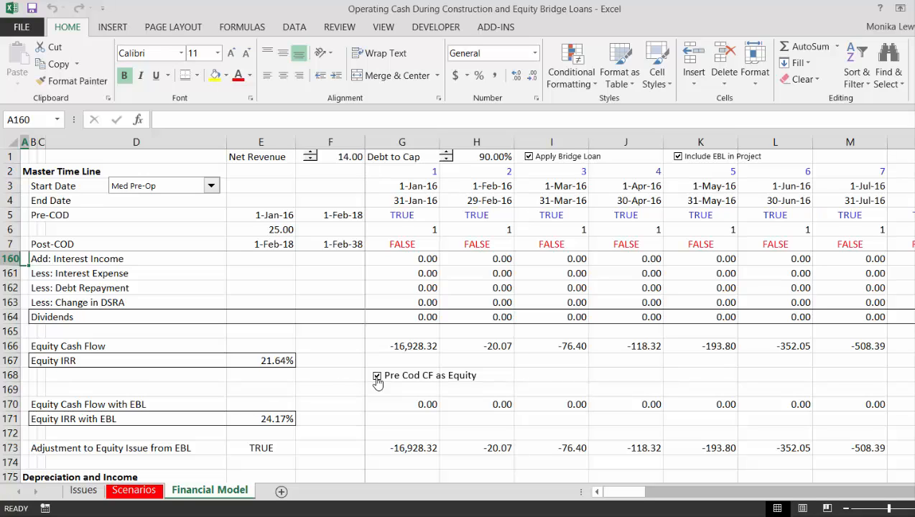
Test Apply Bridge Loan off and on, and toggle Include EBL in Project repeatedly to compare both equity IRRs, leaving Include EBL in Project off
{"action": "left_click", "coordinate": [528, 162]}
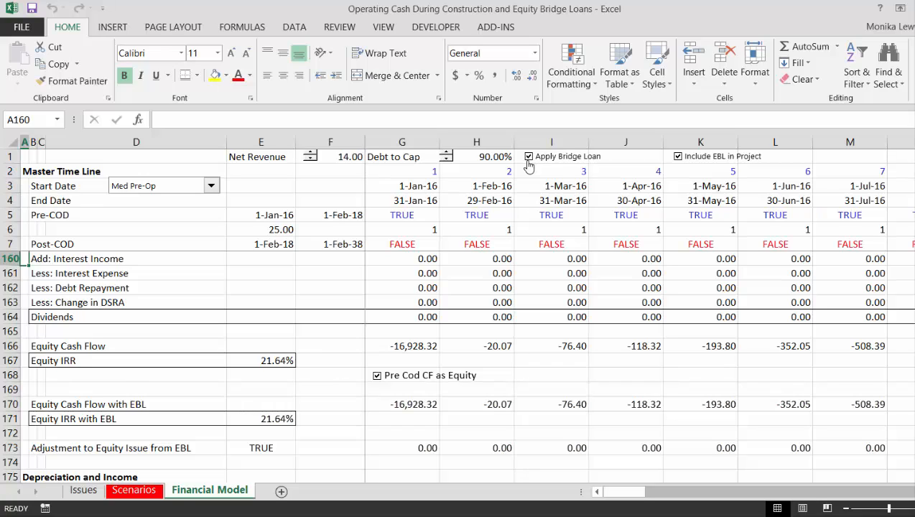
{"action": "left_click", "coordinate": [678, 157]}
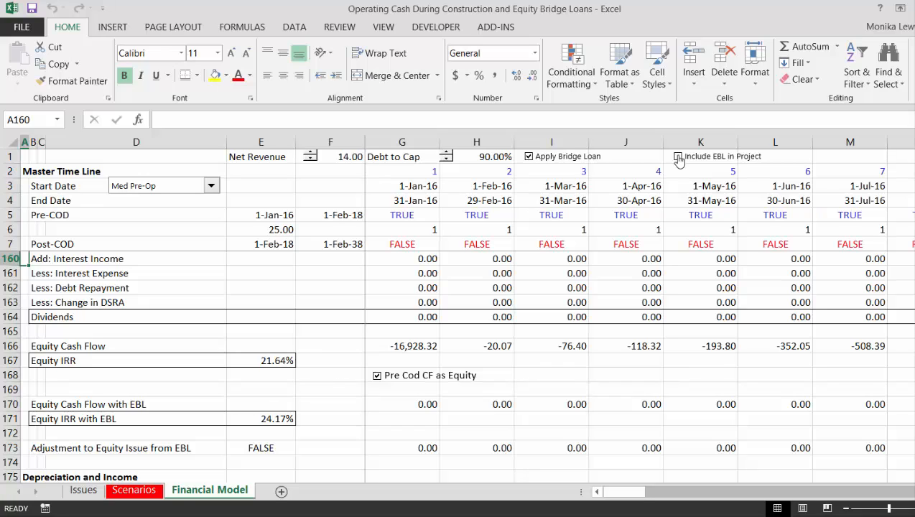
{"action": "left_click", "coordinate": [678, 157]}
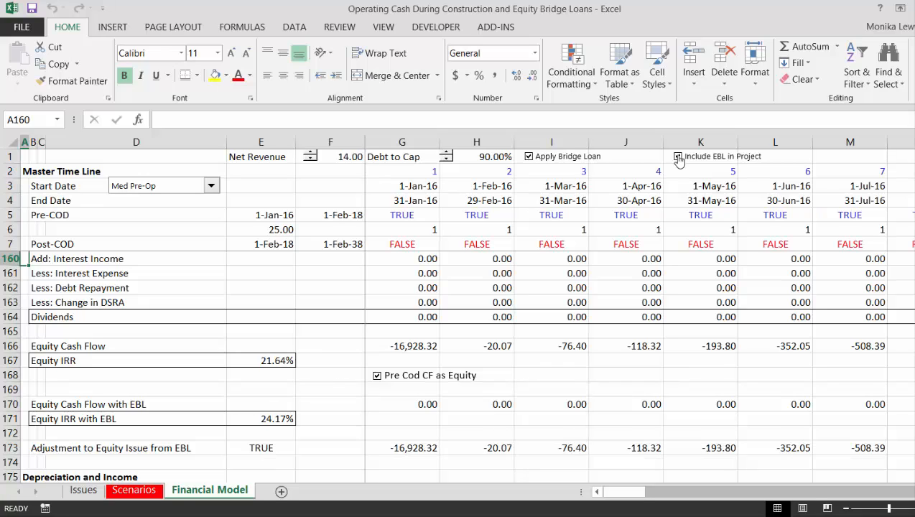
{"action": "left_click", "coordinate": [678, 157]}
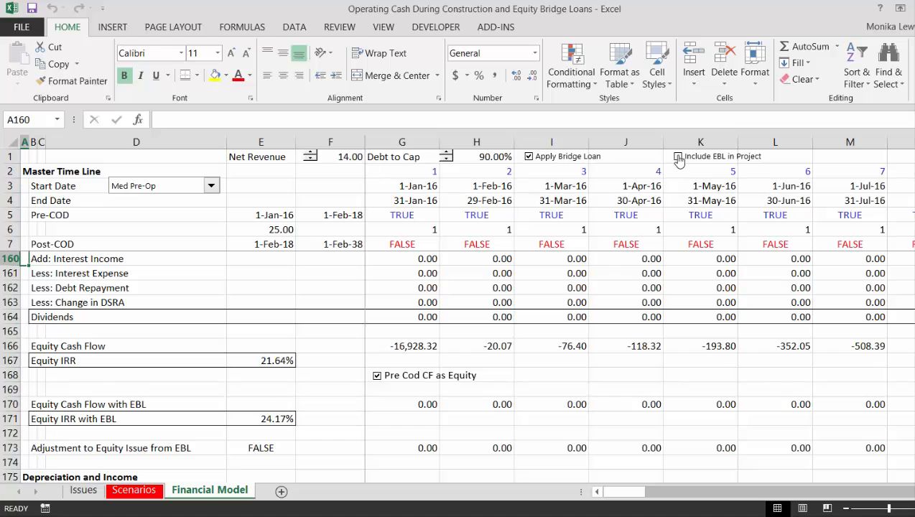
{"action": "left_click", "coordinate": [678, 157]}
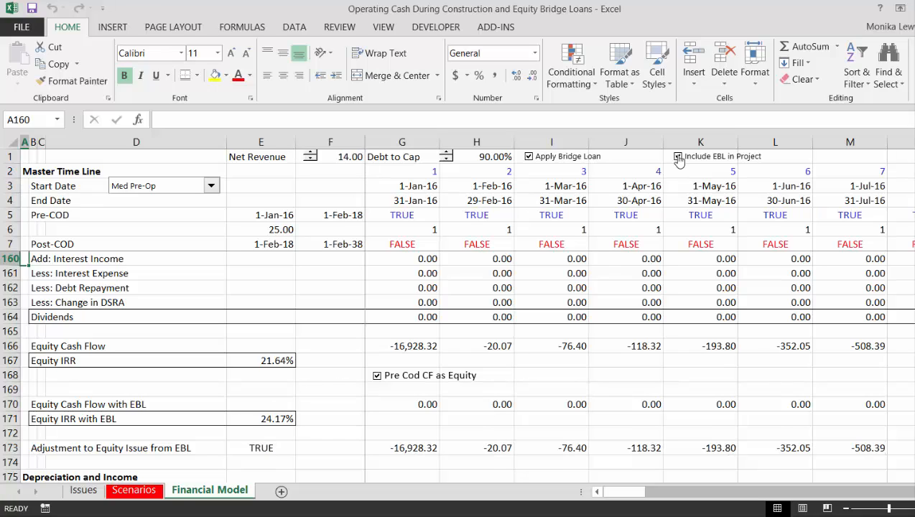
{"action": "left_click", "coordinate": [678, 158]}
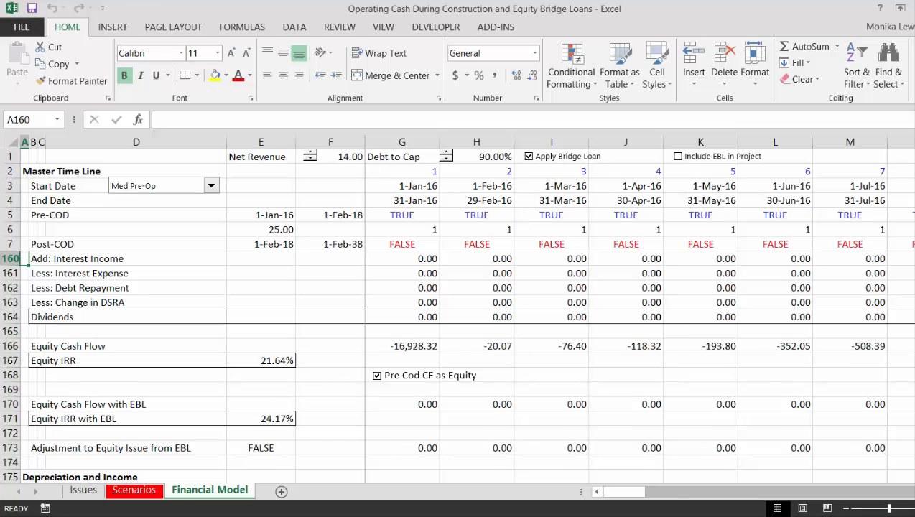